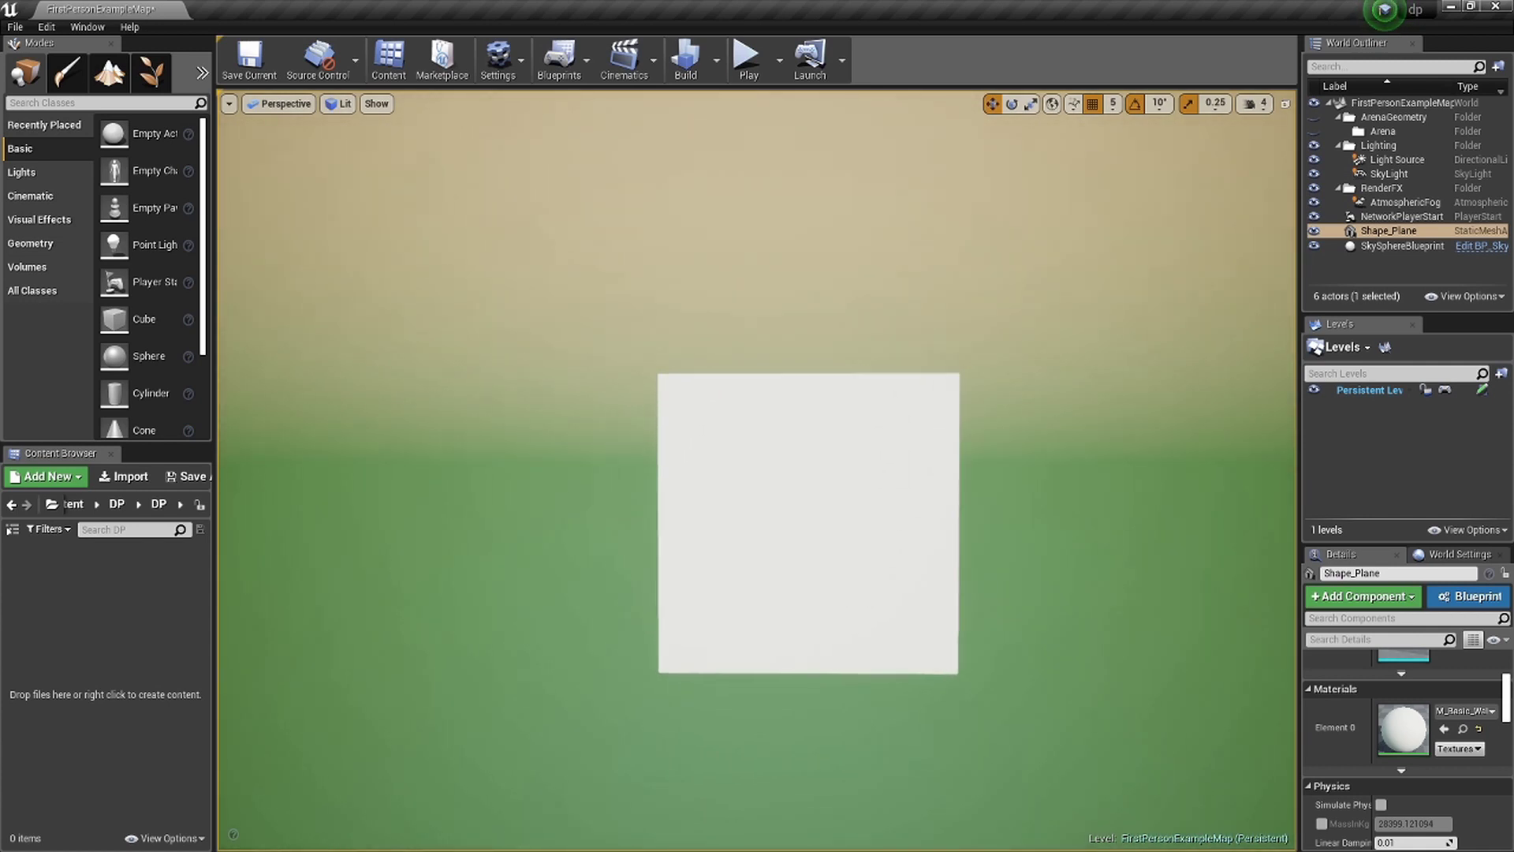
# Create a new material in the DP content folder and name it Shape_1.
pyautogui.moveTo(1005, 585)
pyautogui.mouseDown(button='right')
pyautogui.moveTo(978, 586)
pyautogui.moveTo(996, 585)
pyautogui.mouseUp(button='right')
pyautogui.moveTo(1005, 585); pyautogui.dragTo(974, 591, button='right')
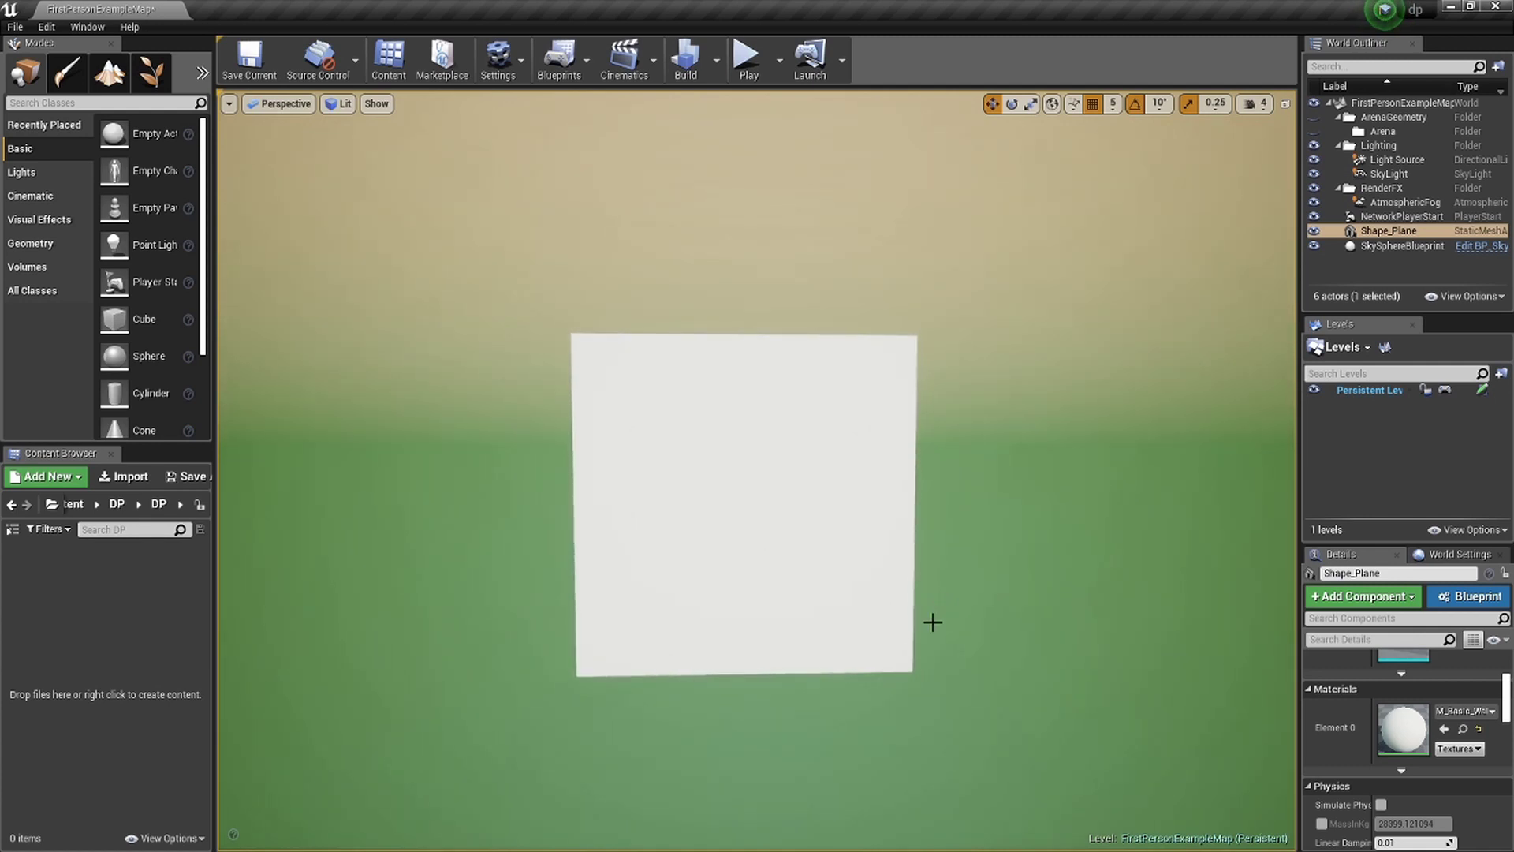
pyautogui.moveTo(821, 621)
pyautogui.mouseDown(button='right')
pyautogui.moveTo(828, 590)
pyautogui.moveTo(812, 592)
pyautogui.mouseUp(button='right')
pyautogui.press('w')
pyautogui.rightClick(118, 564)
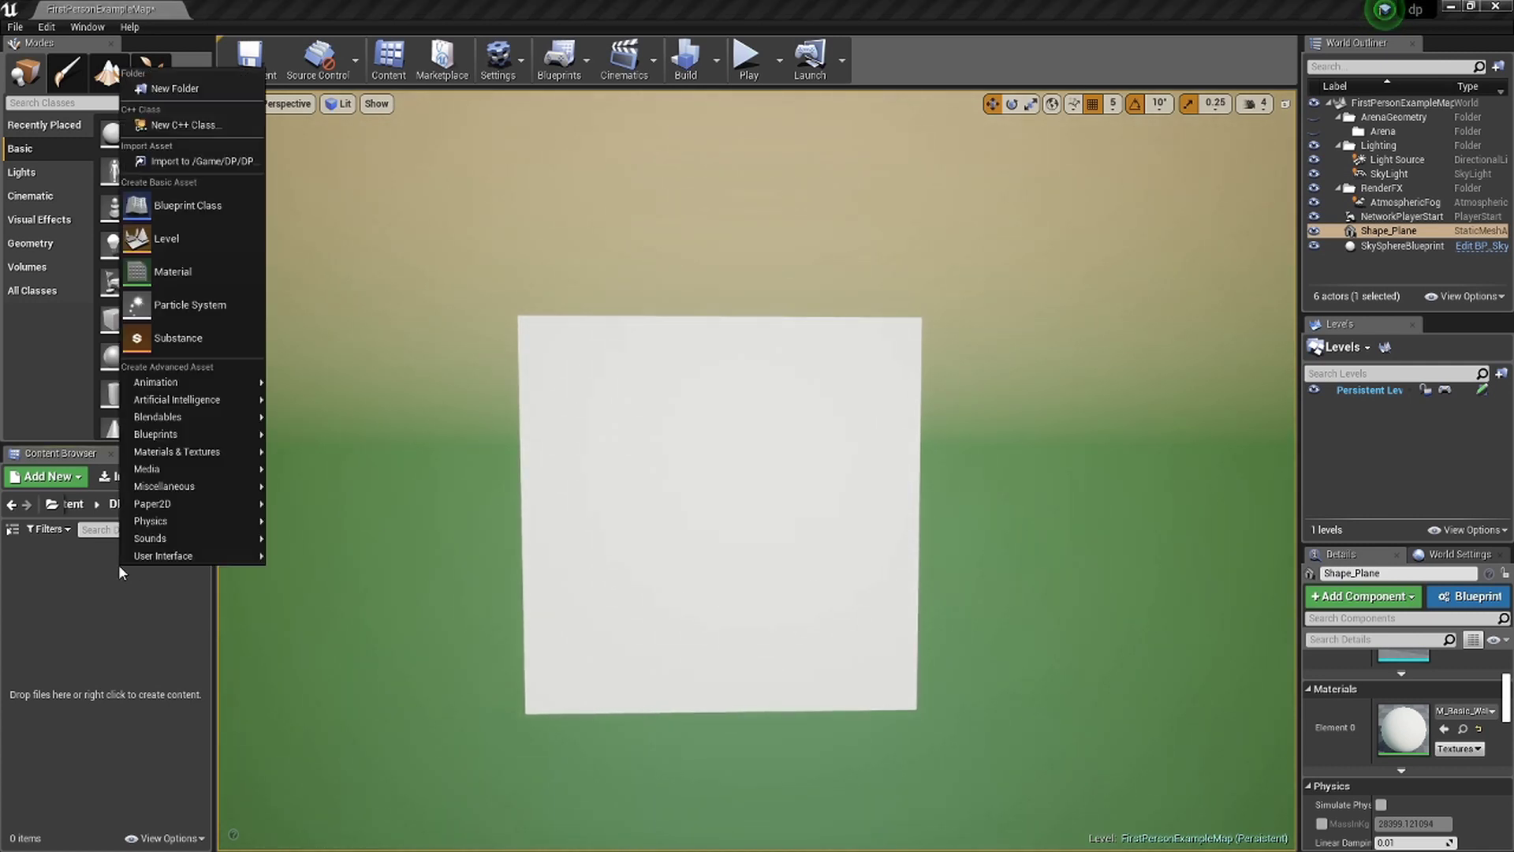
pyautogui.click(224, 272)
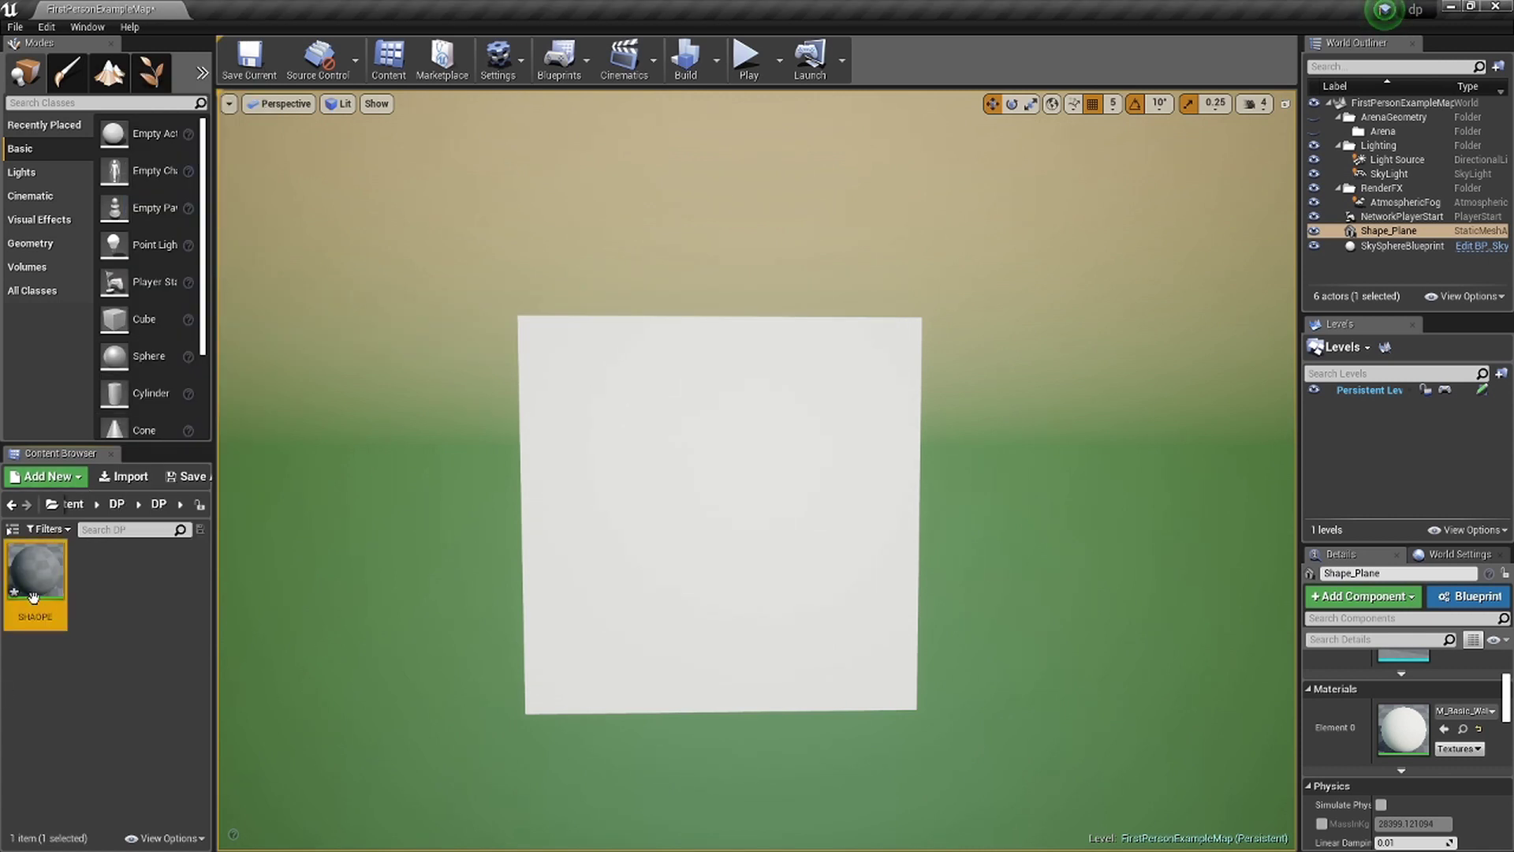
pyautogui.rightClick(34, 590)
pyautogui.click(106, 301)
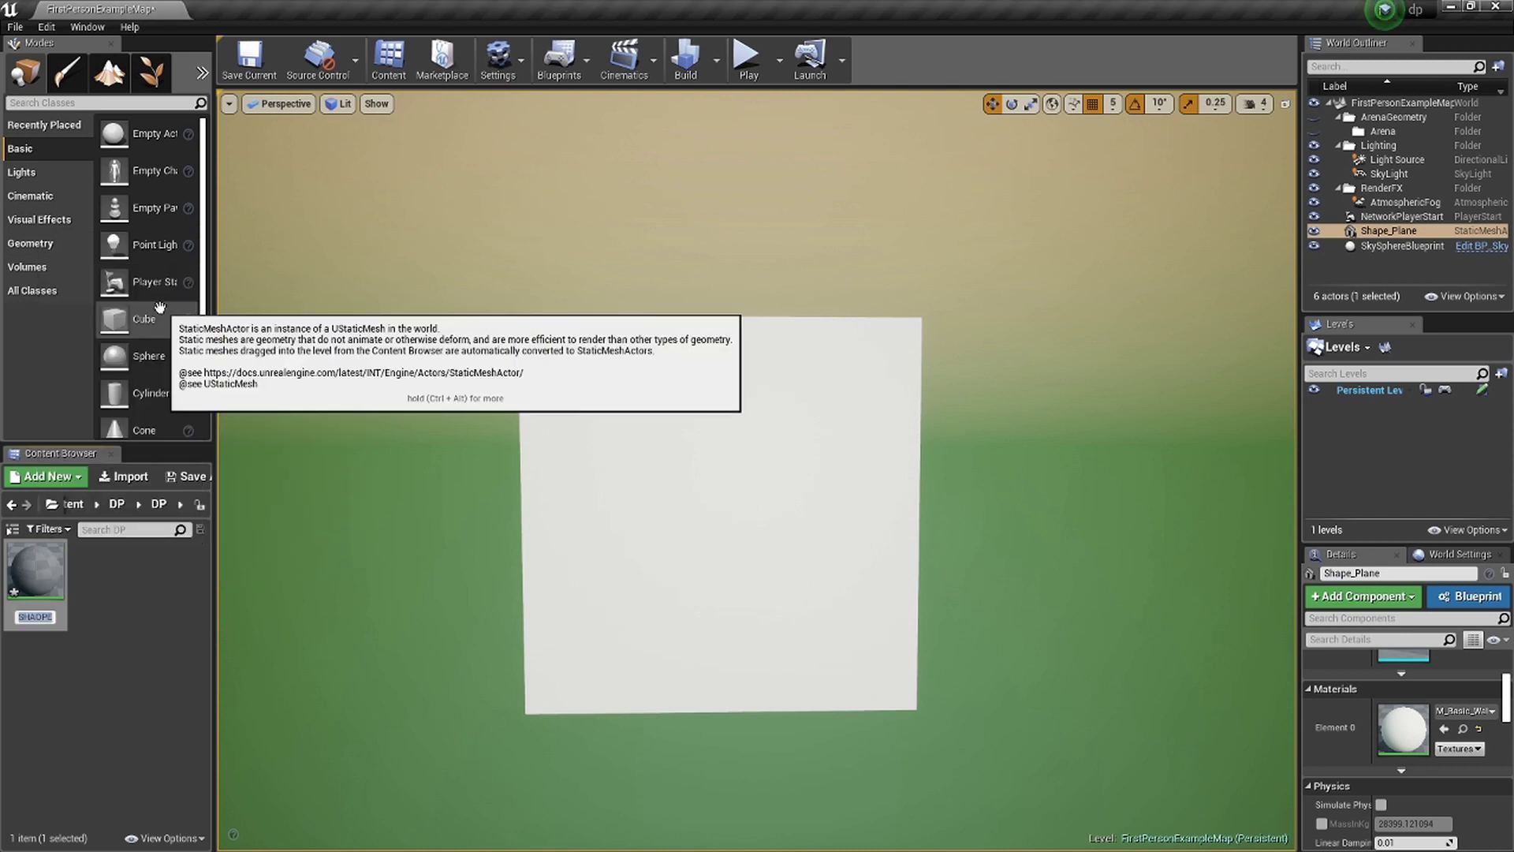
pyautogui.press('Return')
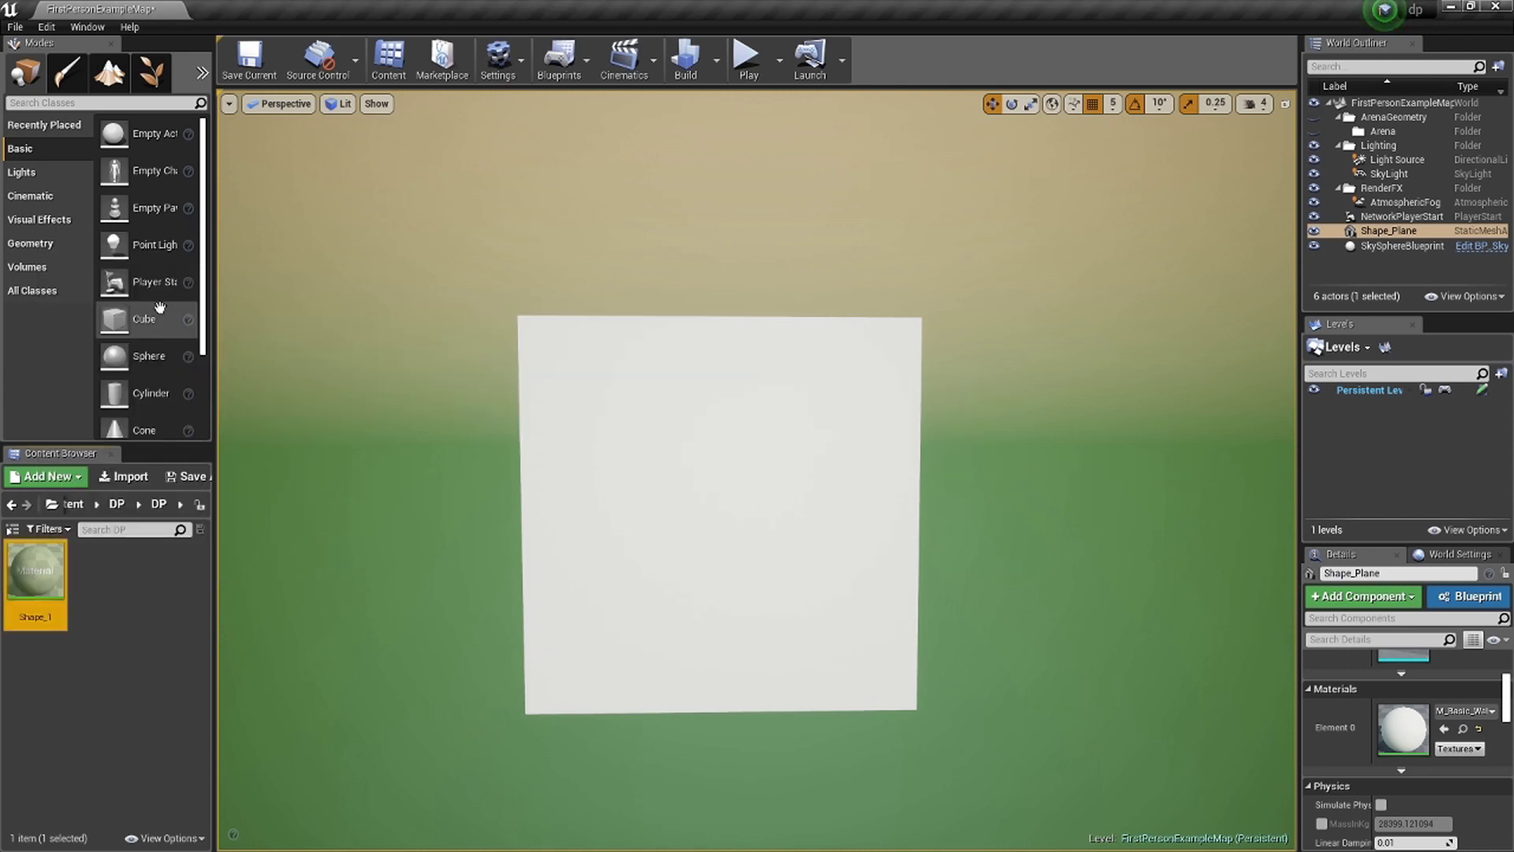
# Apply the Shape_1 material to the plane in the level.
pyautogui.moveTo(41, 582)
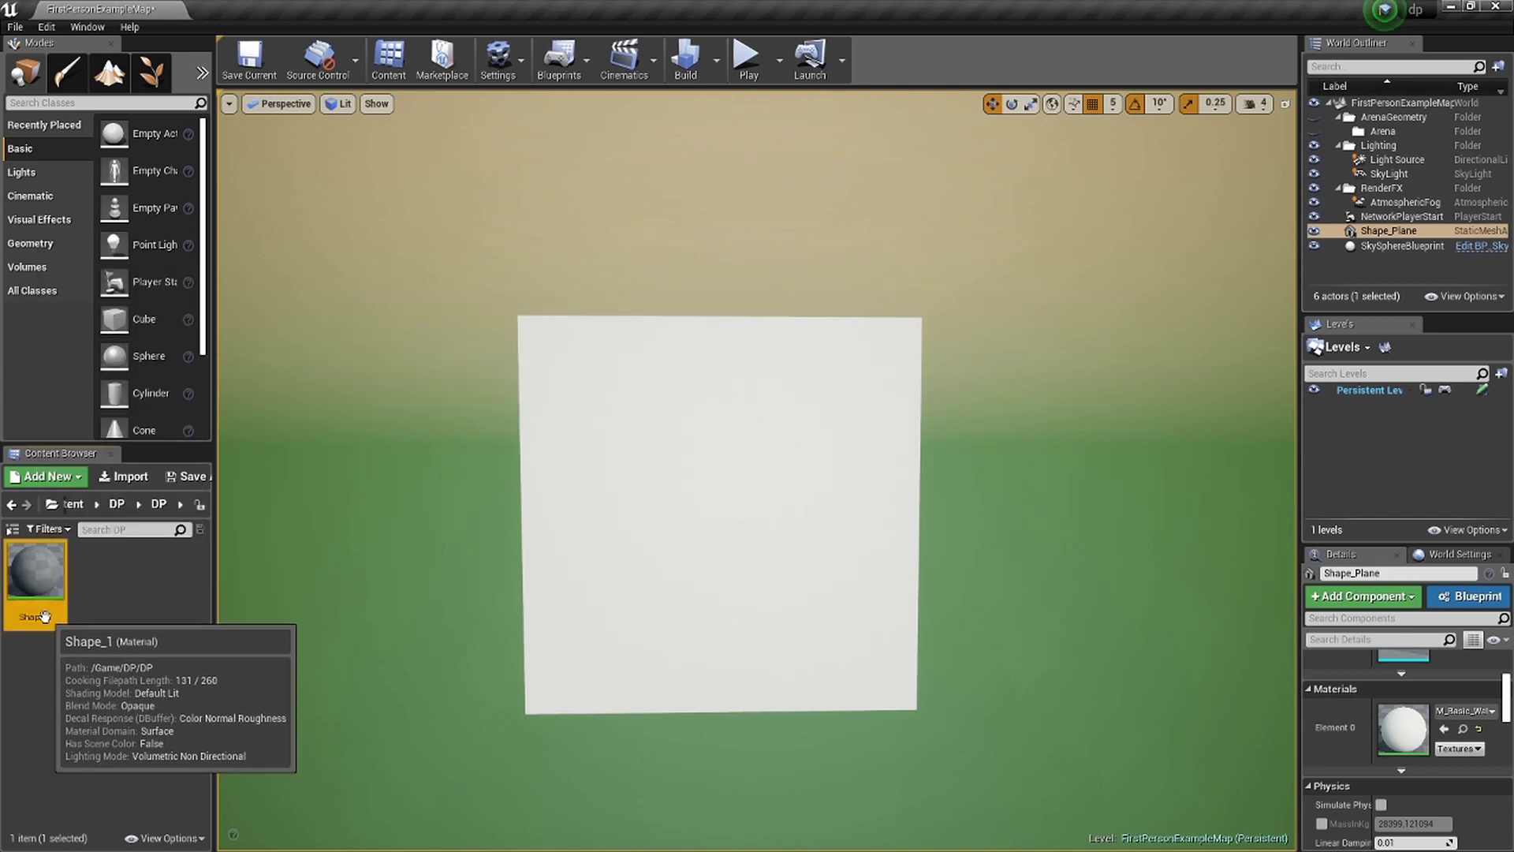
pyautogui.moveTo(60, 596); pyautogui.dragTo(692, 526)
pyautogui.press('w')
pyautogui.moveTo(692, 526); pyautogui.dragTo(493, 608, button='right')
pyautogui.press('s')
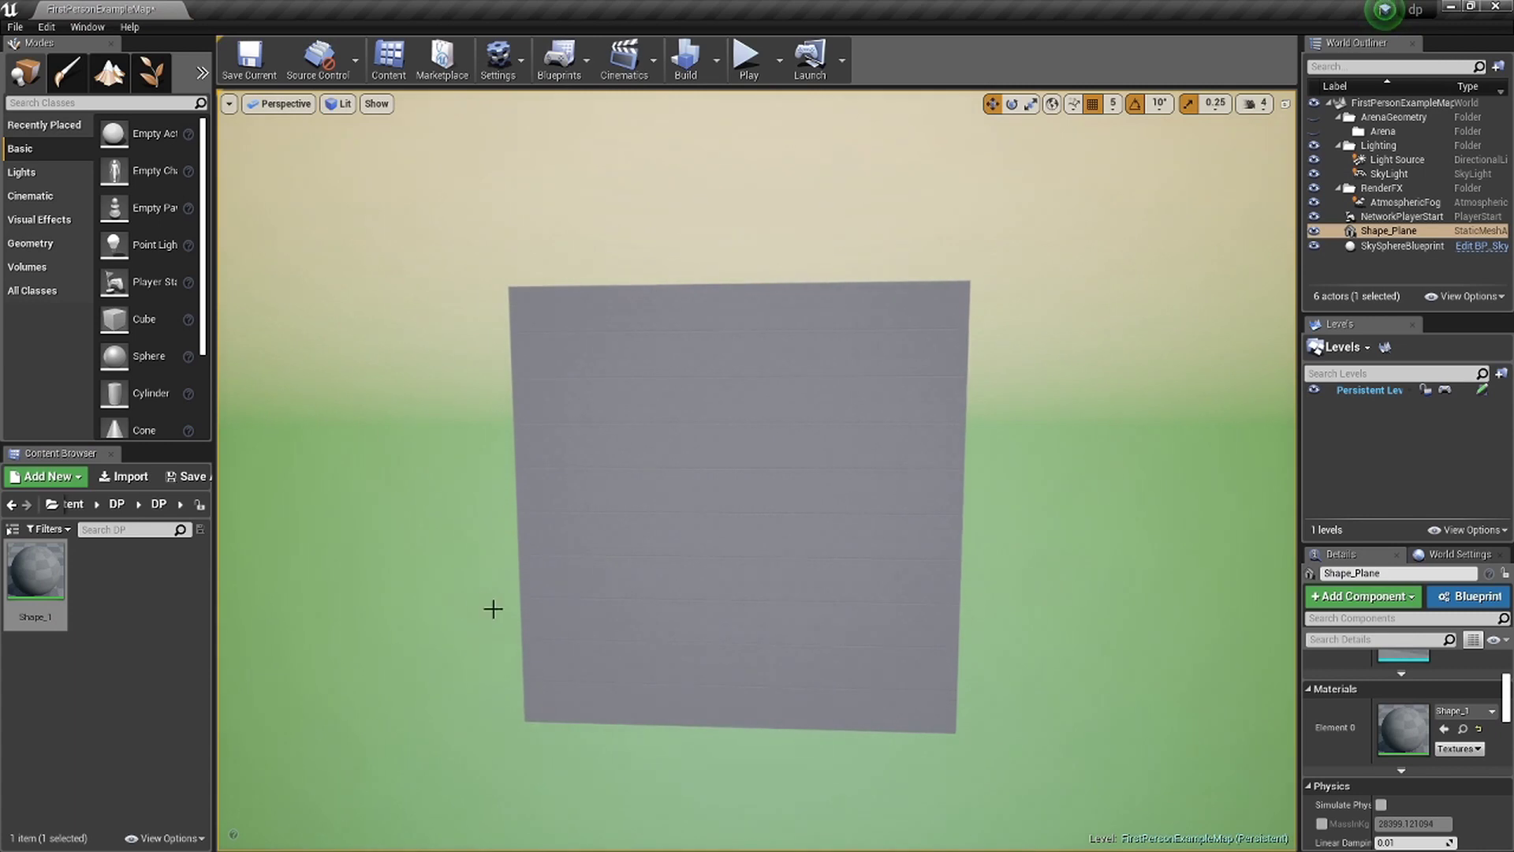
# Open the Shape_1 material for editing and switch its preview mesh to a plane seen from the front.
pyautogui.click(85, 620)
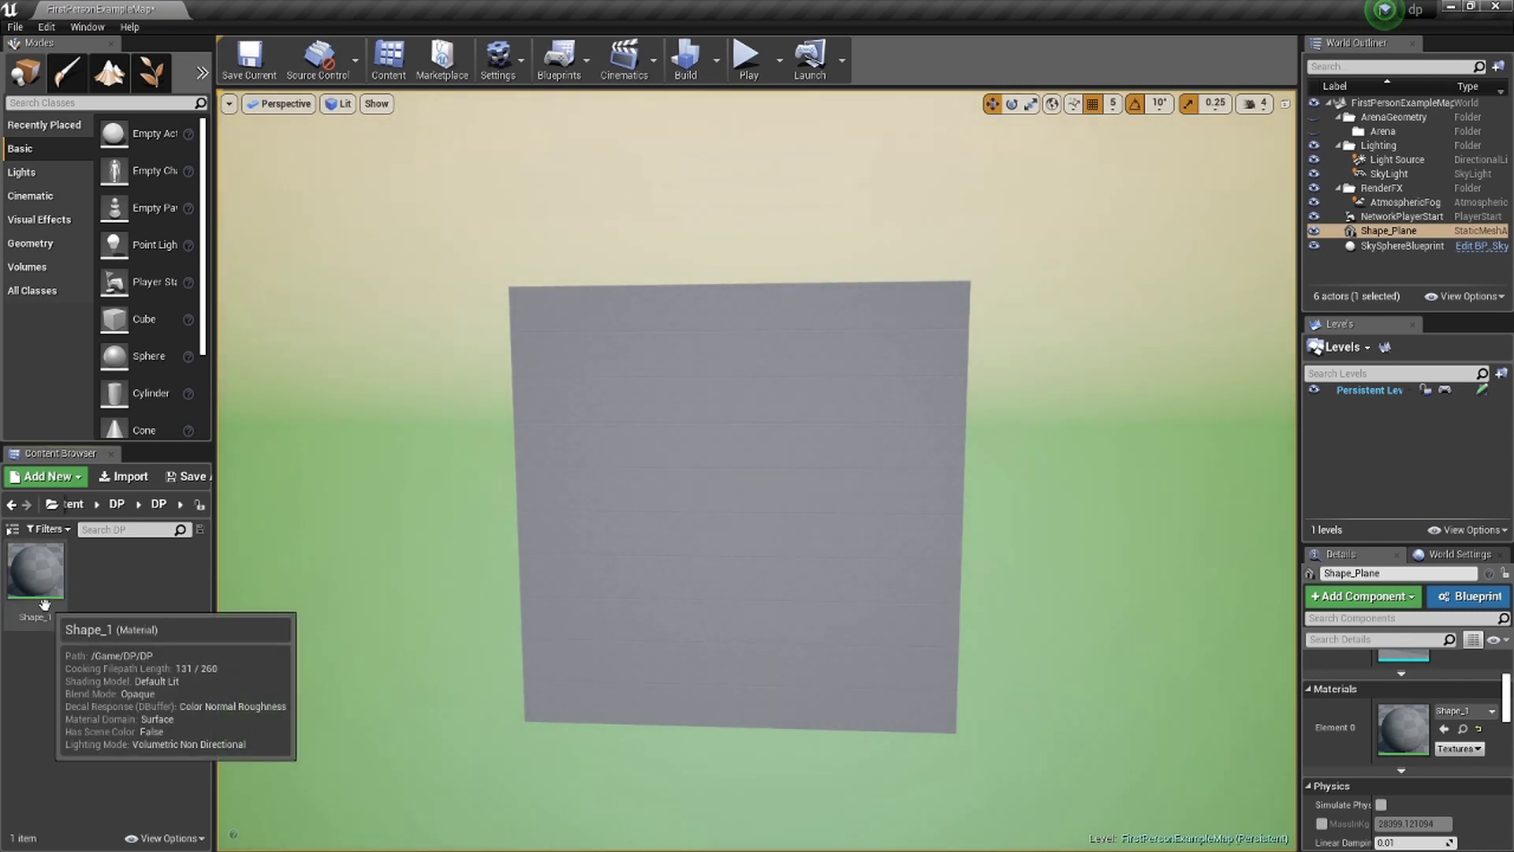
pyautogui.doubleClick(44, 604)
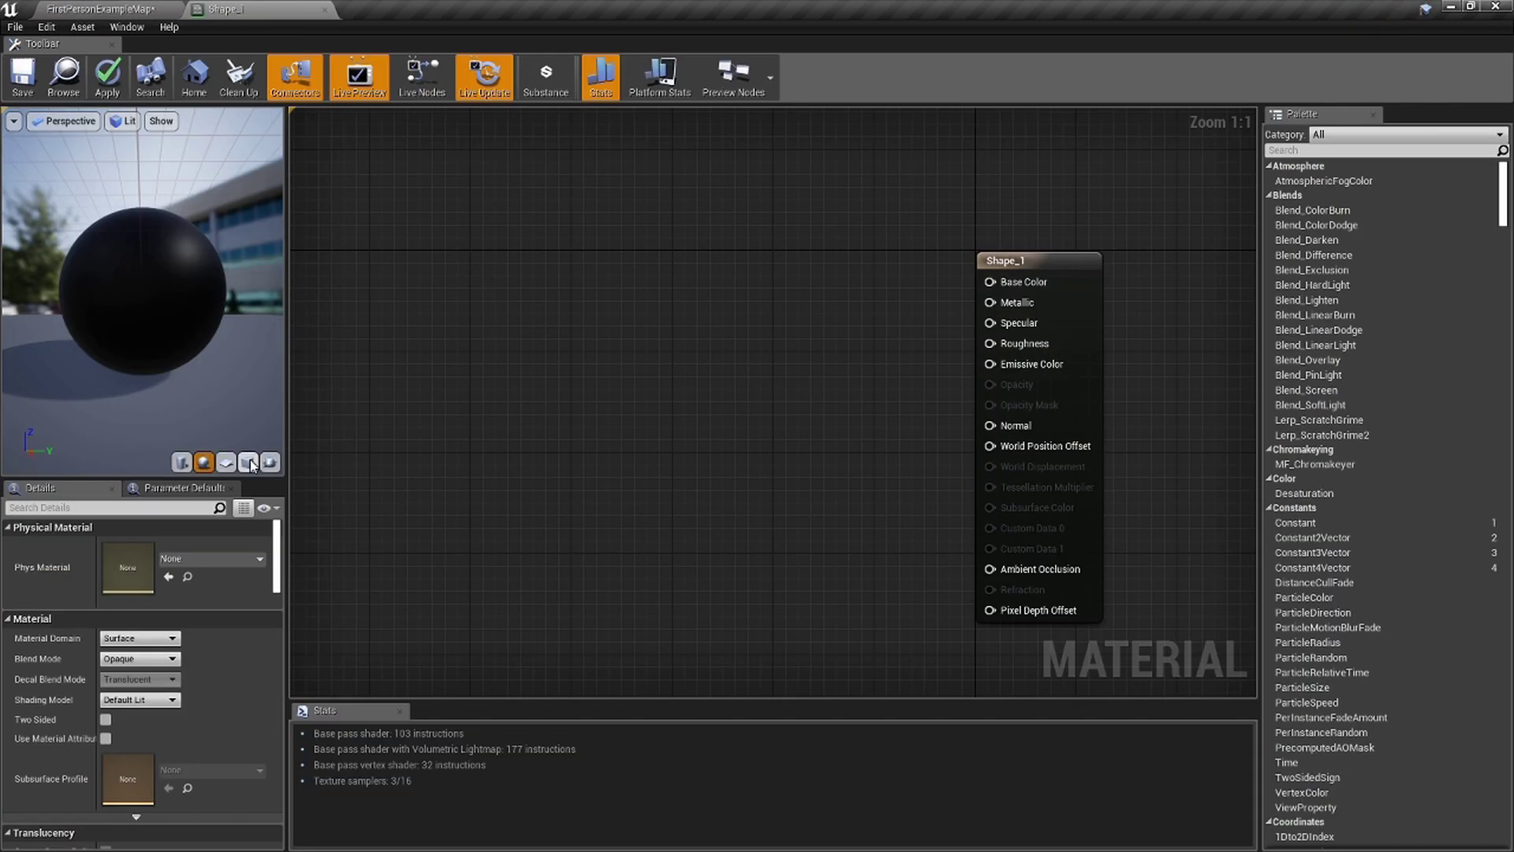
pyautogui.click(226, 462)
pyautogui.moveTo(196, 326); pyautogui.dragTo(153, 305)
# Set the Shape_1 material's blend mode to Translucent.
pyautogui.click(1034, 318)
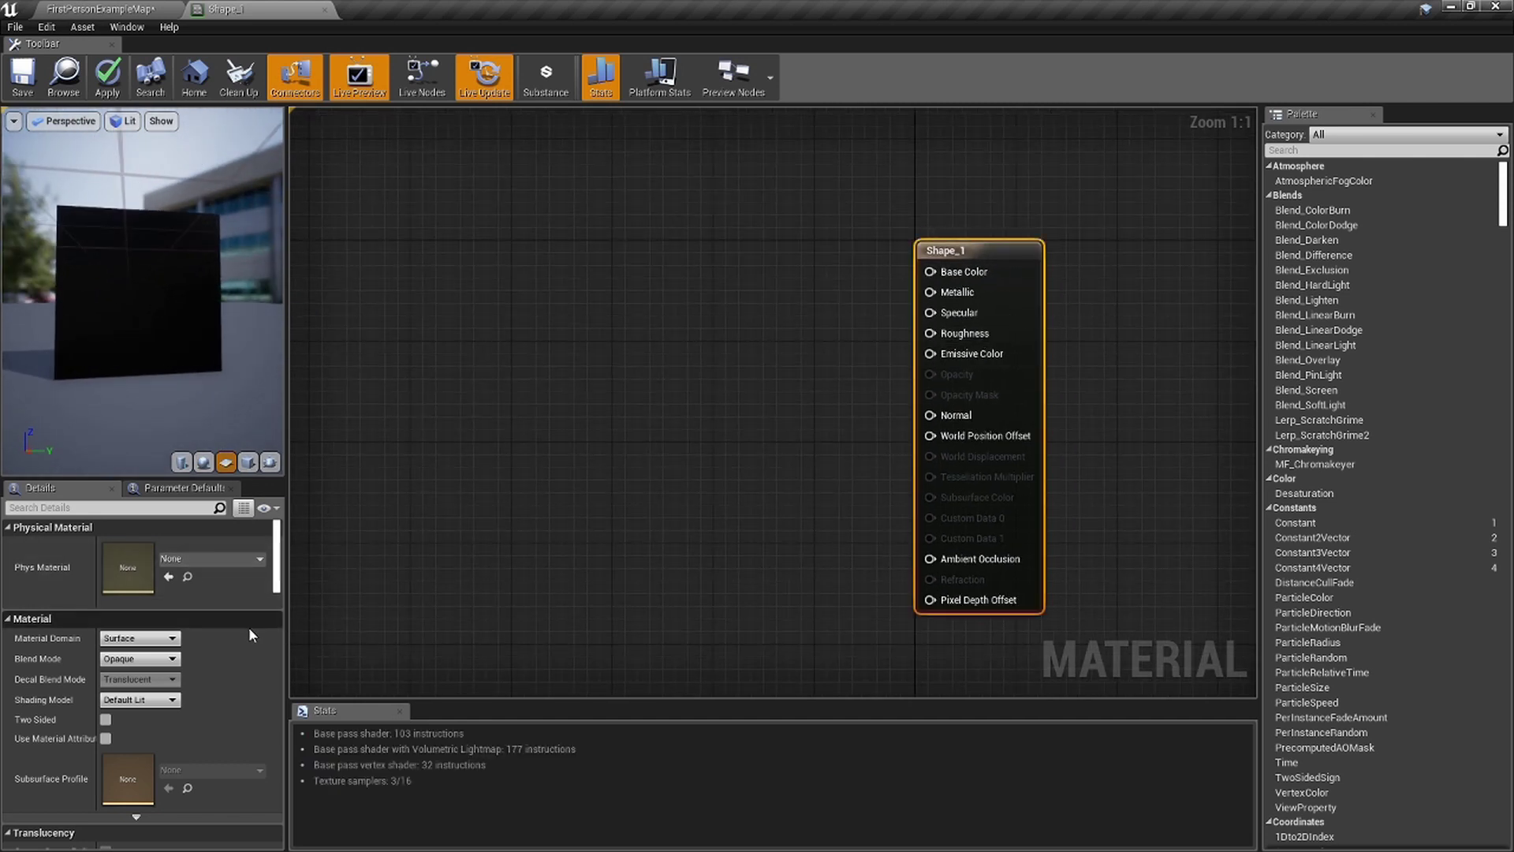
pyautogui.click(150, 662)
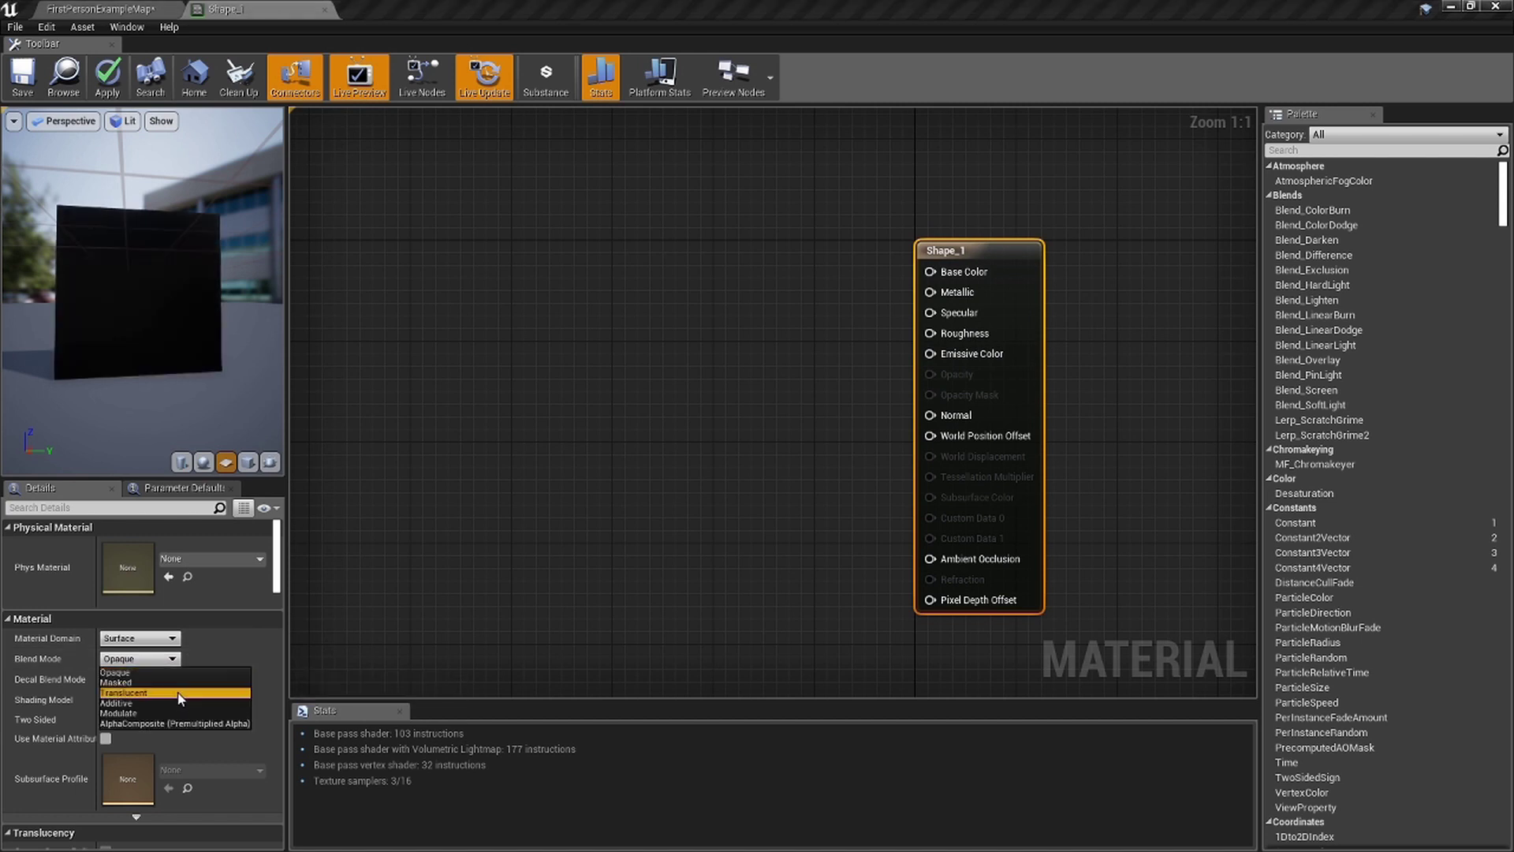
pyautogui.click(126, 691)
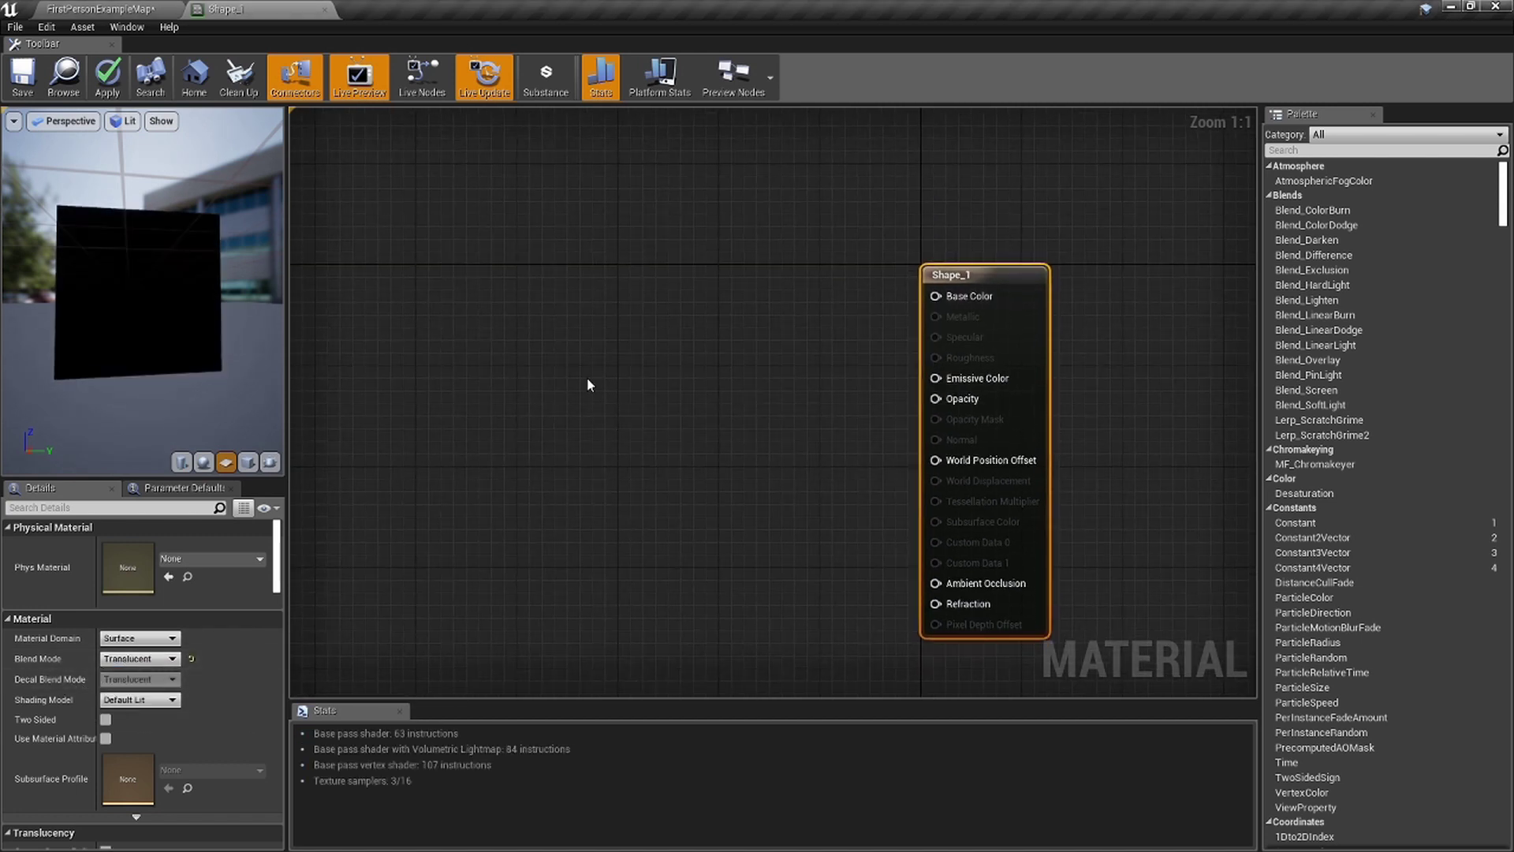
# Add a RadialGradientExponential node to the Shape_1 material graph.
pyautogui.rightClick(586, 380)
pyautogui.write('radai')
pyautogui.press('BackSpace')
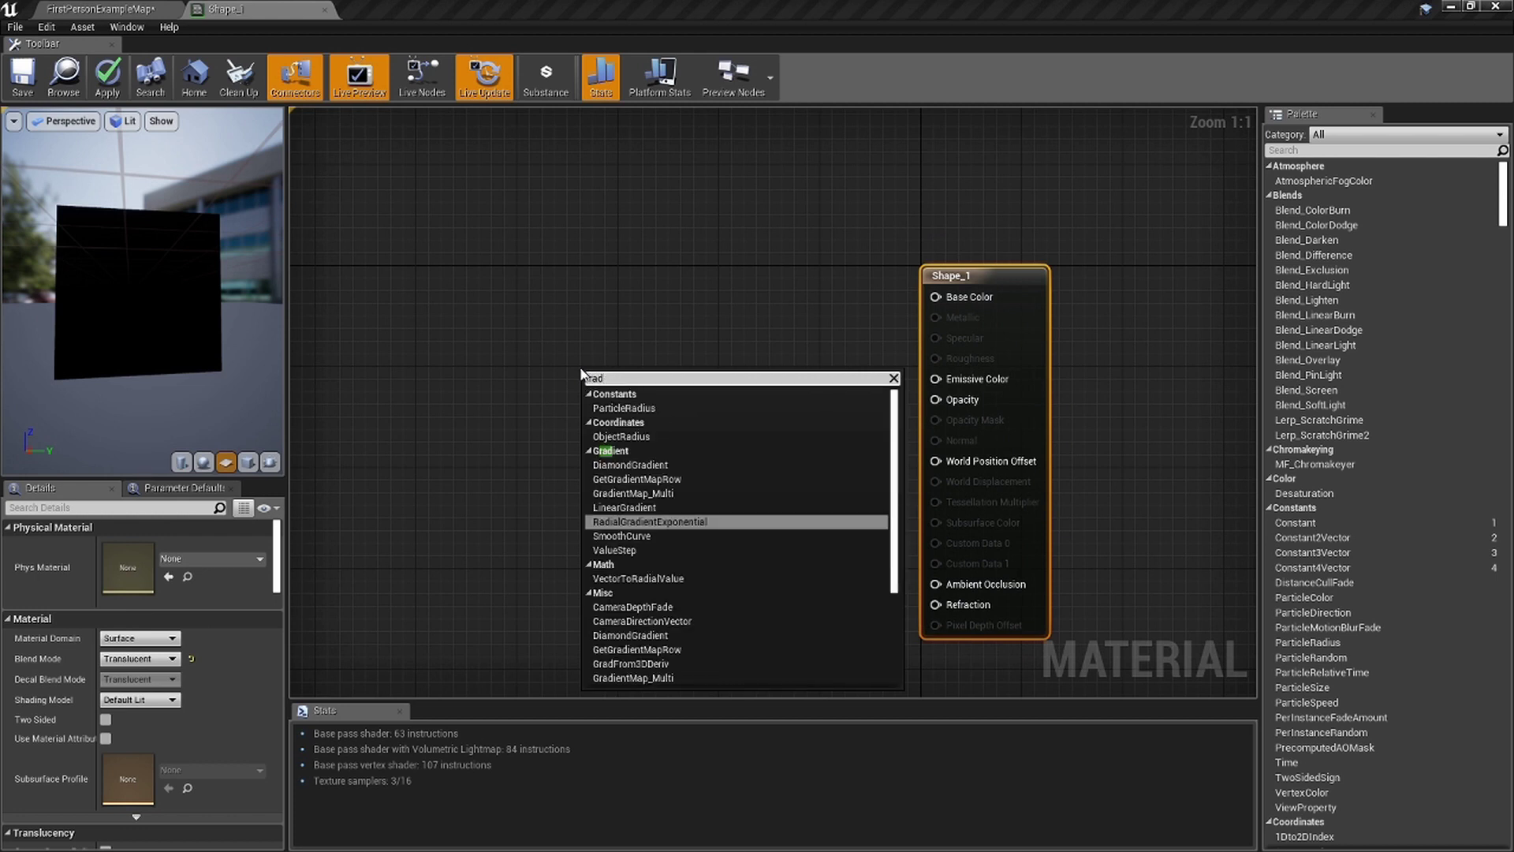
pyautogui.press('Return')
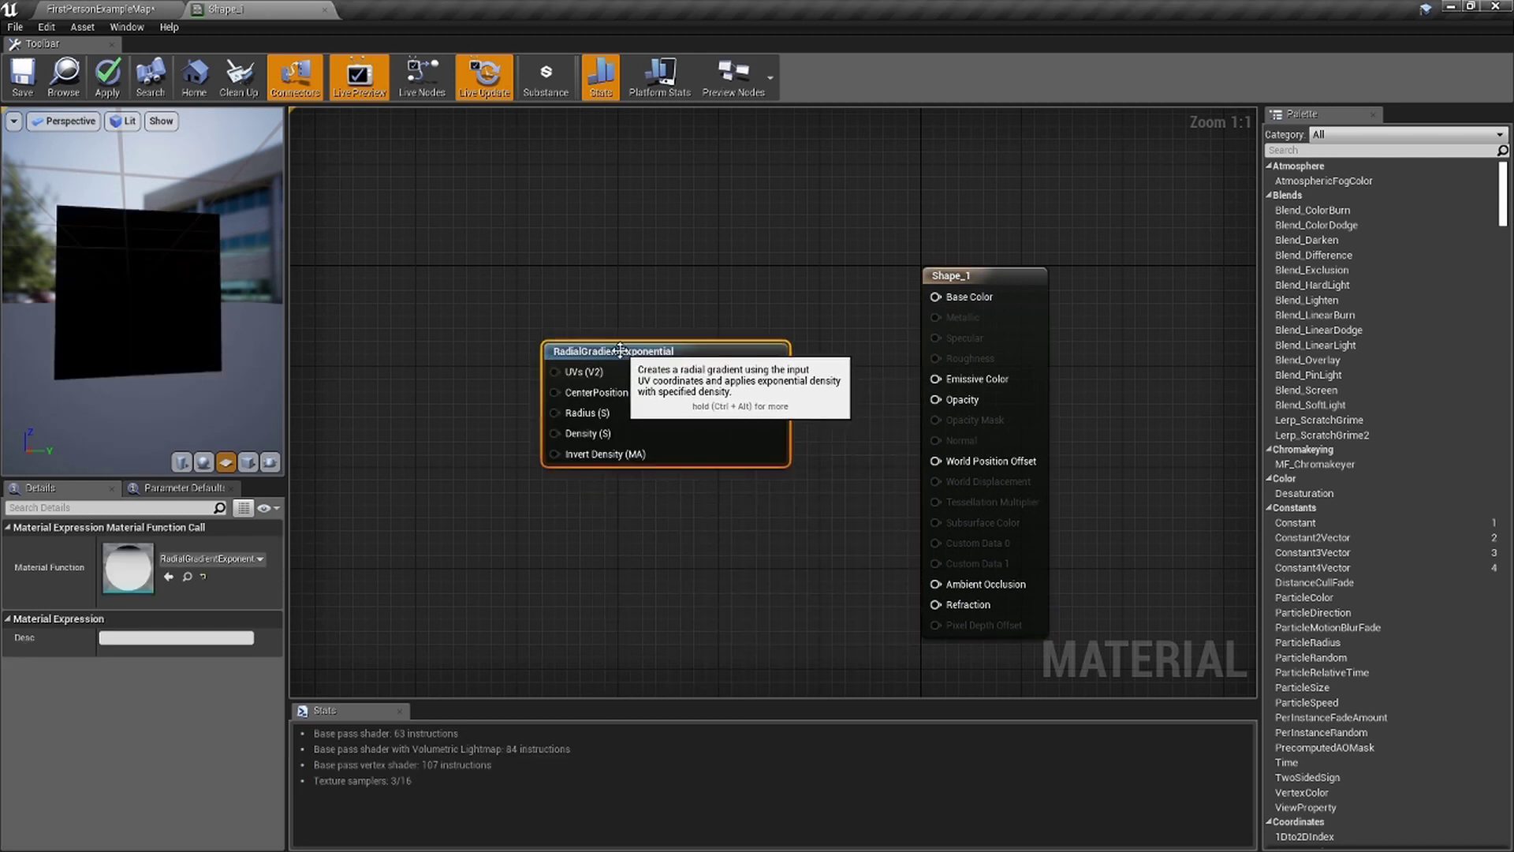
# Add two Constant nodes and arrange them one above the other beside the RadialGradientExponential inputs.
pyautogui.scroll(6, 645, 489)
pyautogui.click(440, 418)
pyautogui.press('1')
pyautogui.click(431, 442)
pyautogui.moveTo(829, 418); pyautogui.dragTo(925, 409, button='right')
pyautogui.moveTo(521, 337); pyautogui.dragTo(448, 328)
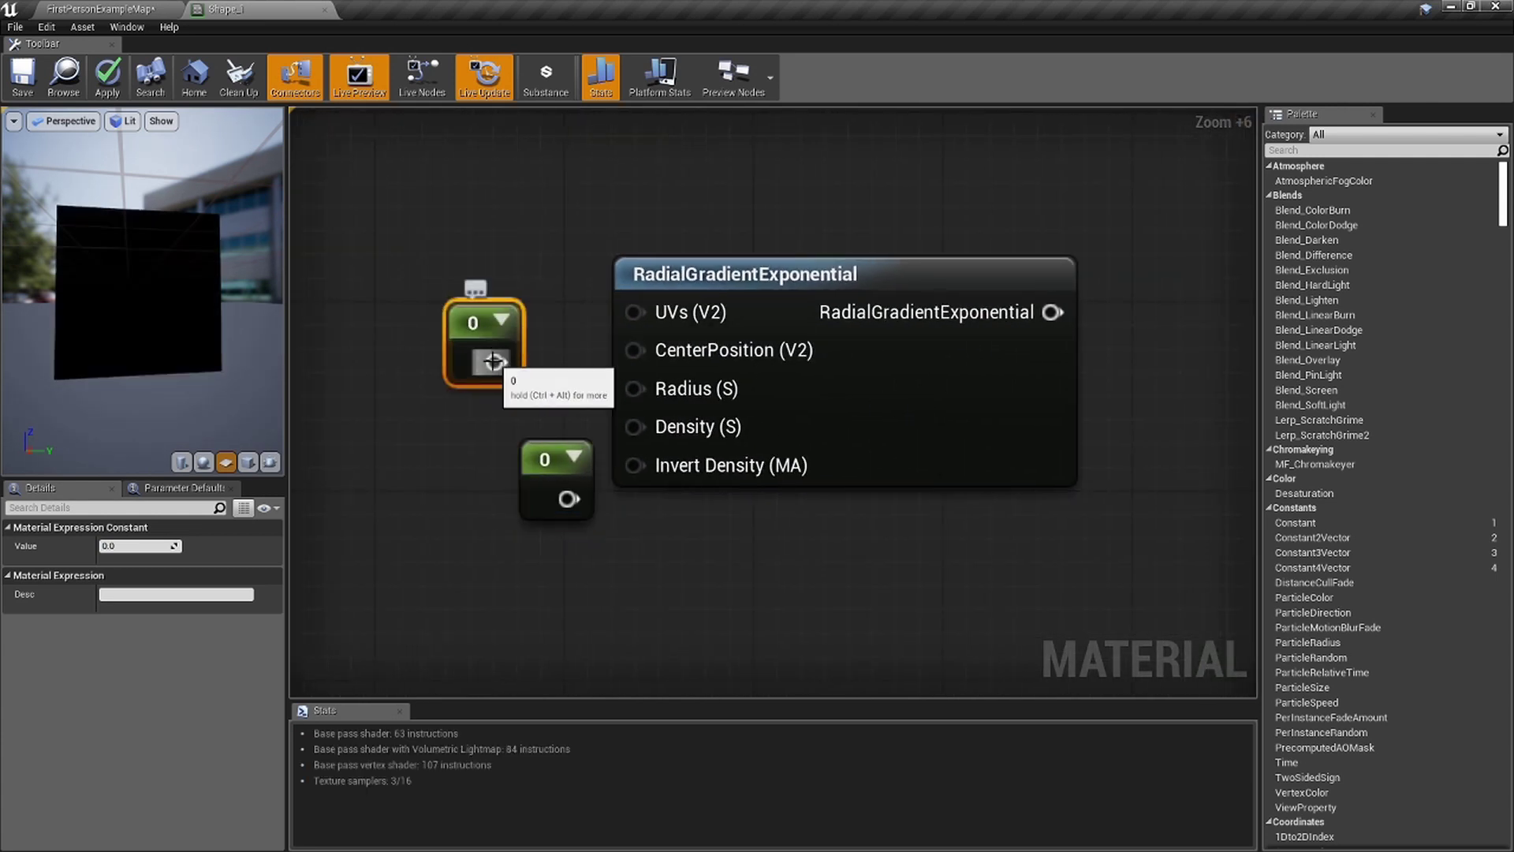
pyautogui.moveTo(437, 502); pyautogui.dragTo(514, 480, button='right')
pyautogui.moveTo(599, 446); pyautogui.dragTo(505, 477)
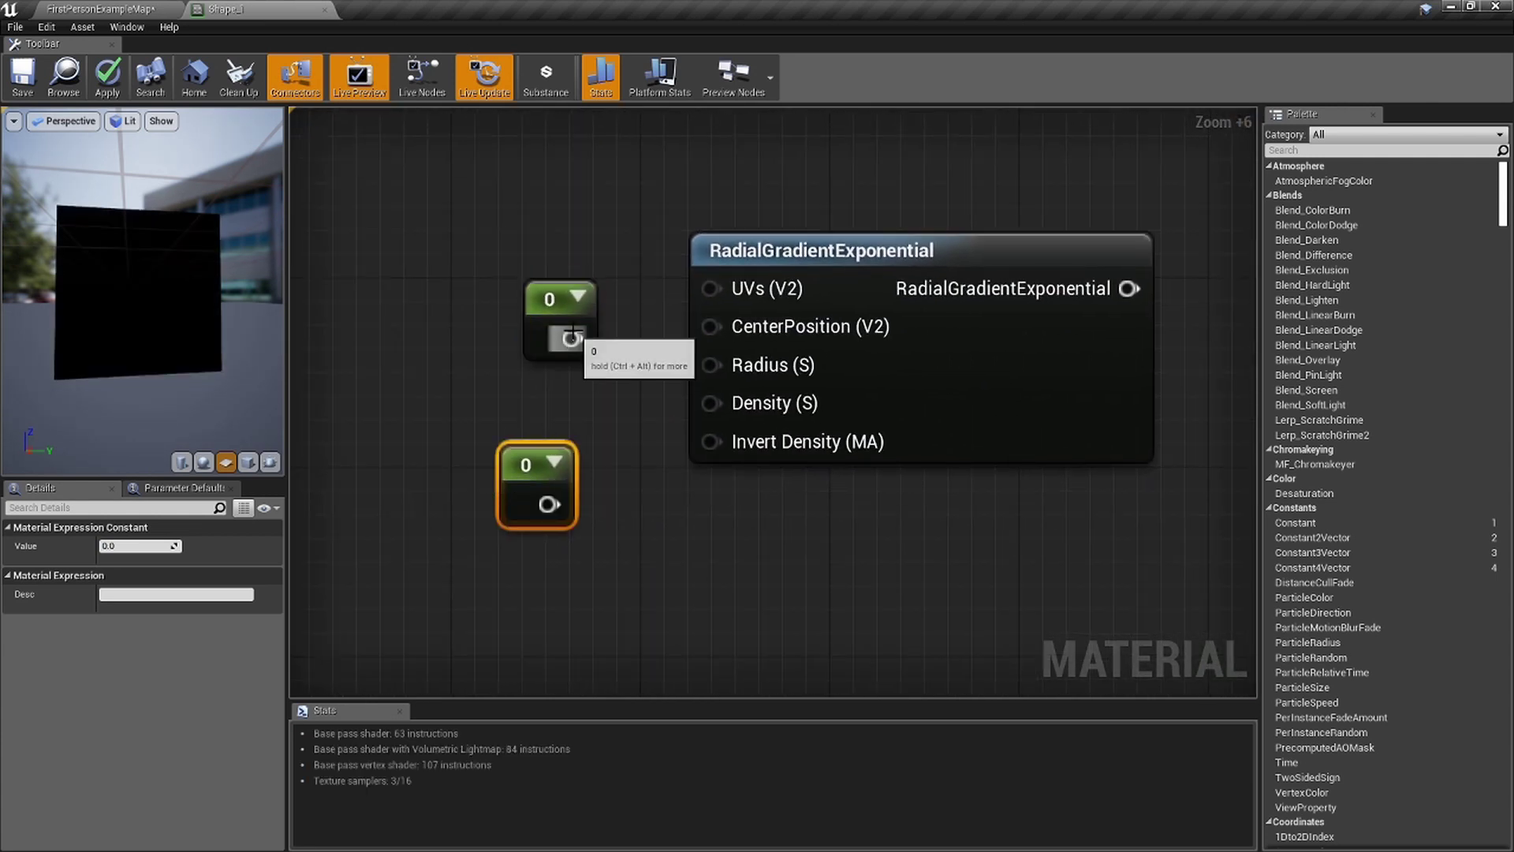
# Connect the upper constant to the gradient's Radius input and set its value to 0.5.
pyautogui.click(550, 322)
pyautogui.moveTo(575, 339); pyautogui.dragTo(736, 365)
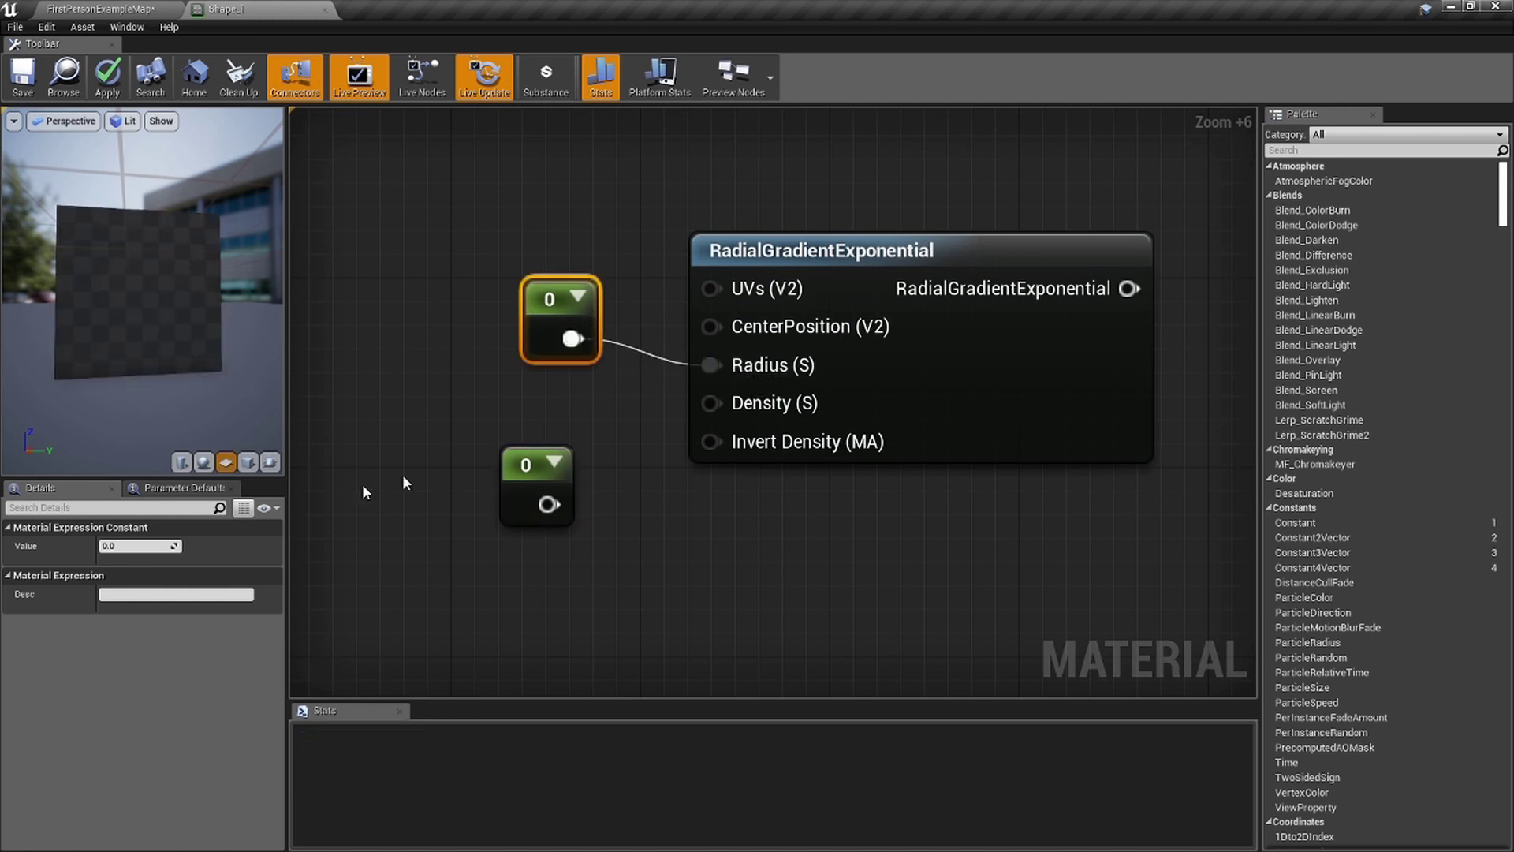
pyautogui.write('0.5')
pyautogui.press('Return')
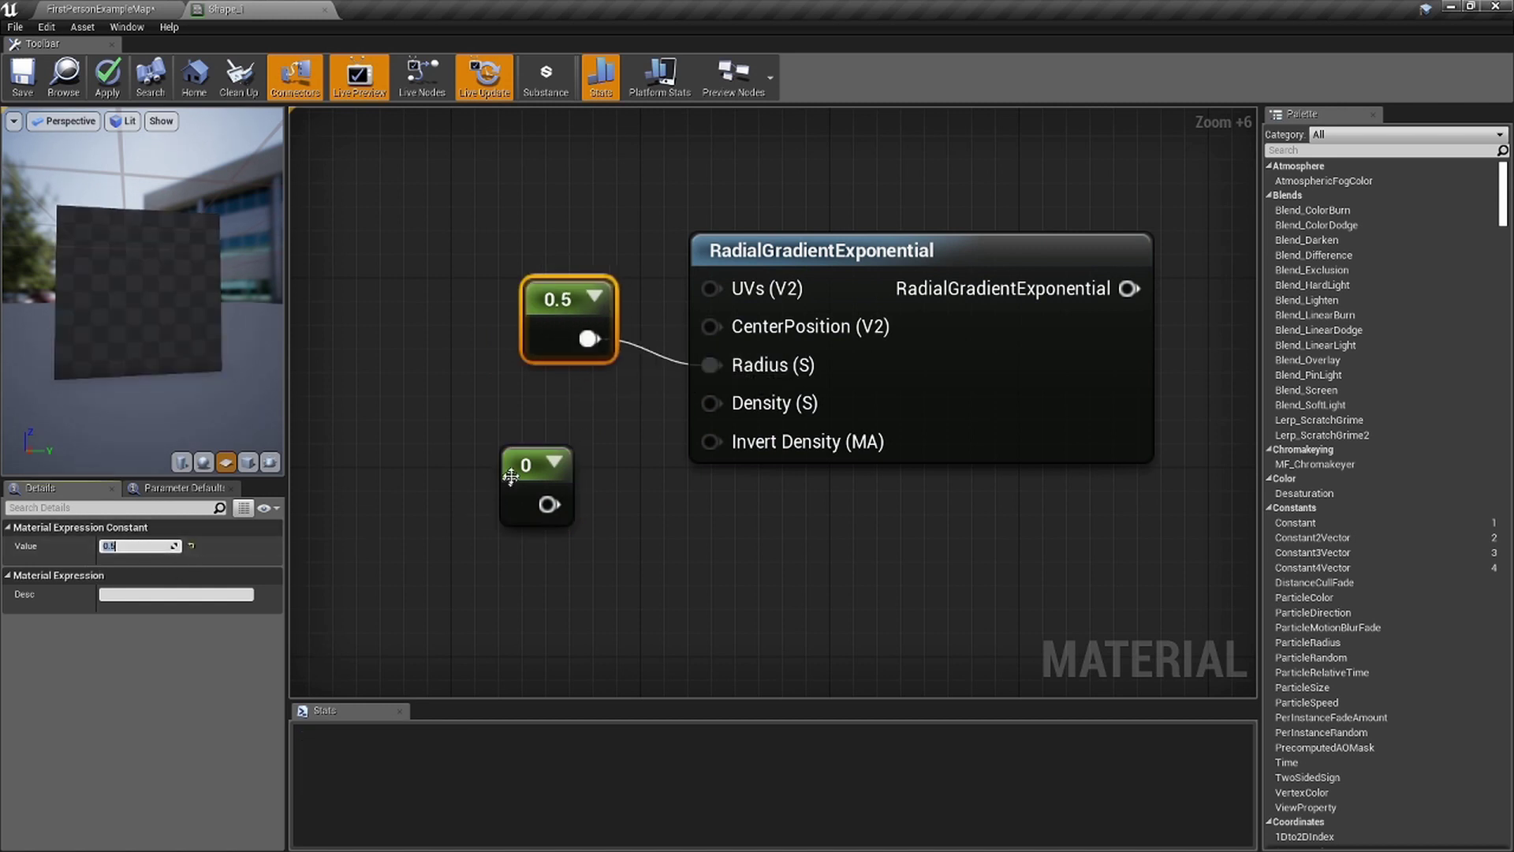
# Connect the lower constant to the gradient's Density input and set its value to 25.
pyautogui.click(496, 405)
pyautogui.click(514, 471)
pyautogui.moveTo(550, 505); pyautogui.dragTo(718, 407)
pyautogui.click(154, 551)
pyautogui.write('25')
pyautogui.press('Return')
# Connect the RadialGradientExponential output to the material's Base Color and Opacity, and save Shape_1.
pyautogui.moveTo(710, 534); pyautogui.dragTo(320, 625, button='right')
pyautogui.moveTo(738, 379); pyautogui.dragTo(1073, 325)
pyautogui.moveTo(891, 409); pyautogui.dragTo(787, 374, button='right')
pyautogui.moveTo(643, 426); pyautogui.dragTo(840, 459)
pyautogui.moveTo(940, 480); pyautogui.dragTo(939, 478)
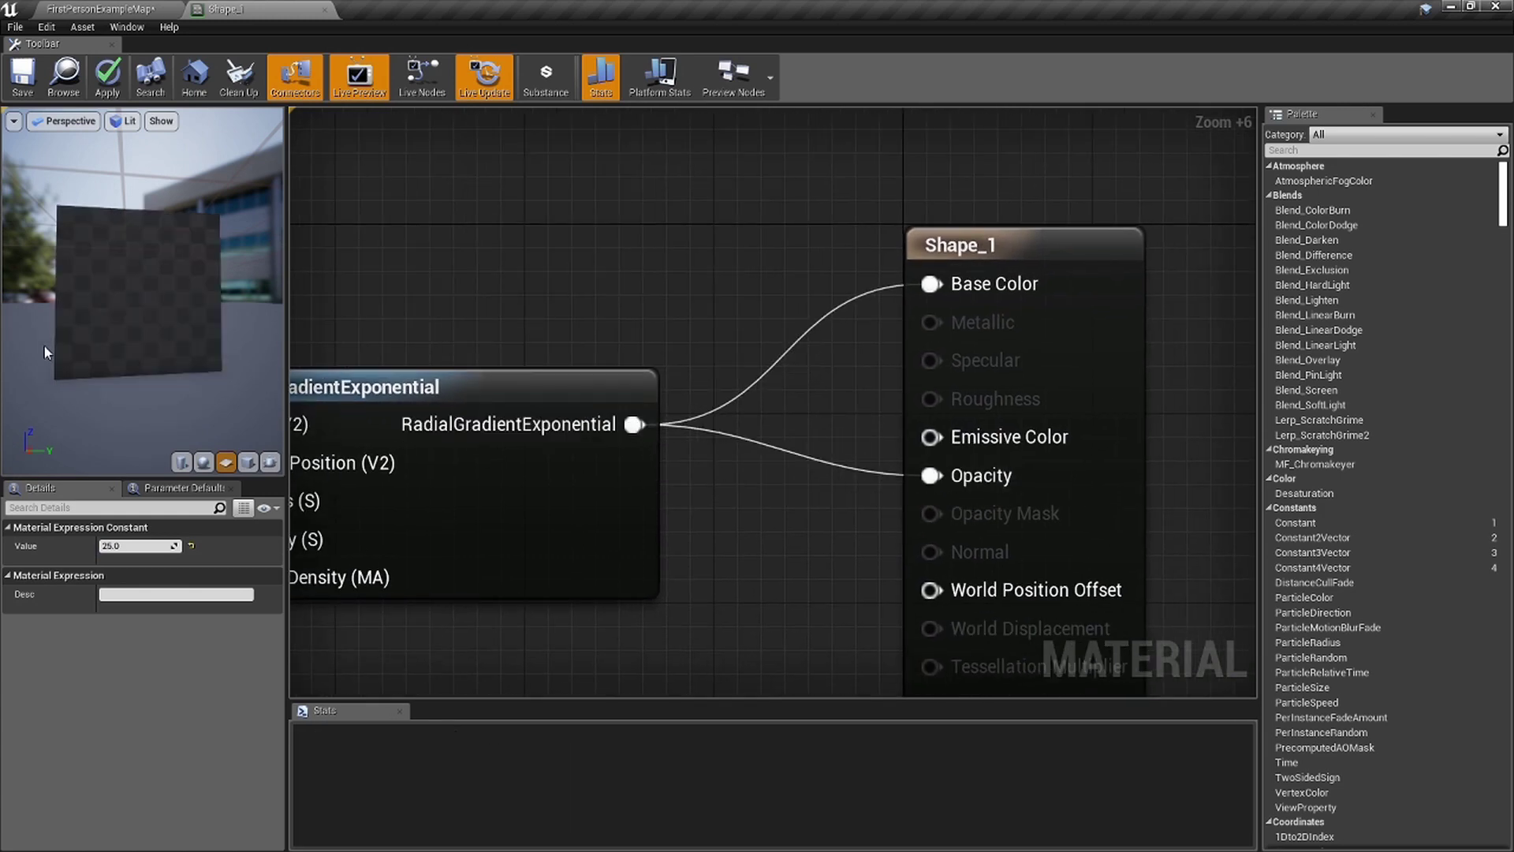
pyautogui.click(24, 84)
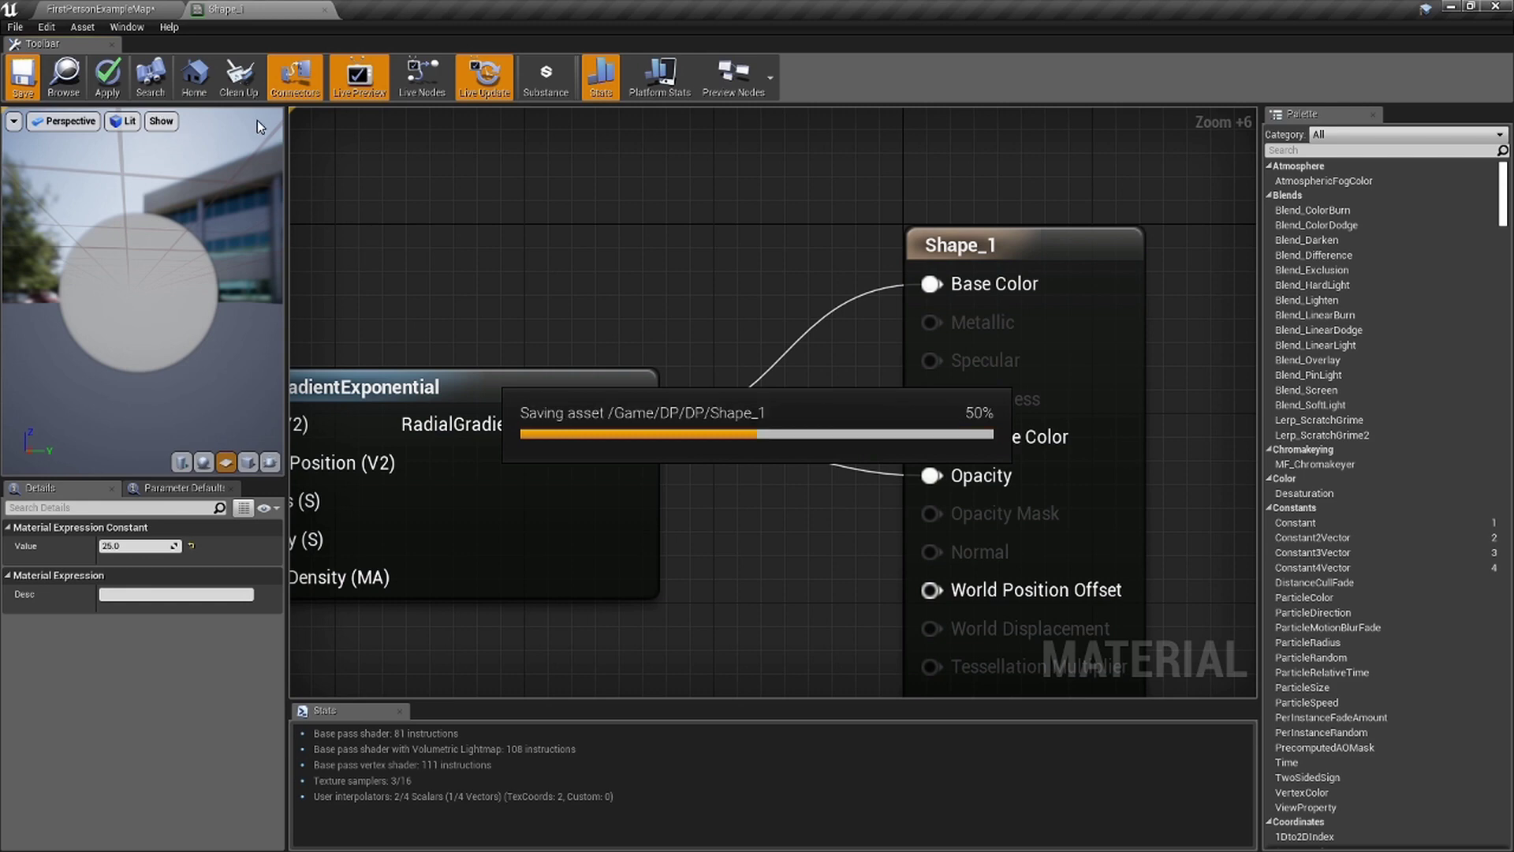
# Return to the level and duplicate the circle plane sideways so the copy stands beside the original.
pyautogui.click(181, 8)
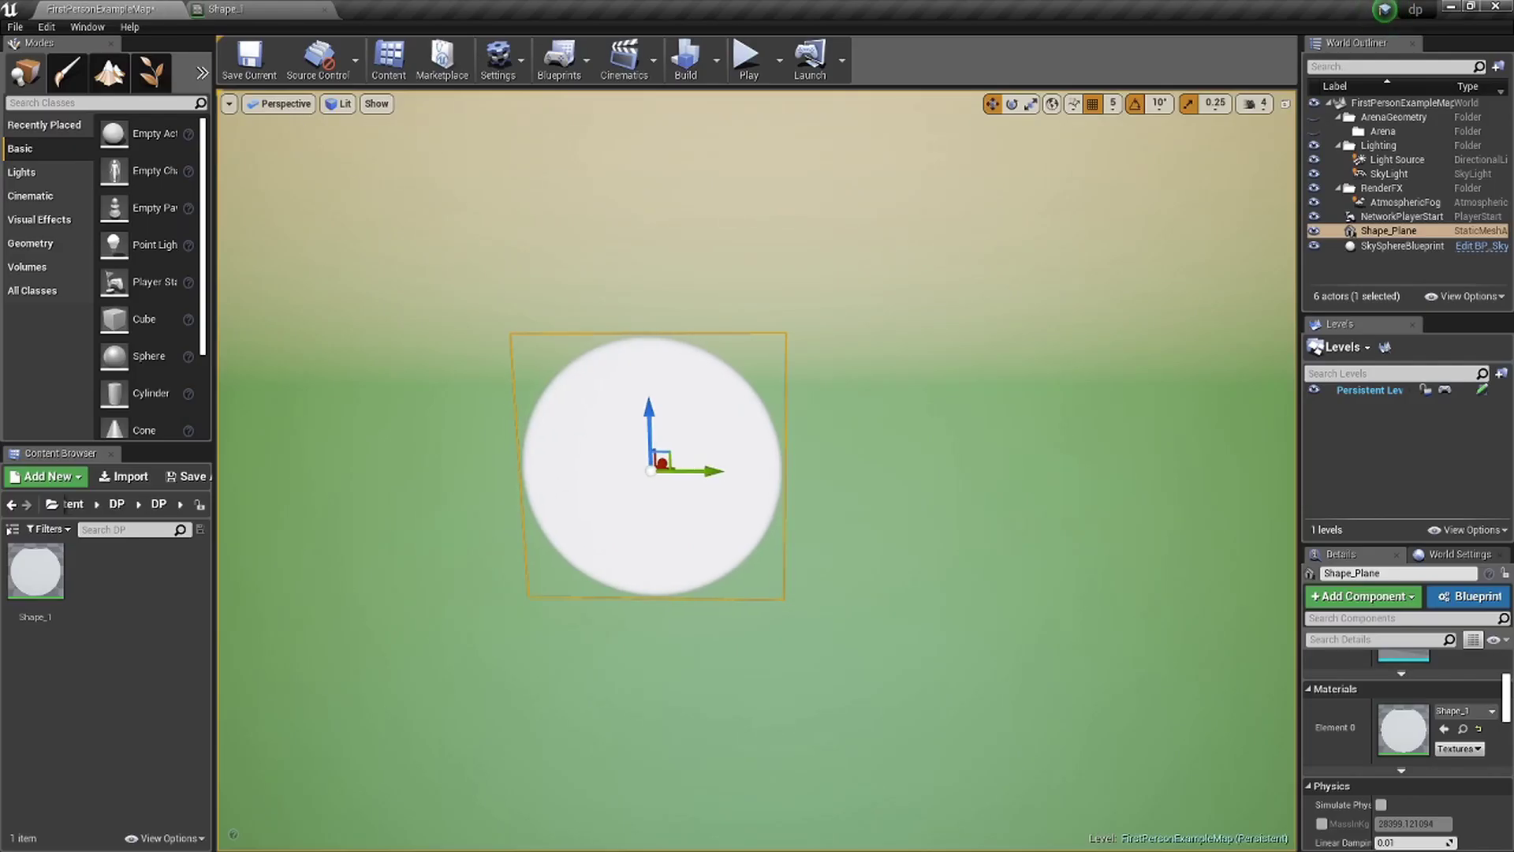
pyautogui.click(899, 361)
pyautogui.moveTo(892, 376); pyautogui.dragTo(856, 375, button='right')
pyautogui.click(815, 463)
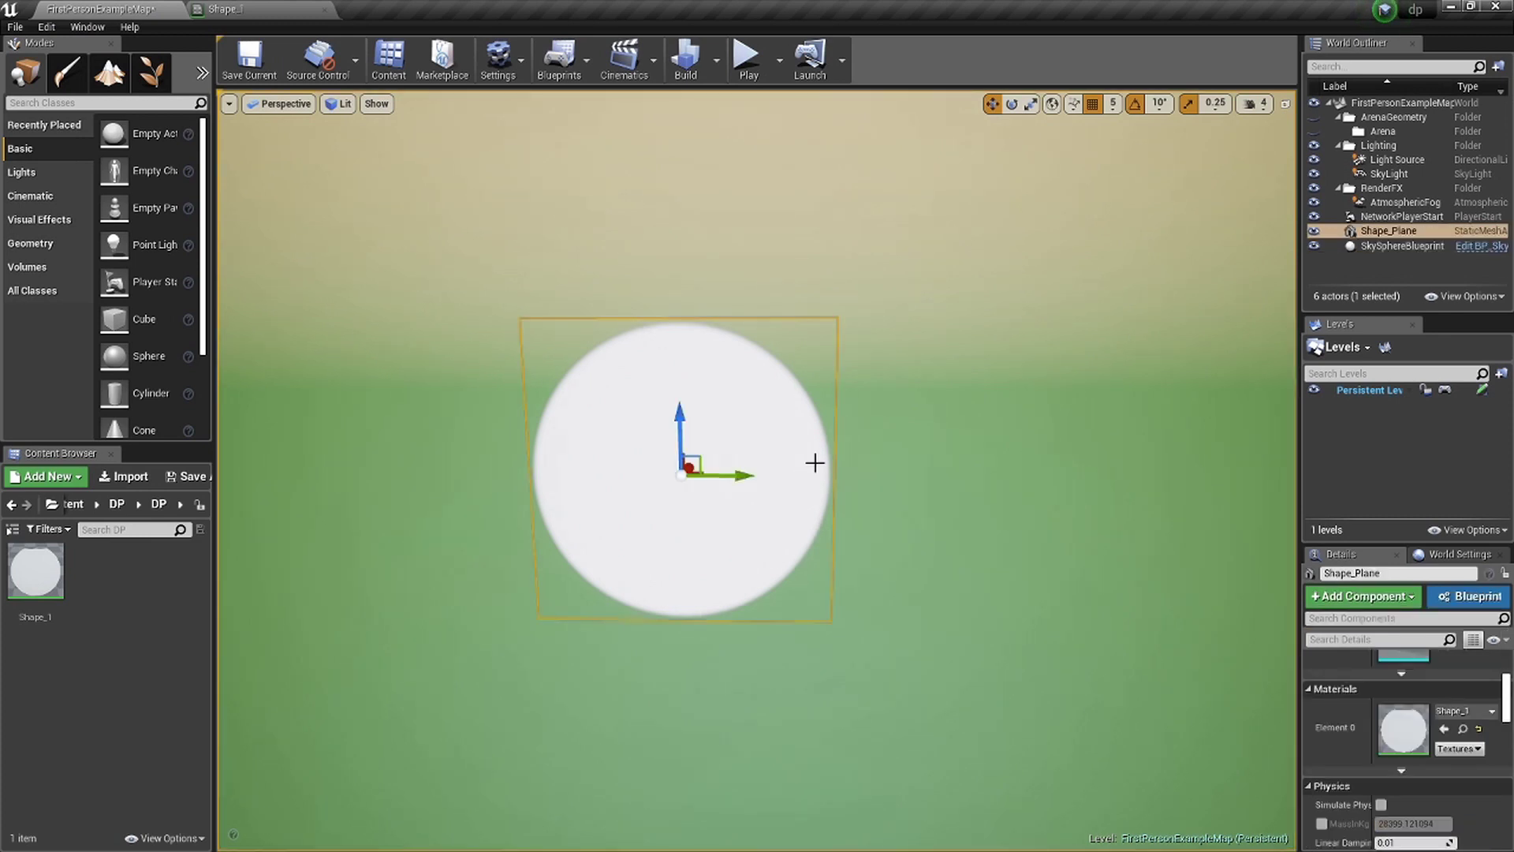
pyautogui.moveTo(815, 463); pyautogui.dragTo(860, 442, button='right')
pyautogui.keyDown('alt'); pyautogui.moveTo(683, 477); pyautogui.dragTo(972, 472); pyautogui.keyUp('alt')
pyautogui.moveTo(971, 473); pyautogui.dragTo(1088, 465, button='right')
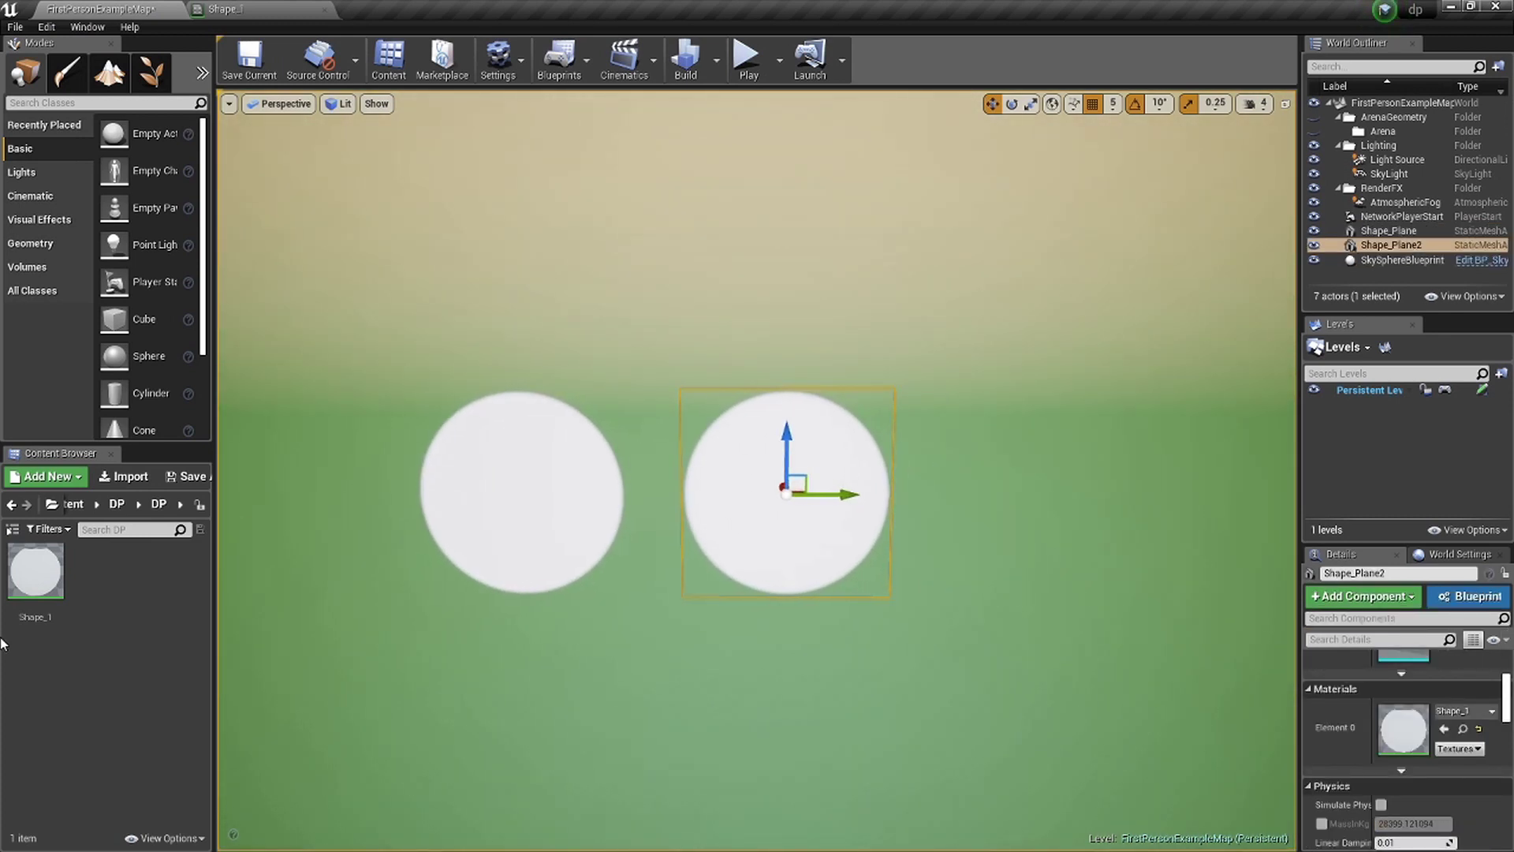
# Duplicate the Shape_1 material as Shape_2 and apply it to the copied plane.
pyautogui.rightClick(44, 605)
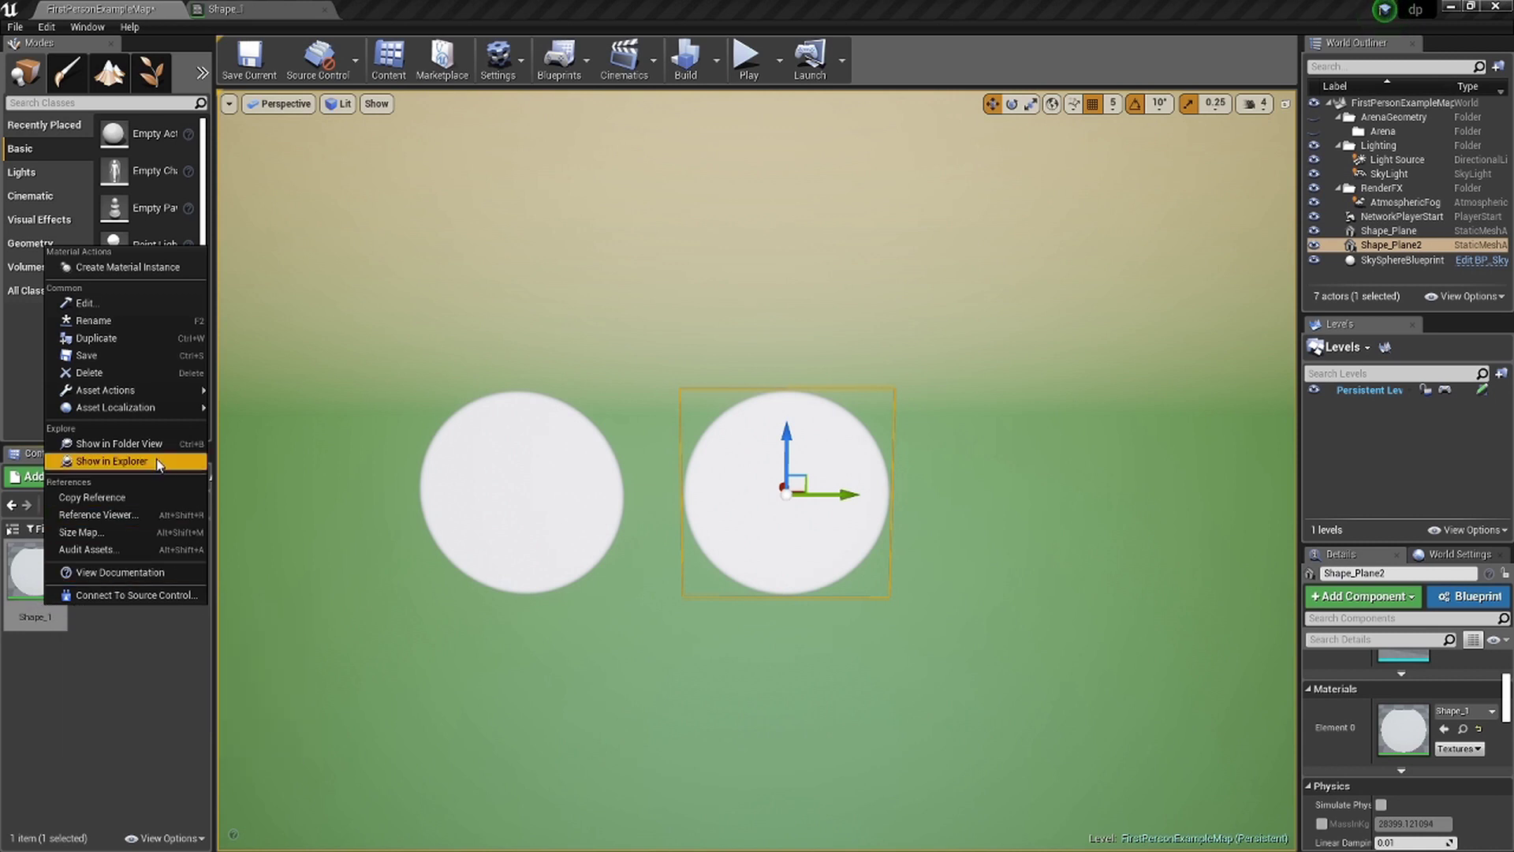
pyautogui.click(188, 339)
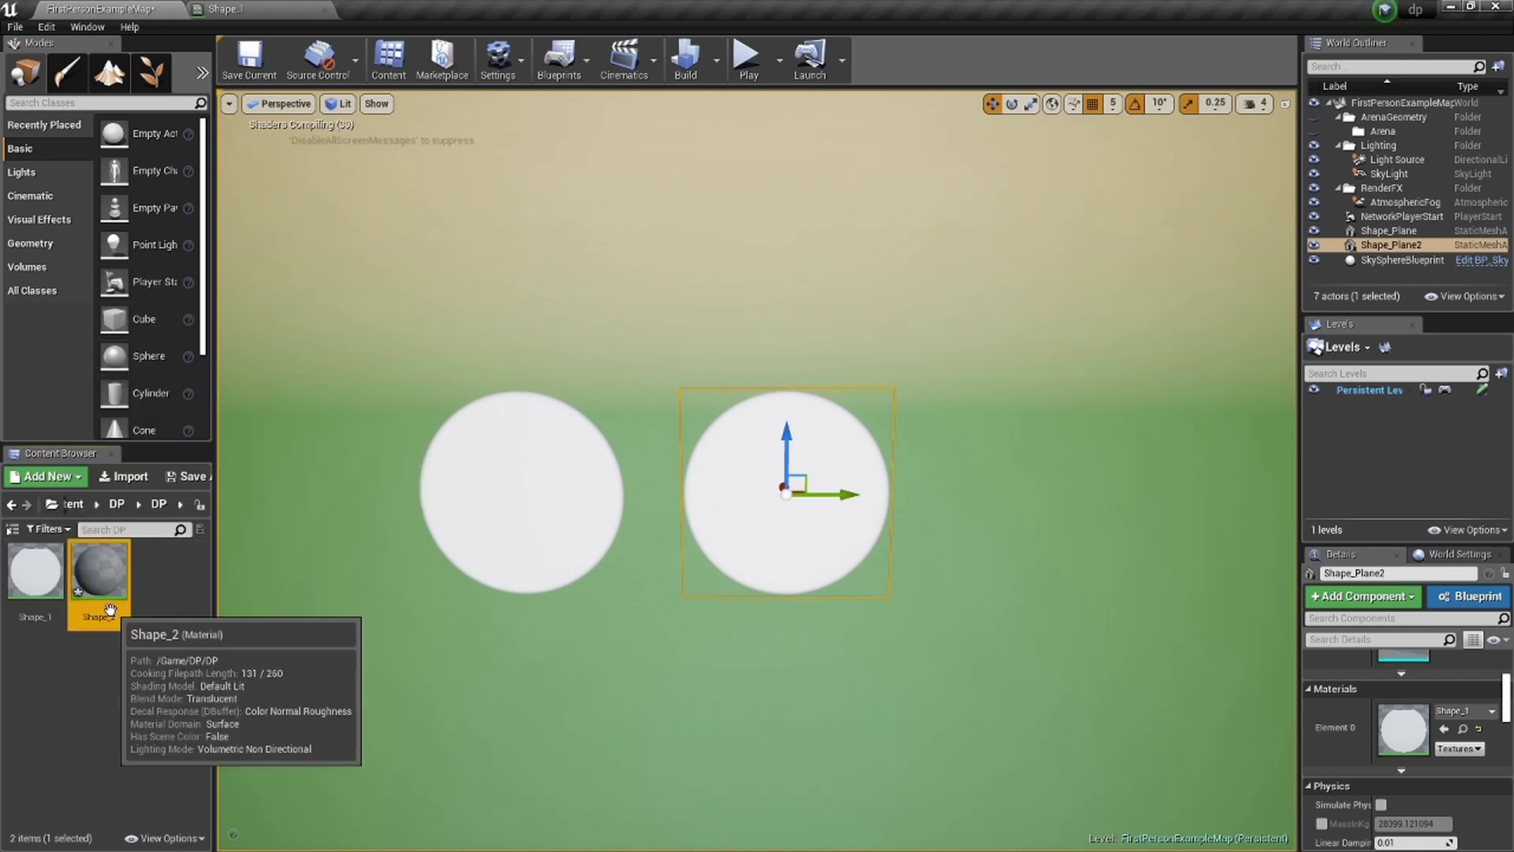
pyautogui.moveTo(103, 580); pyautogui.dragTo(780, 495)
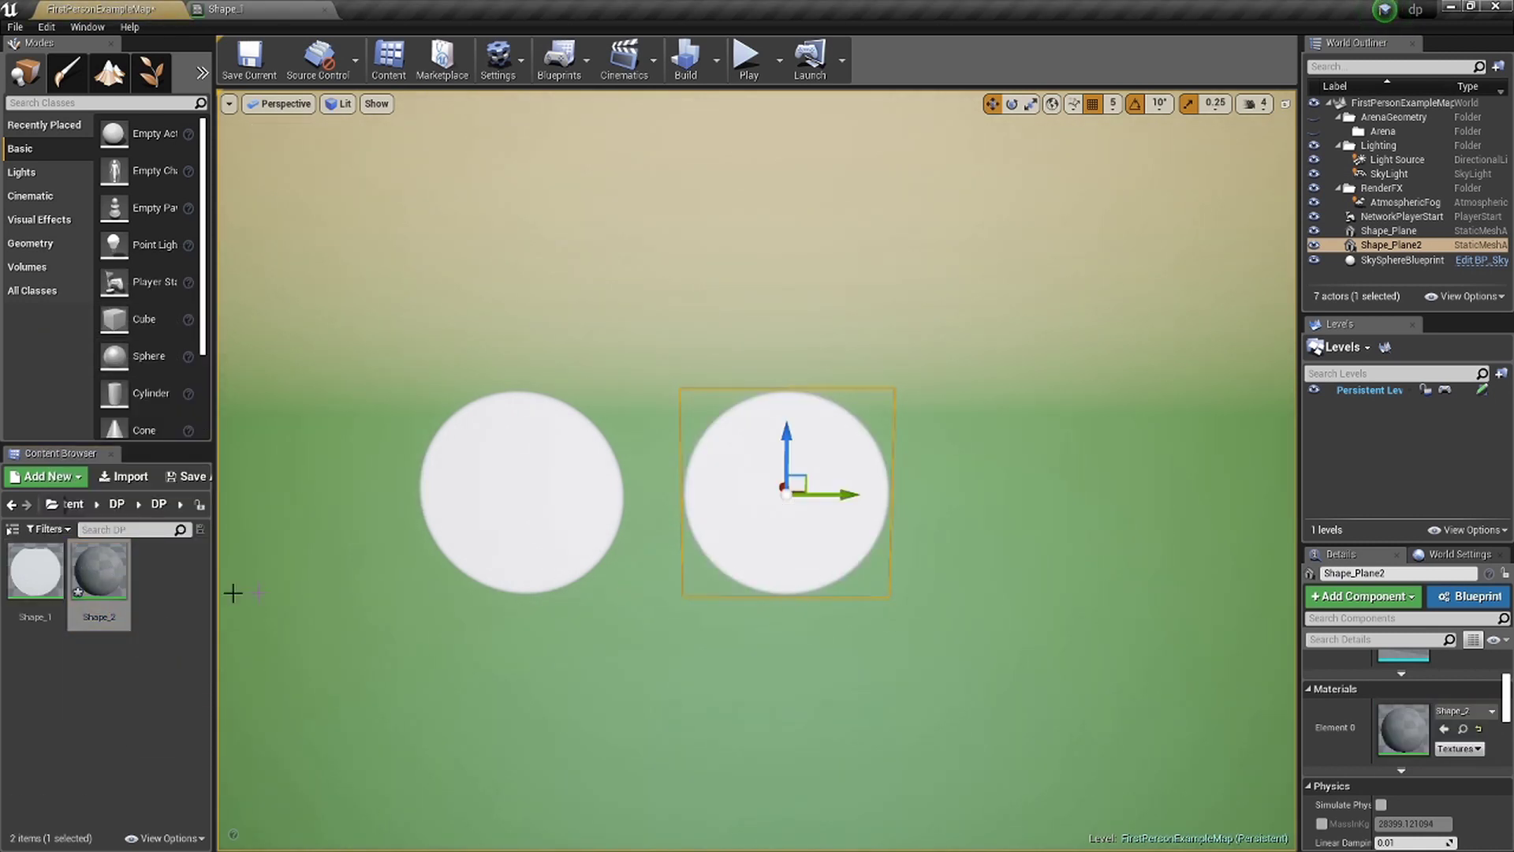
# Open the Shape_2 material for editing and preview it on a plane seen from the front.
pyautogui.doubleClick(99, 580)
pyautogui.click(226, 462)
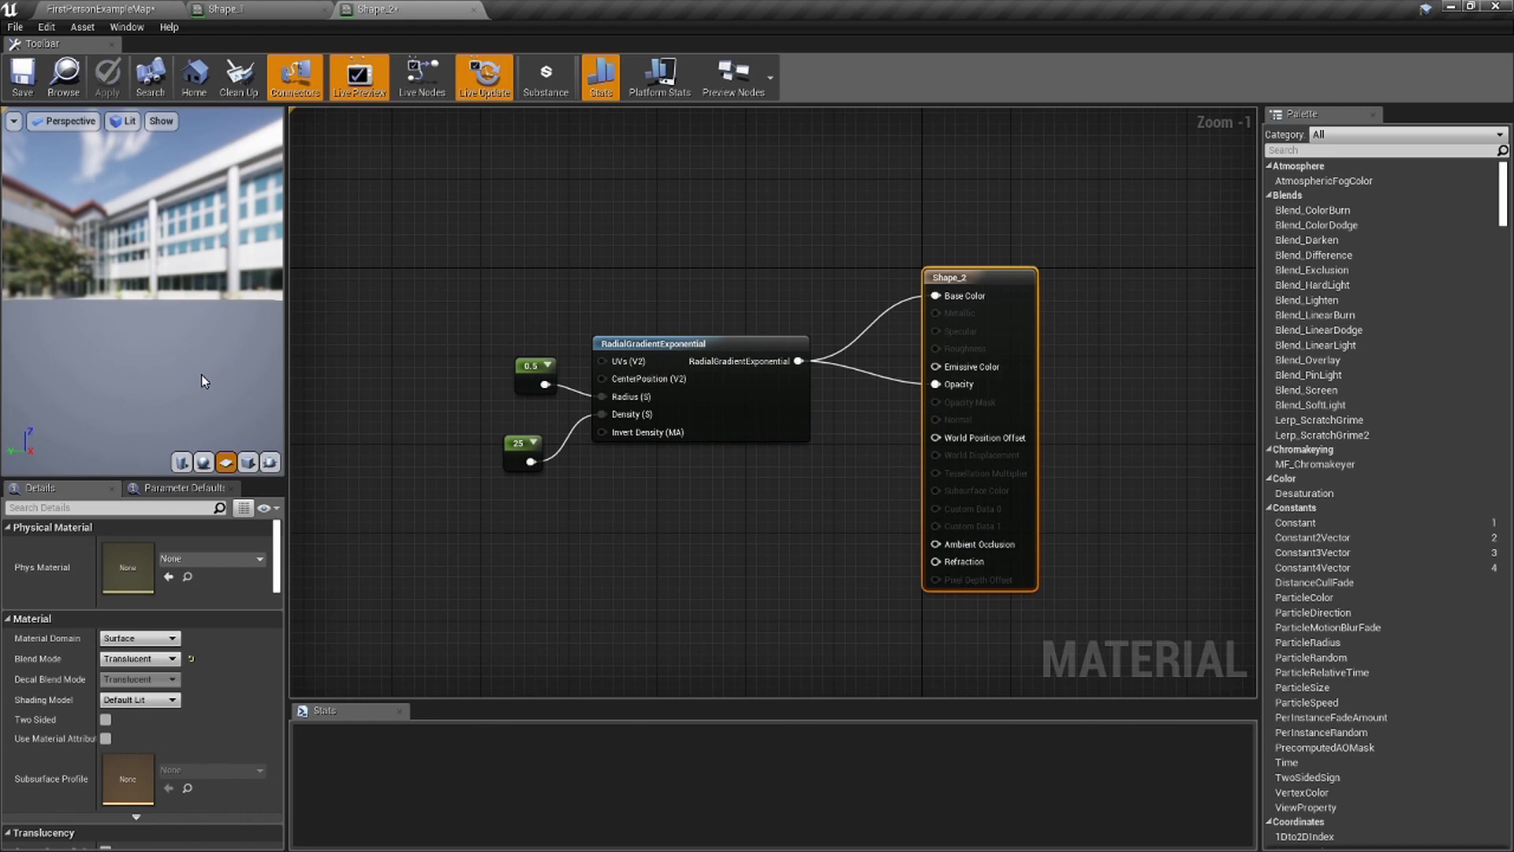
pyautogui.moveTo(202, 373); pyautogui.dragTo(90, 369)
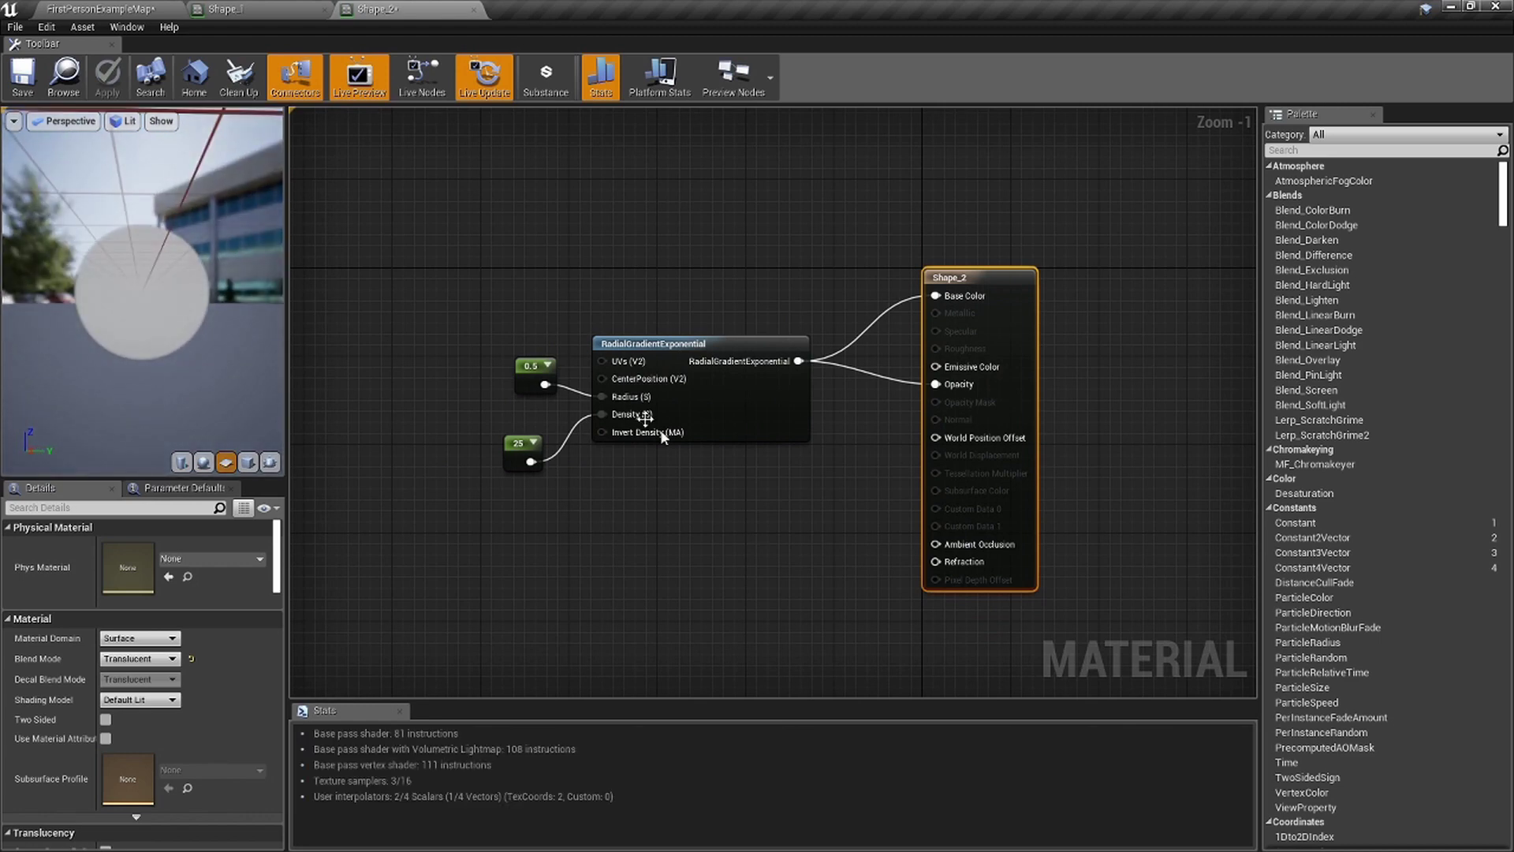
# Replace the gradient and constant nodes copied into Shape_2 with a single TextureCoordinate node.
pyautogui.press('Delete')
pyautogui.moveTo(494, 439); pyautogui.dragTo(534, 446, button='right')
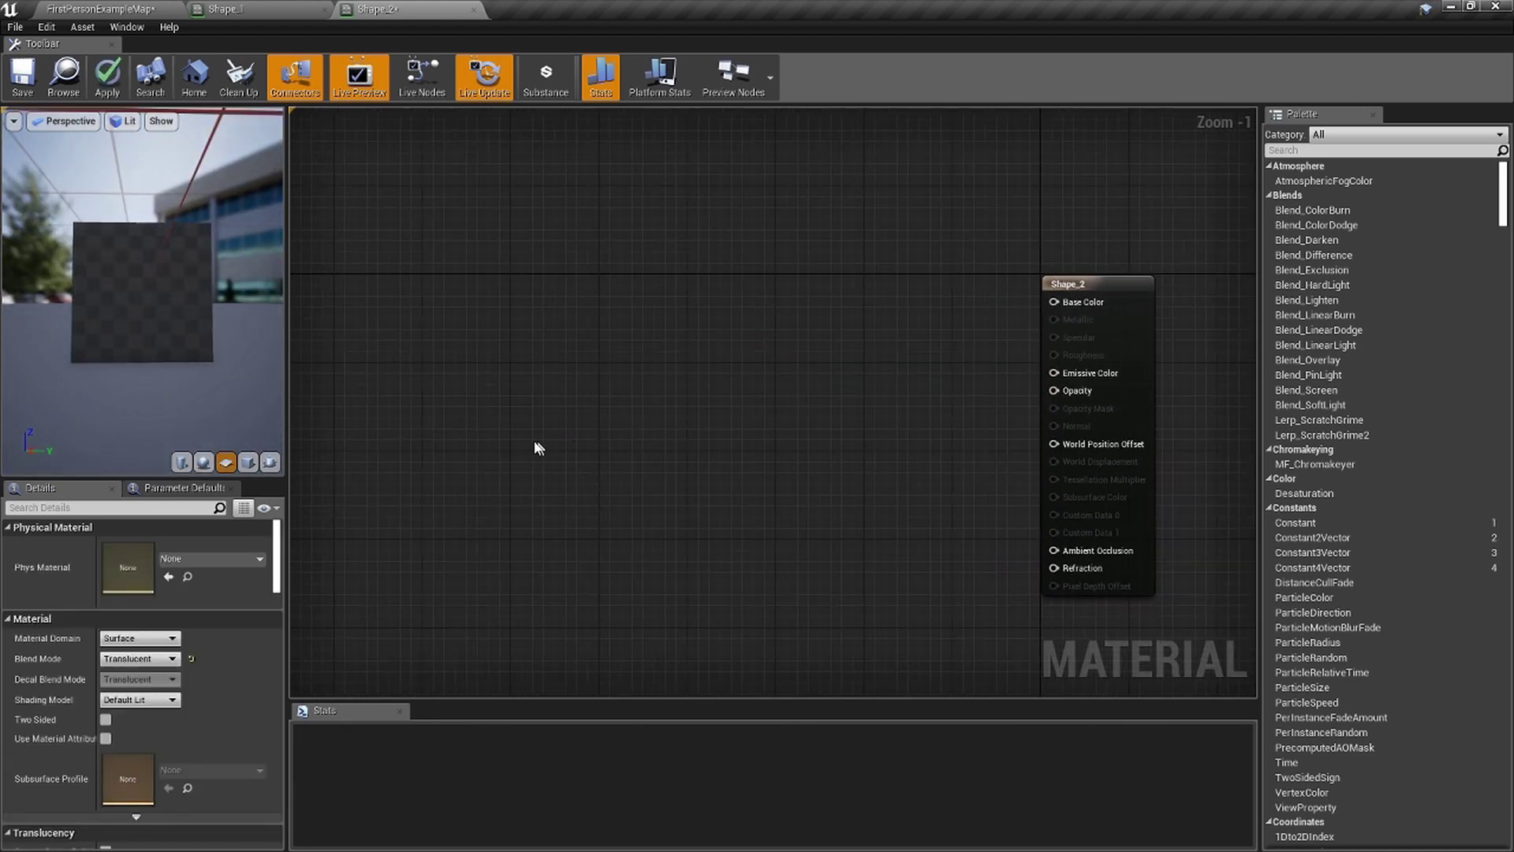
pyautogui.rightClick(596, 369)
pyautogui.write('texturec')
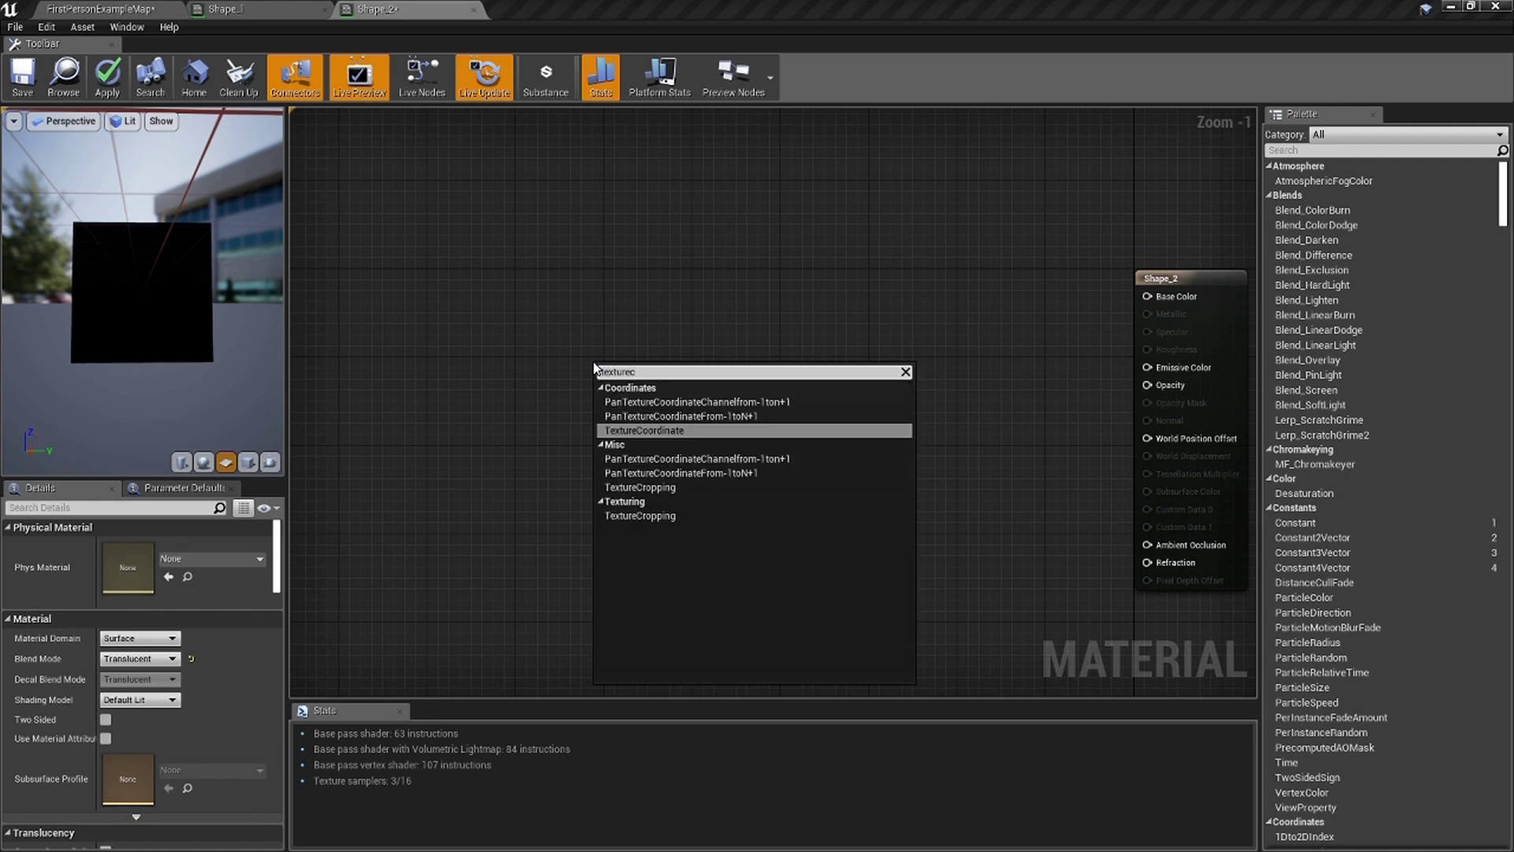
pyautogui.press('Return')
pyautogui.keyDown('ctrl'); pyautogui.scroll(6, 594, 363); pyautogui.keyUp('ctrl')
pyautogui.keyDown('ctrl'); pyautogui.scroll(1, 742, 393); pyautogui.keyUp('ctrl')
pyautogui.moveTo(743, 392); pyautogui.dragTo(530, 392, button='right')
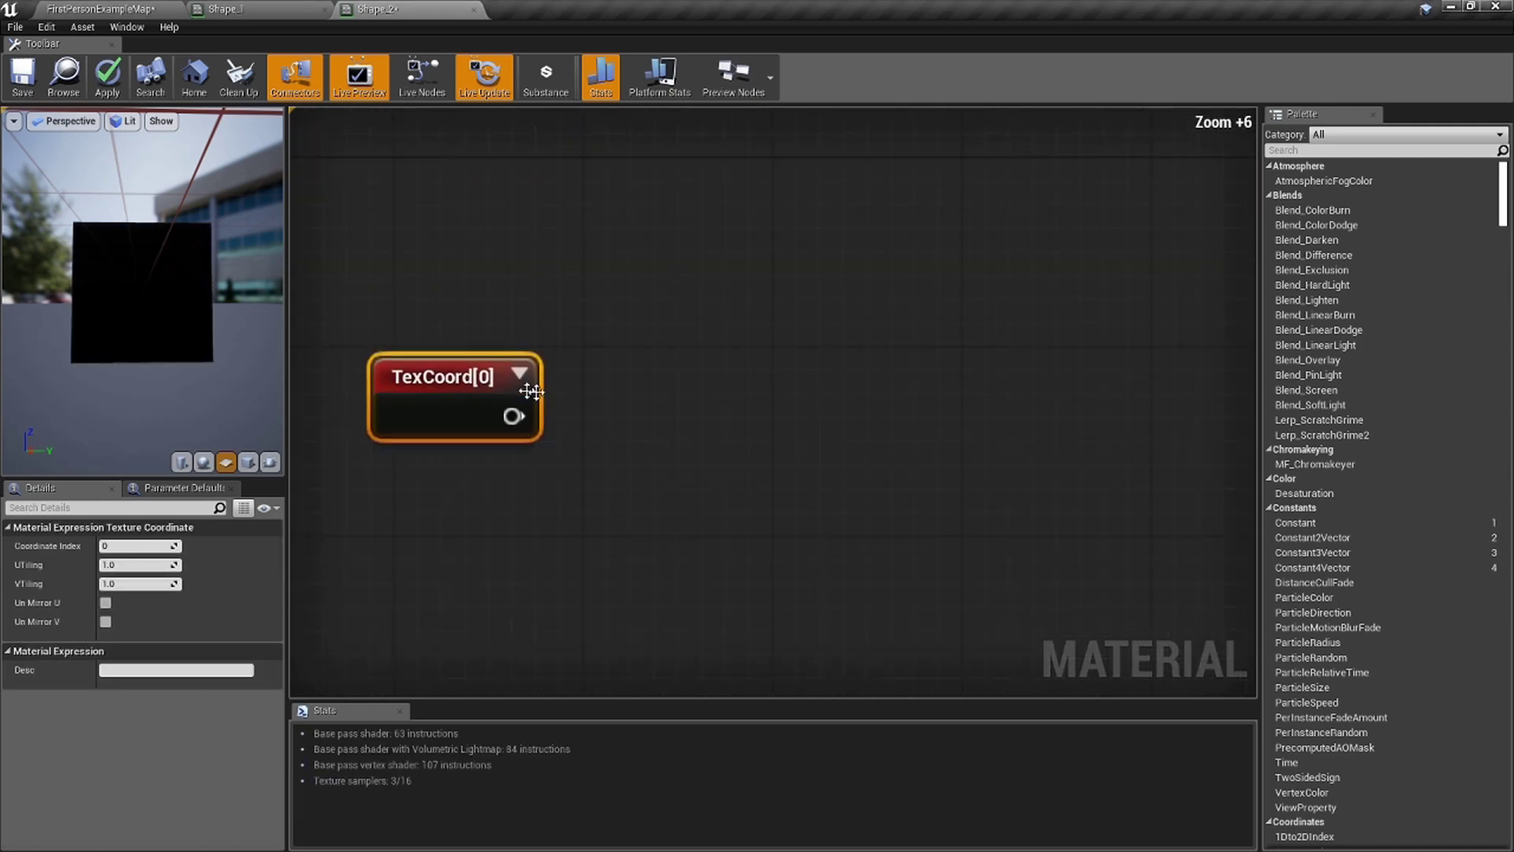
# Attach a component mask to the TexCoord output, duplicate the mask, and wire the copy to the same output.
pyautogui.moveTo(513, 416); pyautogui.dragTo(720, 314)
pyautogui.write('mask')
pyautogui.press('Return')
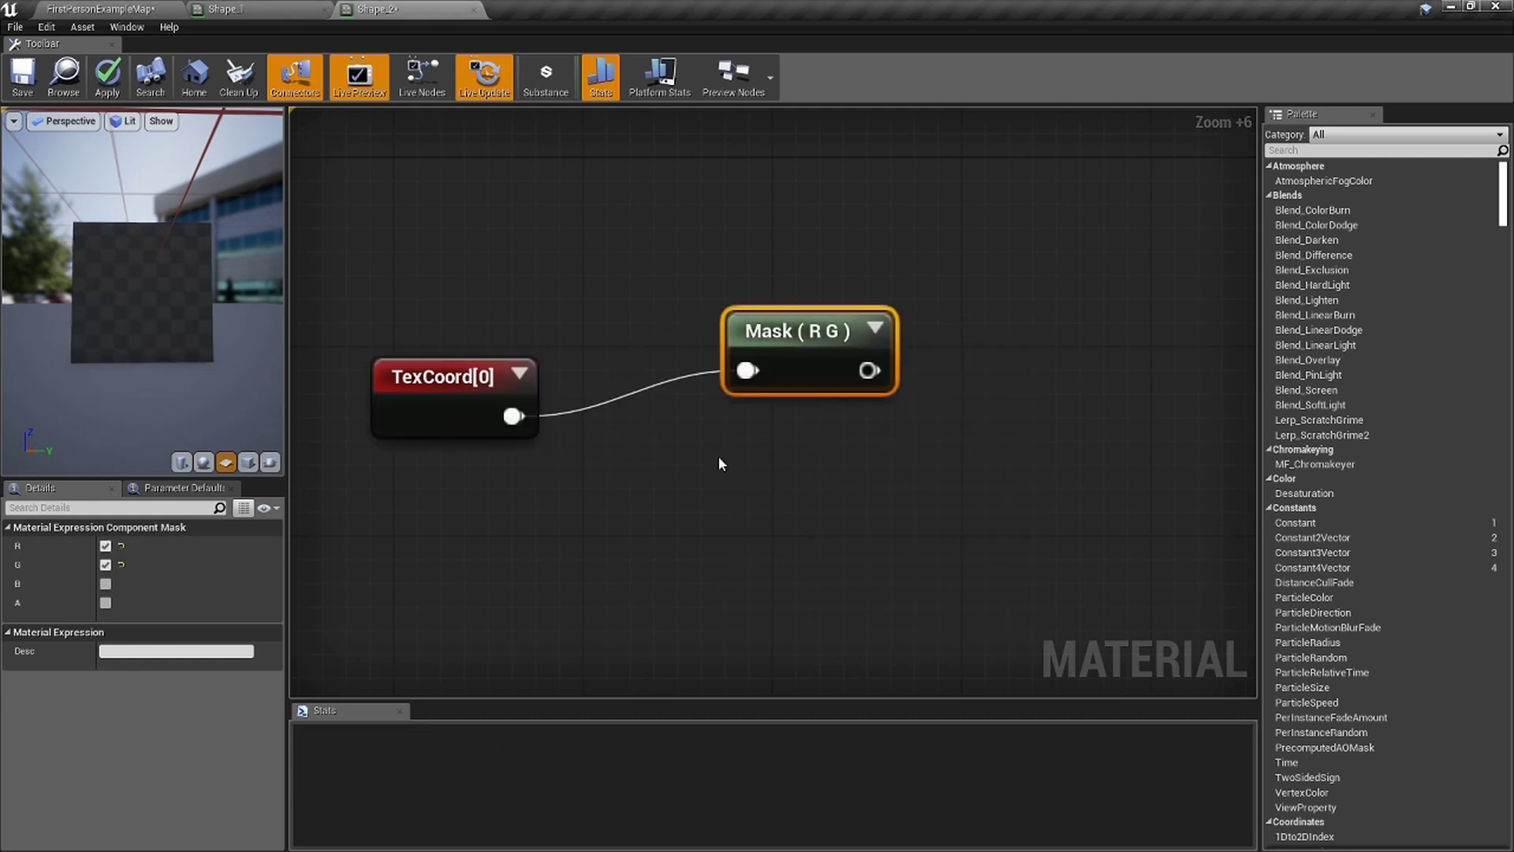
pyautogui.hotkey('ctrl', 'w')
pyautogui.moveTo(511, 427); pyautogui.dragTo(755, 511)
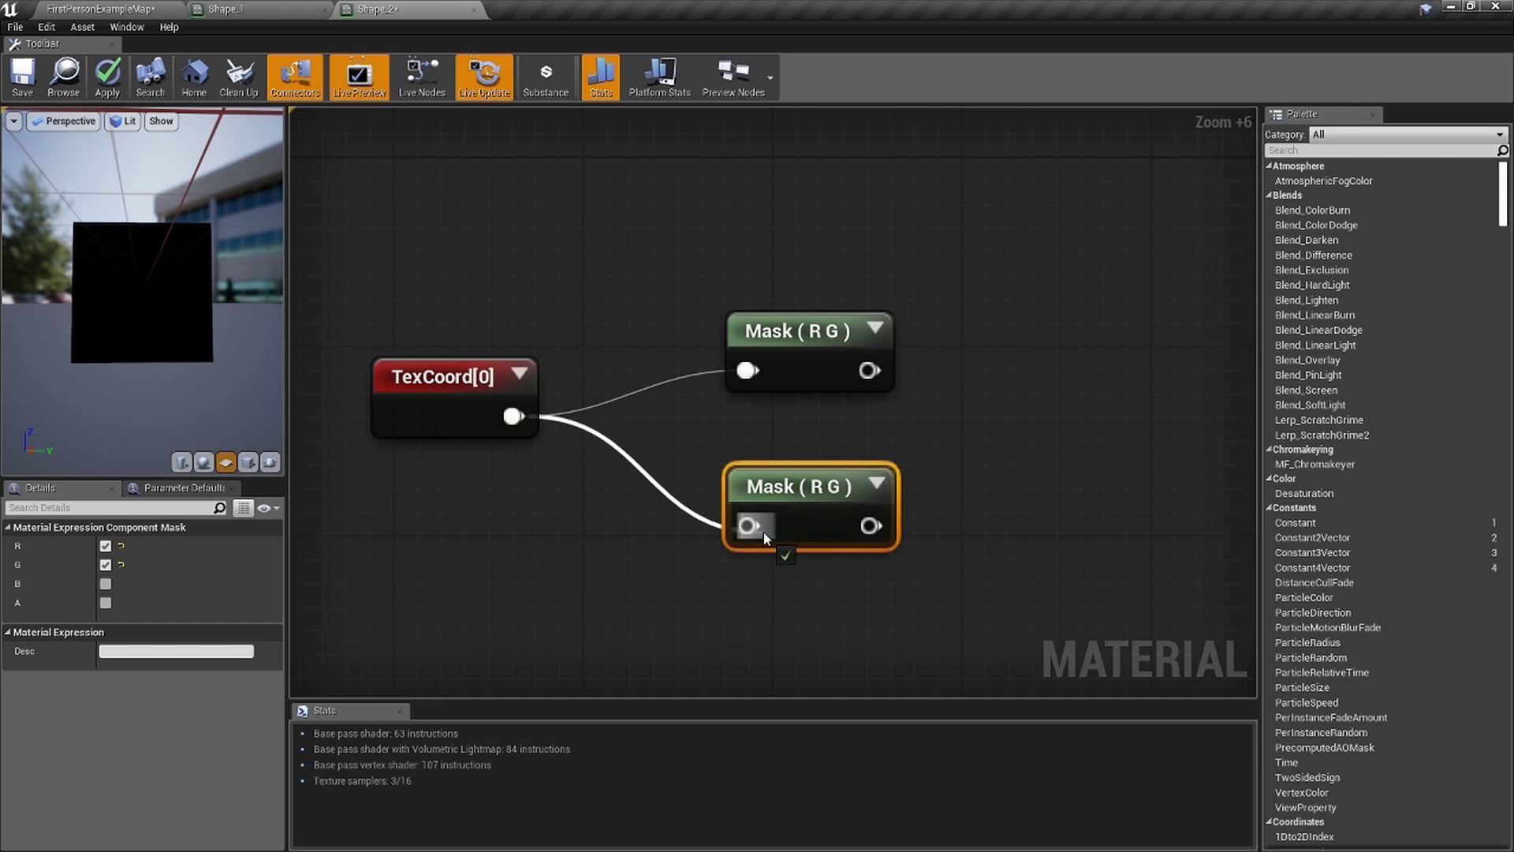
# Expand the previews of both Mask (R G) nodes and move the first mask higher to separate them.
pyautogui.click(875, 483)
pyautogui.moveTo(825, 330); pyautogui.dragTo(823, 249)
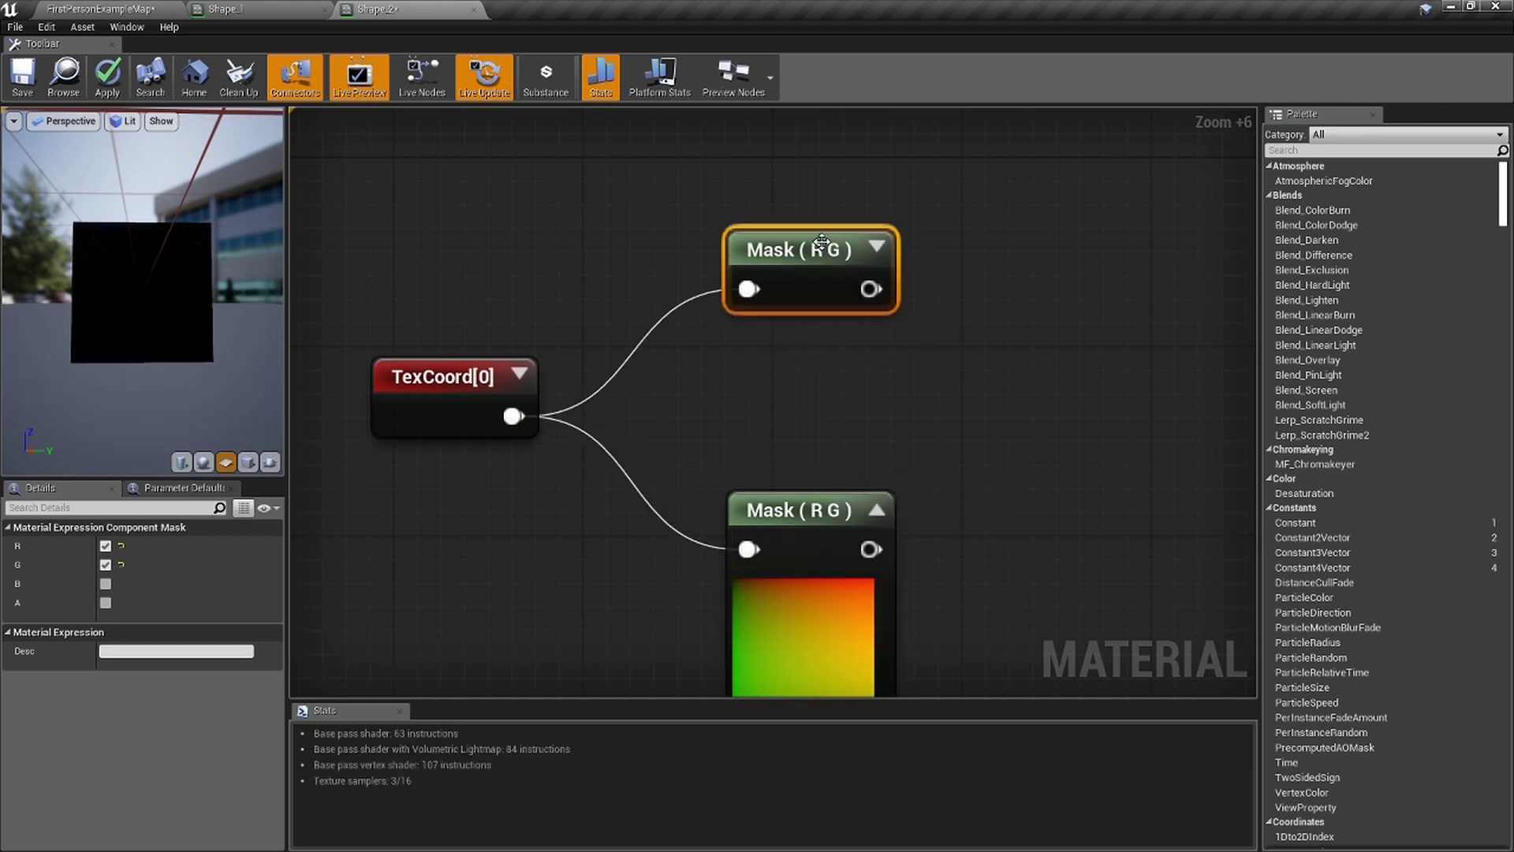
pyautogui.click(876, 250)
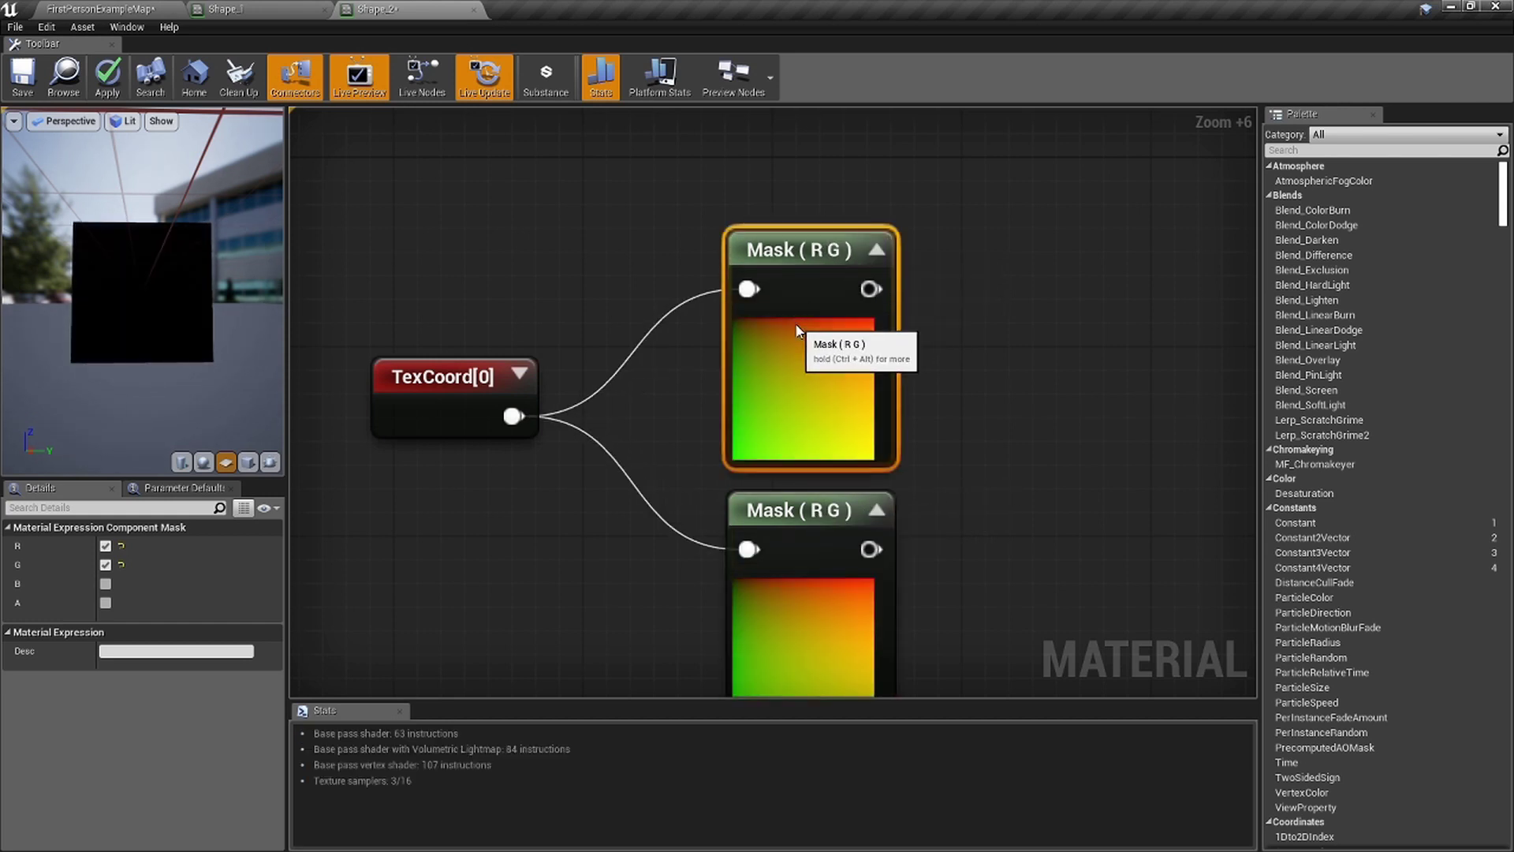
# Restrict the upper component mask to the R channel and the lower one to the G channel.
pyautogui.click(105, 565)
pyautogui.click(774, 603)
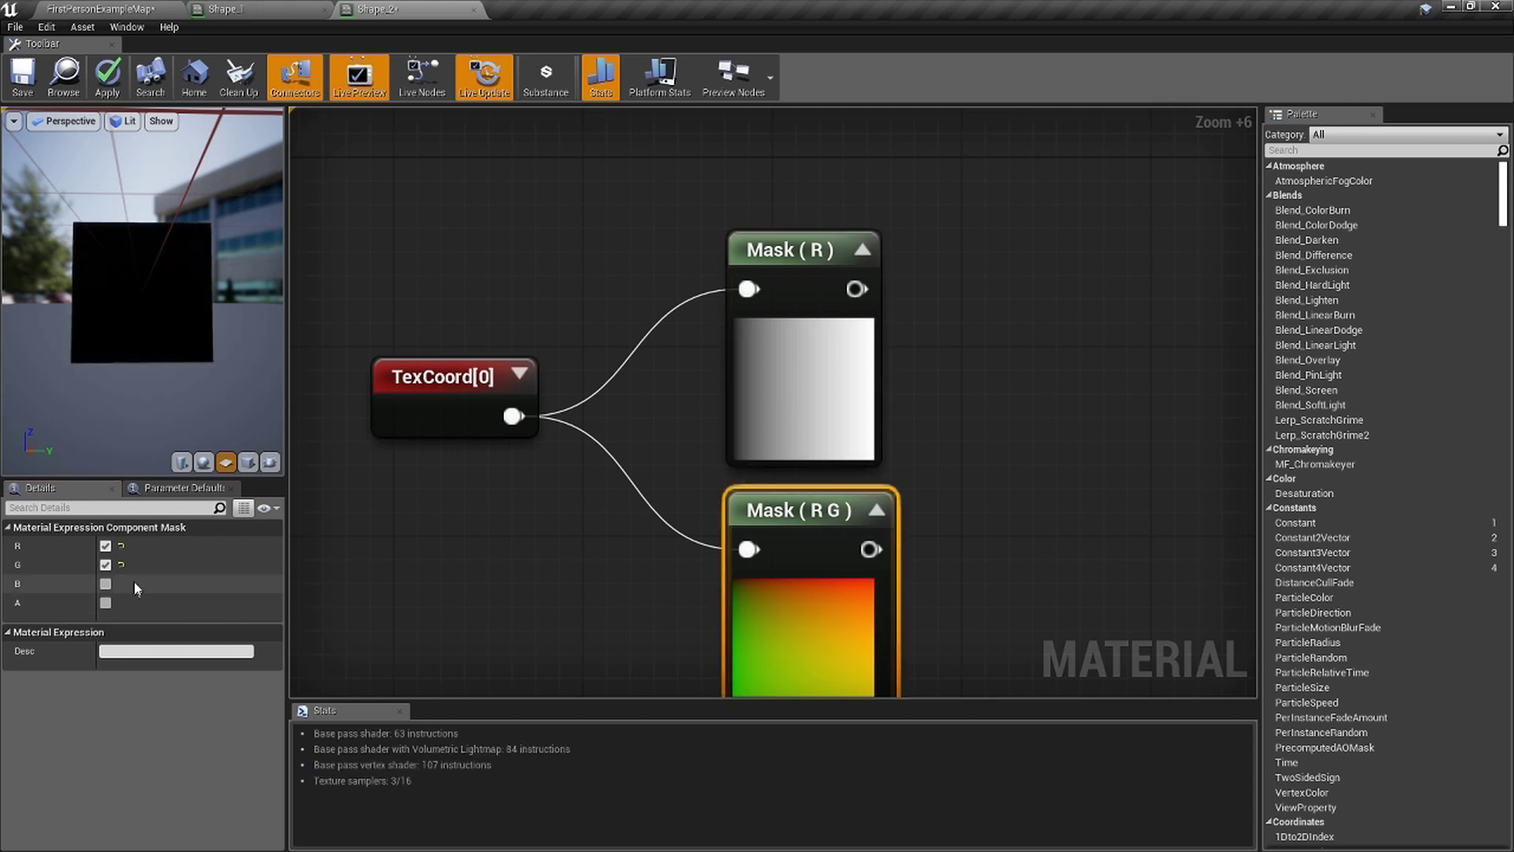
pyautogui.click(105, 546)
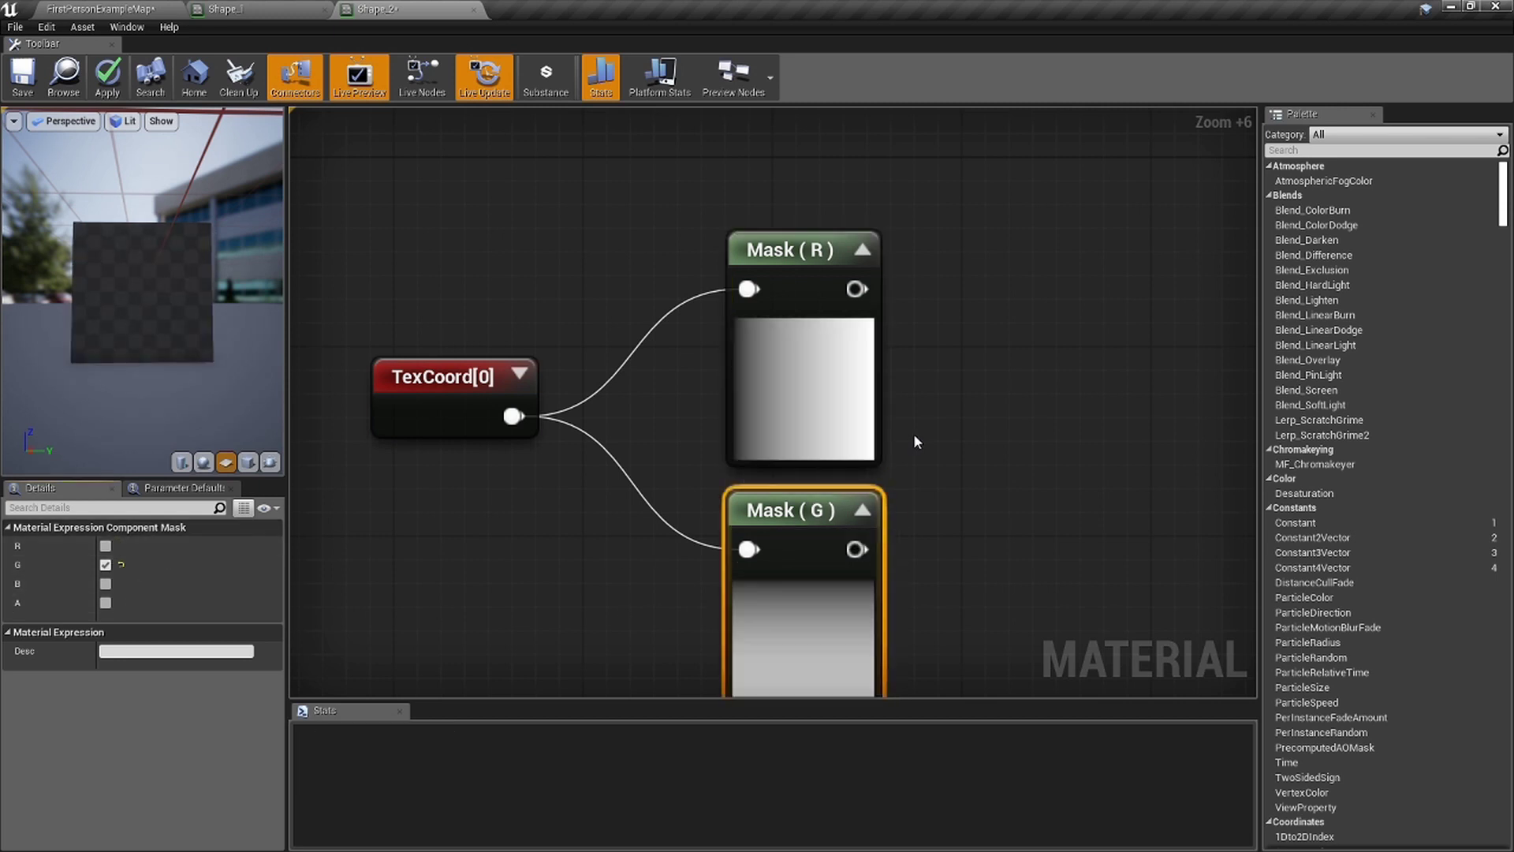
# Add a Multiply node fed by Mask (R) through input A, show its preview, and set Const B to 0.5.
pyautogui.scroll(-2, 941, 396)
pyautogui.moveTo(961, 444); pyautogui.dragTo(678, 562)
pyautogui.scroll(3, 709, 418)
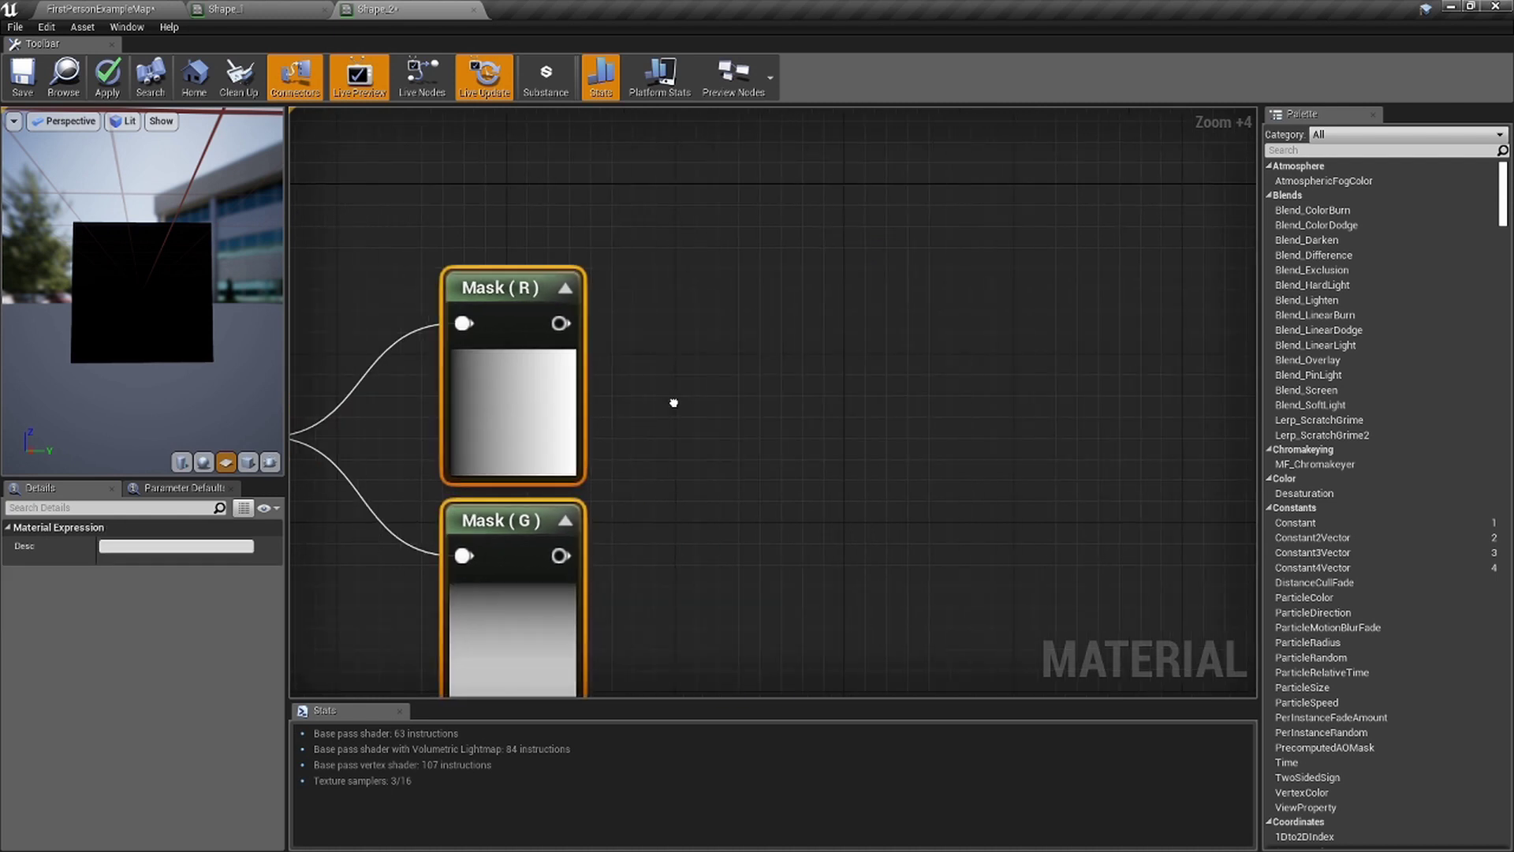
pyautogui.click(687, 384)
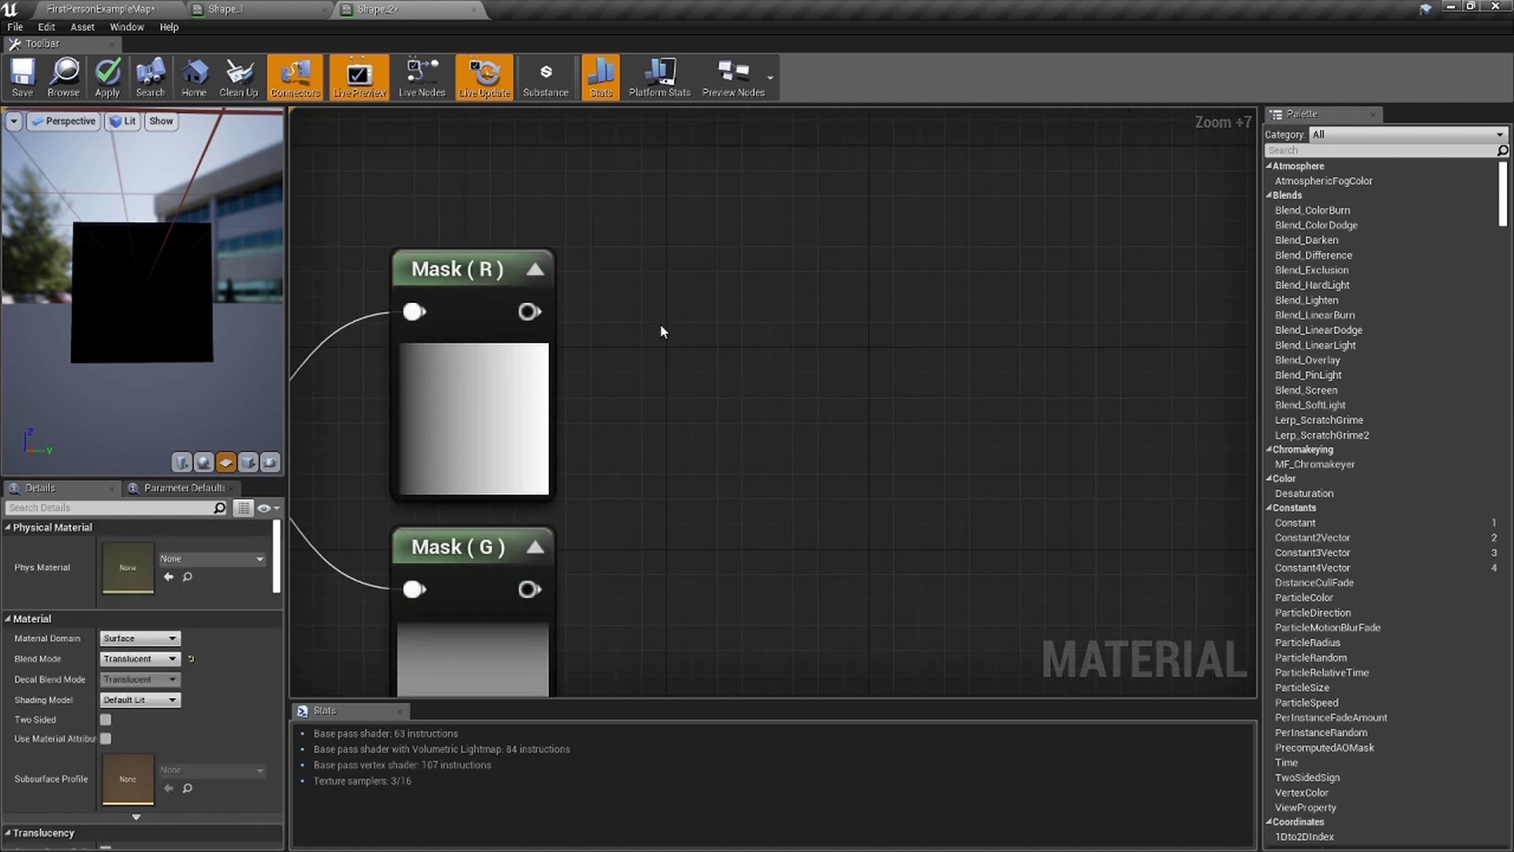
pyautogui.press('m')
pyautogui.click(660, 324)
pyautogui.moveTo(529, 311); pyautogui.dragTo(718, 290)
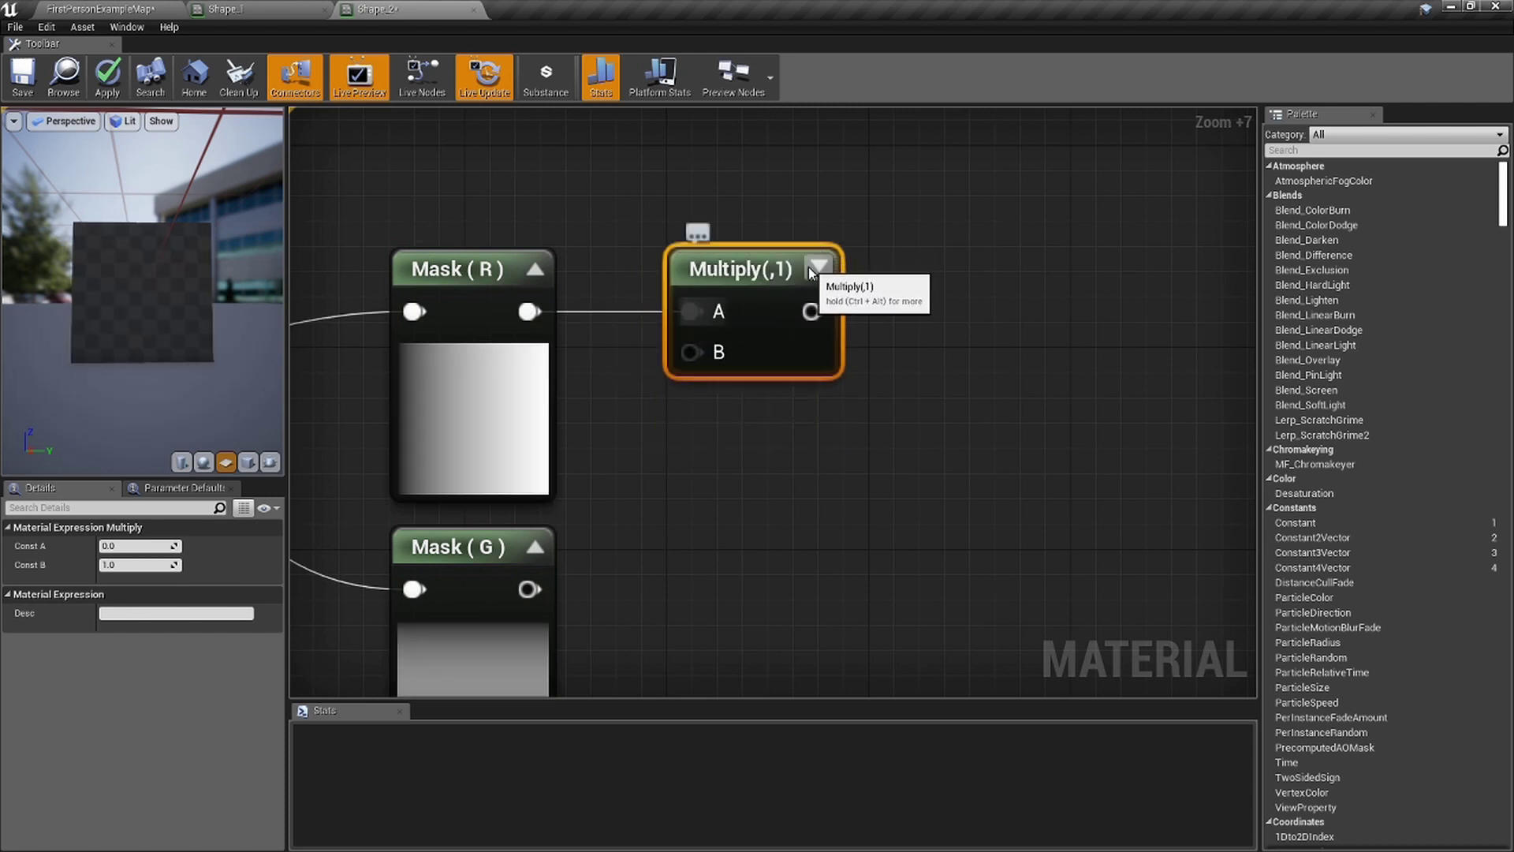
pyautogui.click(822, 265)
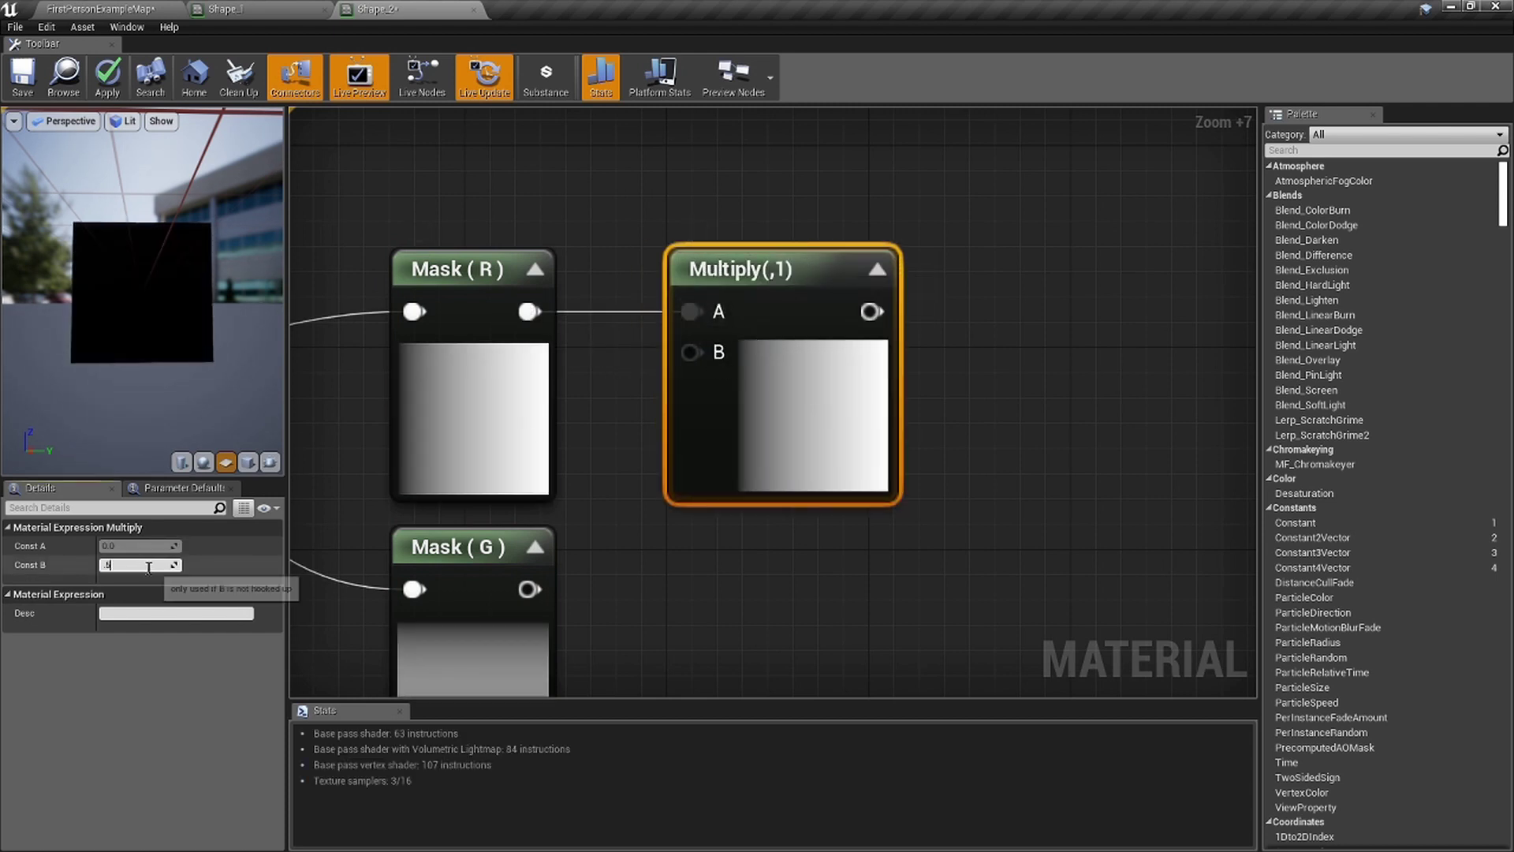
pyautogui.press('Return')
# Attach a Sine node to the Multiply output and line it up with the Multiply node.
pyautogui.moveTo(860, 221); pyautogui.dragTo(710, 224, button='right')
pyautogui.moveTo(720, 313); pyautogui.dragTo(834, 311)
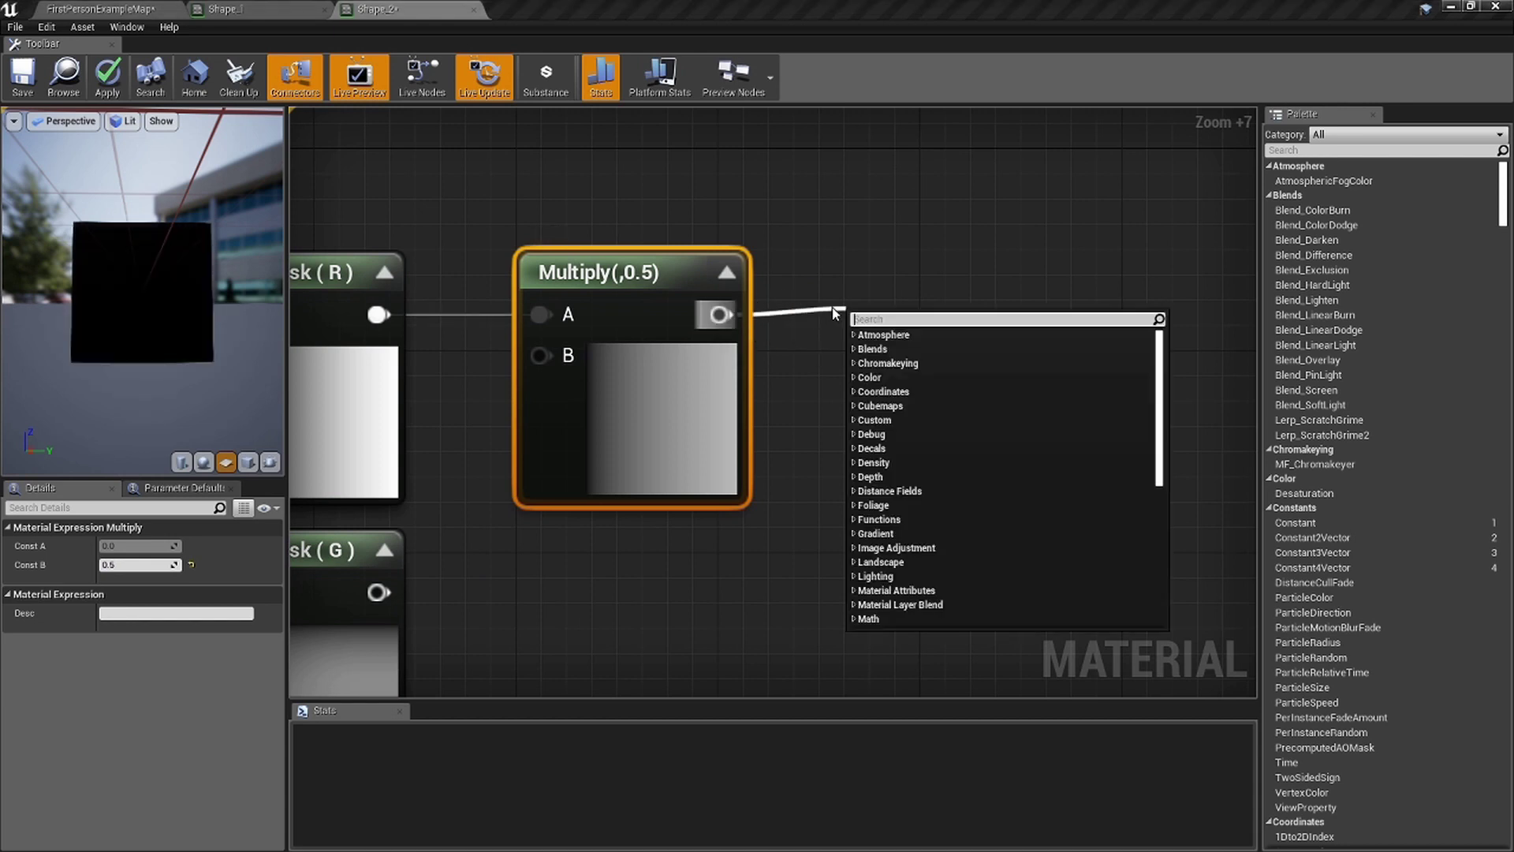
pyautogui.write('sine')
pyautogui.press('Return')
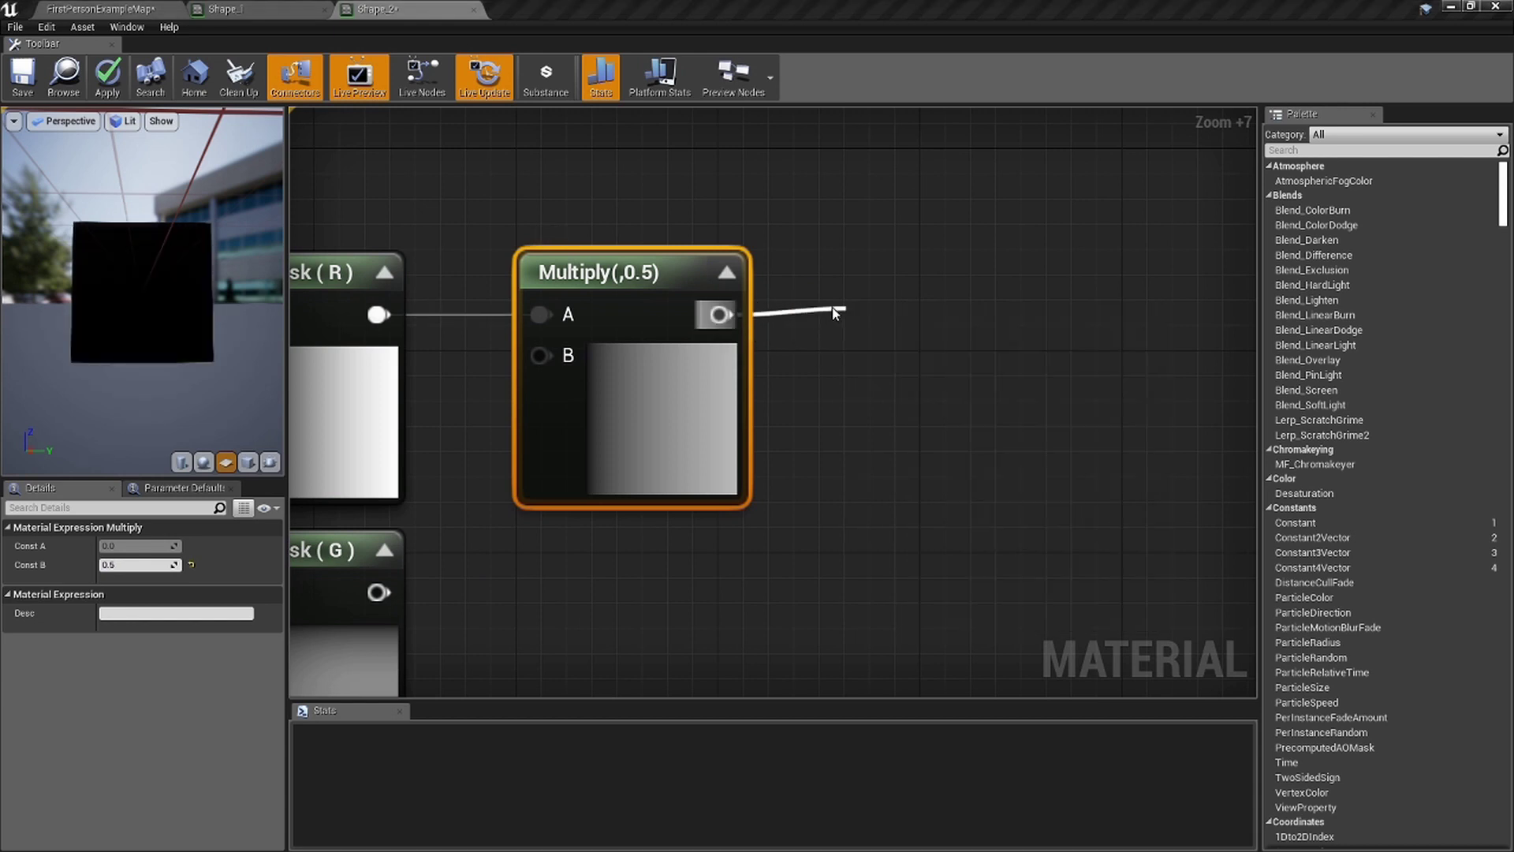
pyautogui.moveTo(937, 335); pyautogui.dragTo(939, 281)
pyautogui.moveTo(939, 282); pyautogui.dragTo(726, 282, button='right')
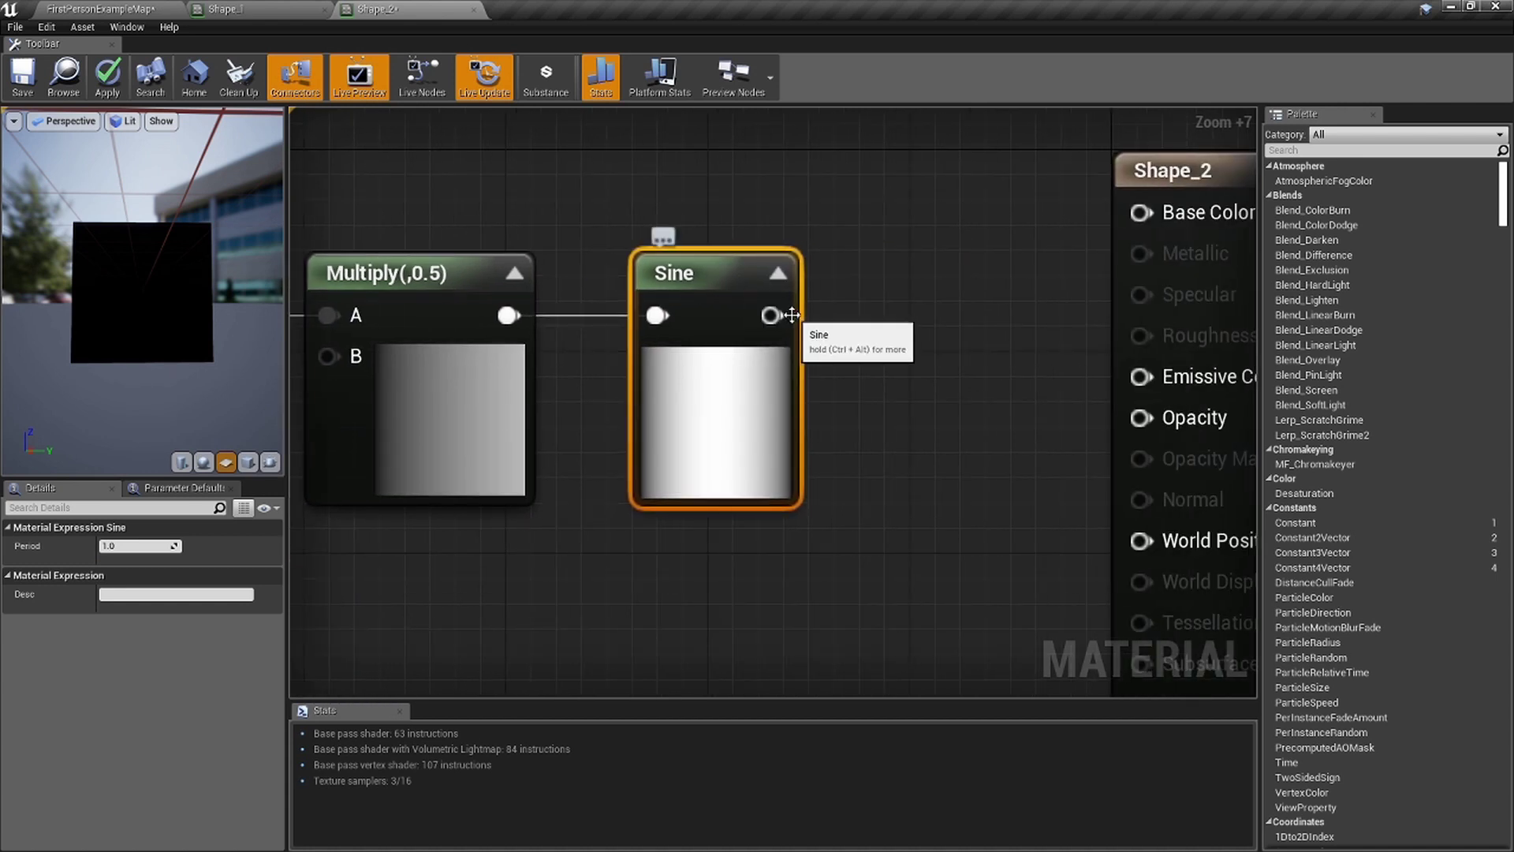
# Attach a Power node to the Sine output and move the Shape_2 result node farther right to make room.
pyautogui.moveTo(771, 316); pyautogui.dragTo(835, 287)
pyautogui.write('pow')
pyautogui.press('Return')
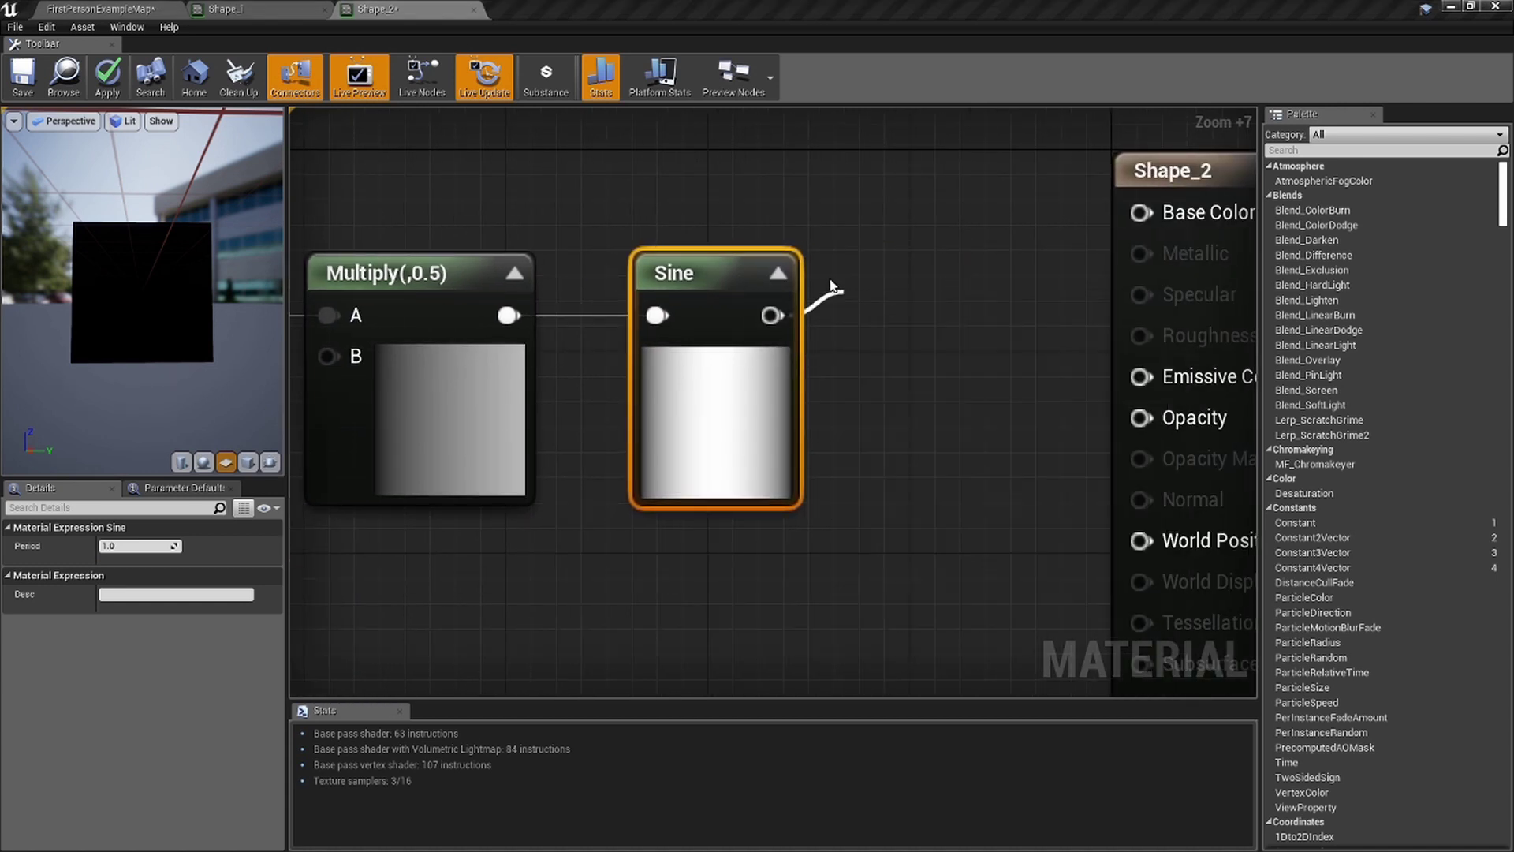
pyautogui.moveTo(930, 278); pyautogui.dragTo(565, 264, button='right')
pyautogui.moveTo(990, 297); pyautogui.dragTo(1420, 322)
pyautogui.moveTo(958, 314); pyautogui.dragTo(837, 313, button='right')
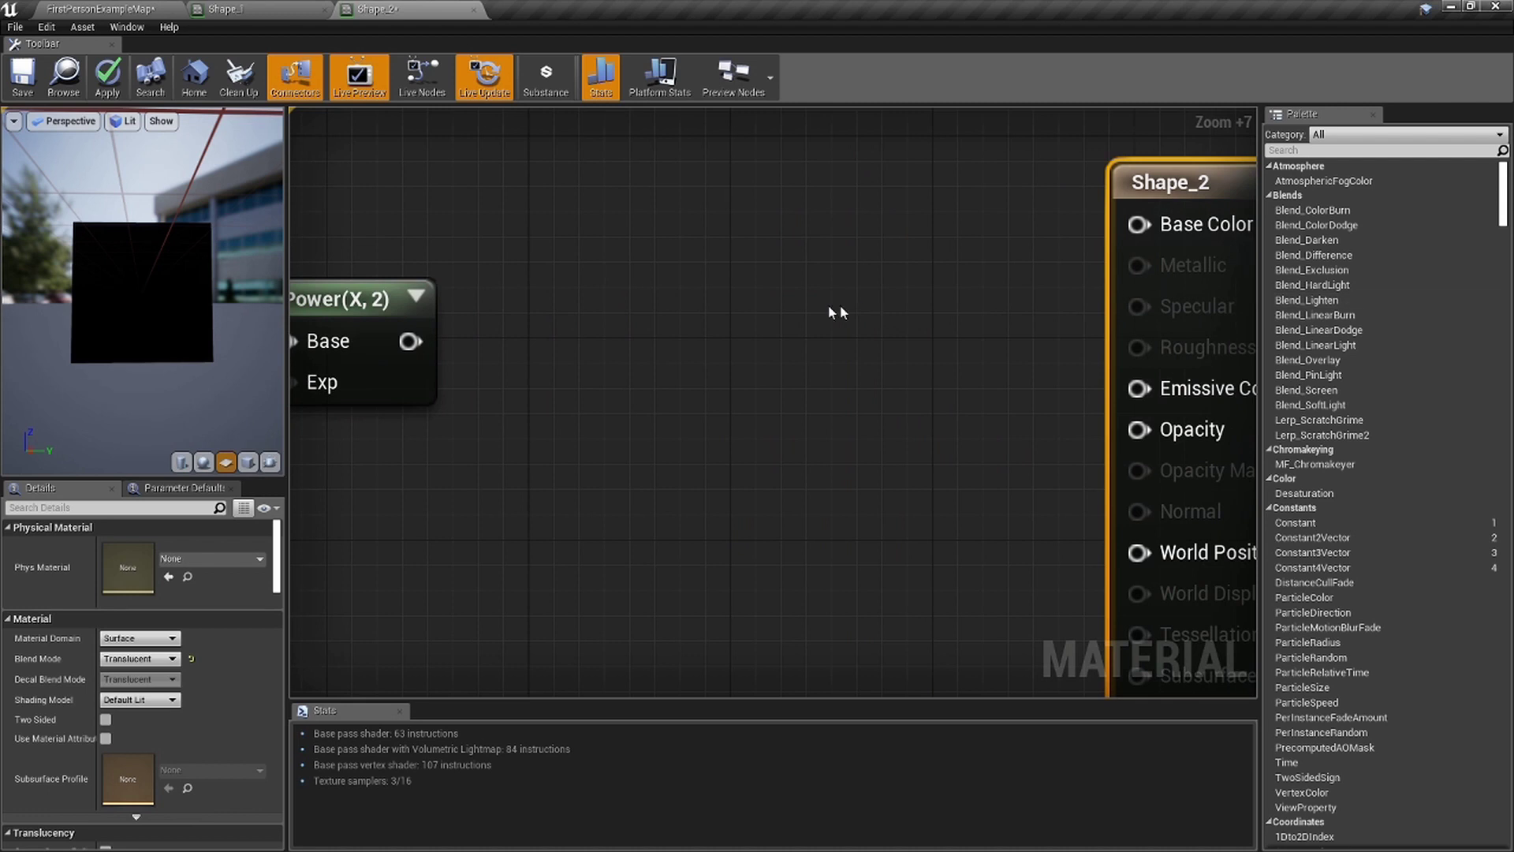
# Expand the Power node's preview, set its constant exponent to 20, and level the node with Sine.
pyautogui.moveTo(434, 344); pyautogui.dragTo(629, 337, button='right')
pyautogui.click(612, 297)
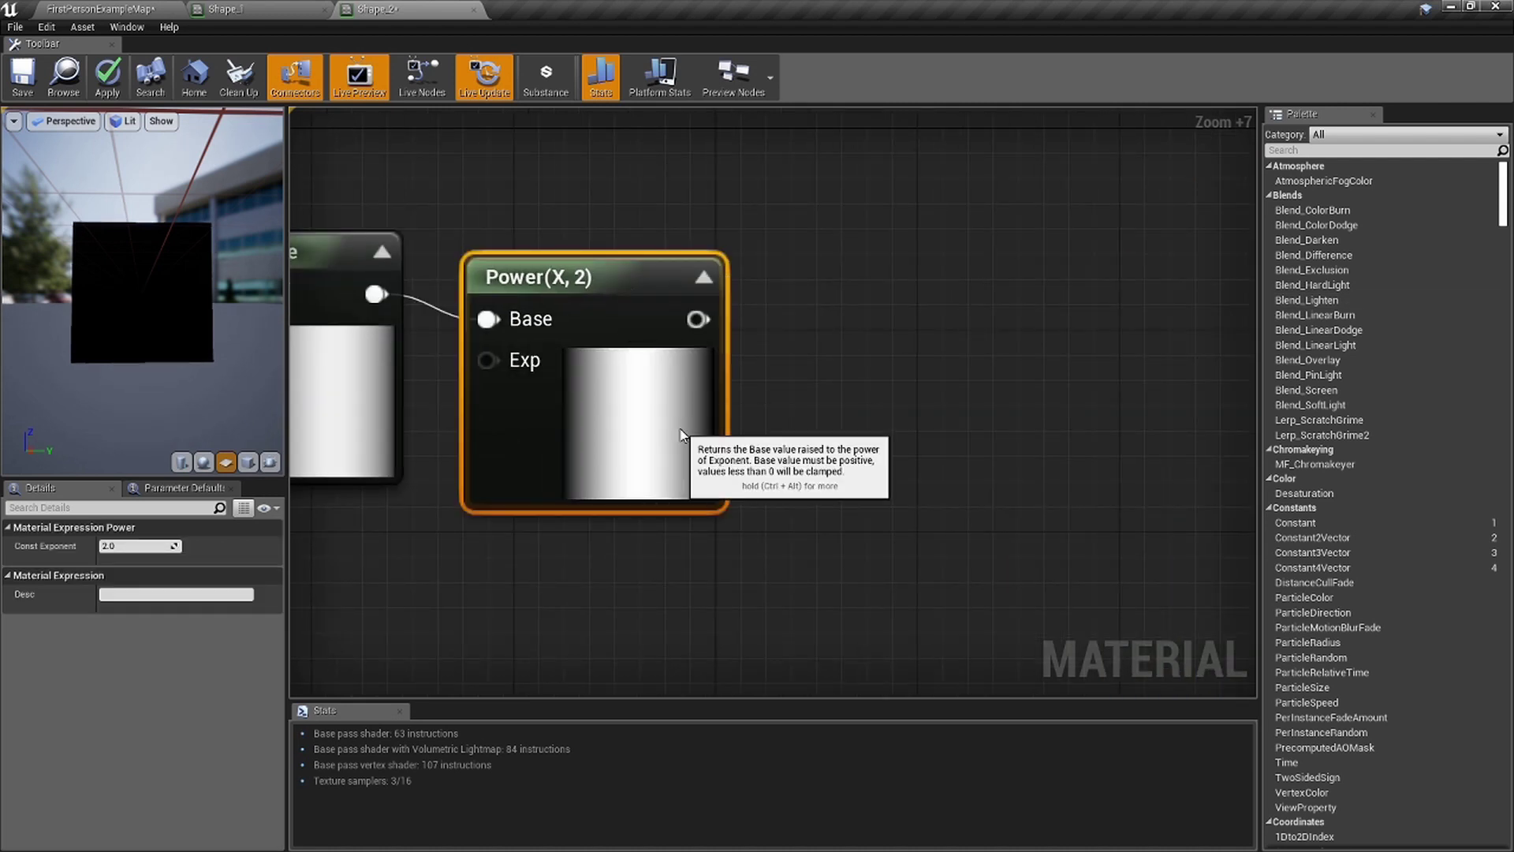
pyautogui.write('0')
pyautogui.press('Return')
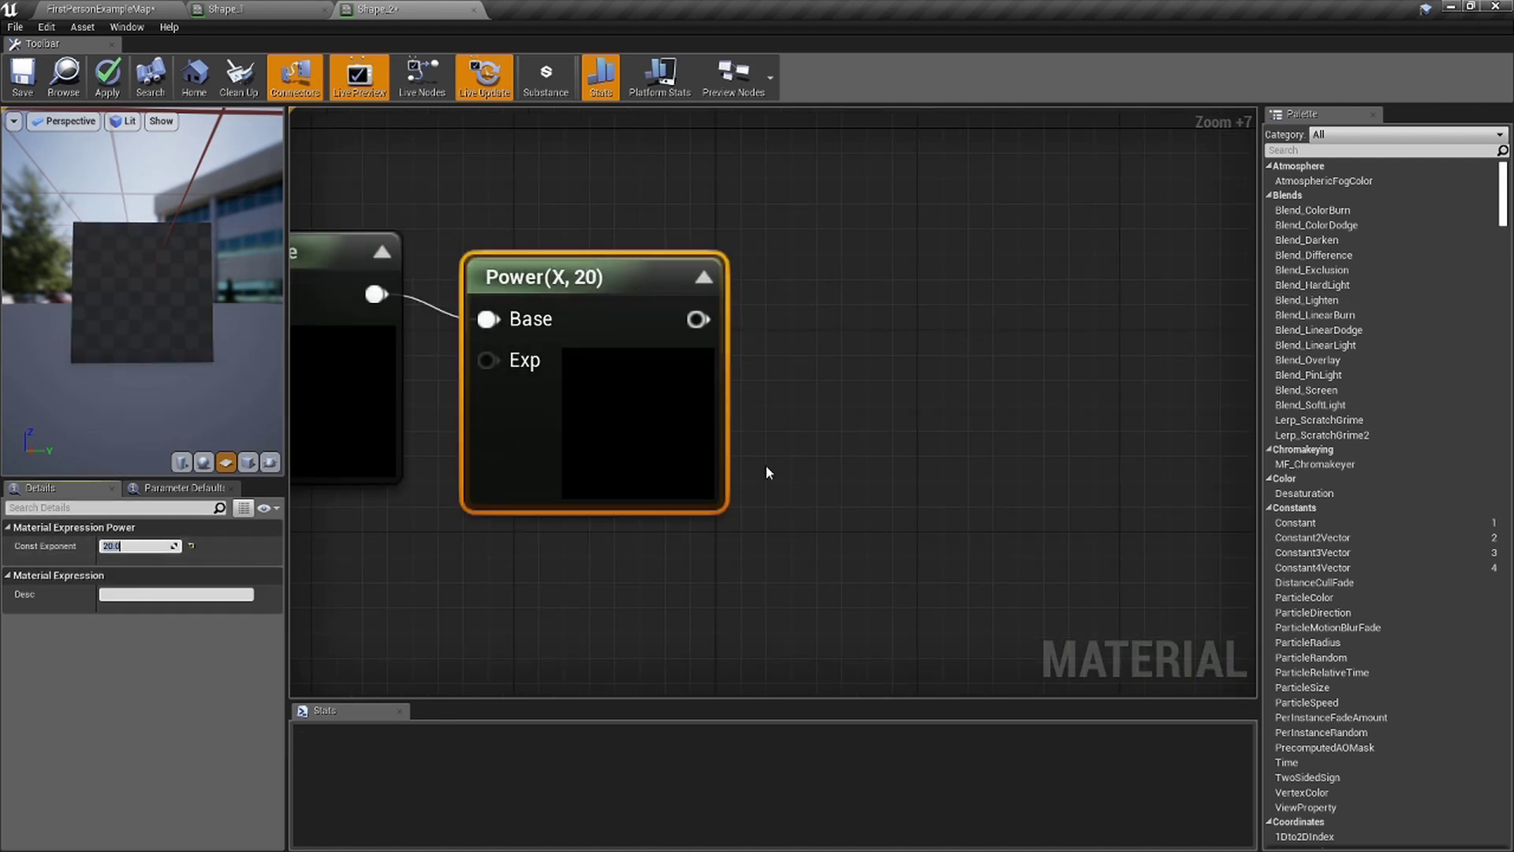
pyautogui.moveTo(643, 431); pyautogui.dragTo(651, 398)
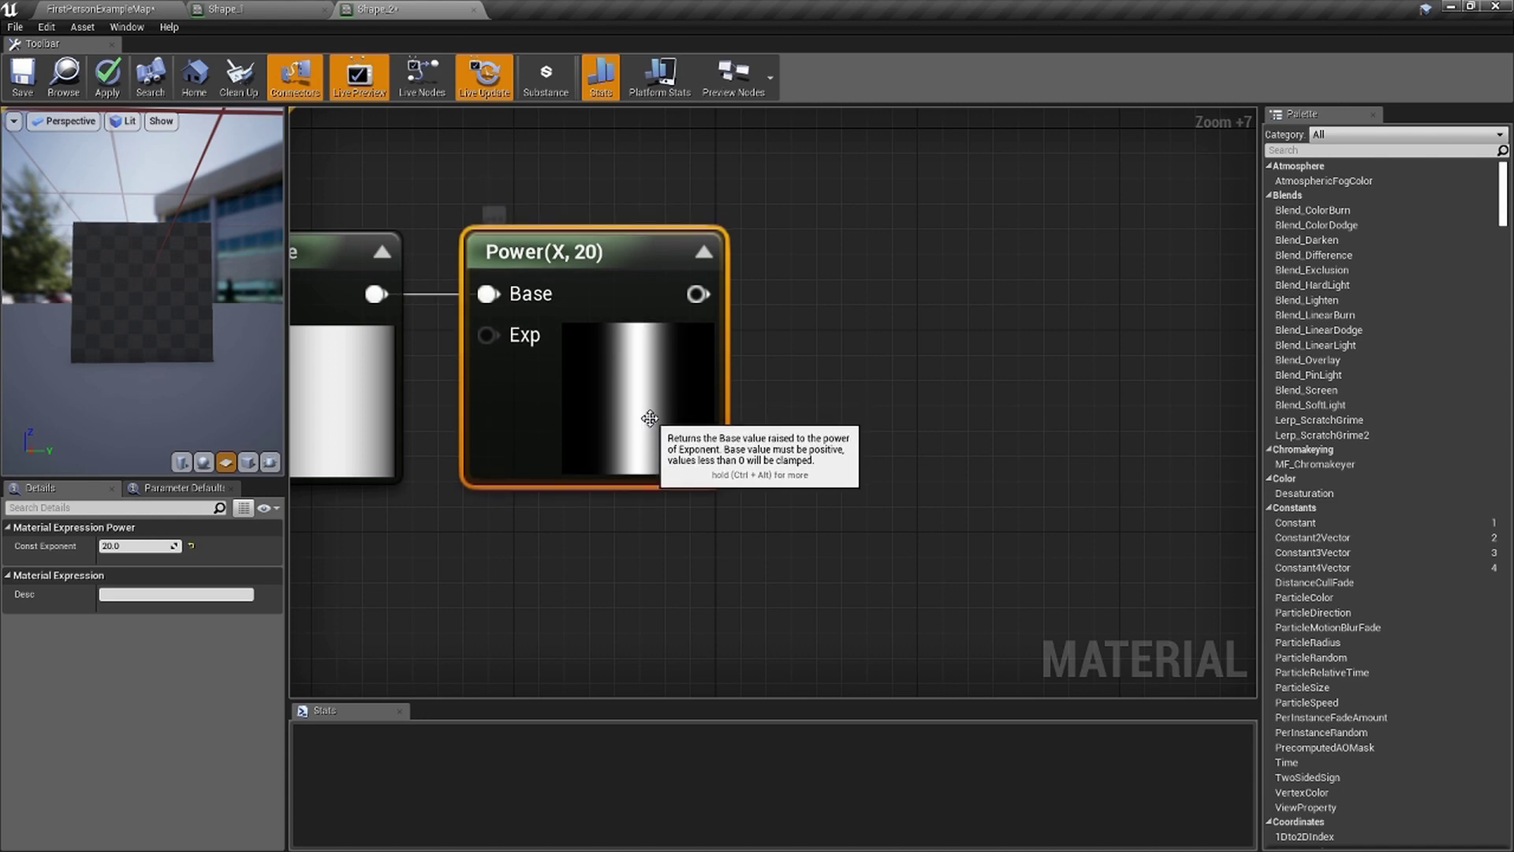
# Duplicate the Multiply, Sine and Power chain below the original and wire Mask (G) into the copied Multiply's A input.
pyautogui.scroll(-7, 651, 399)
pyautogui.moveTo(845, 474); pyautogui.dragTo(507, 466)
pyautogui.click(509, 499)
pyautogui.hotkey('ctrl', 'v')
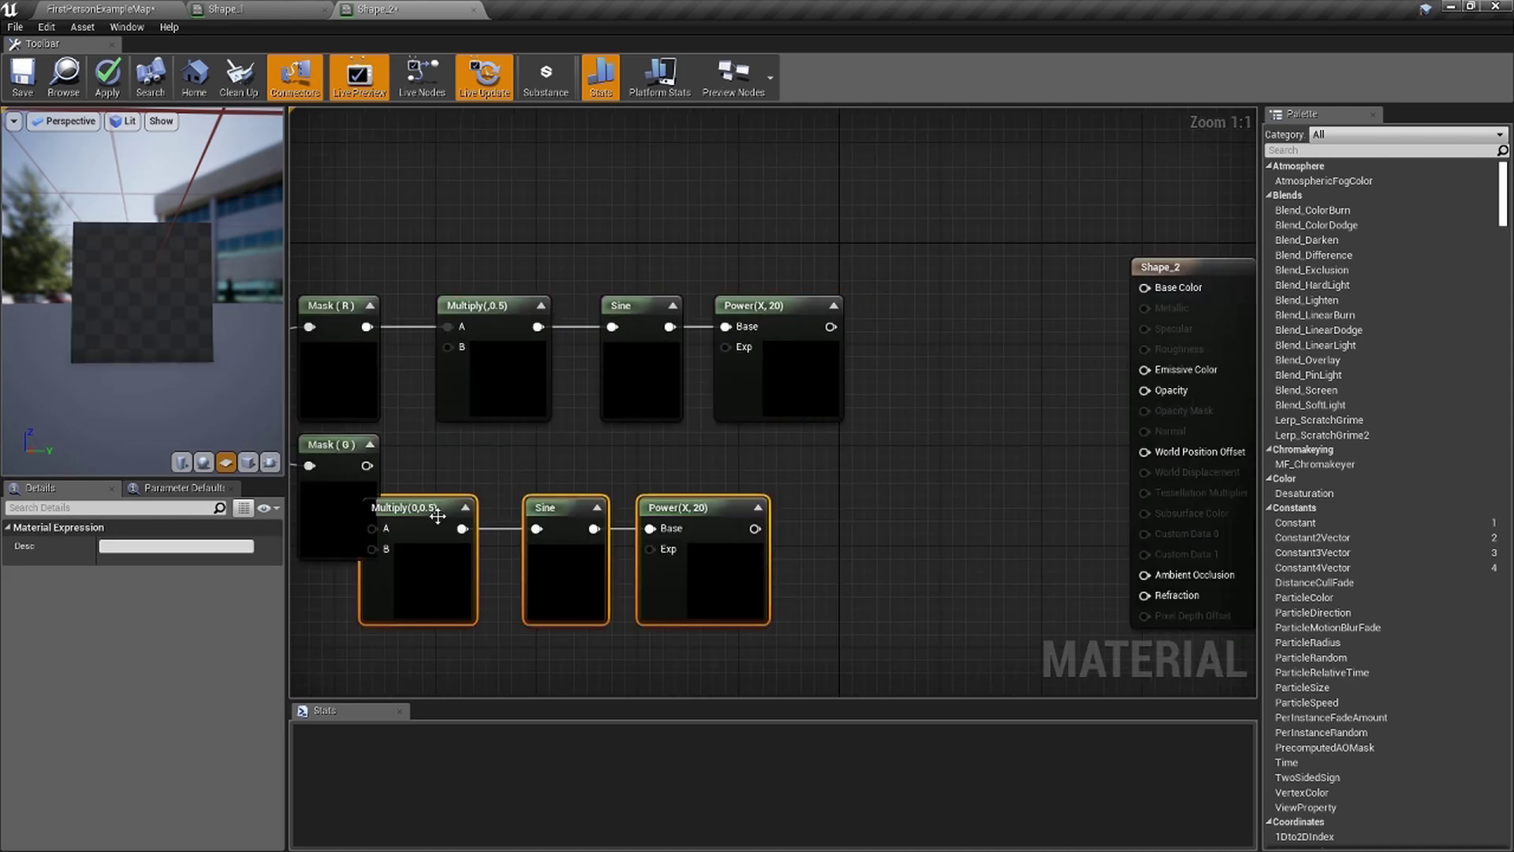
pyautogui.moveTo(413, 505); pyautogui.dragTo(491, 472)
pyautogui.scroll(7, 359, 472)
pyautogui.moveTo(358, 471); pyautogui.dragTo(525, 513)
pyautogui.scroll(-5, 525, 513)
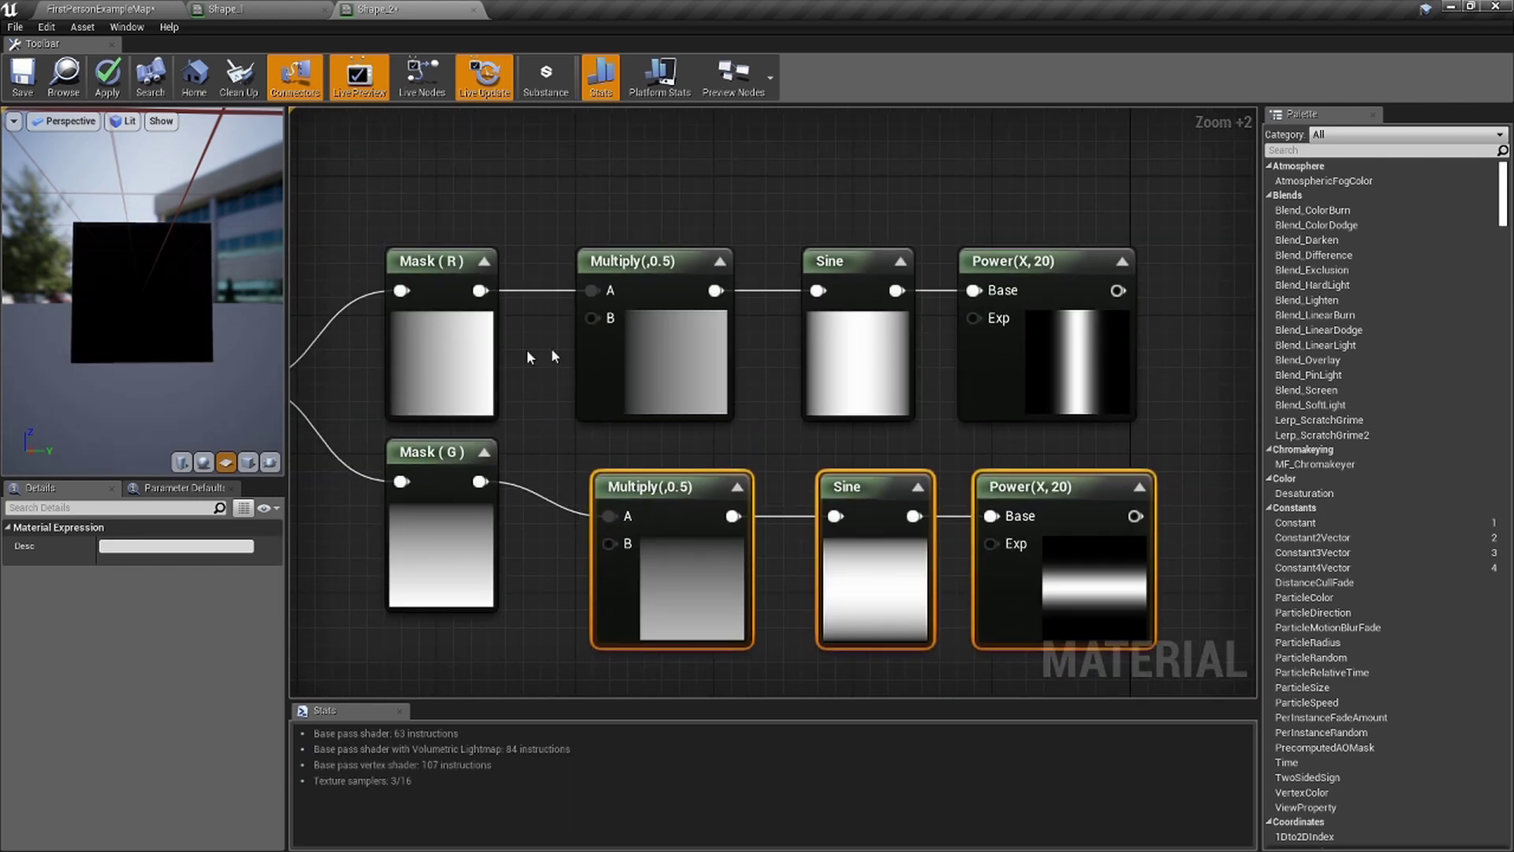
# Create an Add node that combines the outputs of the upper and lower Power nodes in its A and B inputs.
pyautogui.moveTo(1017, 368); pyautogui.dragTo(713, 381, button='right')
pyautogui.scroll(-3, 807, 452)
pyautogui.moveTo(807, 452); pyautogui.dragTo(850, 419, button='right')
pyautogui.scroll(-1, 850, 419)
pyautogui.moveTo(901, 508); pyautogui.dragTo(285, 301)
pyautogui.moveTo(1128, 359); pyautogui.dragTo(686, 362, button='right')
pyautogui.moveTo(901, 377); pyautogui.dragTo(693, 374, button='right')
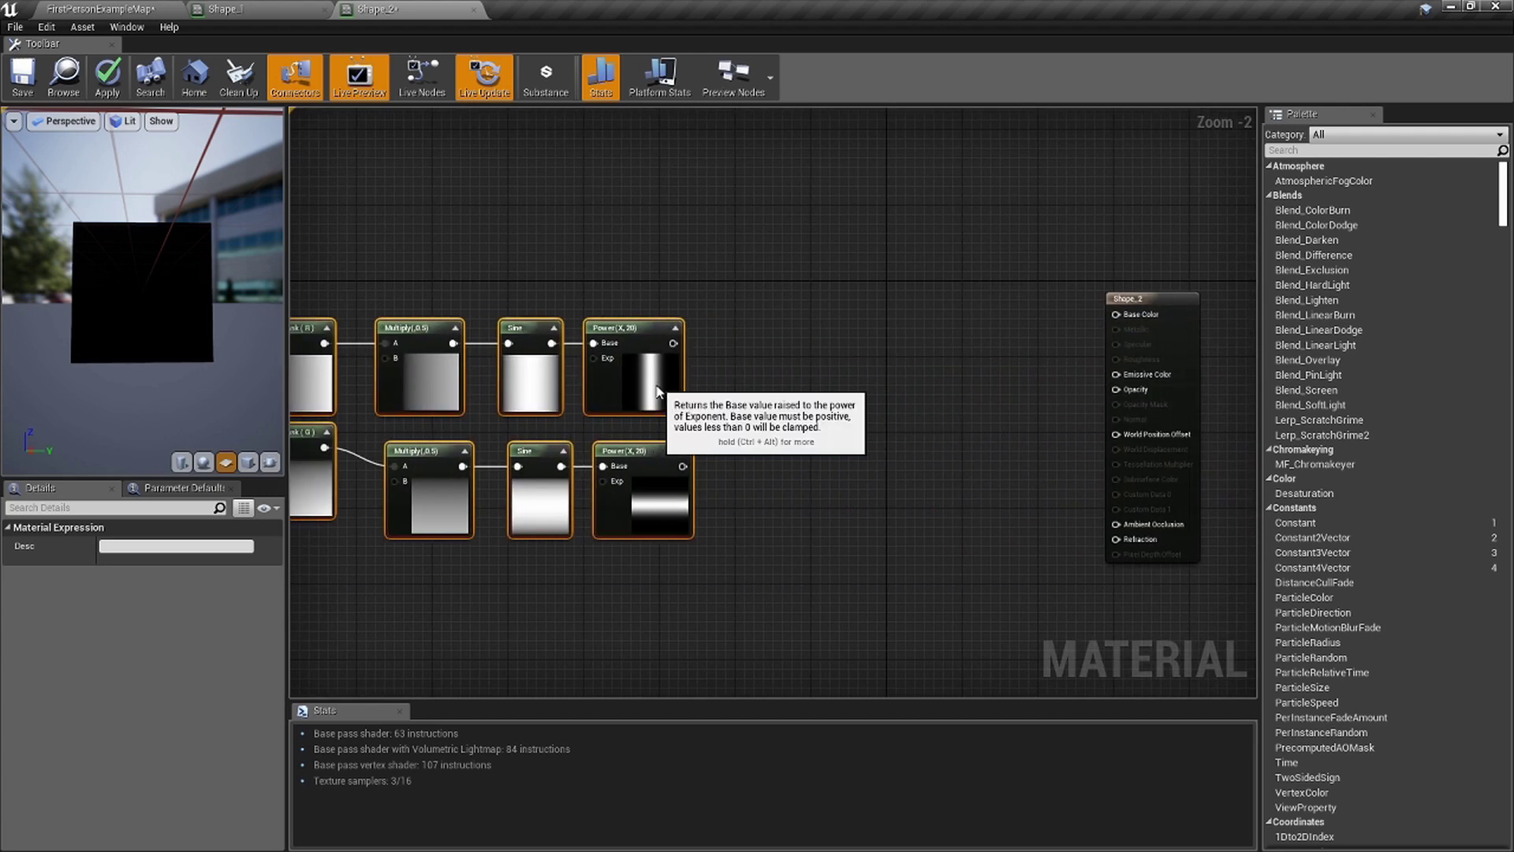
pyautogui.scroll(6, 719, 382)
pyautogui.moveTo(614, 288); pyautogui.dragTo(749, 400)
pyautogui.write('add')
pyautogui.press('Return')
pyautogui.moveTo(635, 563); pyautogui.dragTo(658, 548)
# Expand the Add node's preview and adjust its position beside the two Power nodes.
pyautogui.moveTo(805, 486); pyautogui.dragTo(795, 484)
pyautogui.click(843, 412)
pyautogui.moveTo(866, 419); pyautogui.dragTo(758, 408, button='right')
pyautogui.moveTo(797, 414)
pyautogui.mouseDown()
pyautogui.moveTo(743, 415)
pyautogui.moveTo(803, 418)
pyautogui.mouseUp()
pyautogui.moveTo(800, 413); pyautogui.dragTo(656, 400, button='right')
pyautogui.scroll(3, 741, 458)
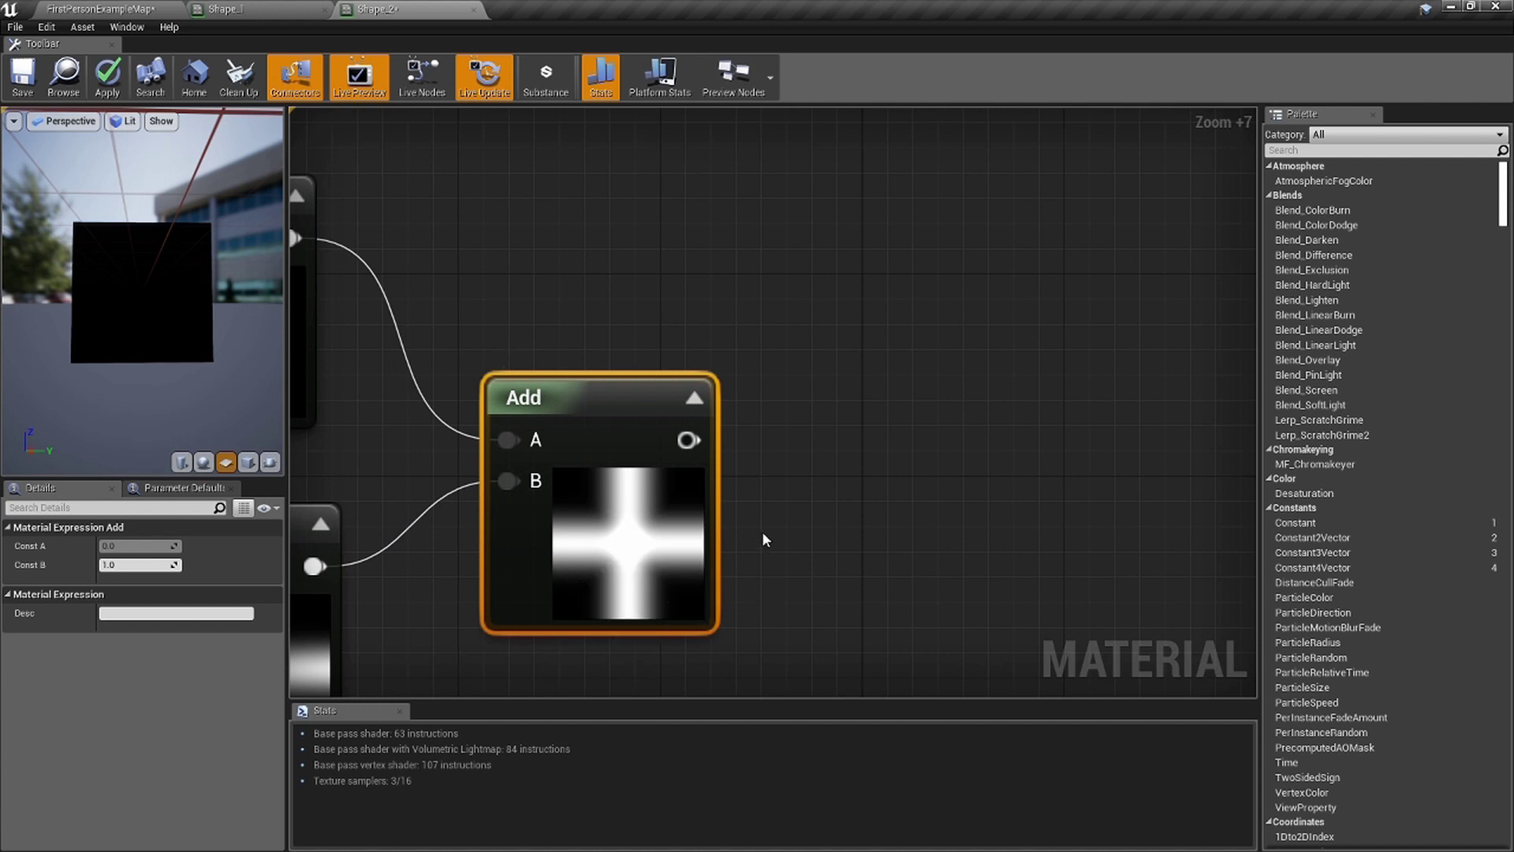
# Create an If node from the Add output, feed that output into input B, and place the node to the right of Add.
pyautogui.moveTo(703, 447); pyautogui.dragTo(843, 441)
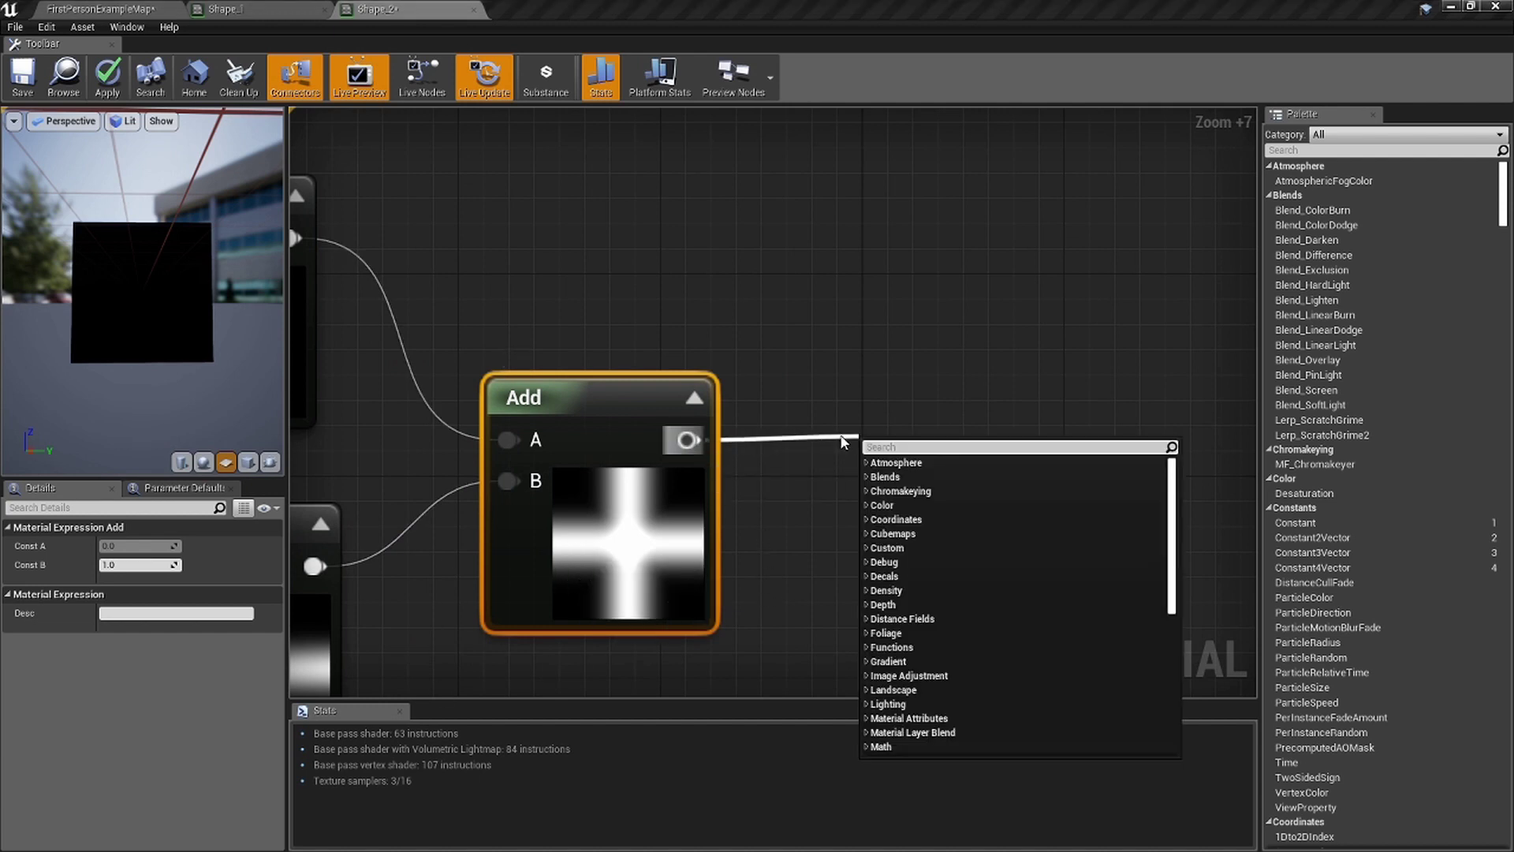
pyautogui.write('if')
pyautogui.press('Return')
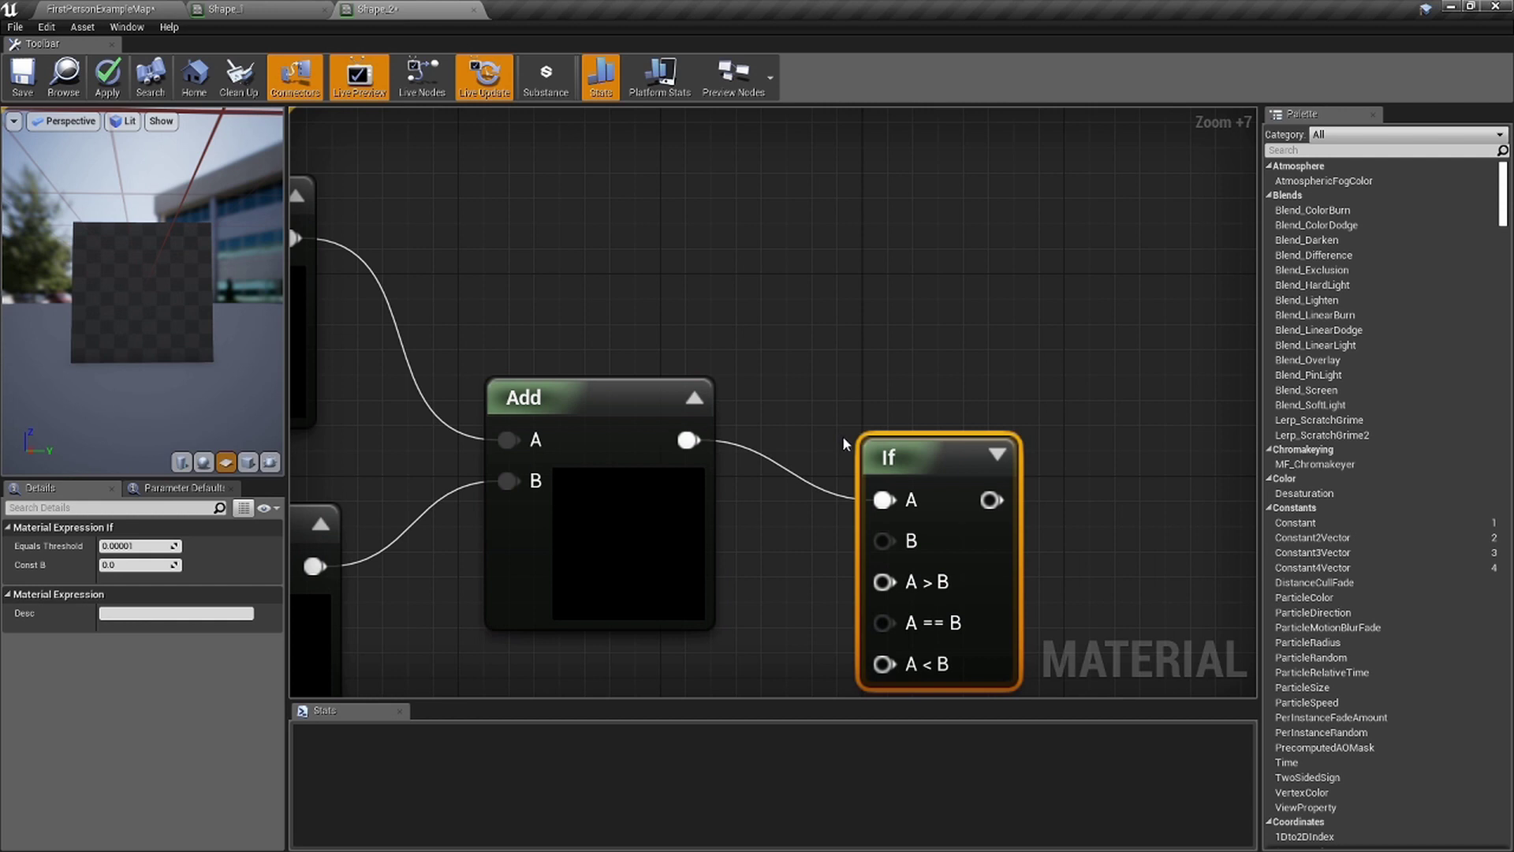
pyautogui.moveTo(887, 481); pyautogui.dragTo(938, 446)
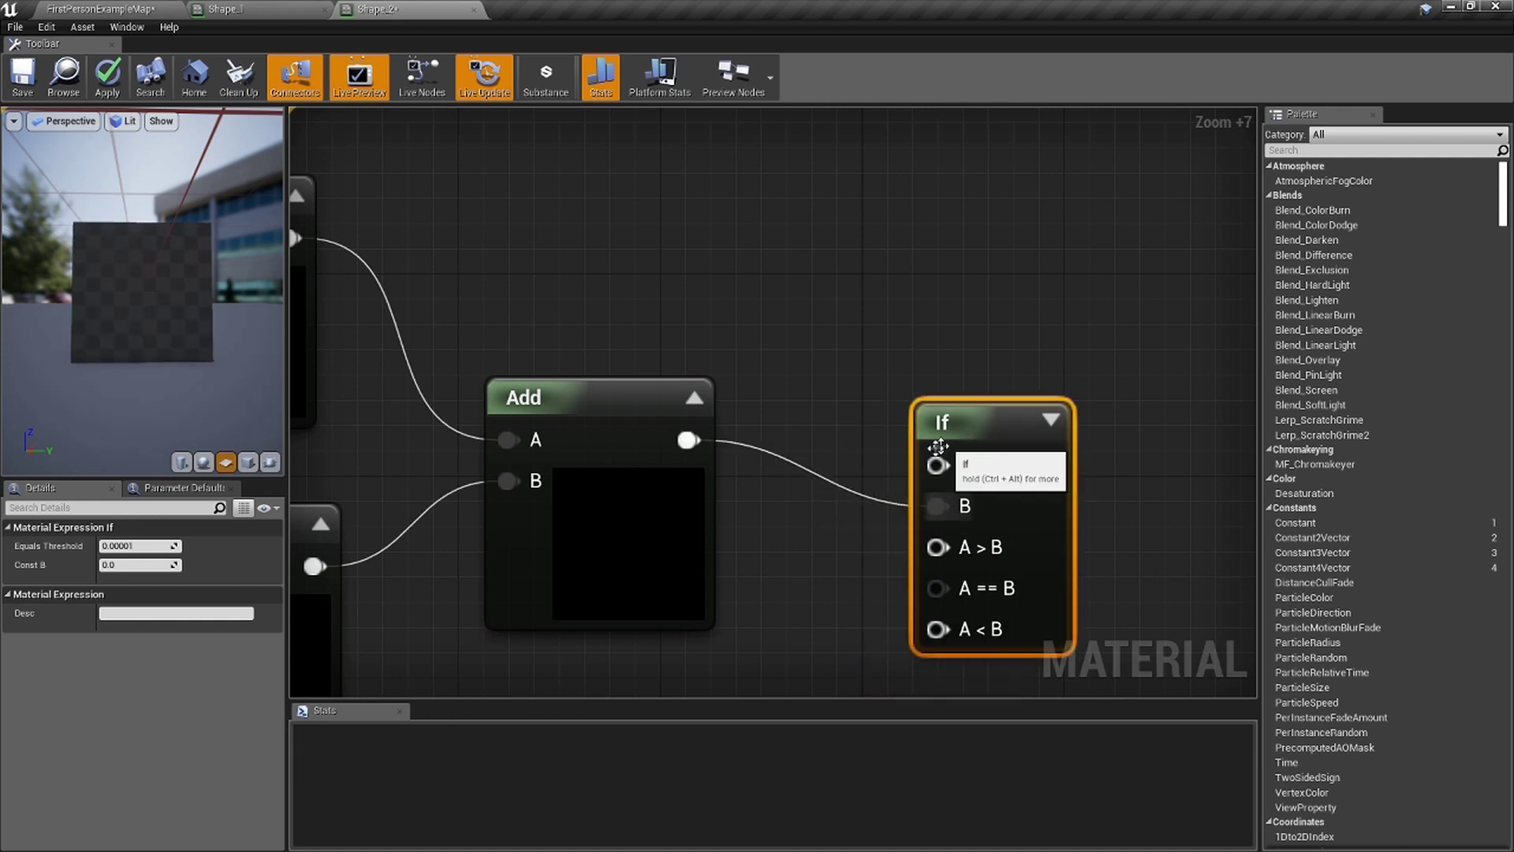
# Place a Constant node above Add, wire it to the If node's A input, and set its value to 0.5.
pyautogui.click(705, 250)
pyautogui.moveTo(760, 316); pyautogui.dragTo(938, 466)
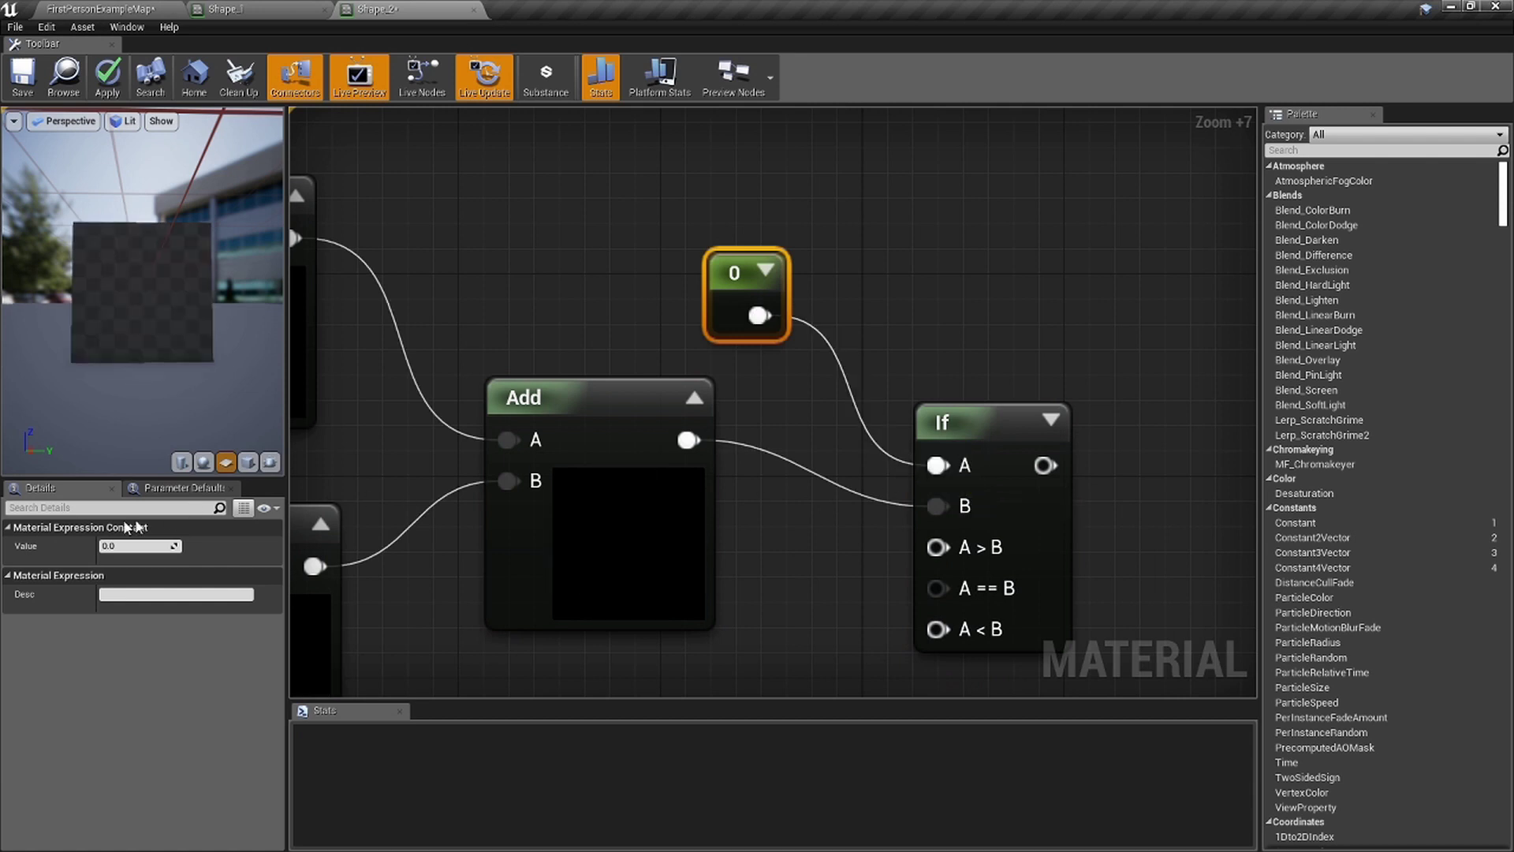
pyautogui.click(141, 545)
pyautogui.write('0.5')
pyautogui.press('Return')
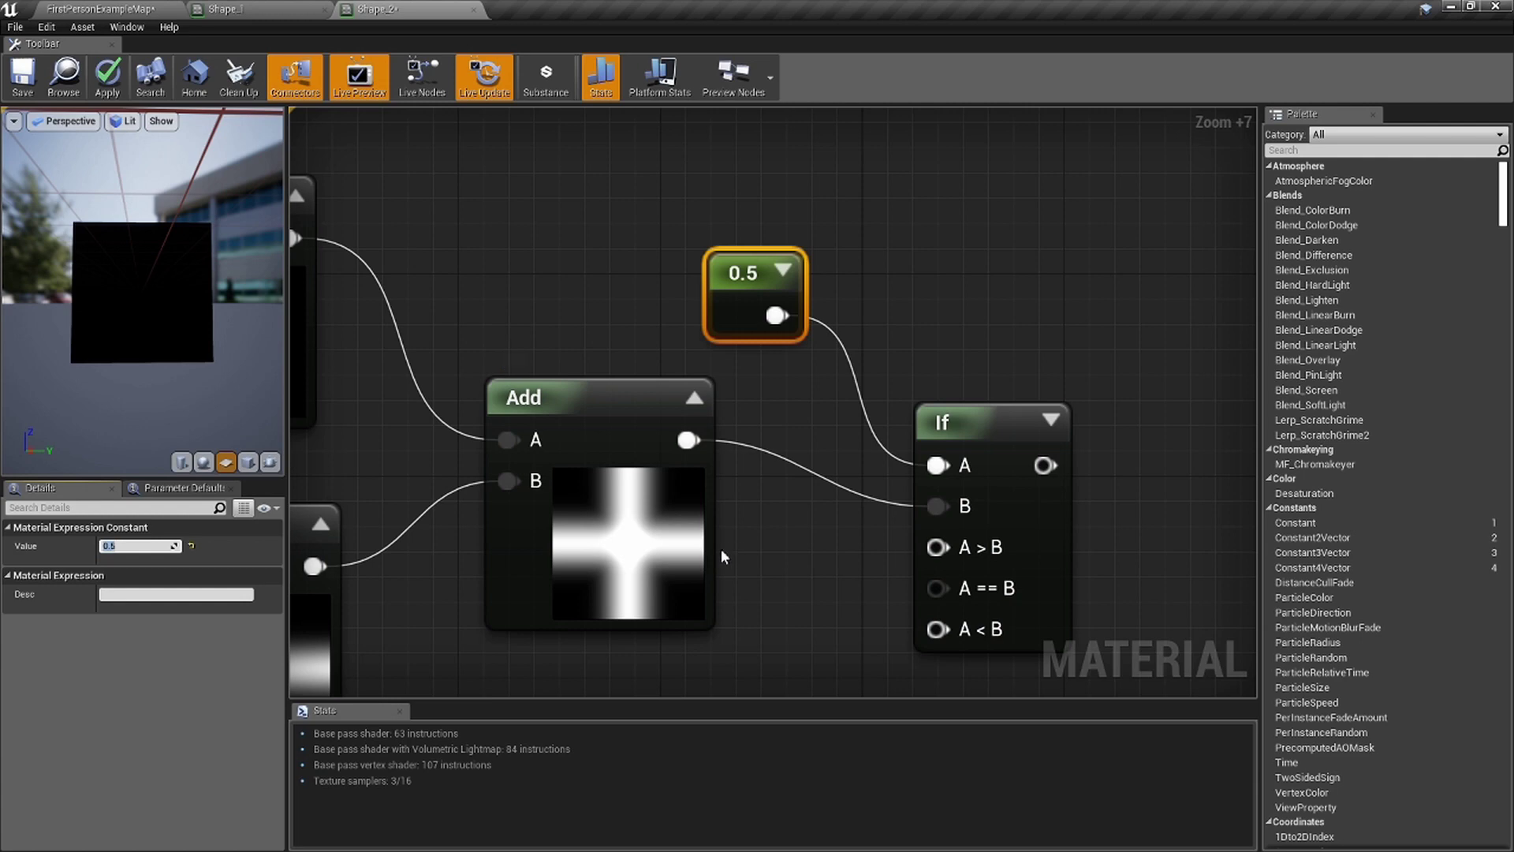
pyautogui.moveTo(769, 548); pyautogui.dragTo(709, 537, button='right')
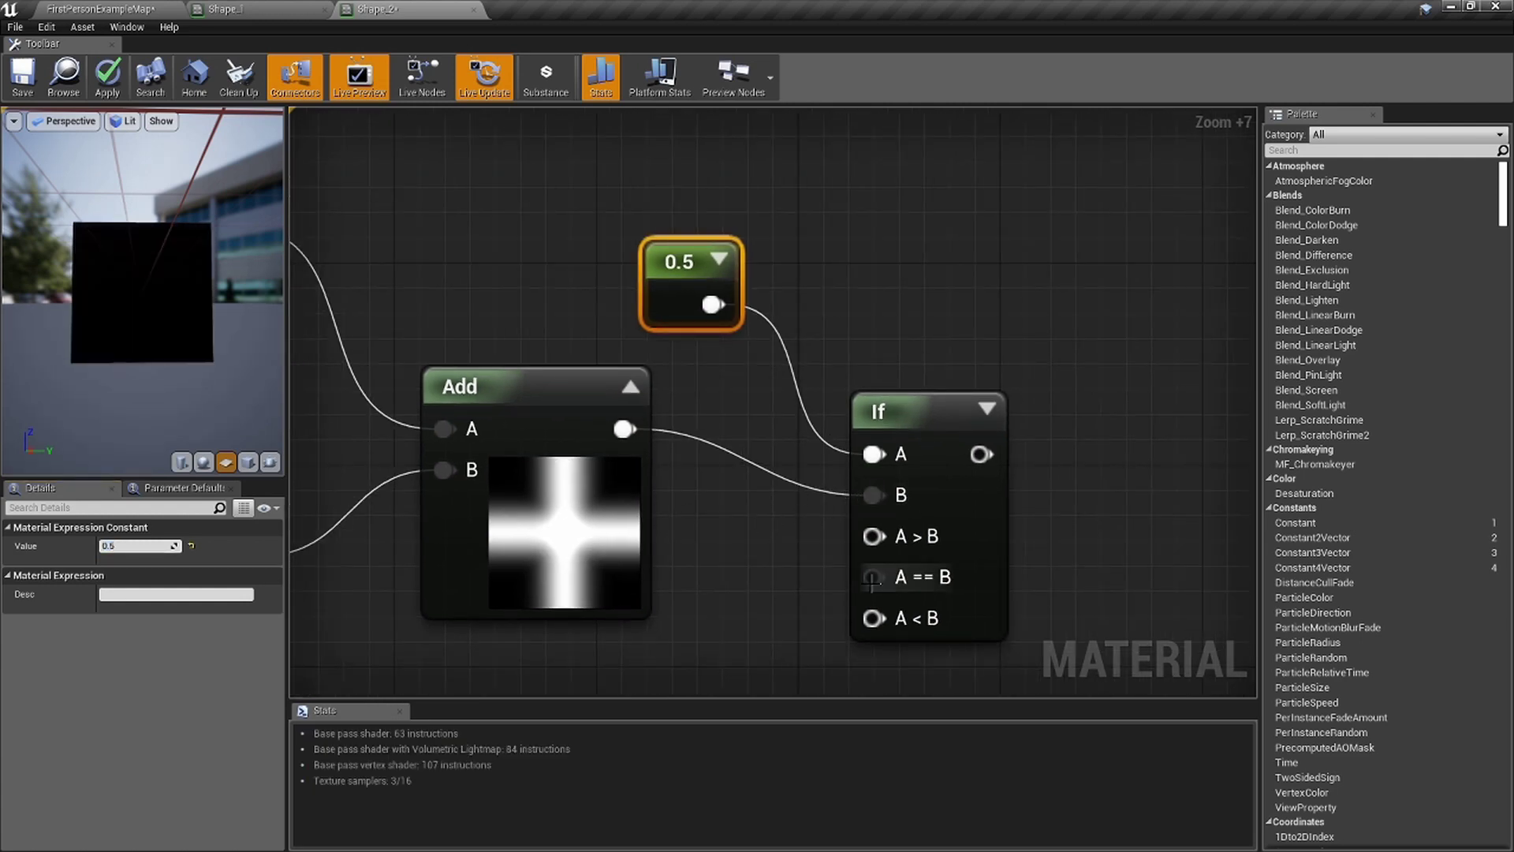
# Place two Constant nodes below Add and wire the upper one, left at 0, to the If node's A > B input.
pyautogui.moveTo(873, 499); pyautogui.dragTo(814, 389, button='right')
pyautogui.click(595, 576)
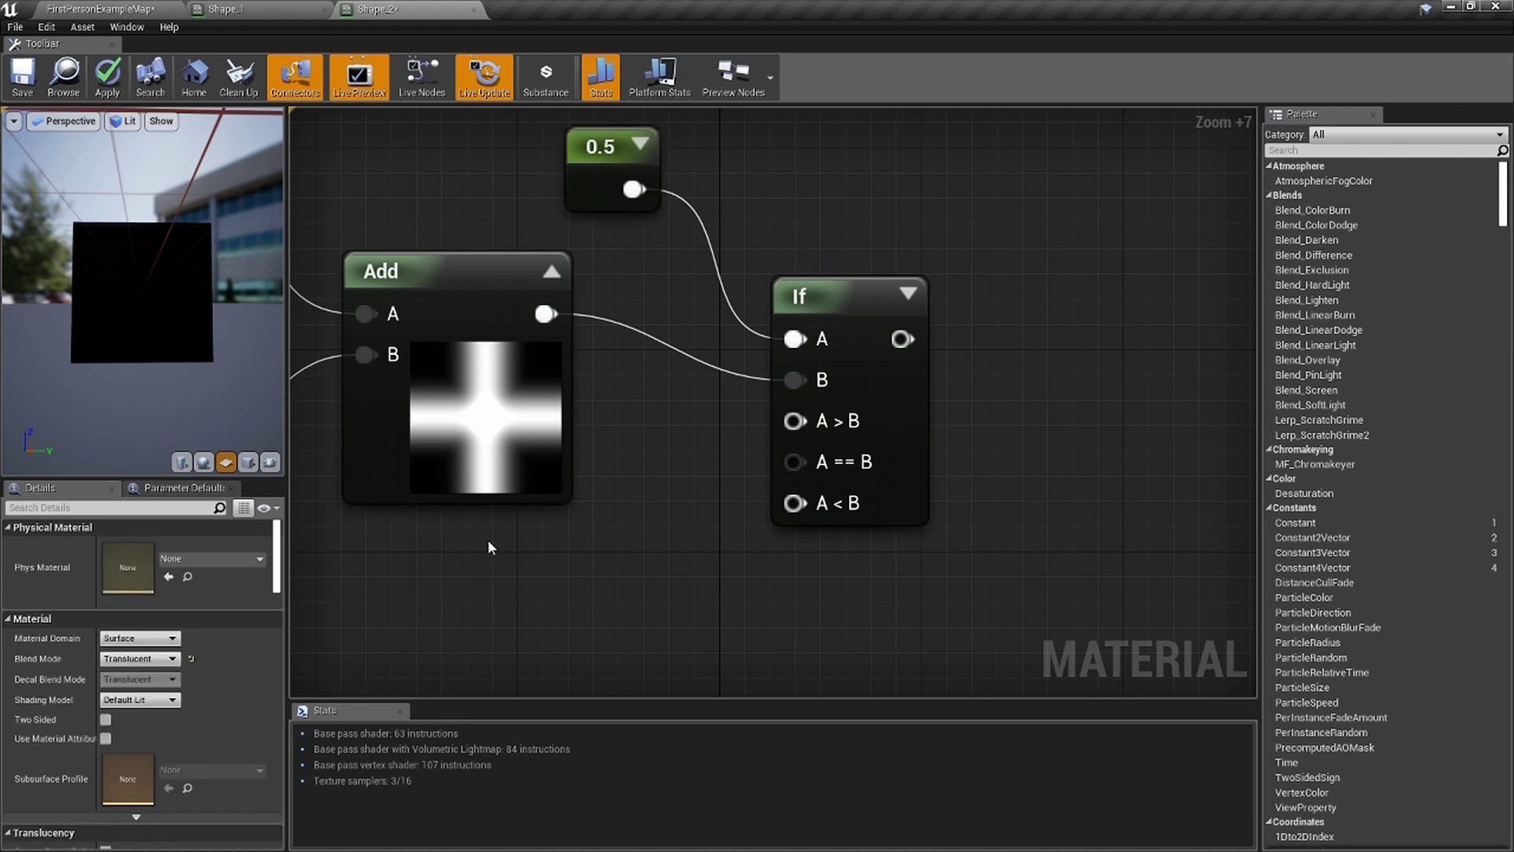
pyautogui.click(534, 547)
pyautogui.moveTo(536, 552); pyautogui.dragTo(538, 485, button='right')
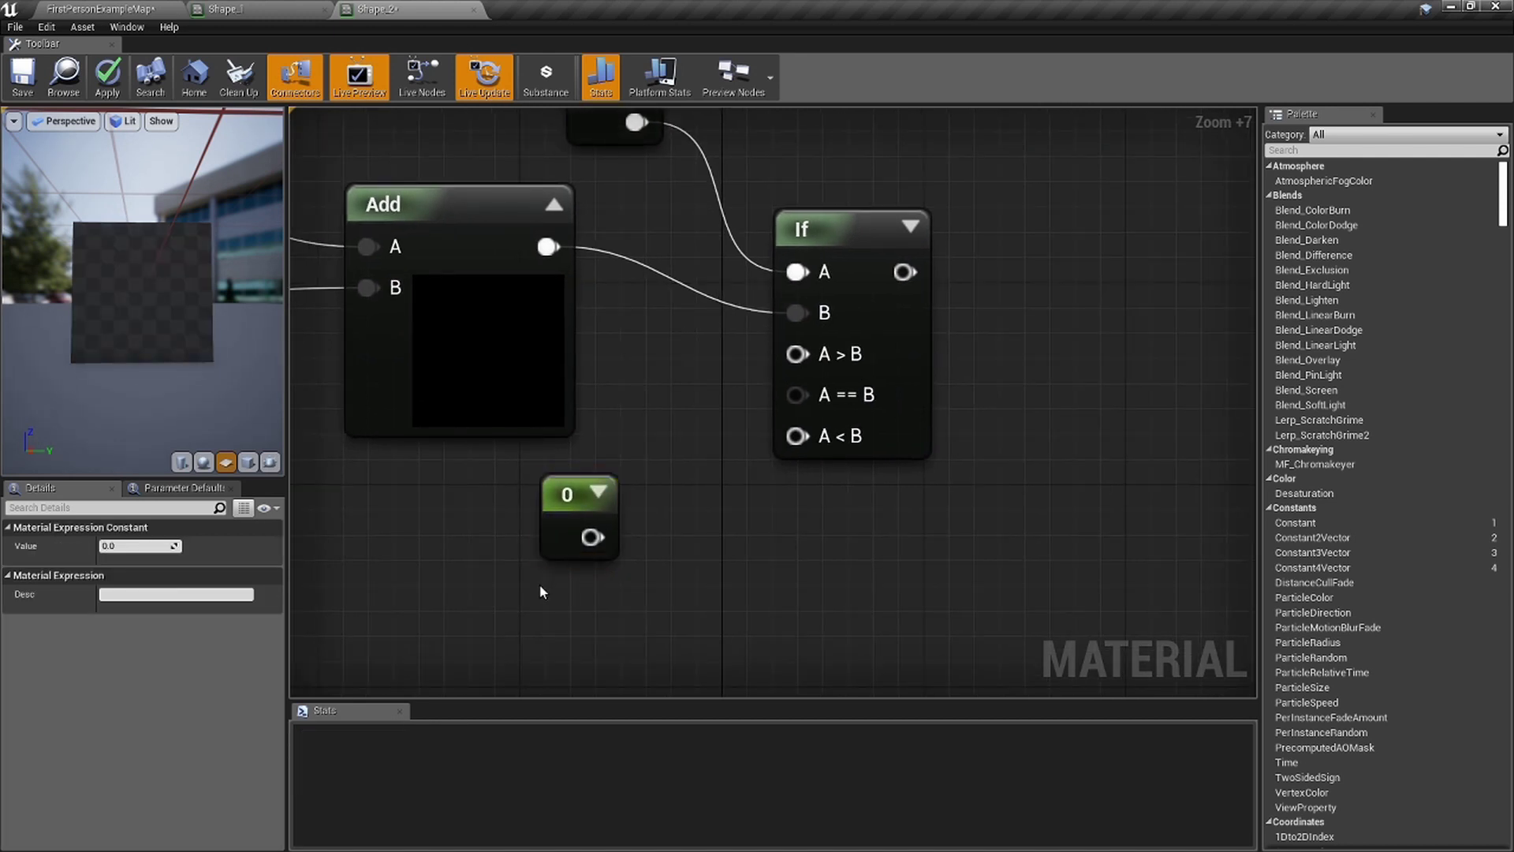
pyautogui.click(540, 583)
pyautogui.click(647, 512)
pyautogui.moveTo(574, 493); pyautogui.dragTo(799, 362)
# Set the lower constant to 1 and wire it to the If node's A == B and A < B inputs.
pyautogui.moveTo(734, 507); pyautogui.dragTo(687, 413, button='right')
pyautogui.click(523, 517)
pyautogui.click(143, 544)
pyautogui.write('1')
pyautogui.press('Return')
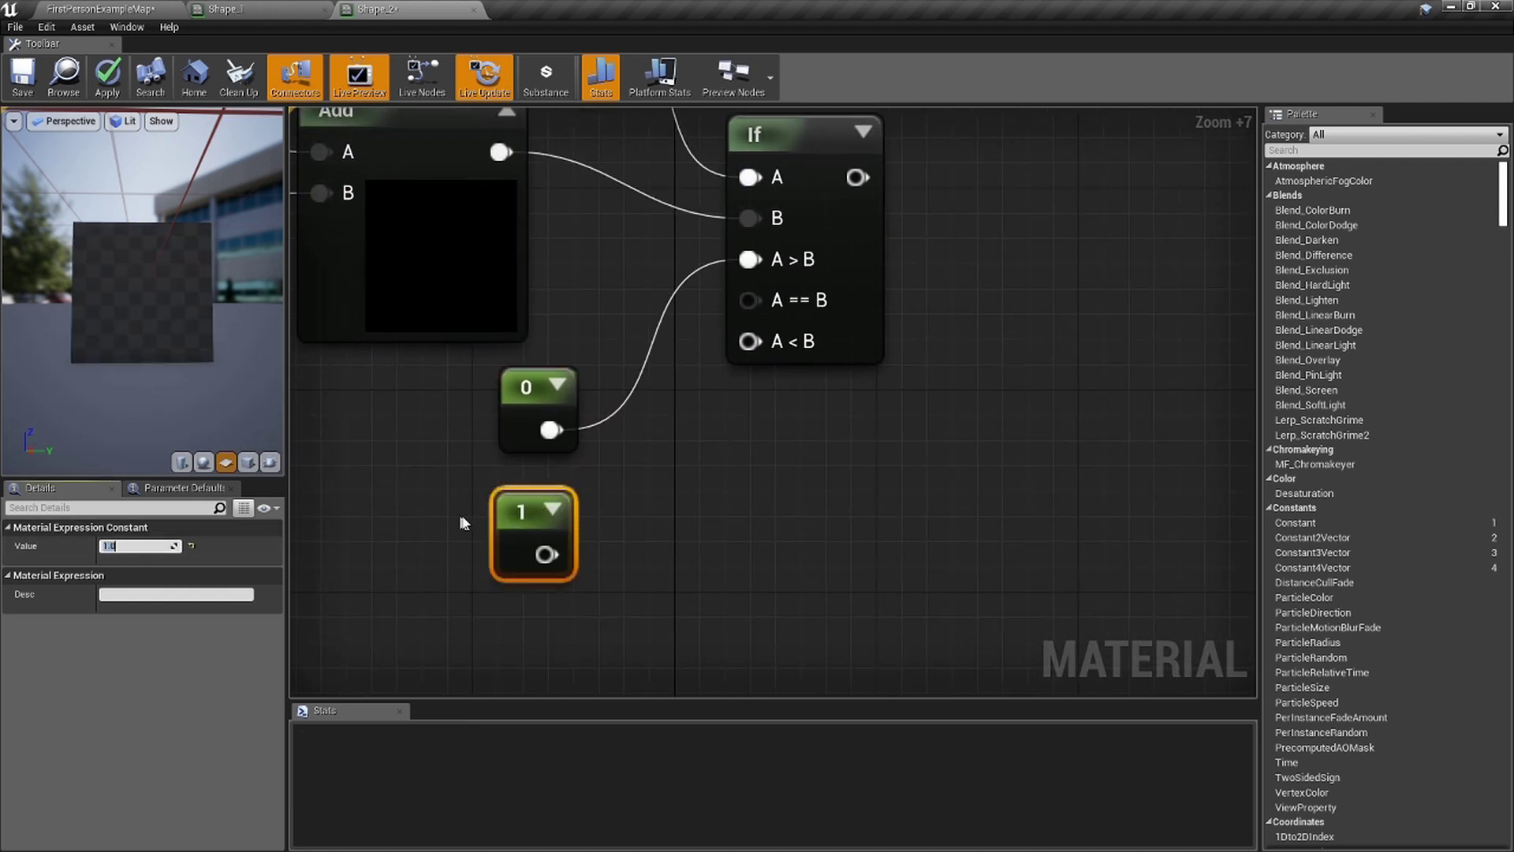
pyautogui.click(622, 512)
pyautogui.moveTo(546, 554)
pyautogui.mouseDown()
pyautogui.moveTo(750, 342)
pyautogui.moveTo(752, 306)
pyautogui.moveTo(686, 454)
pyautogui.moveTo(546, 556)
pyautogui.mouseUp()
pyautogui.moveTo(775, 462); pyautogui.dragTo(714, 586, button='right')
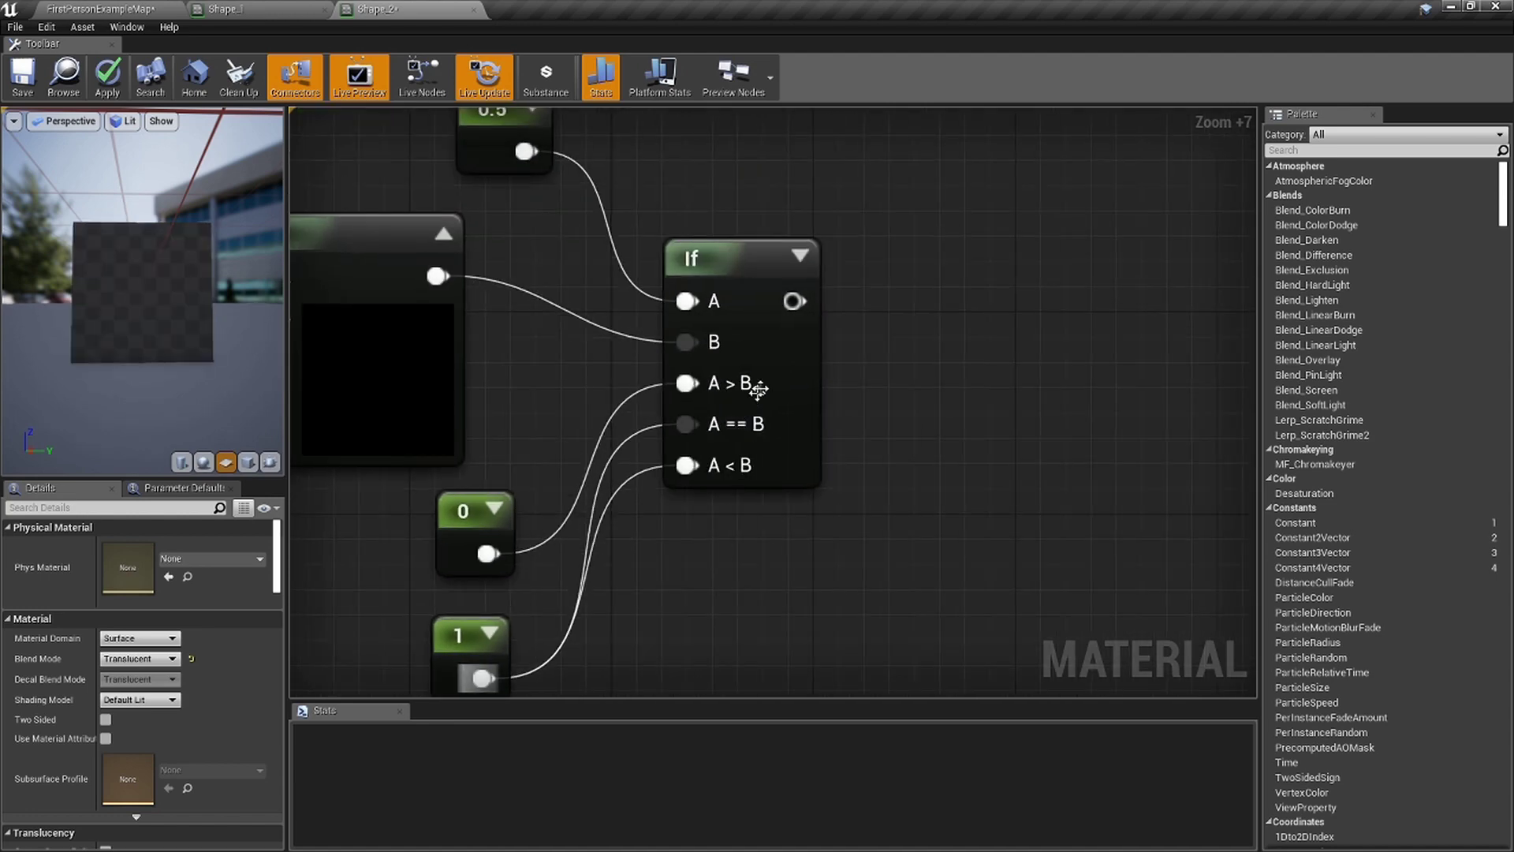
# Expand the If node's preview and connect its output to both Base Color and Opacity of Shape_2.
pyautogui.moveTo(779, 319); pyautogui.dragTo(826, 319)
pyautogui.click(850, 256)
pyautogui.scroll(-3, 908, 355)
pyautogui.moveTo(903, 347); pyautogui.dragTo(713, 428, button='right')
pyautogui.moveTo(760, 391); pyautogui.dragTo(977, 140)
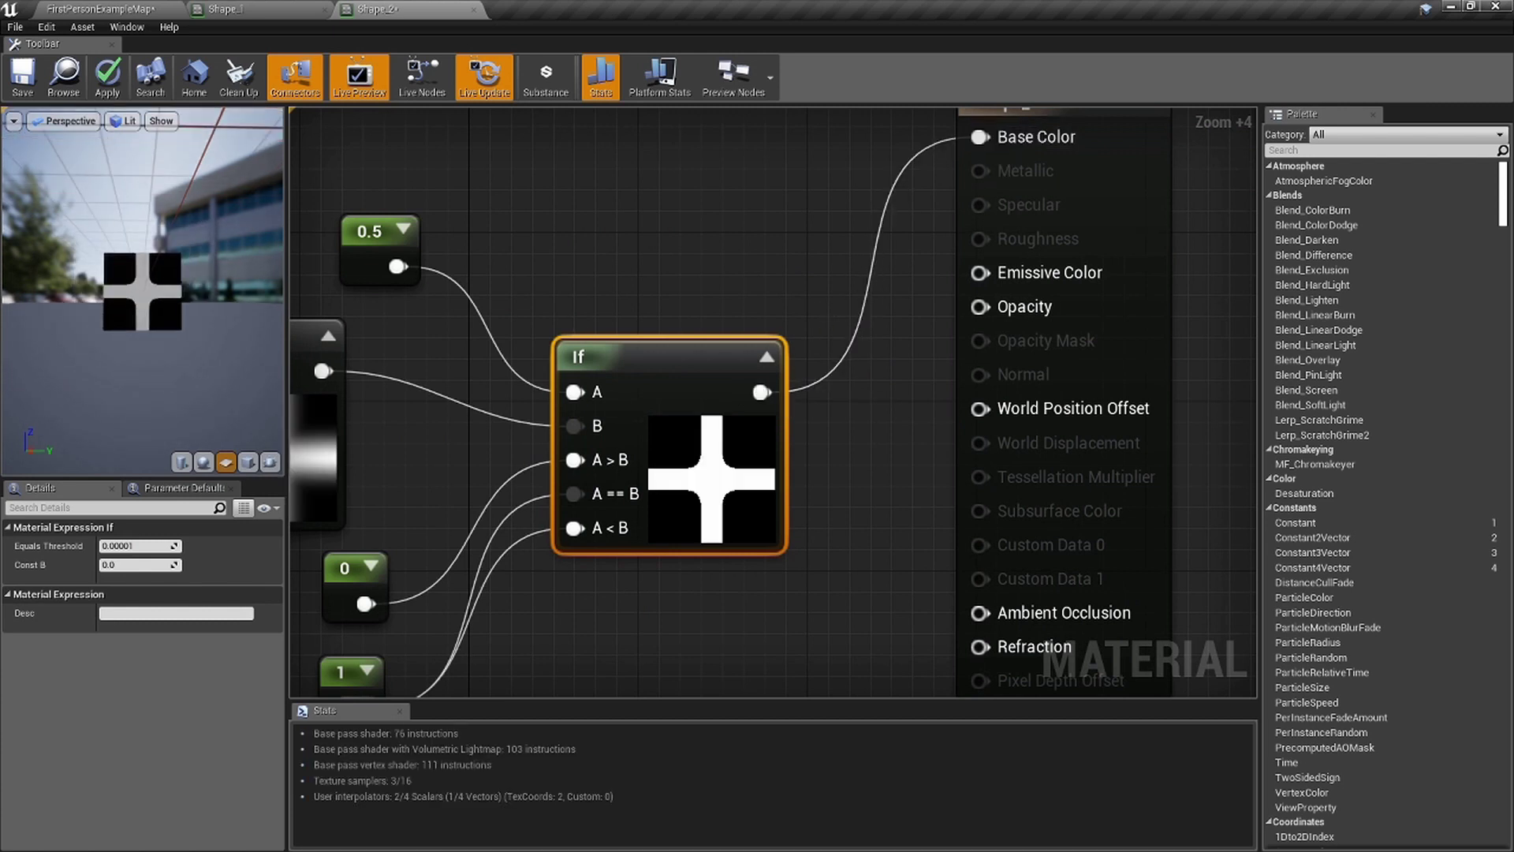
pyautogui.moveTo(761, 392); pyautogui.dragTo(975, 309)
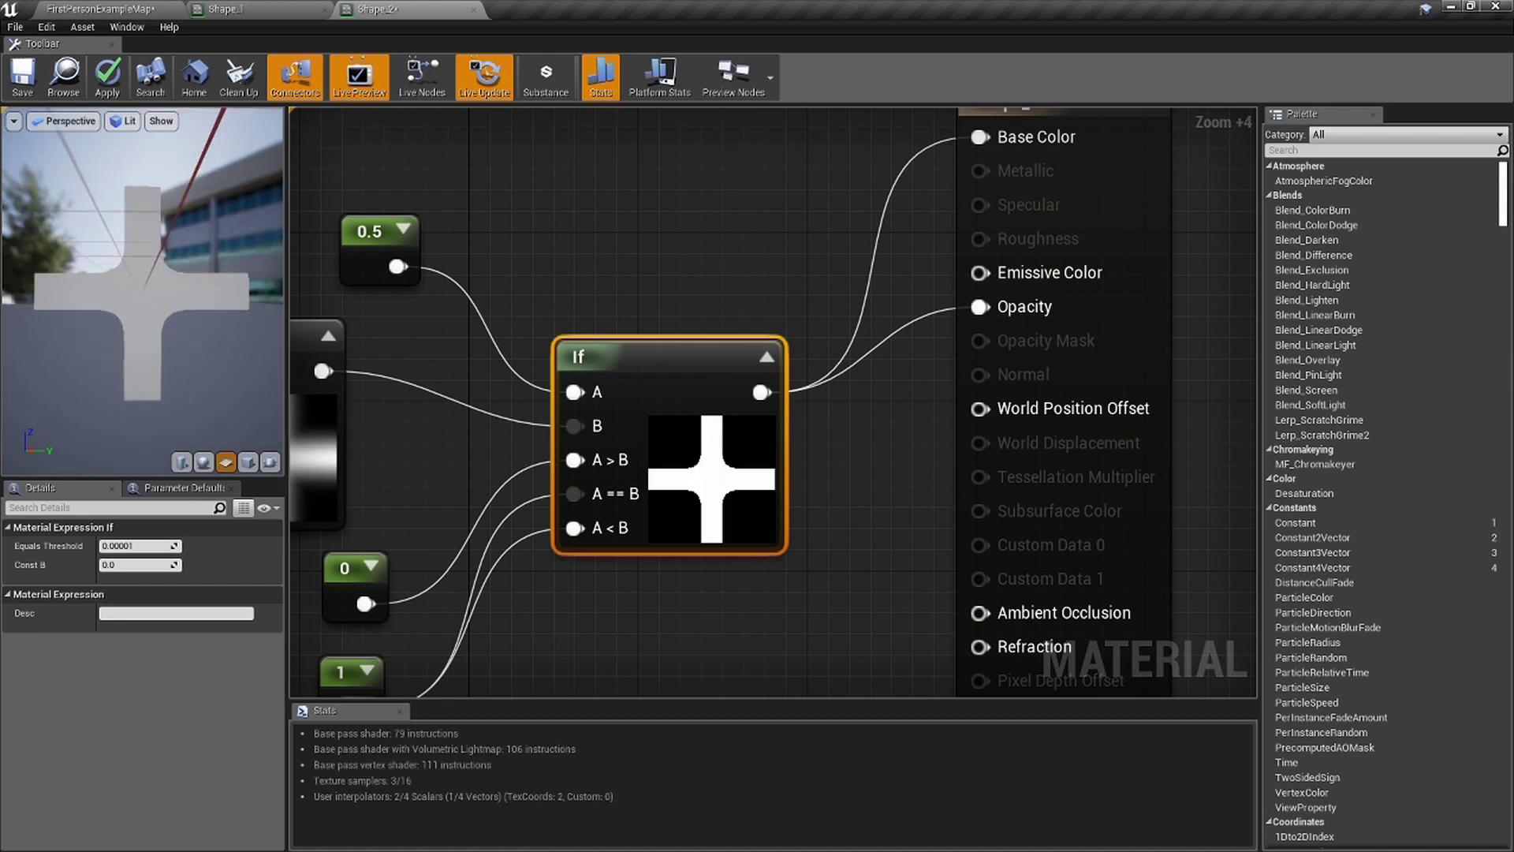
# Save the Shape_2 material and return to the FirstPersonExampleMap level, facing the plane that uses it.
pyautogui.click(22, 79)
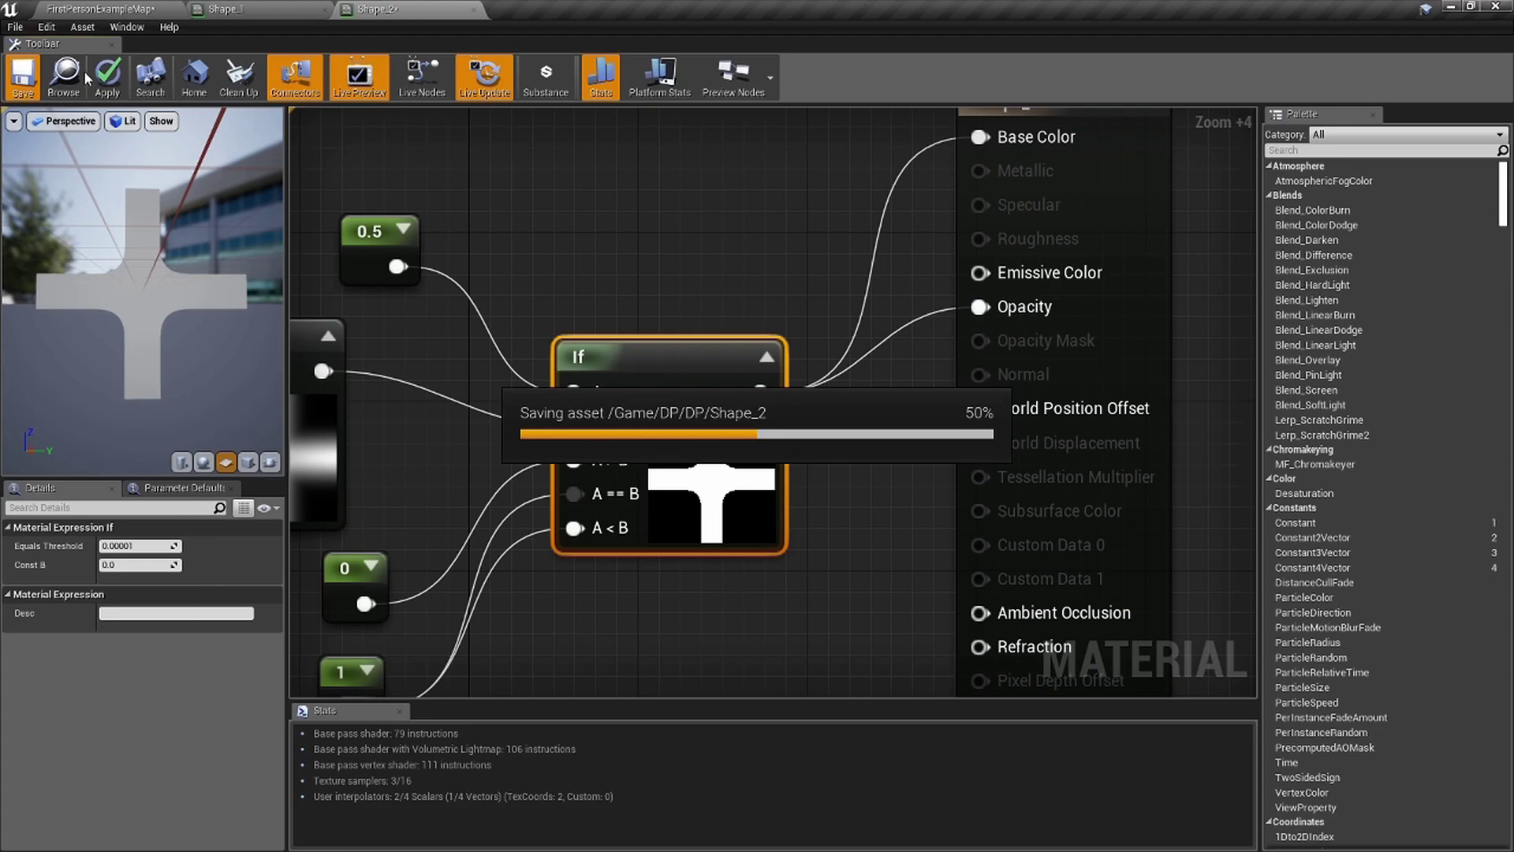
pyautogui.click(142, 10)
pyautogui.press('w')
pyautogui.moveTo(480, 366); pyautogui.dragTo(565, 377, button='right')
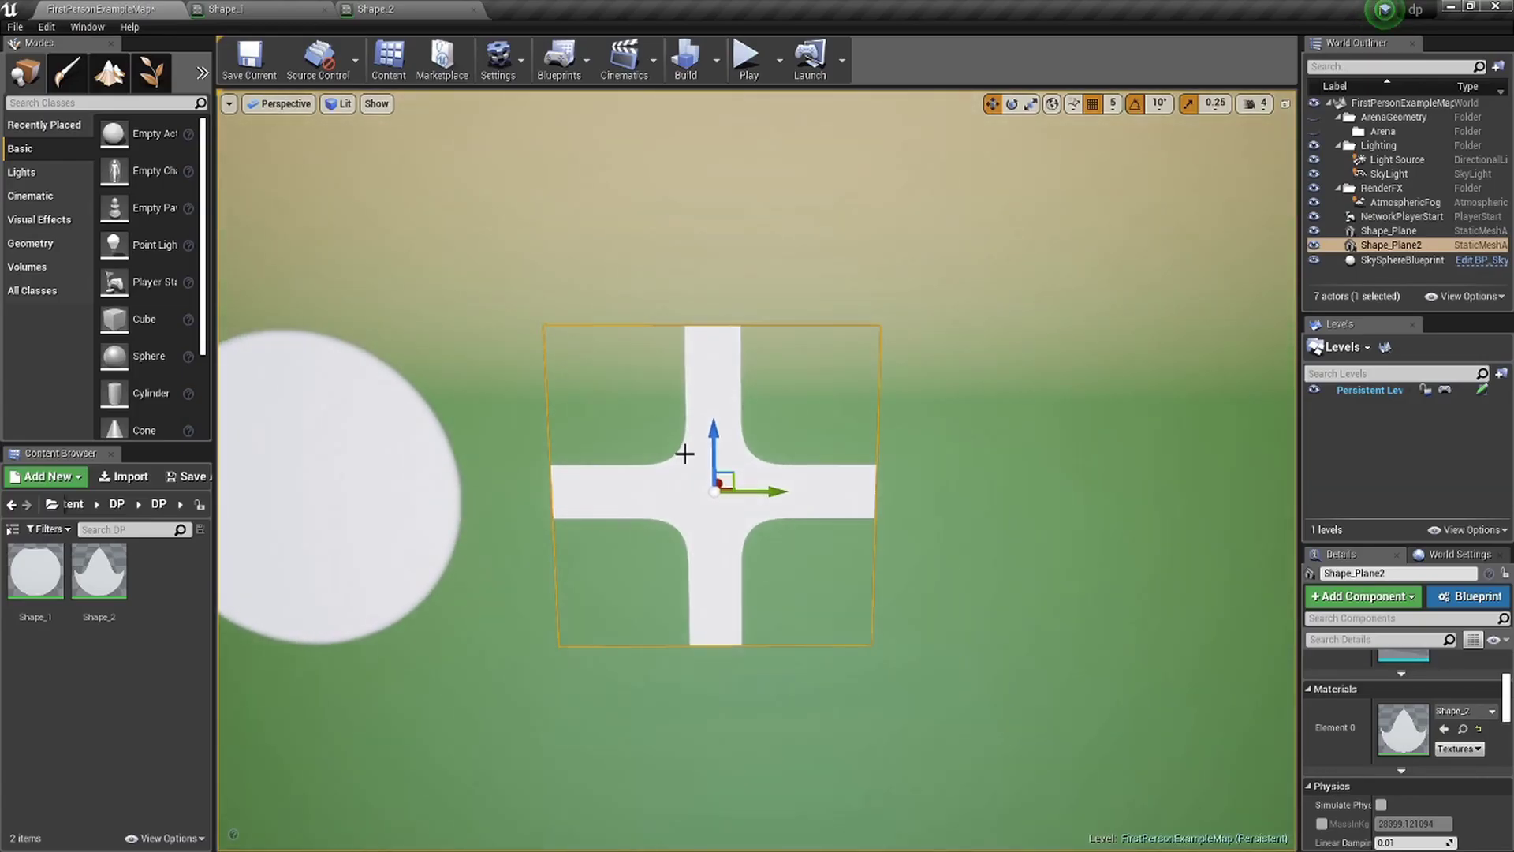
# Duplicate the cross-shaped plane and place the copy to its right, in line with the others.
pyautogui.scroll(-3, 820, 482)
pyautogui.keyDown('alt'); pyautogui.moveTo(756, 481); pyautogui.dragTo(1132, 461); pyautogui.keyUp('alt')
pyautogui.scroll(-3, 1132, 461)
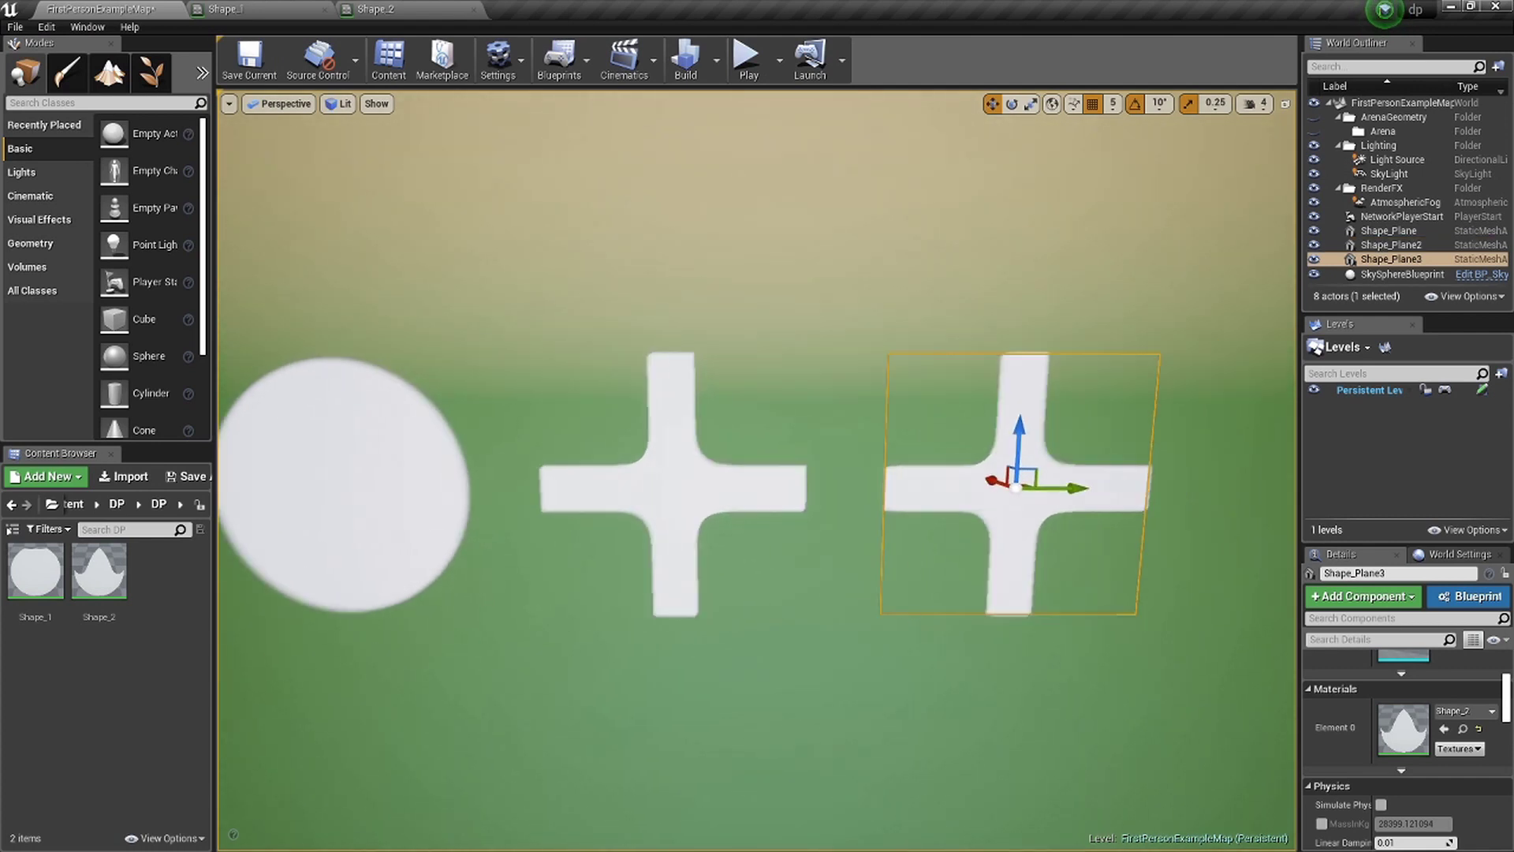
# Duplicate the Shape_2 material and apply the copy to the newly duplicated plane.
pyautogui.click(110, 599)
pyautogui.rightClick(115, 603)
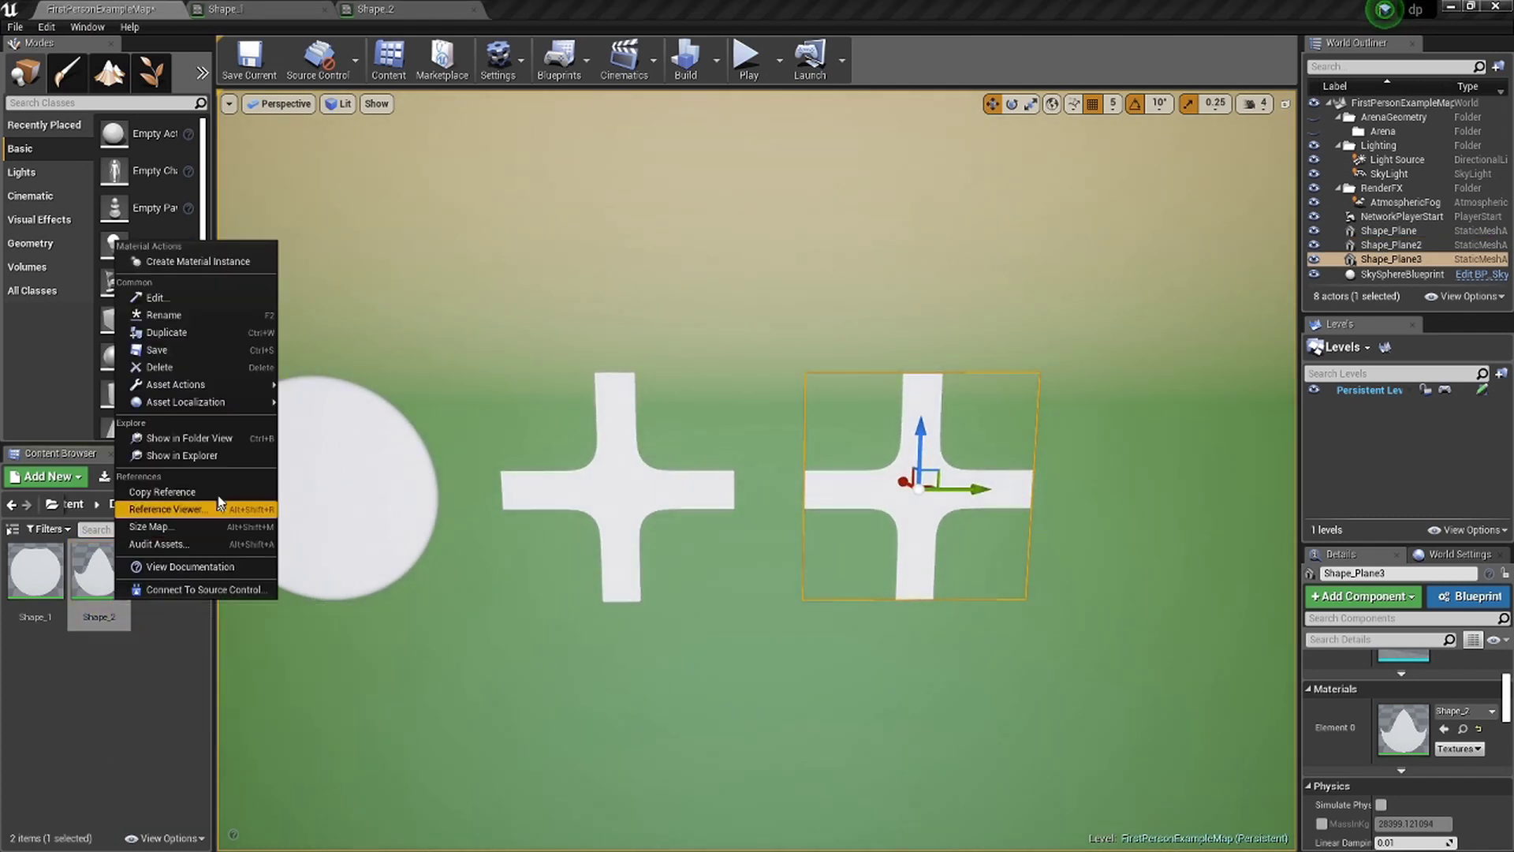
pyautogui.click(258, 339)
pyautogui.moveTo(163, 572); pyautogui.dragTo(854, 495)
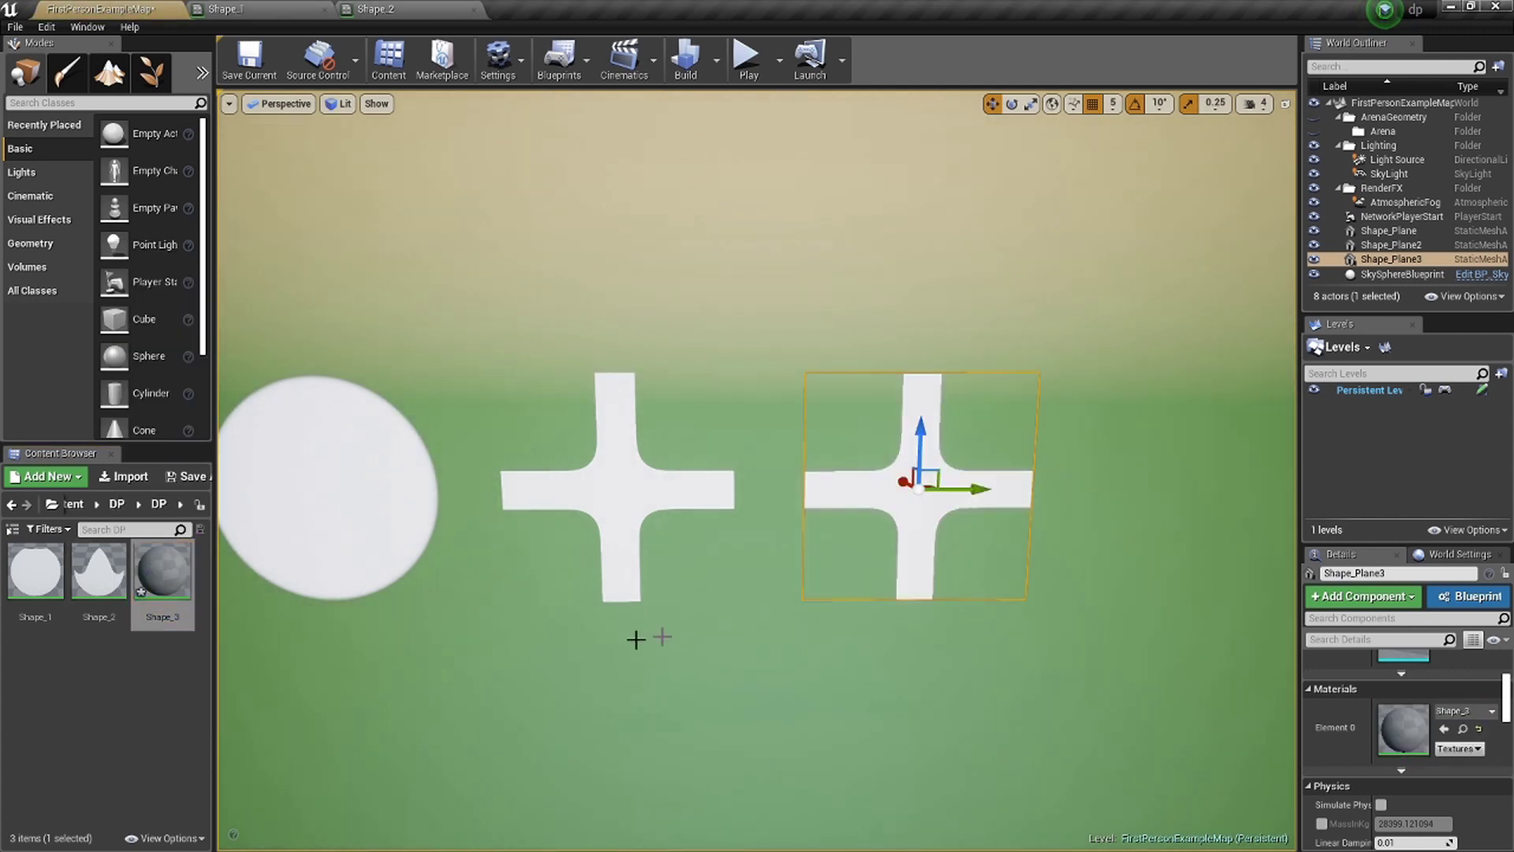
# Open the Shape_3 material for editing.
pyautogui.doubleClick(176, 605)
pyautogui.moveTo(622, 478); pyautogui.dragTo(679, 499, button='right')
pyautogui.moveTo(962, 174); pyautogui.dragTo(726, 187, button='right')
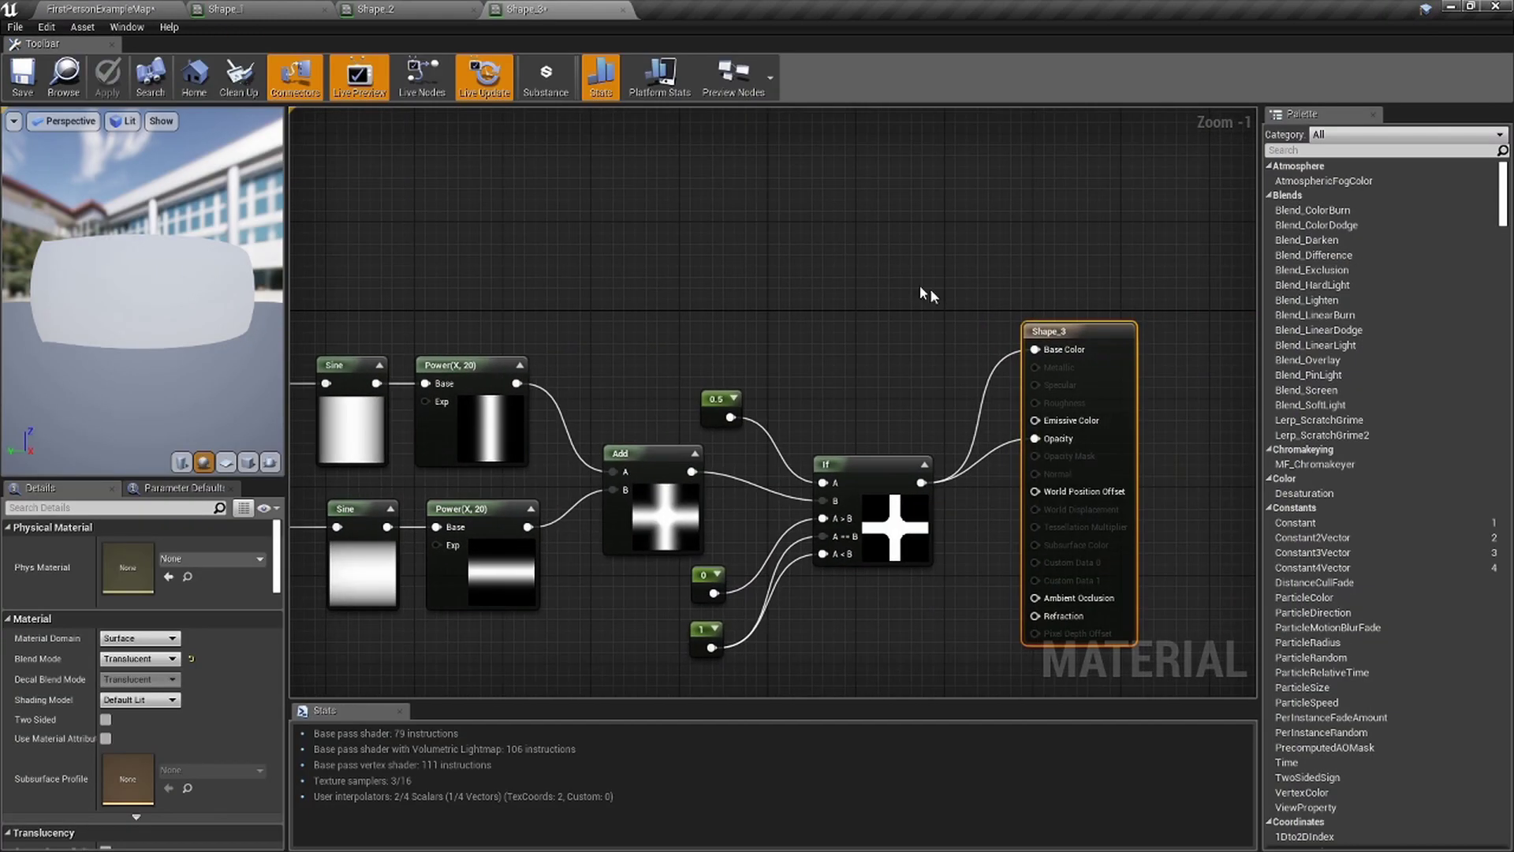
# Add a Constant3Vector node, connect it to Shape_3's Base Color and break the connection into Opacity.
pyautogui.click(750, 222)
pyautogui.scroll(4, 851, 260)
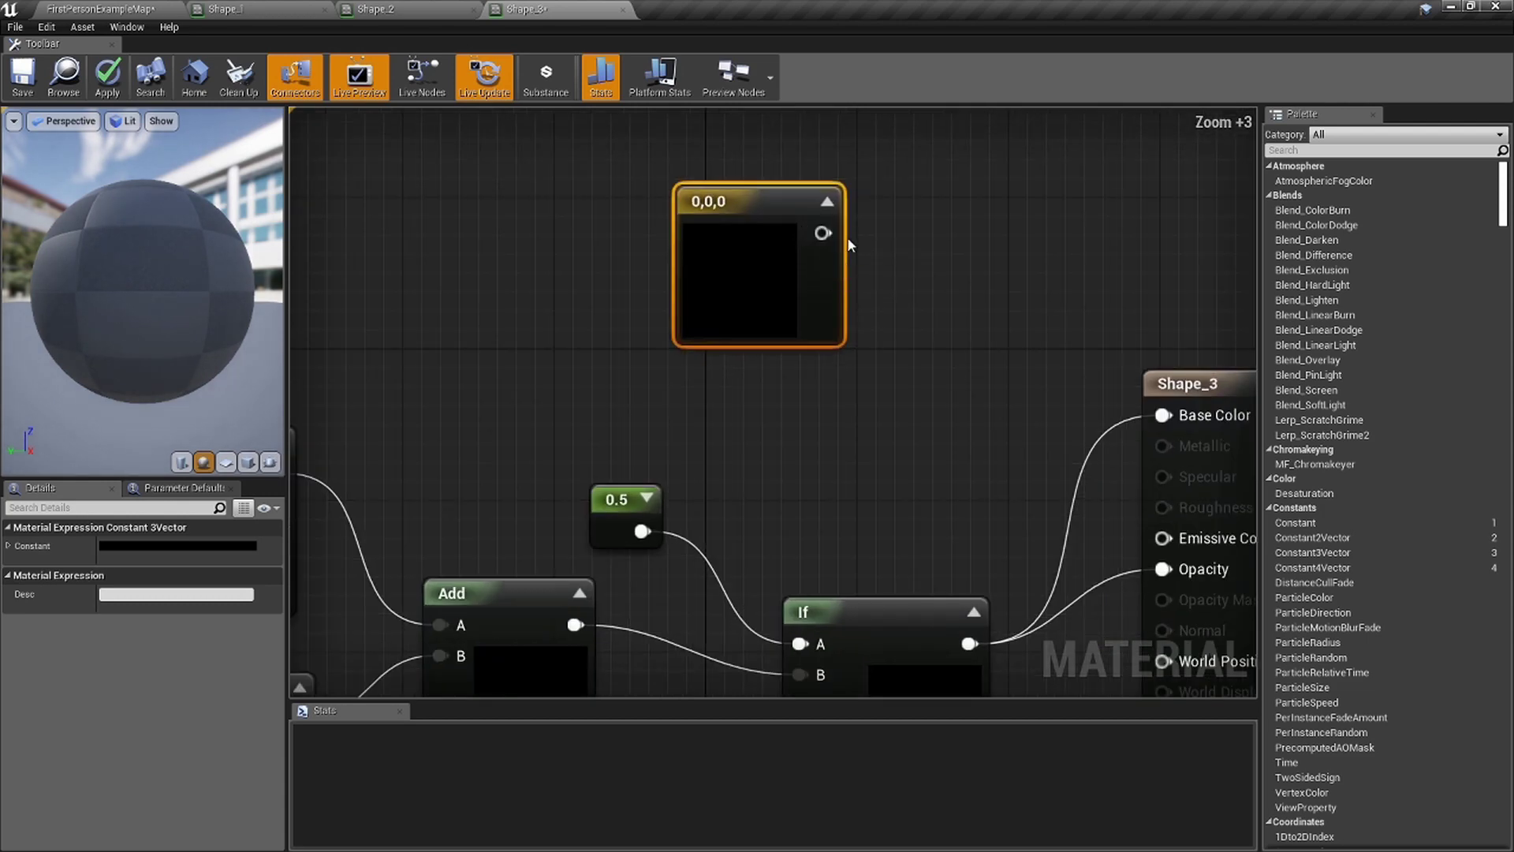
pyautogui.moveTo(822, 233); pyautogui.dragTo(1163, 415)
pyautogui.keyDown('alt'); pyautogui.click(1171, 573); pyautogui.keyUp('alt')
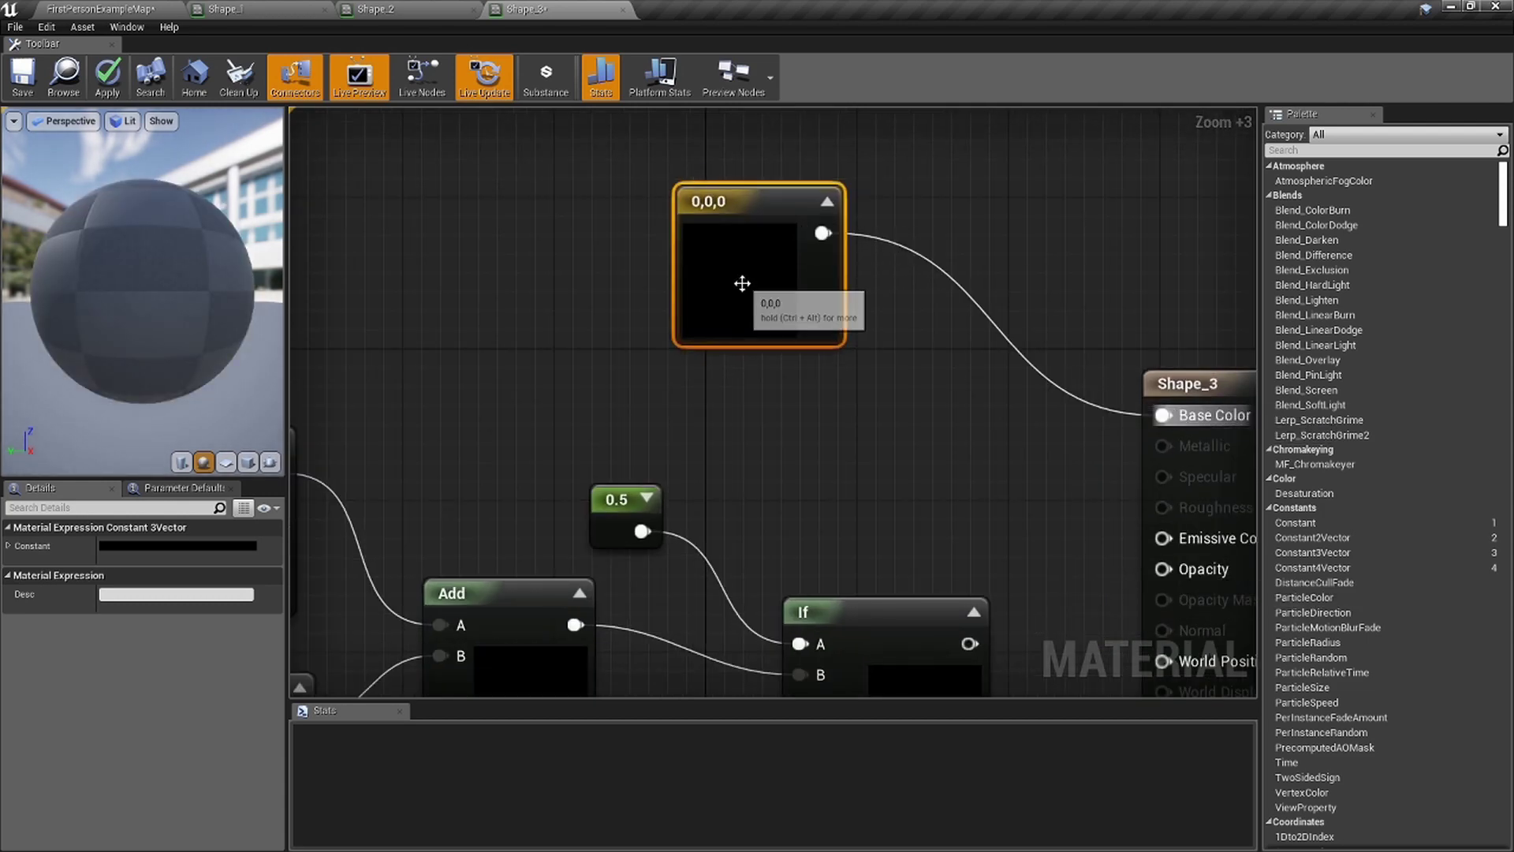
# Set the Constant3Vector's R, G and B values to 1.
pyautogui.click(211, 551)
pyautogui.click(138, 564)
pyautogui.write('11')
pyautogui.press('Return')
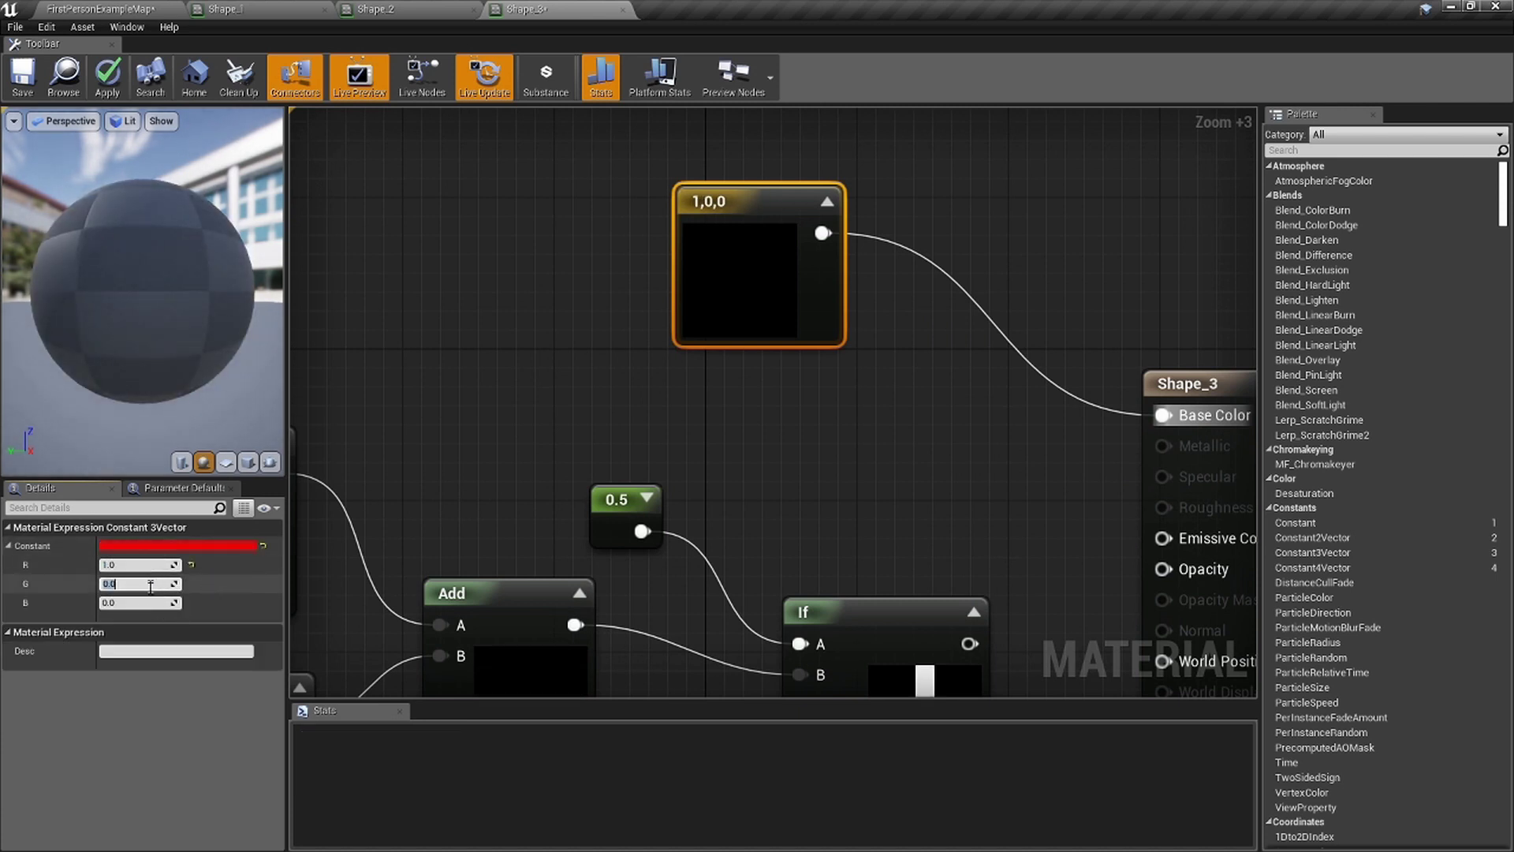
pyautogui.write('1')
pyautogui.press('Return')
pyautogui.click(152, 602)
pyautogui.write('1')
pyautogui.press('Return')
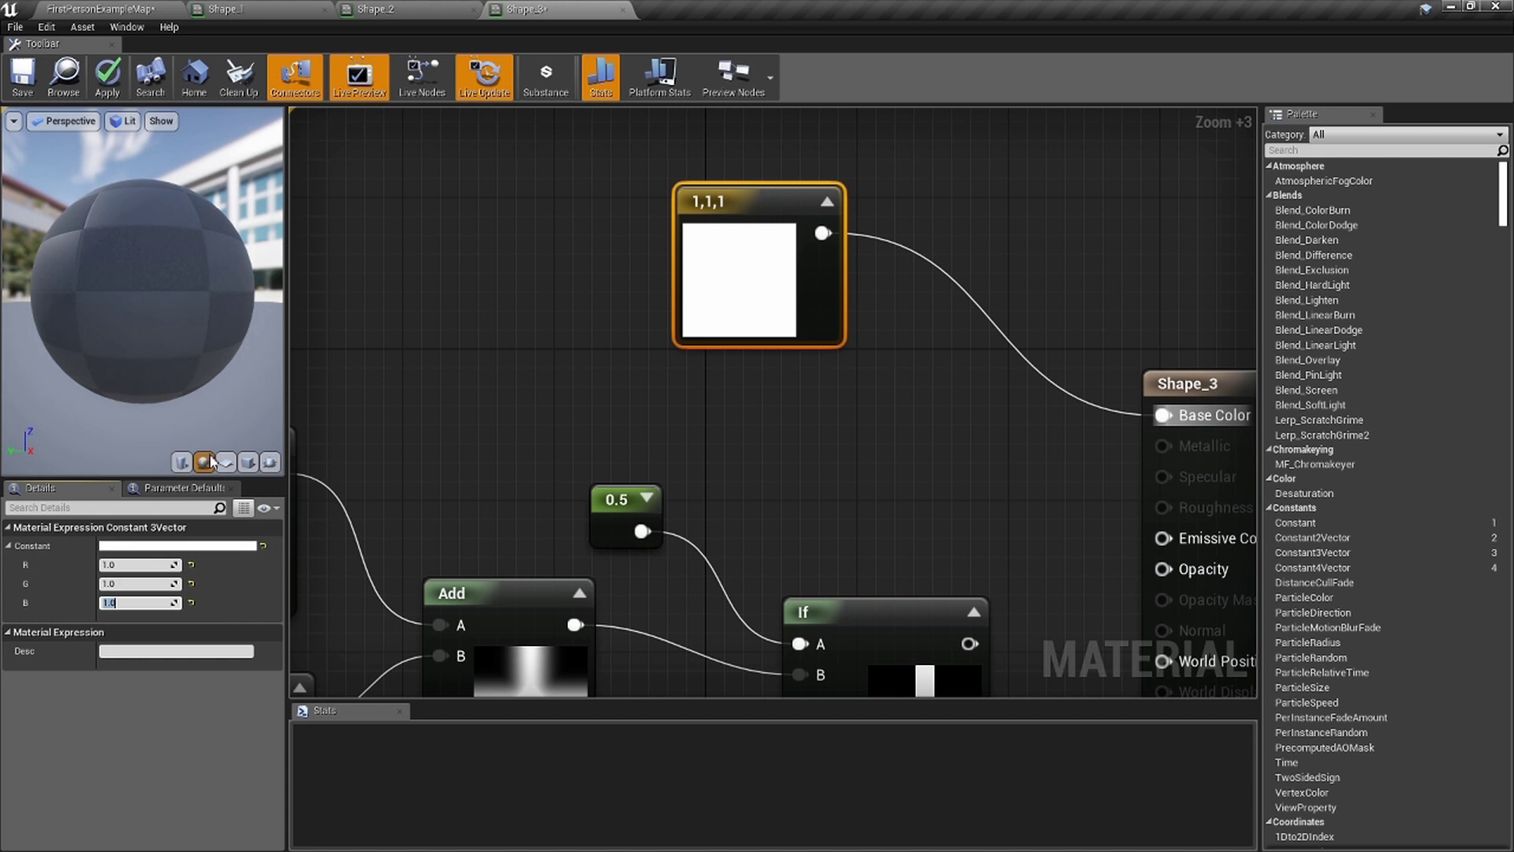
# Switch the material preview to the plane mesh and rotate it to face the camera.
pyautogui.click(225, 462)
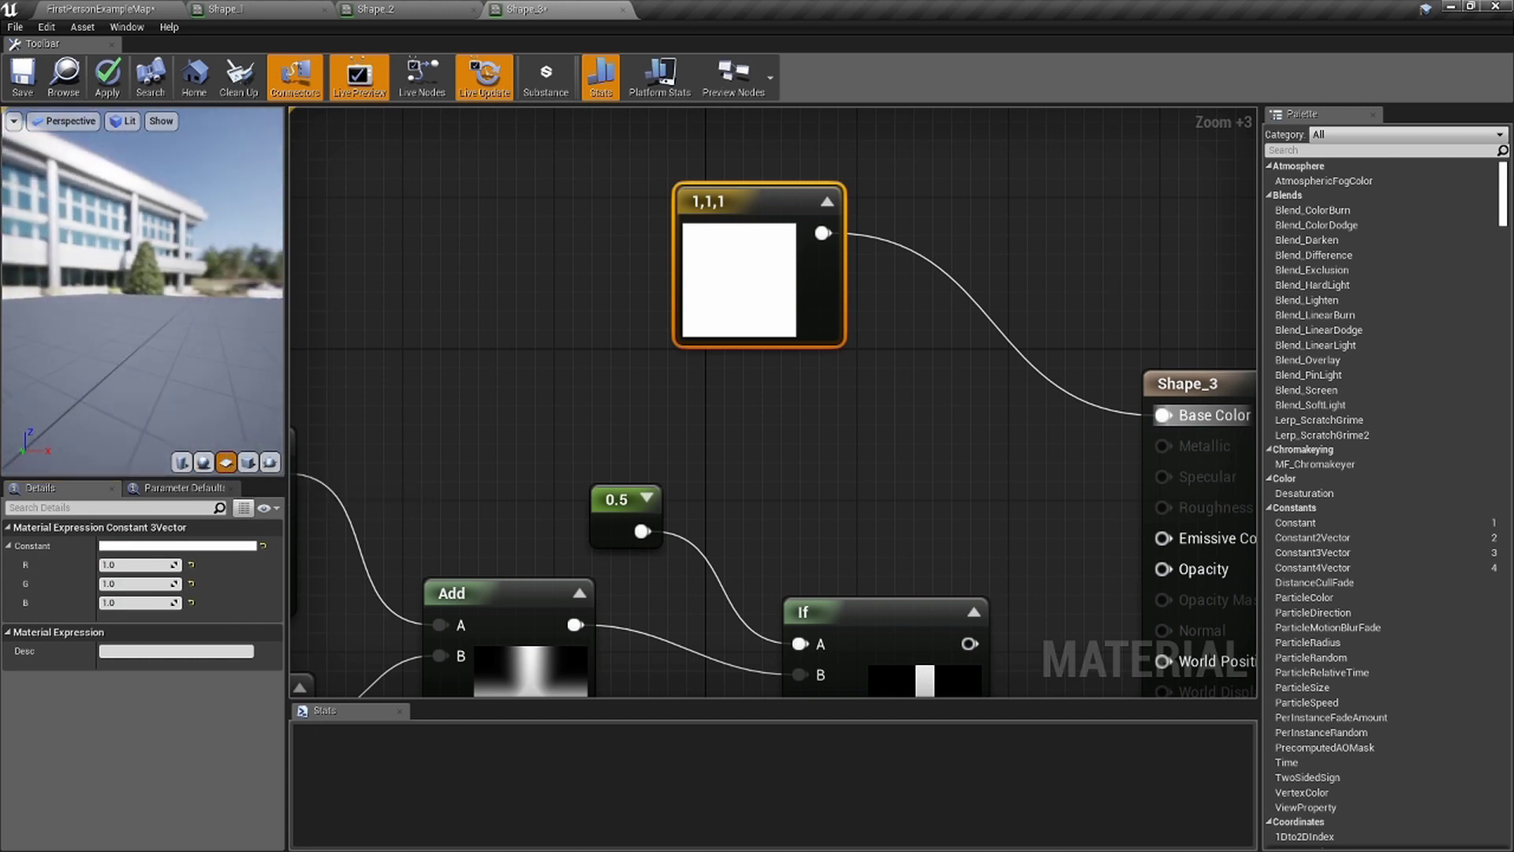
pyautogui.moveTo(159, 338); pyautogui.dragTo(261, 338)
pyautogui.moveTo(163, 338)
pyautogui.mouseDown()
pyautogui.moveTo(181, 355)
pyautogui.moveTo(164, 338)
pyautogui.mouseUp()
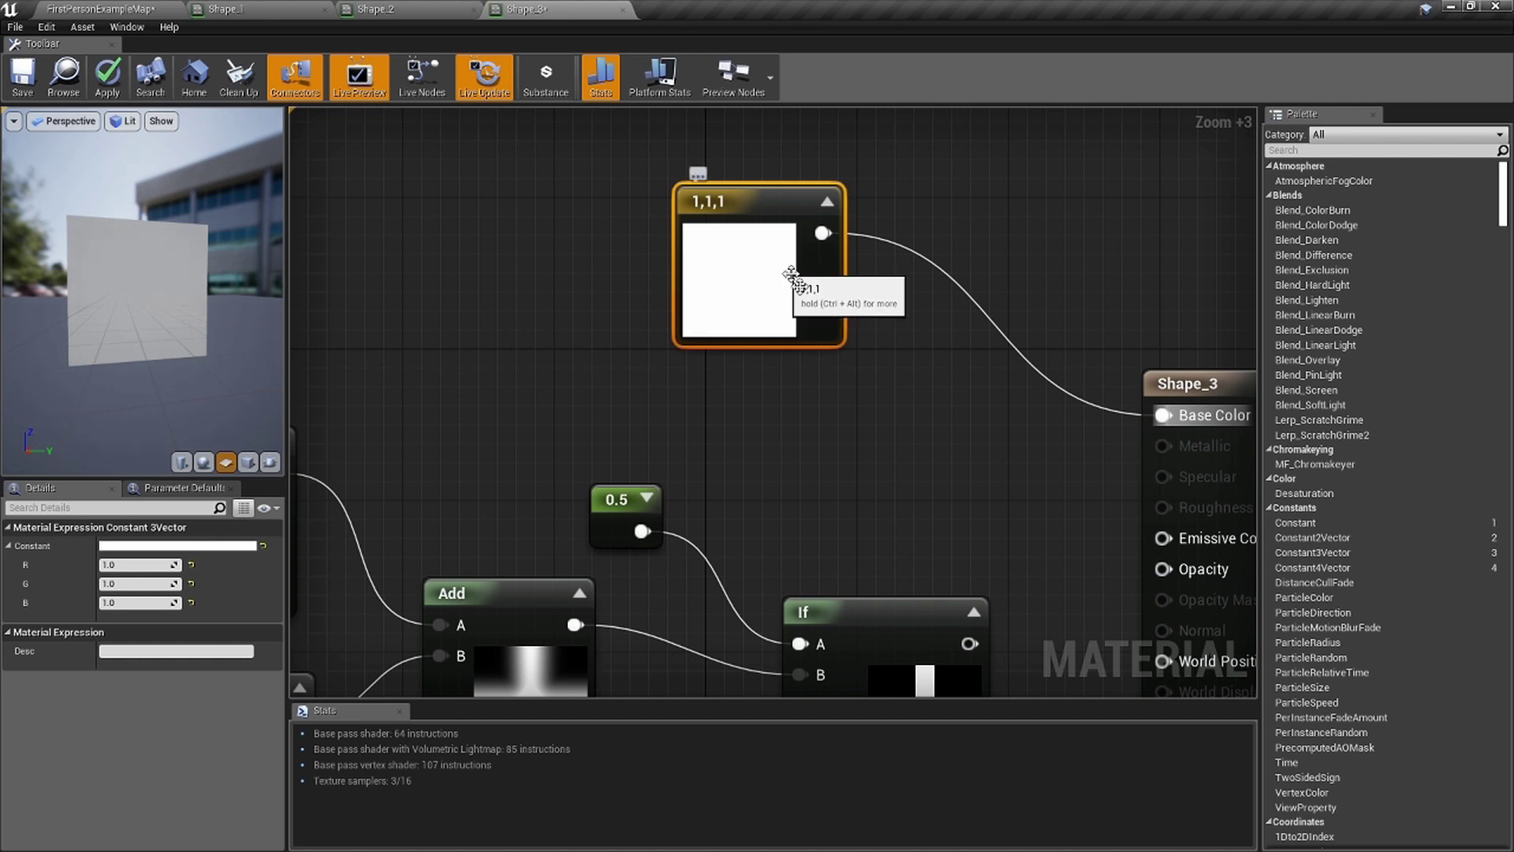
# Delete the white Constant3Vector node and break the Add node's connection to the If node.
pyautogui.scroll(-3, 787, 367)
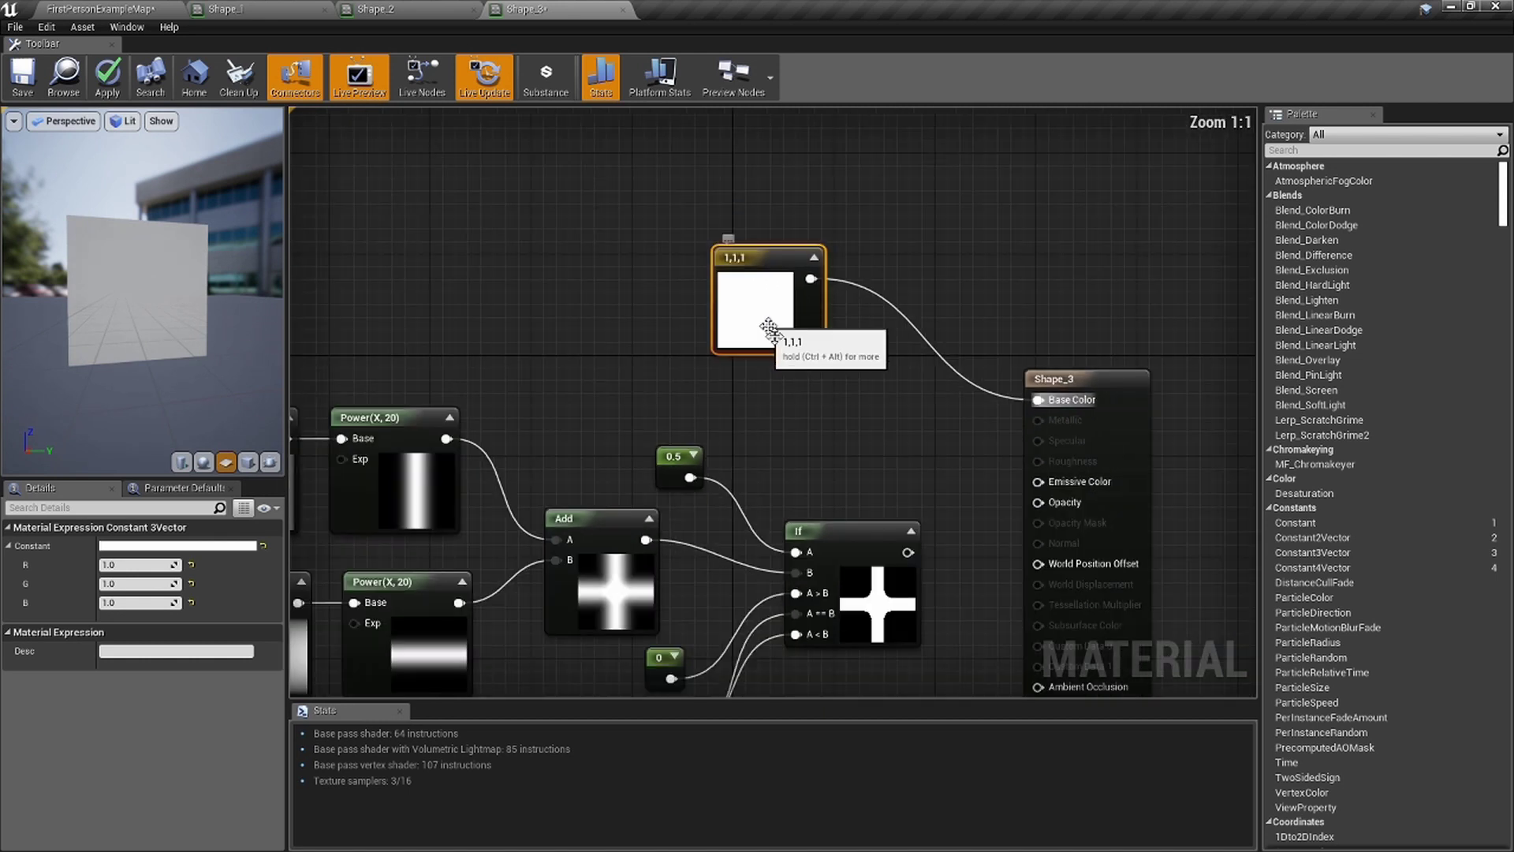
pyautogui.press('Delete')
pyautogui.moveTo(821, 396); pyautogui.dragTo(775, 301, button='right')
pyautogui.scroll(-4, 634, 474)
pyautogui.moveTo(584, 468); pyautogui.dragTo(919, 462, button='right')
pyautogui.scroll(3, 896, 527)
pyautogui.moveTo(992, 373); pyautogui.dragTo(819, 377, button='right')
pyautogui.scroll(1, 818, 377)
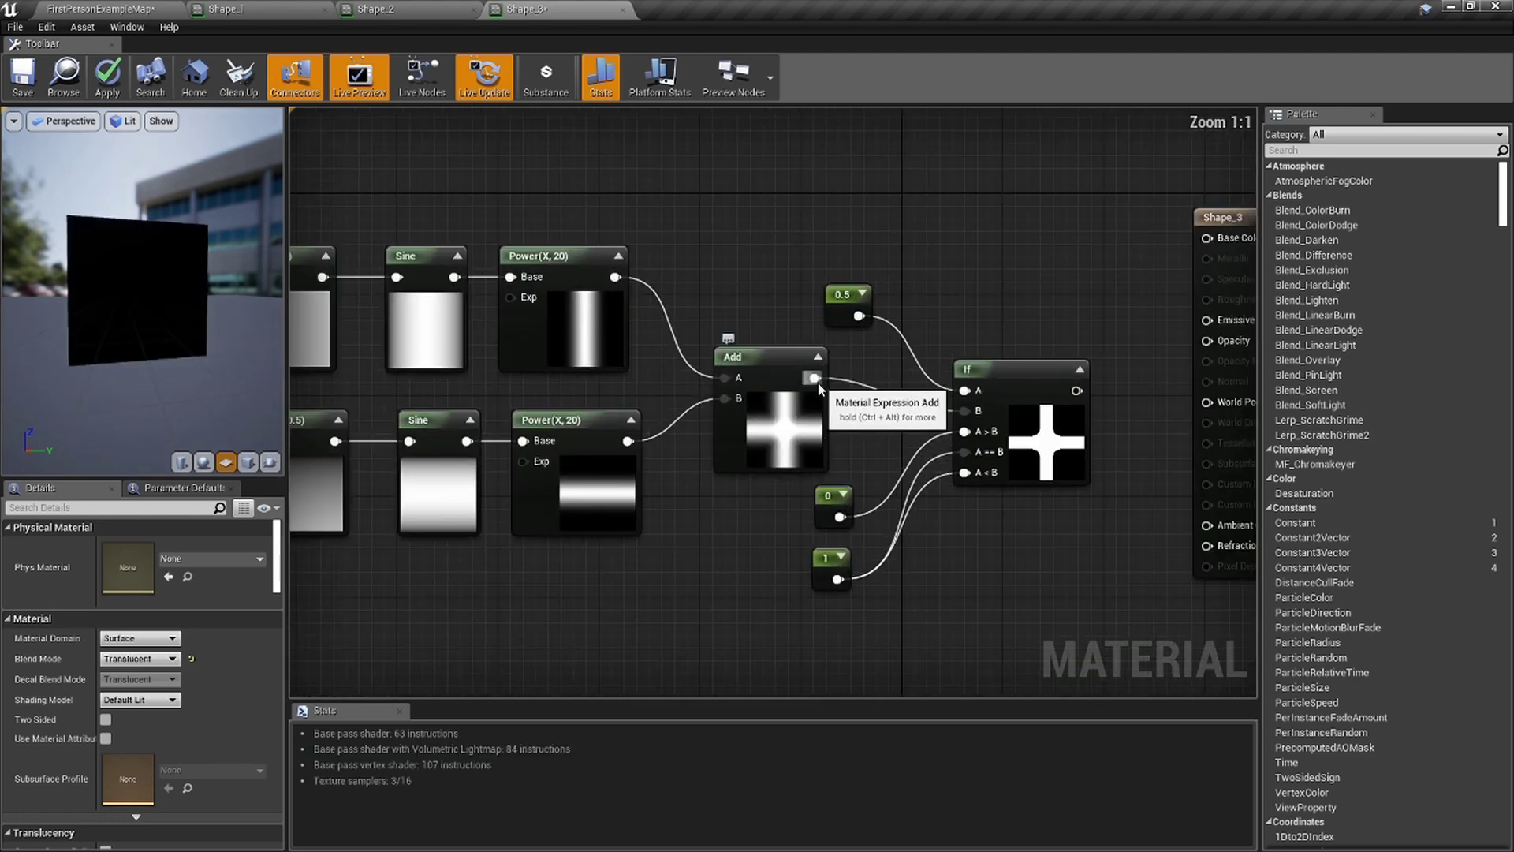
# Delete the Multiply, Sine and Power nodes of both branches together with the Add node.
pyautogui.scroll(-1, 827, 376)
pyautogui.moveTo(811, 556); pyautogui.dragTo(898, 558, button='right')
pyautogui.moveTo(896, 552); pyautogui.dragTo(553, 349)
pyautogui.moveTo(541, 175); pyautogui.dragTo(757, 446)
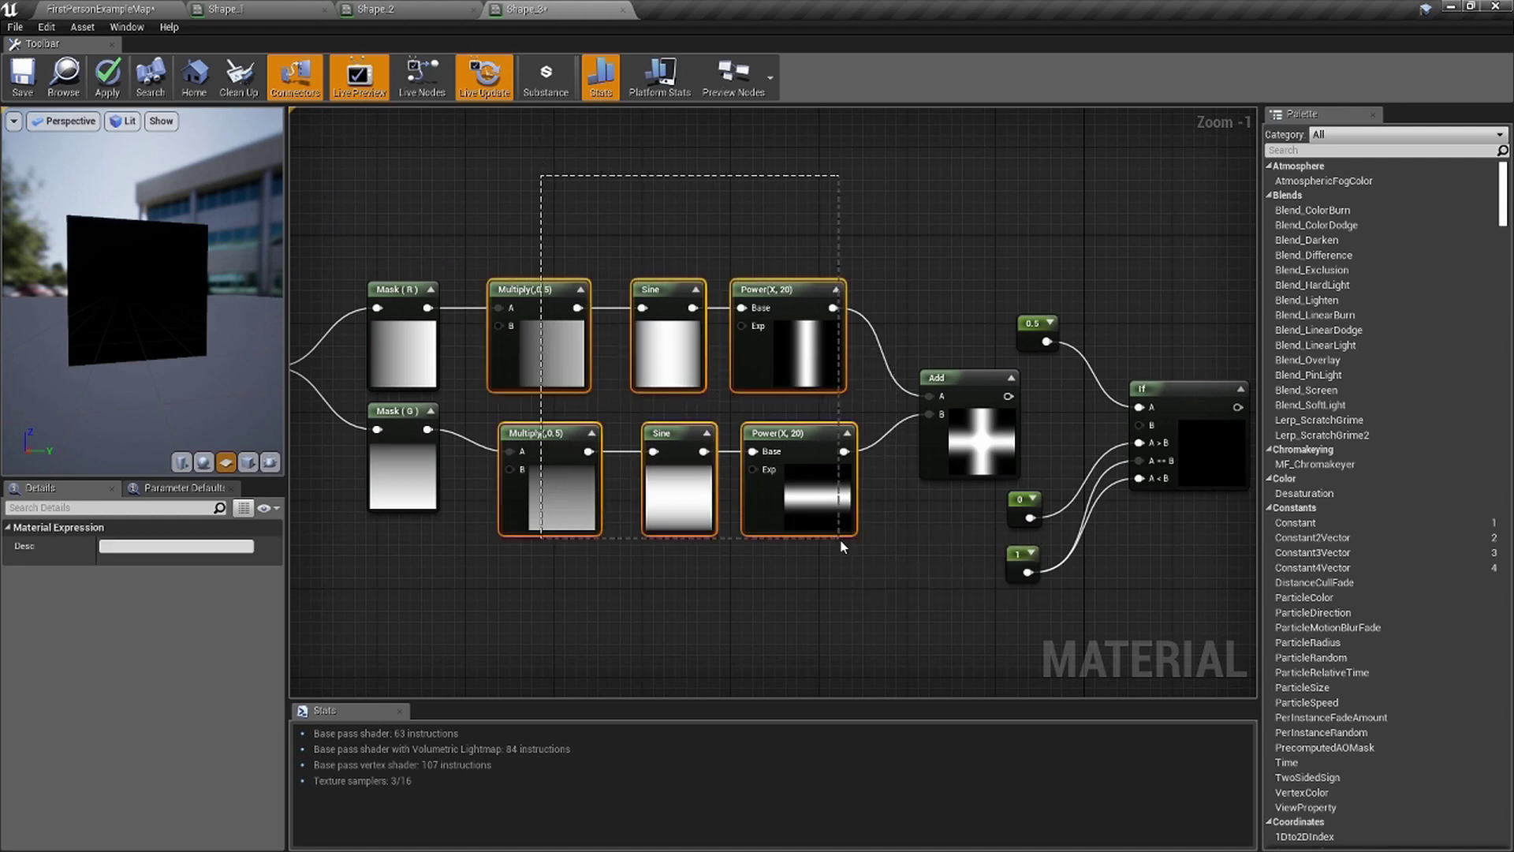
pyautogui.press('Delete')
pyautogui.click(959, 453)
pyautogui.press('Delete')
# Duplicate the R and G mask nodes and place the copies below the originals.
pyautogui.moveTo(334, 366); pyautogui.dragTo(551, 357, button='right')
pyautogui.keyDown('ctrl'); pyautogui.scroll(5, 551, 349); pyautogui.keyUp('ctrl')
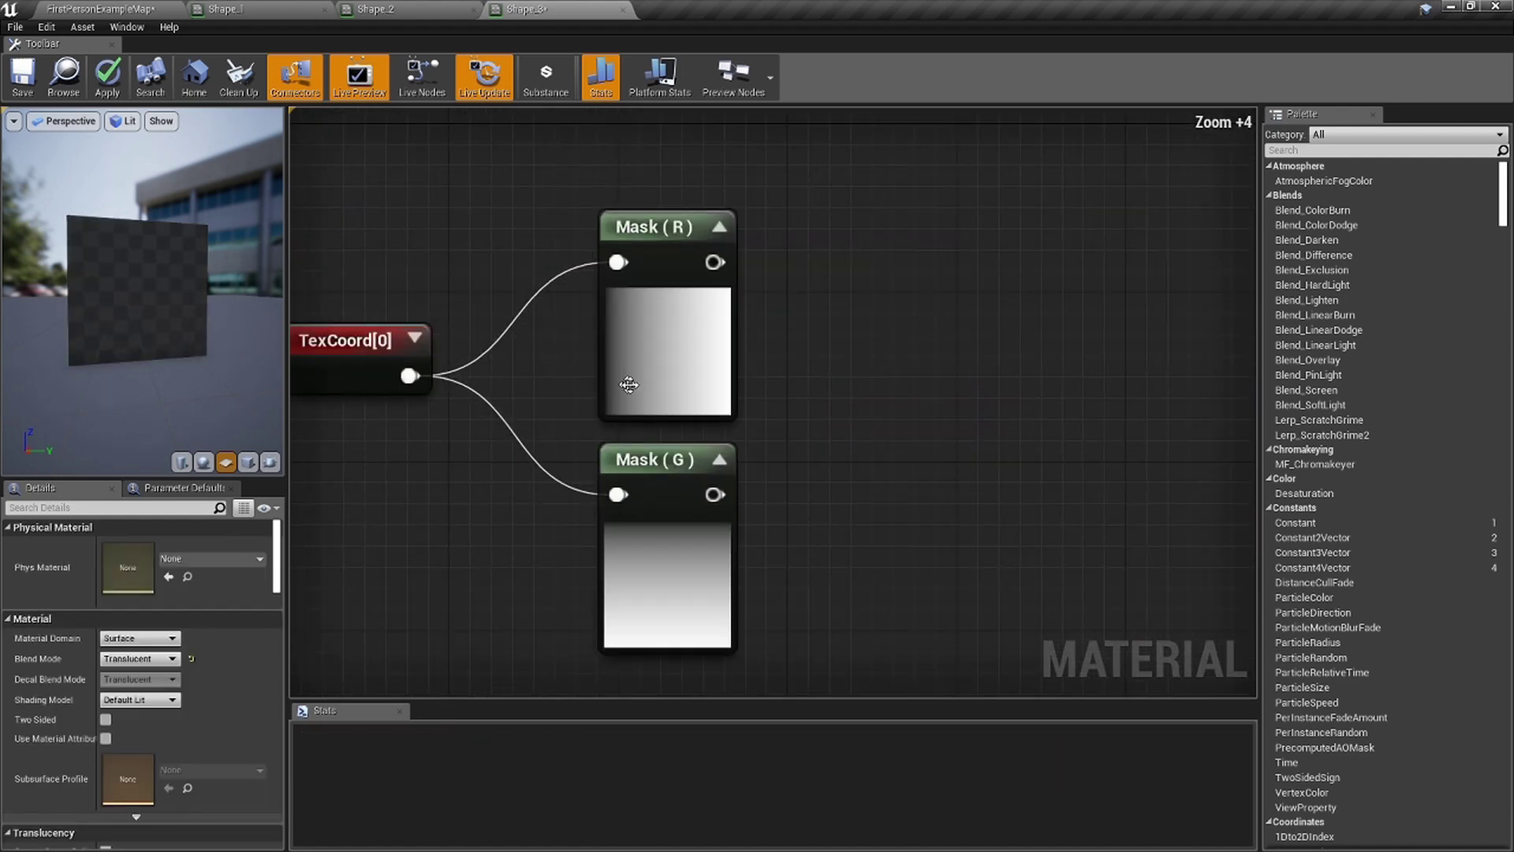
pyautogui.scroll(-2, 627, 386)
pyautogui.moveTo(677, 389); pyautogui.dragTo(648, 254, button='right')
pyautogui.moveTo(775, 429); pyautogui.dragTo(646, 254)
pyautogui.moveTo(647, 449); pyautogui.dragTo(628, 358, button='right')
pyautogui.hotkey('ctrl', 'c')
pyautogui.click(573, 458)
pyautogui.hotkey('ctrl', 'v')
pyautogui.moveTo(632, 429); pyautogui.dragTo(594, 480)
pyautogui.moveTo(594, 480); pyautogui.dragTo(655, 503, button='right')
# Reposition the TexCoord node and connect it to the inputs of both duplicated masks.
pyautogui.moveTo(439, 183); pyautogui.dragTo(387, 456)
pyautogui.moveTo(419, 453); pyautogui.dragTo(353, 376, button='right')
pyautogui.moveTo(353, 376); pyautogui.dragTo(551, 424)
pyautogui.moveTo(551, 613); pyautogui.dragTo(347, 371)
# Add a OneMinus node after the duplicated R mask, expand its preview and align it with the mask.
pyautogui.moveTo(628, 422); pyautogui.dragTo(746, 424)
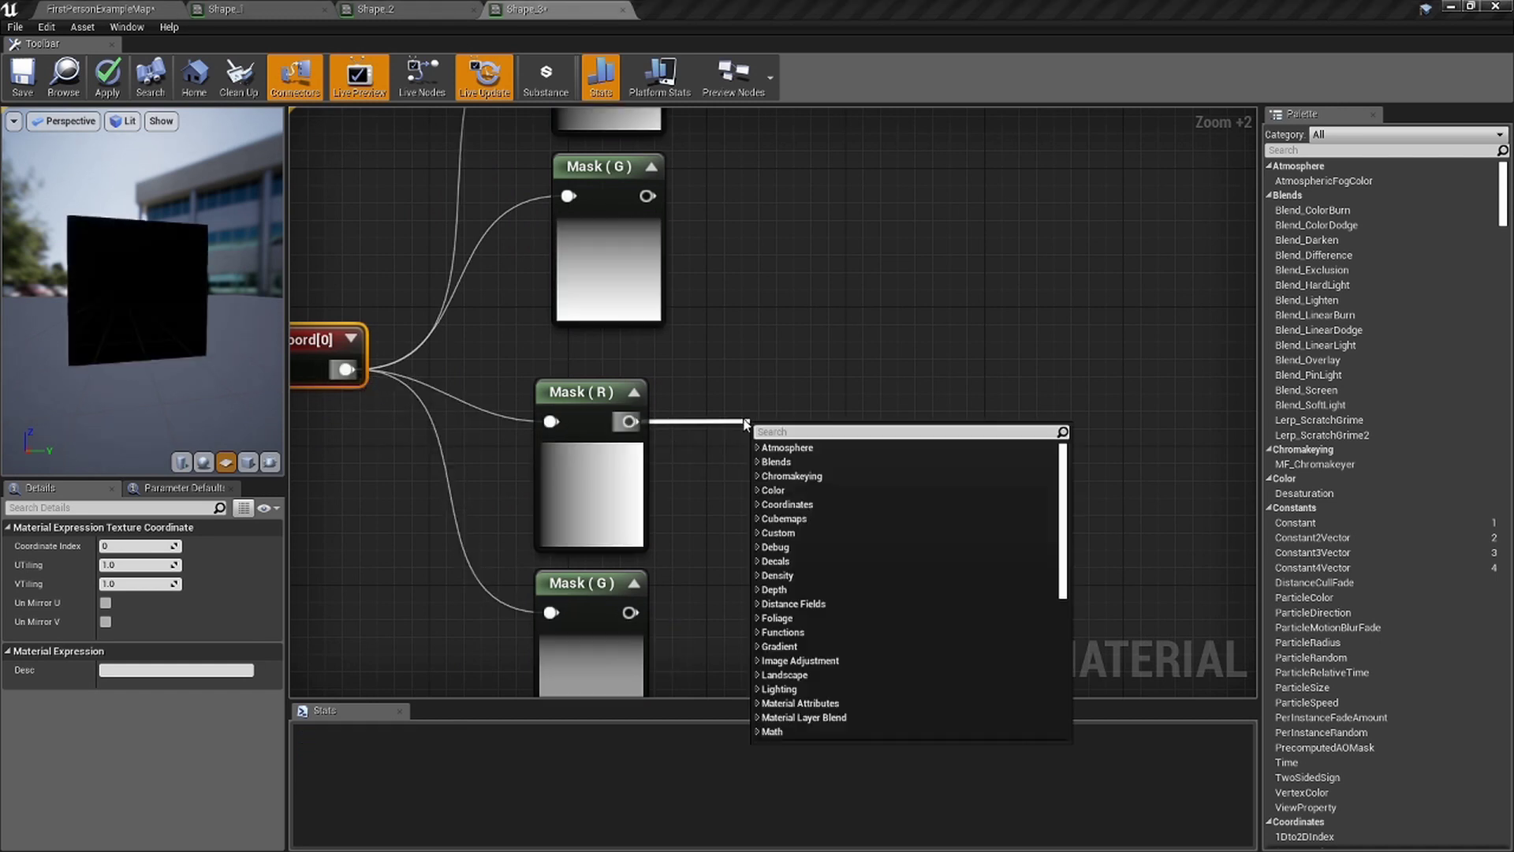
pyautogui.write('one')
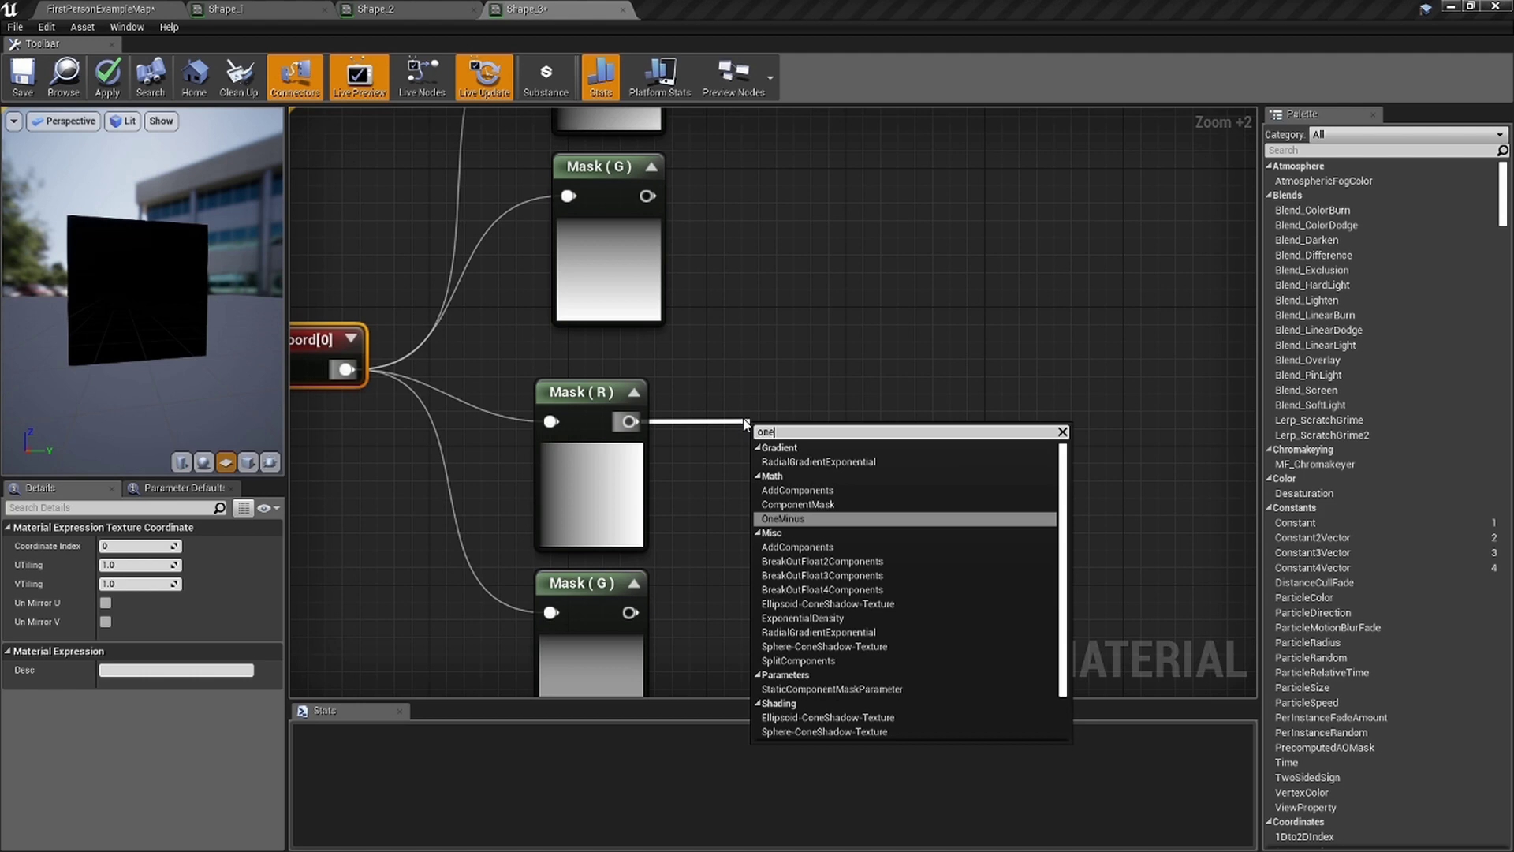
pyautogui.press('Return')
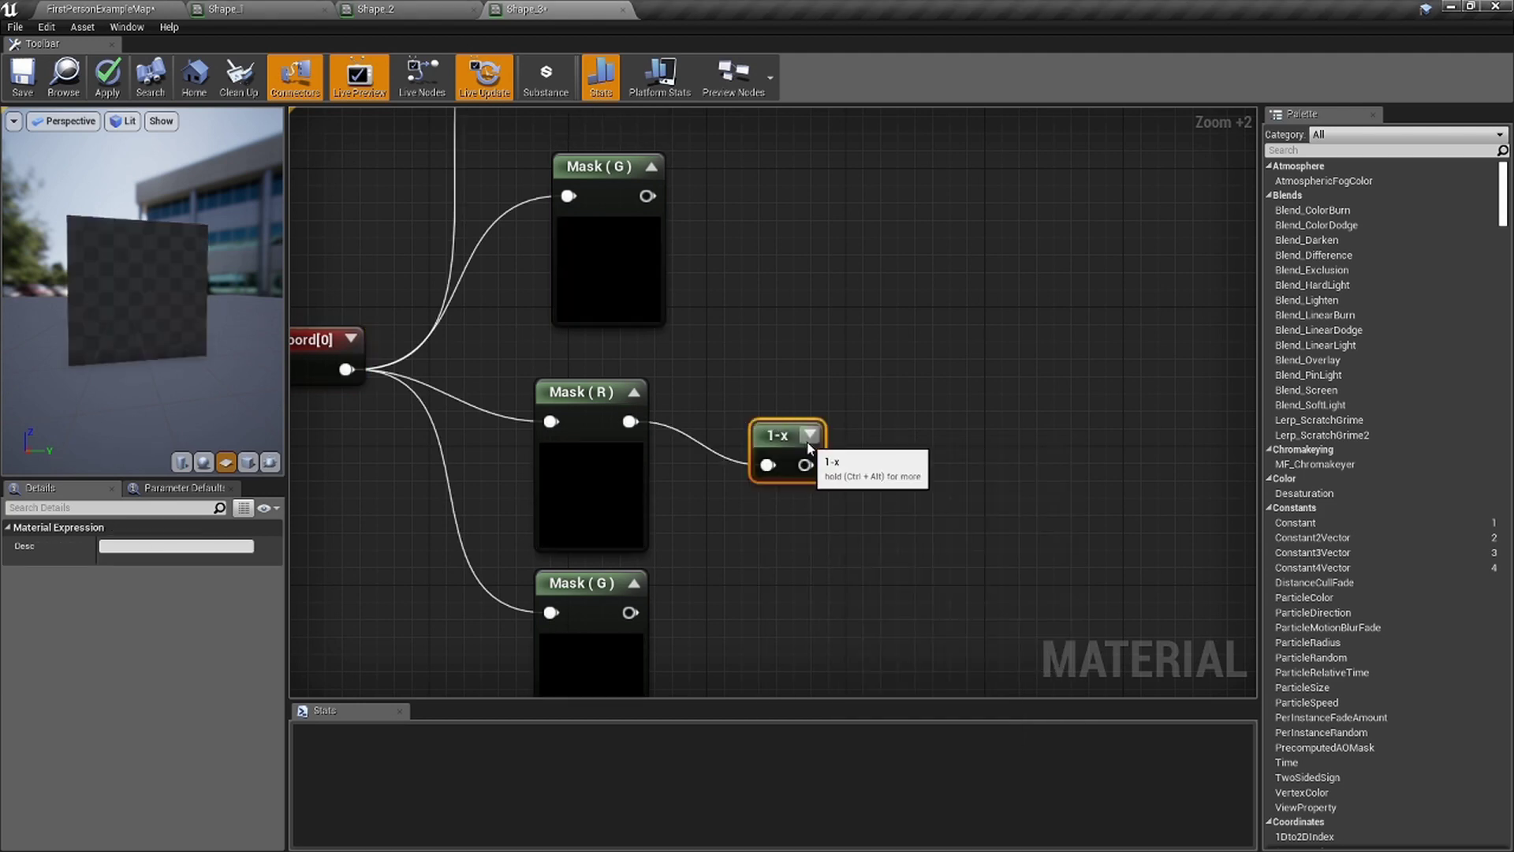
pyautogui.click(810, 436)
pyautogui.moveTo(827, 430); pyautogui.dragTo(836, 388)
pyautogui.moveTo(804, 524); pyautogui.dragTo(755, 375, button='right')
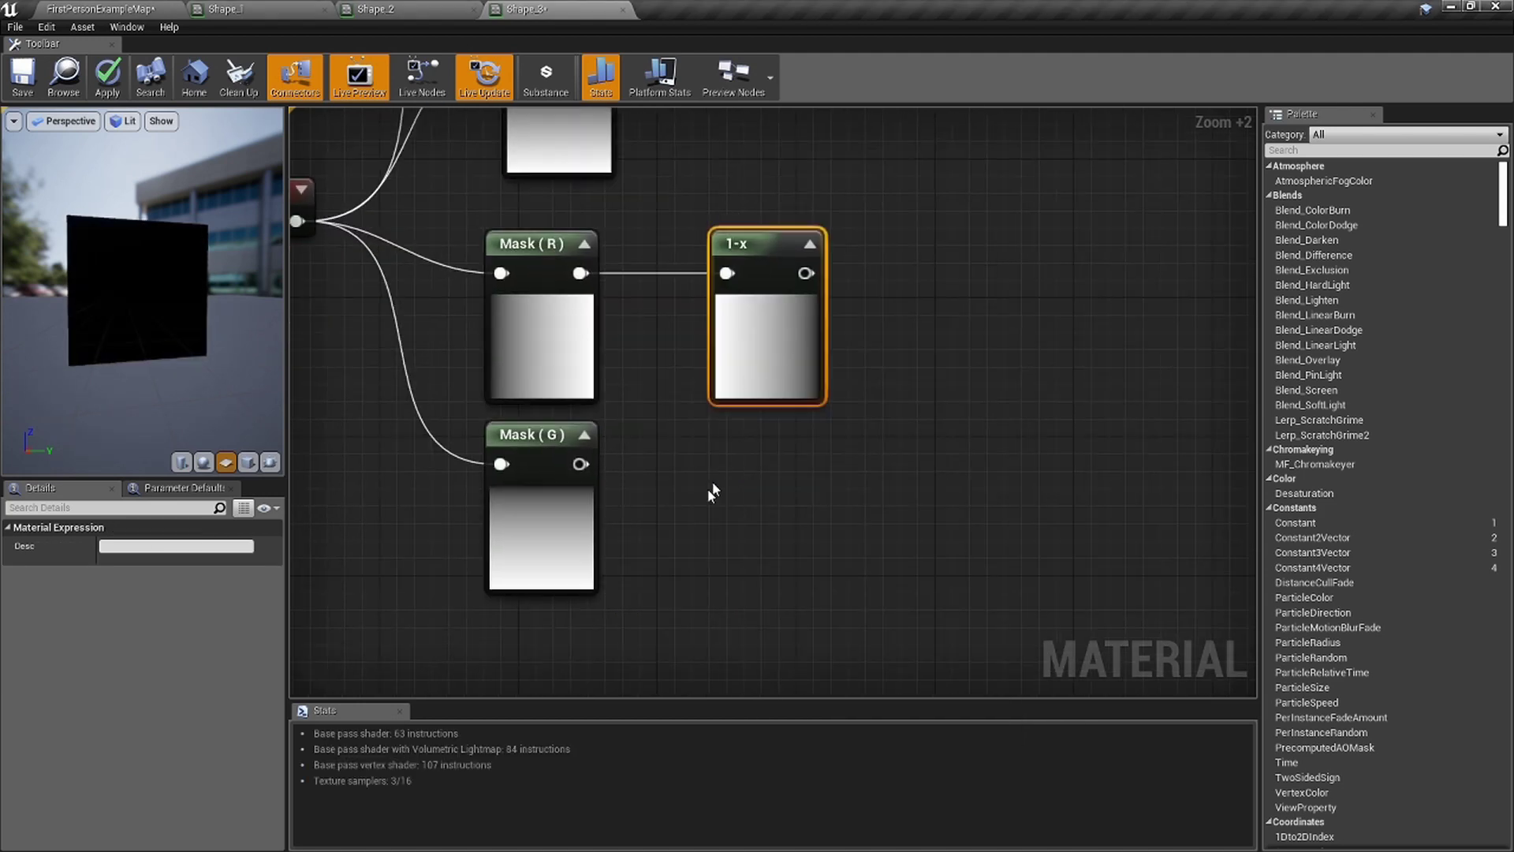
# Duplicate the OneMinus node and connect the duplicated G mask to the copy.
pyautogui.hotkey('ctrl', 'w')
pyautogui.moveTo(653, 500); pyautogui.dragTo(733, 458)
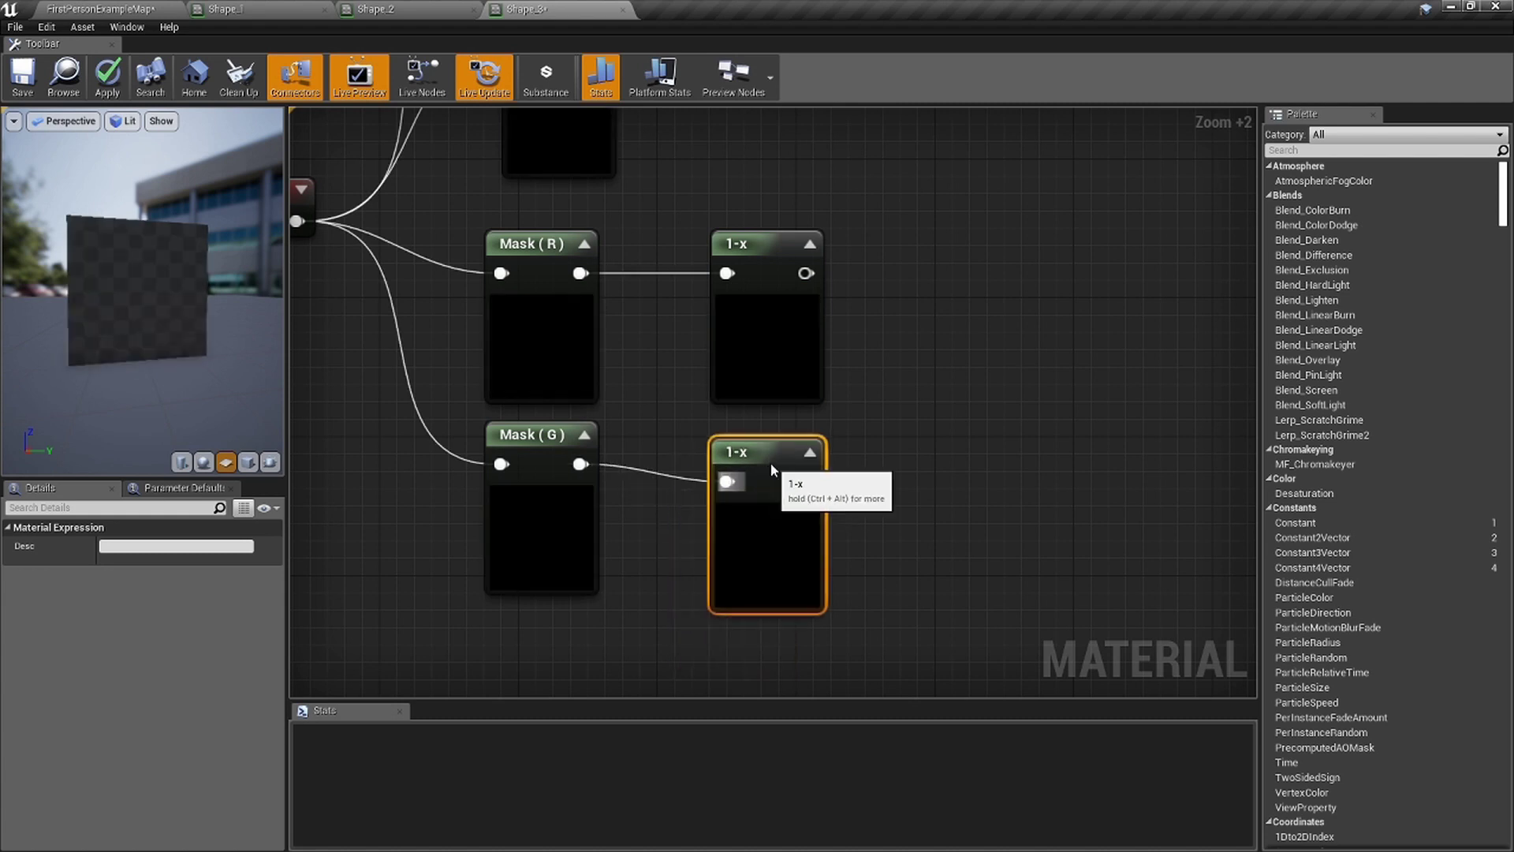
pyautogui.scroll(-3, 762, 459)
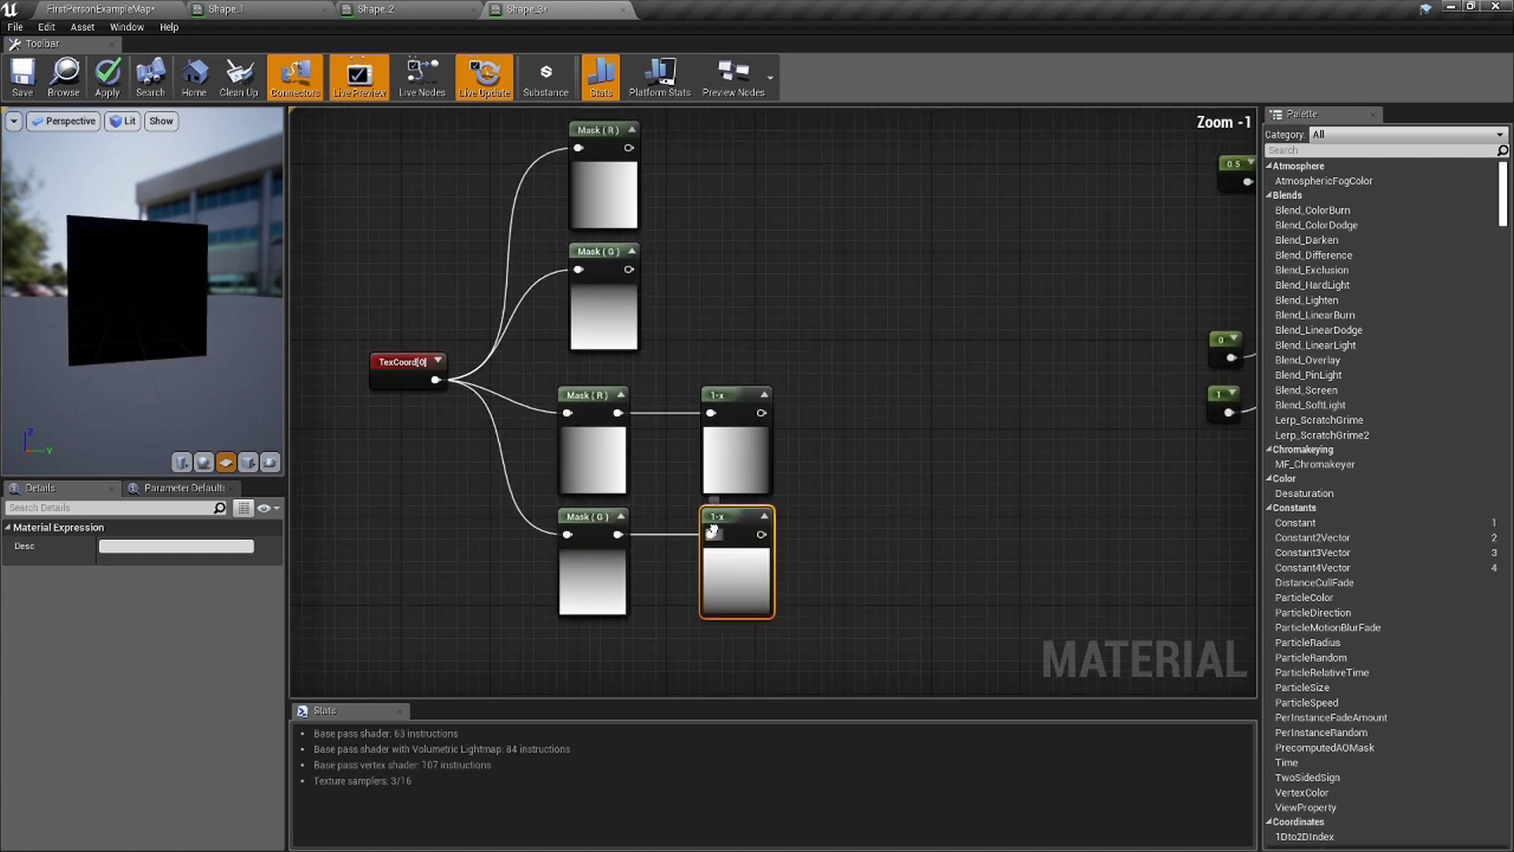
# Rearrange the graph so the upper masks line up with the OneMinus nodes, with TexCoord and the lower masks further left.
pyautogui.moveTo(716, 331); pyautogui.dragTo(727, 201)
pyautogui.moveTo(637, 597); pyautogui.dragTo(602, 498)
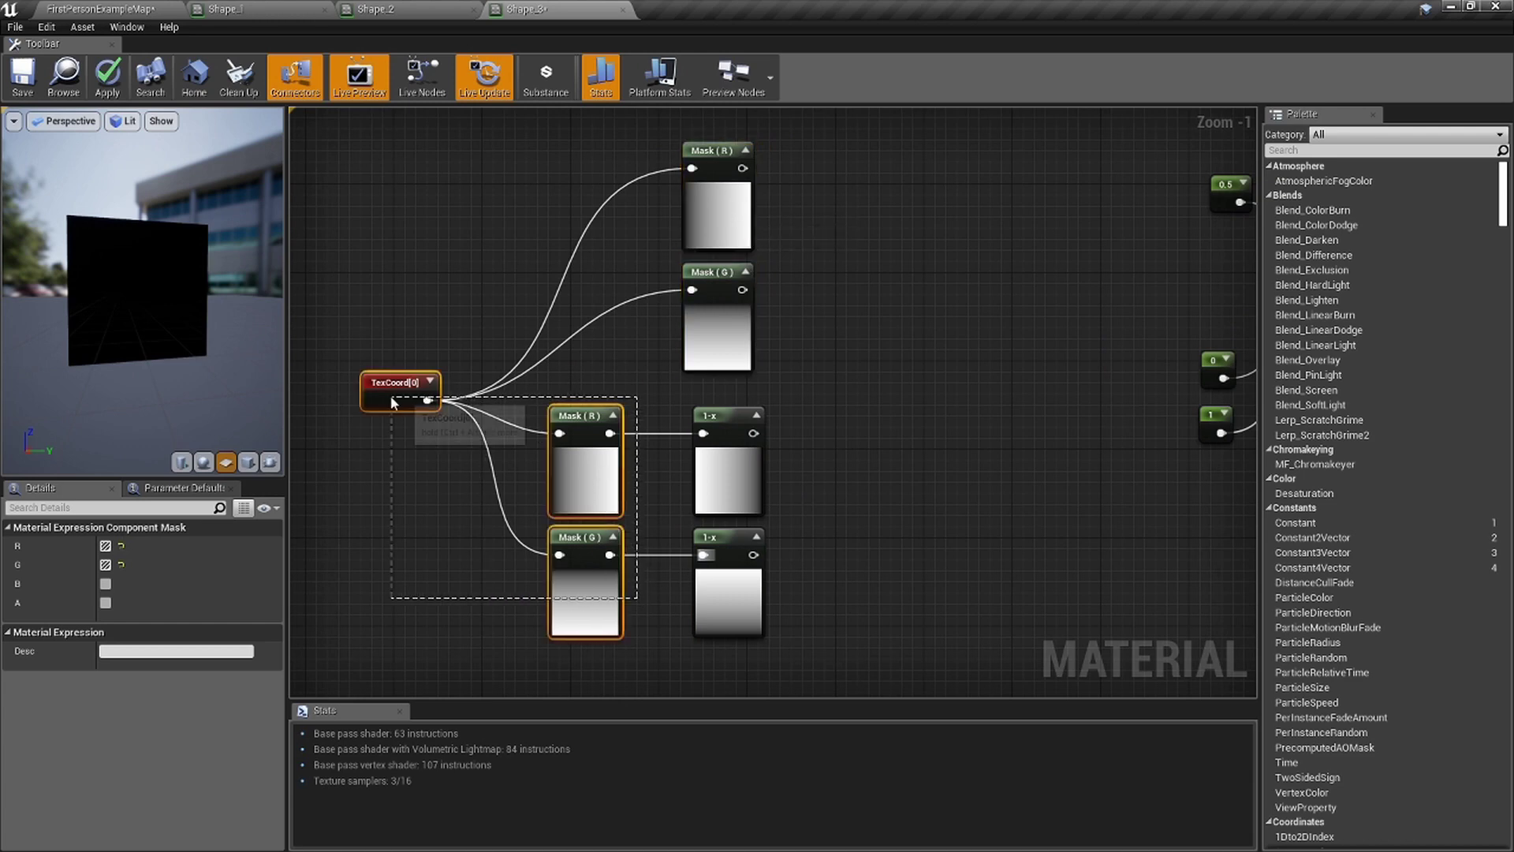
pyautogui.moveTo(391, 398); pyautogui.dragTo(377, 396)
pyautogui.moveTo(375, 395); pyautogui.dragTo(332, 395)
pyautogui.moveTo(679, 387); pyautogui.dragTo(495, 437, button='right')
# Add a Power node after the upper R mask, with its preview expanded and aligned beside the mask.
pyautogui.scroll(4, 602, 279)
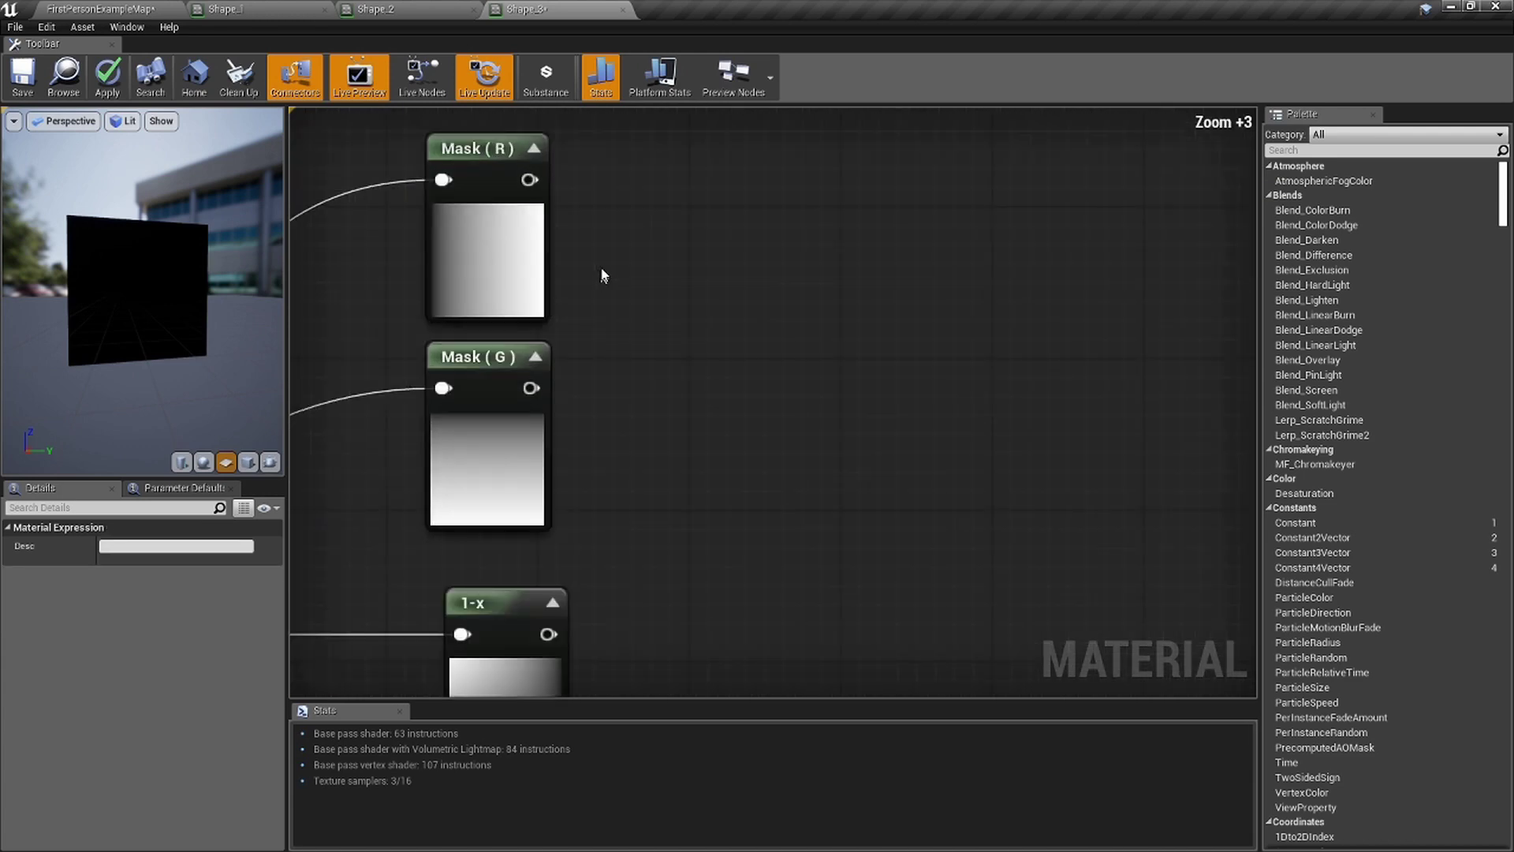
pyautogui.moveTo(525, 217); pyautogui.dragTo(590, 215)
pyautogui.write('power')
pyautogui.press('Return')
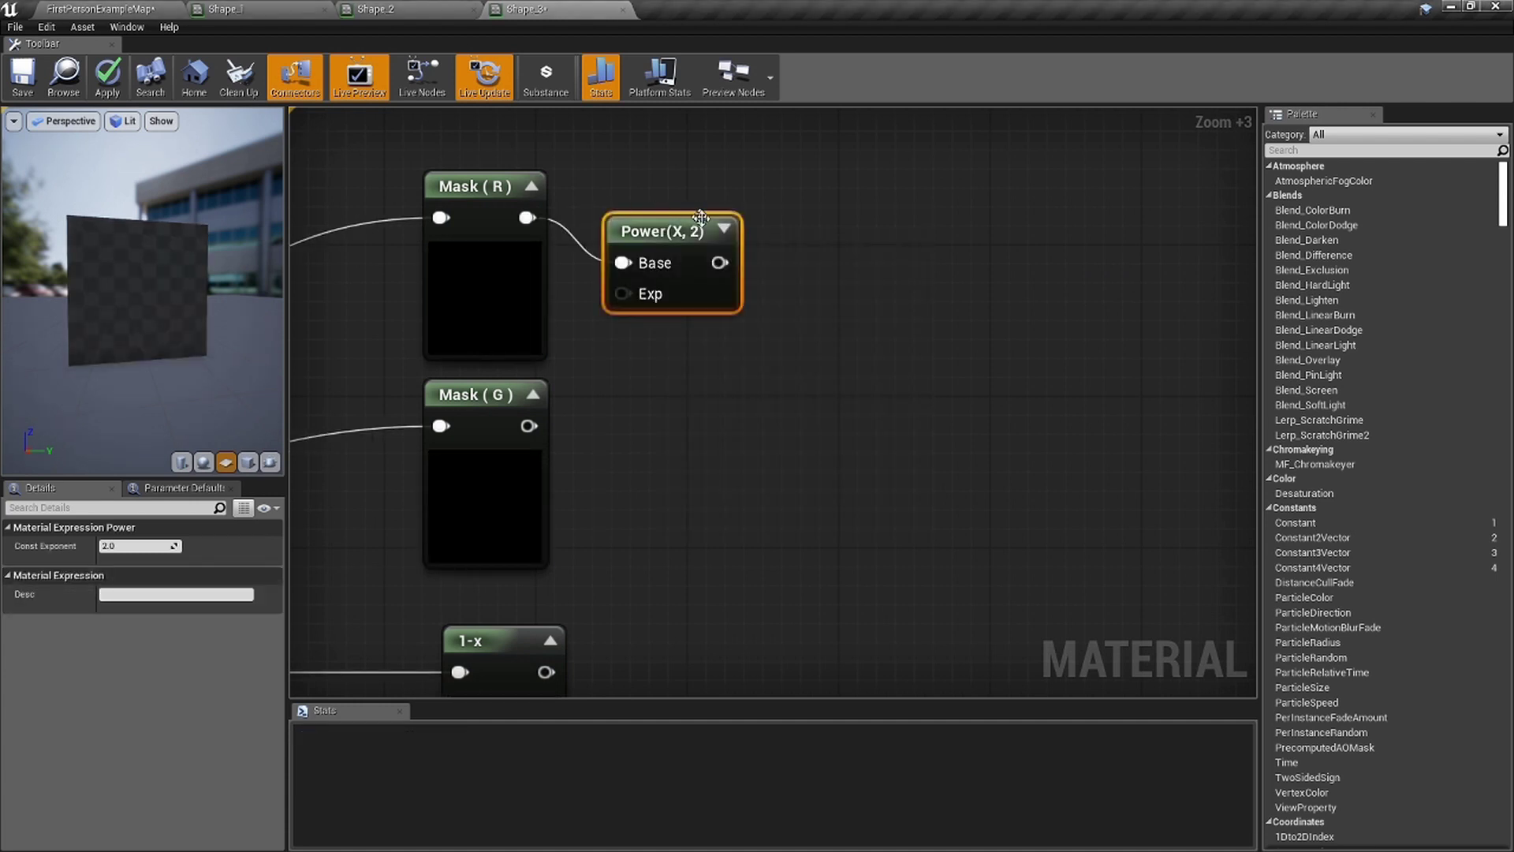
pyautogui.moveTo(700, 217); pyautogui.dragTo(726, 173)
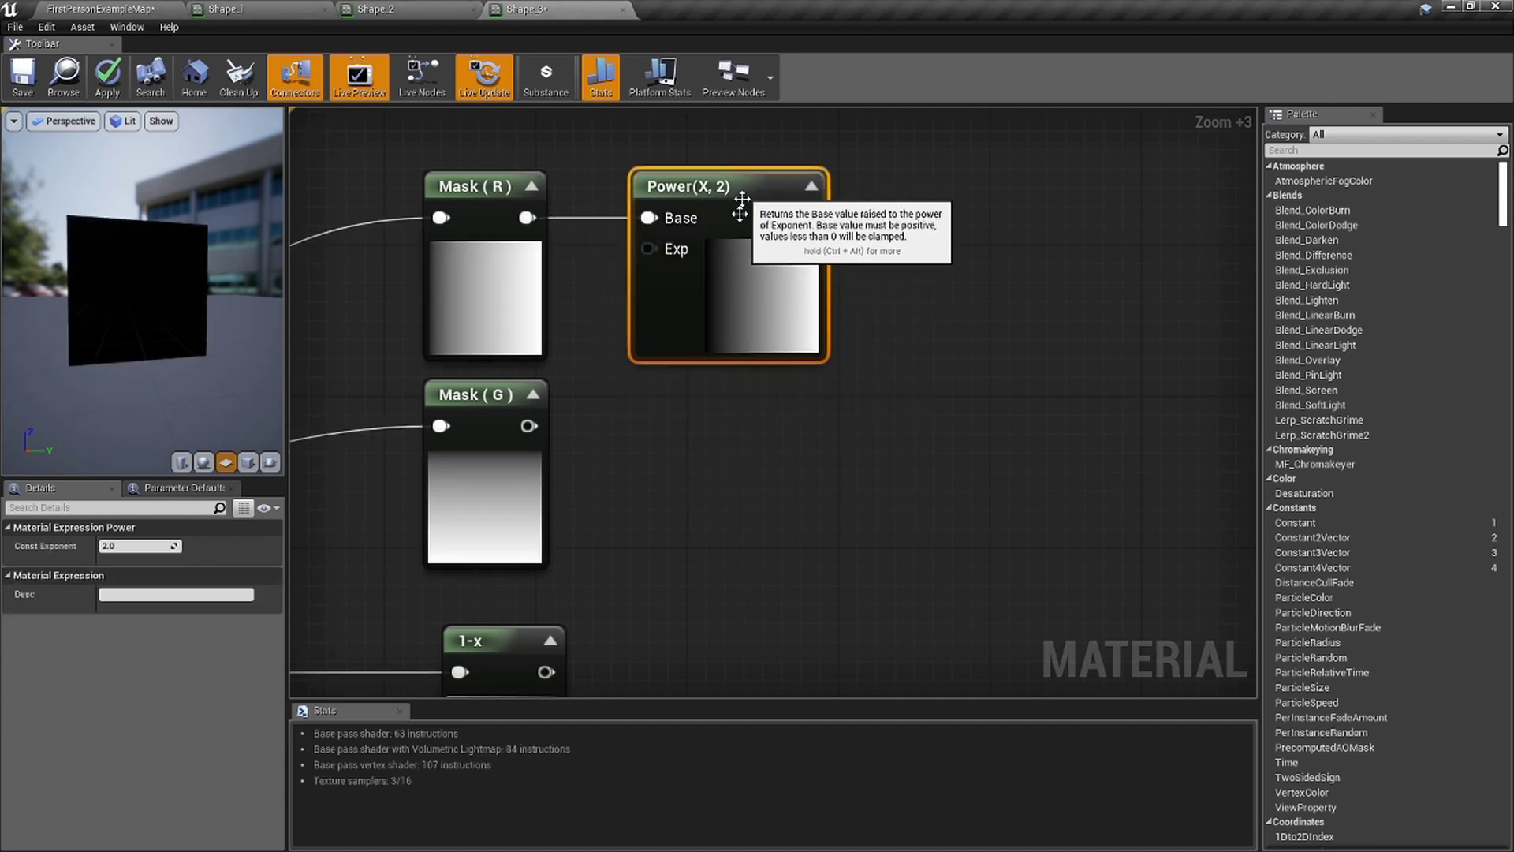
# Set the Power node's constant exponent to 40.
pyautogui.click(153, 547)
pyautogui.write('510')
pyautogui.press('Return')
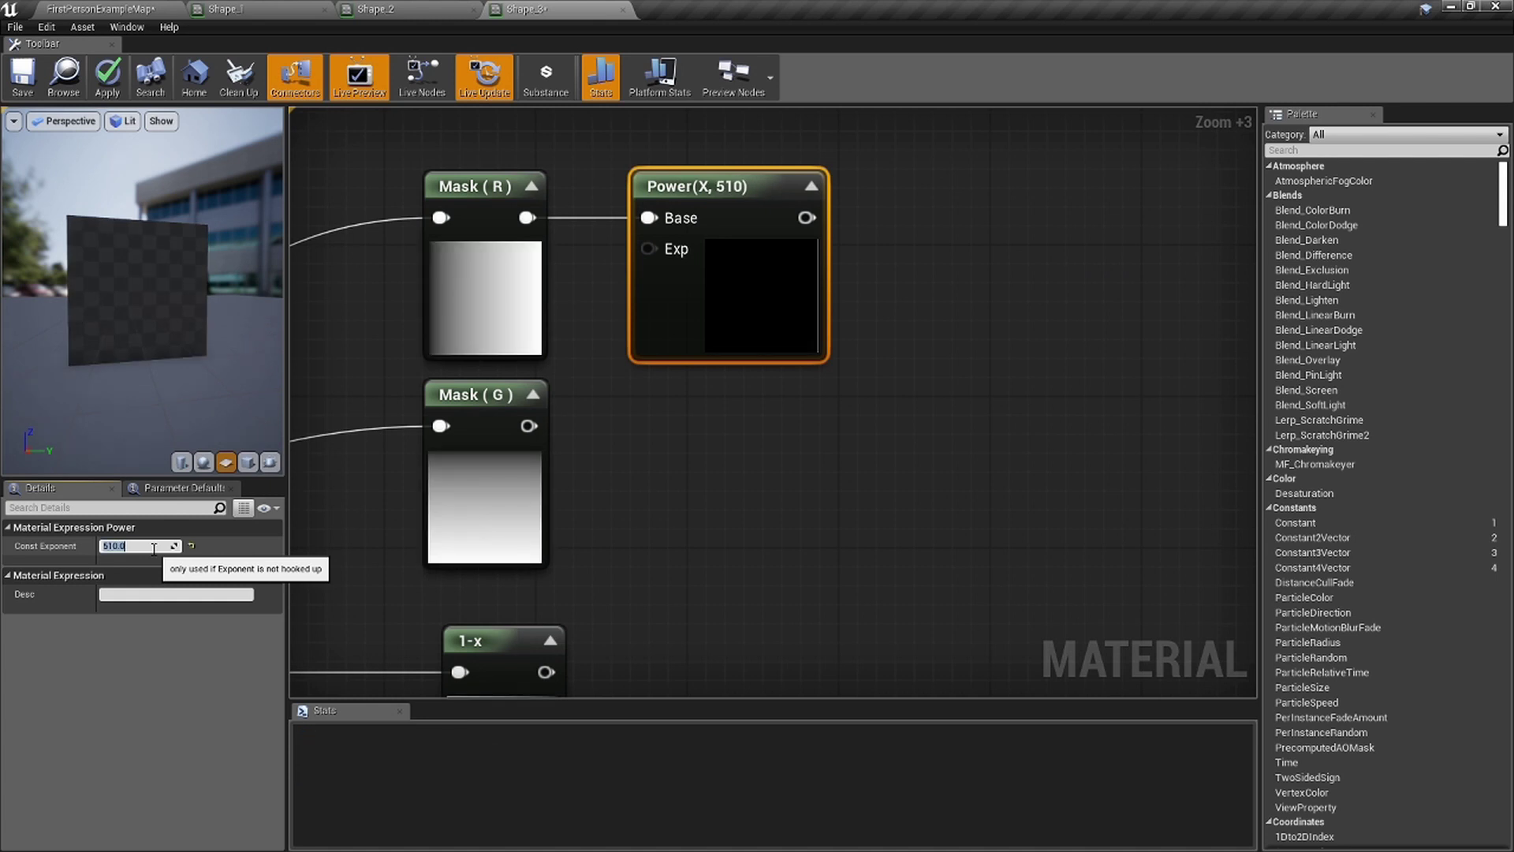
pyautogui.write('40')
pyautogui.press('Return')
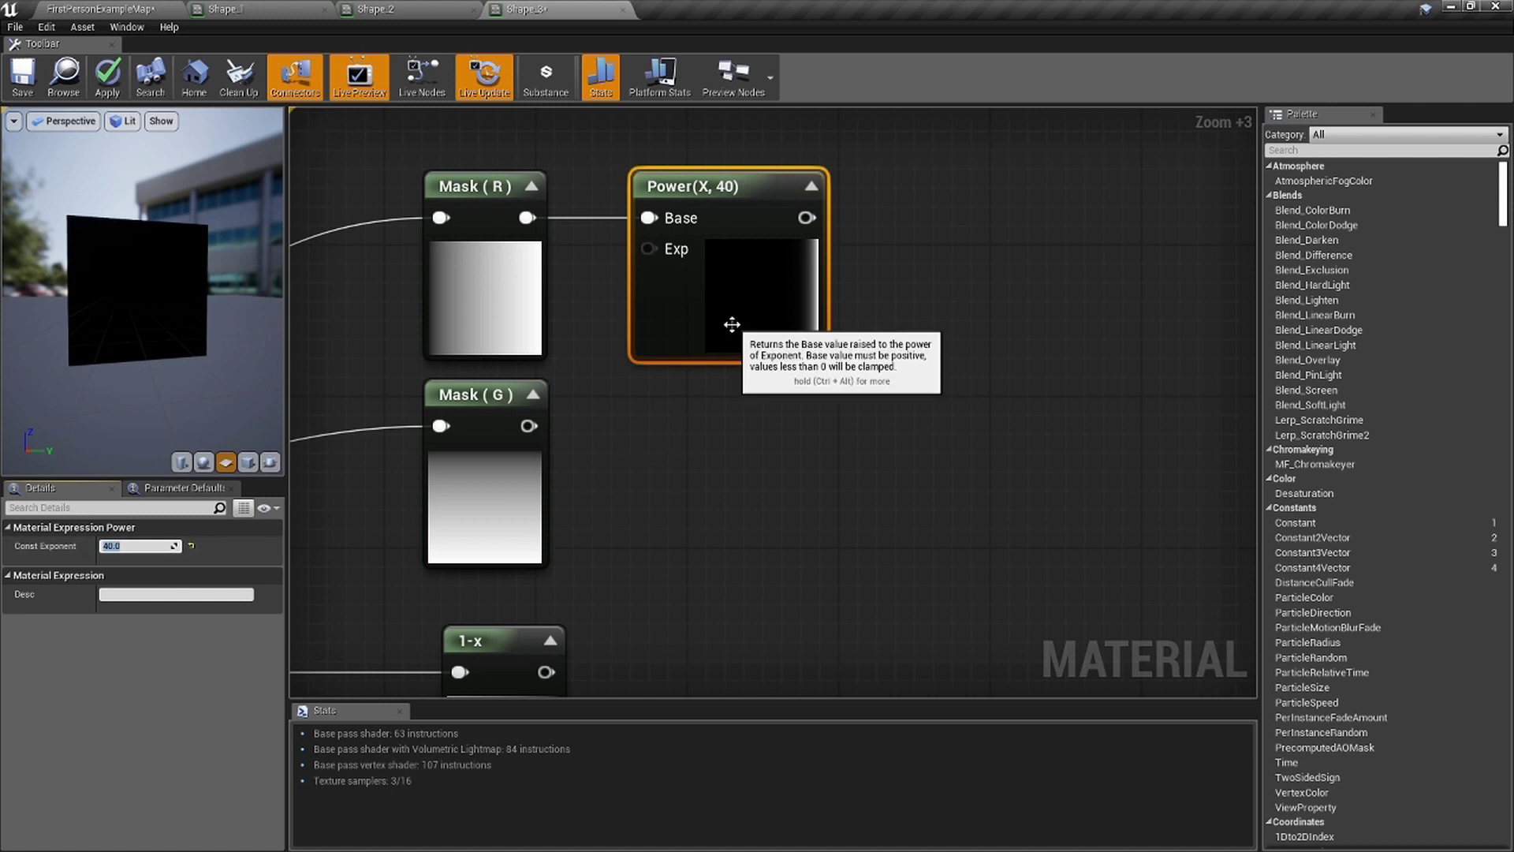
# Duplicate the Power node three times and connect the copies to the upper G mask and both OneMinus nodes.
pyautogui.hotkey('ctrl', 'w')
pyautogui.moveTo(527, 427); pyautogui.dragTo(687, 464)
pyautogui.moveTo(702, 692); pyautogui.dragTo(560, 459, button='right')
pyautogui.hotkey('ctrl', 'w')
pyautogui.moveTo(443, 450); pyautogui.dragTo(621, 436)
pyautogui.moveTo(694, 590); pyautogui.dragTo(697, 441, button='right')
pyautogui.hotkey('ctrl', 'w')
pyautogui.moveTo(447, 509); pyautogui.dragTo(588, 570)
pyautogui.scroll(-5, 589, 572)
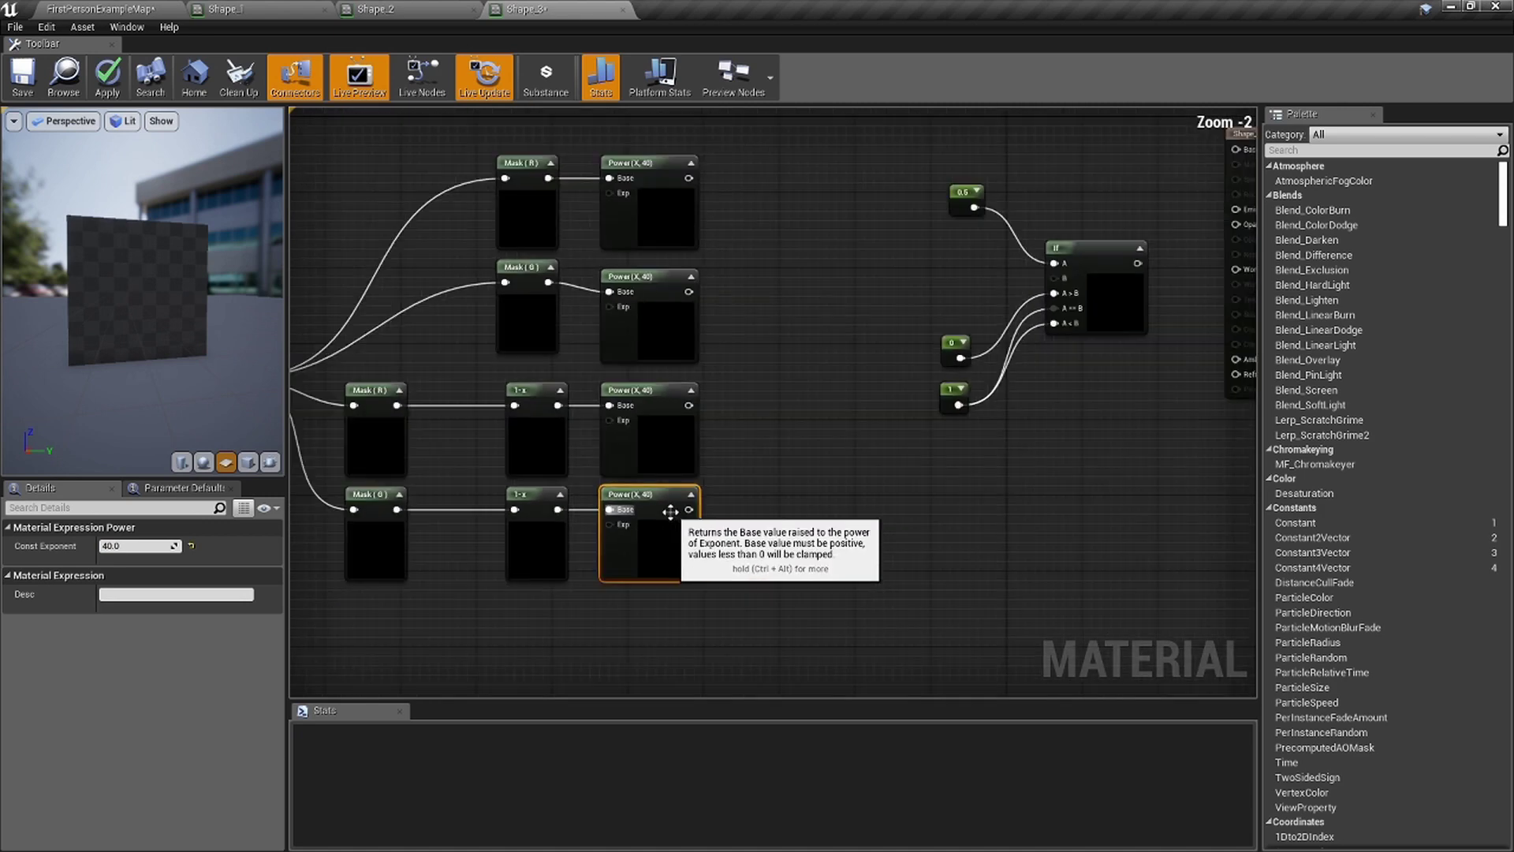
# Place three Add nodes beside the Power nodes: one upper, one lower and one between them further right.
pyautogui.moveTo(733, 541); pyautogui.dragTo(869, 559, button='right')
pyautogui.moveTo(869, 558); pyautogui.dragTo(341, 202)
pyautogui.scroll(6, 777, 236)
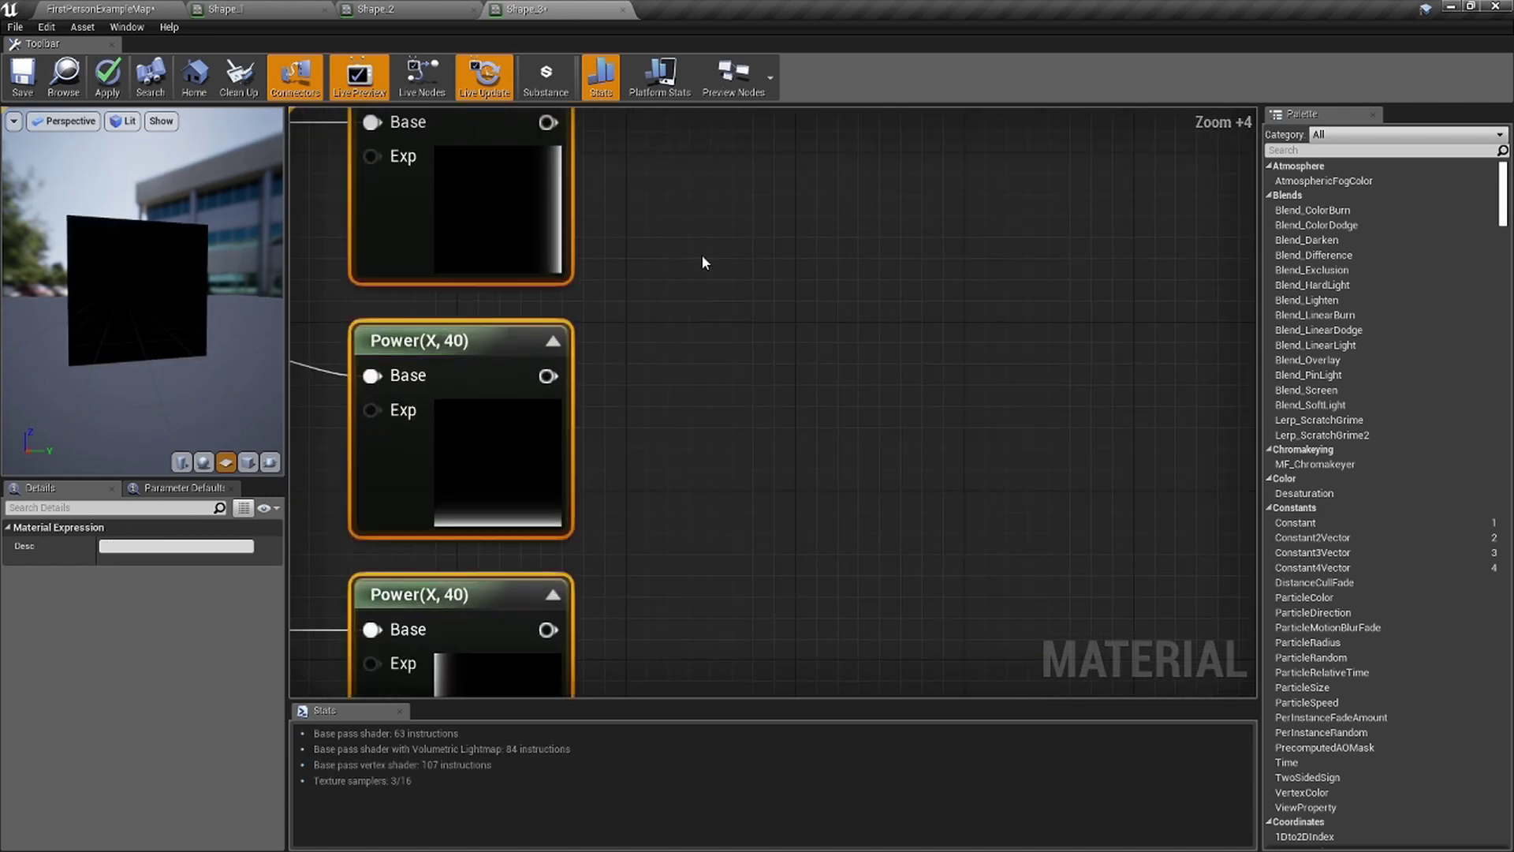
pyautogui.press('a')
pyautogui.click(704, 247)
pyautogui.scroll(-4, 781, 386)
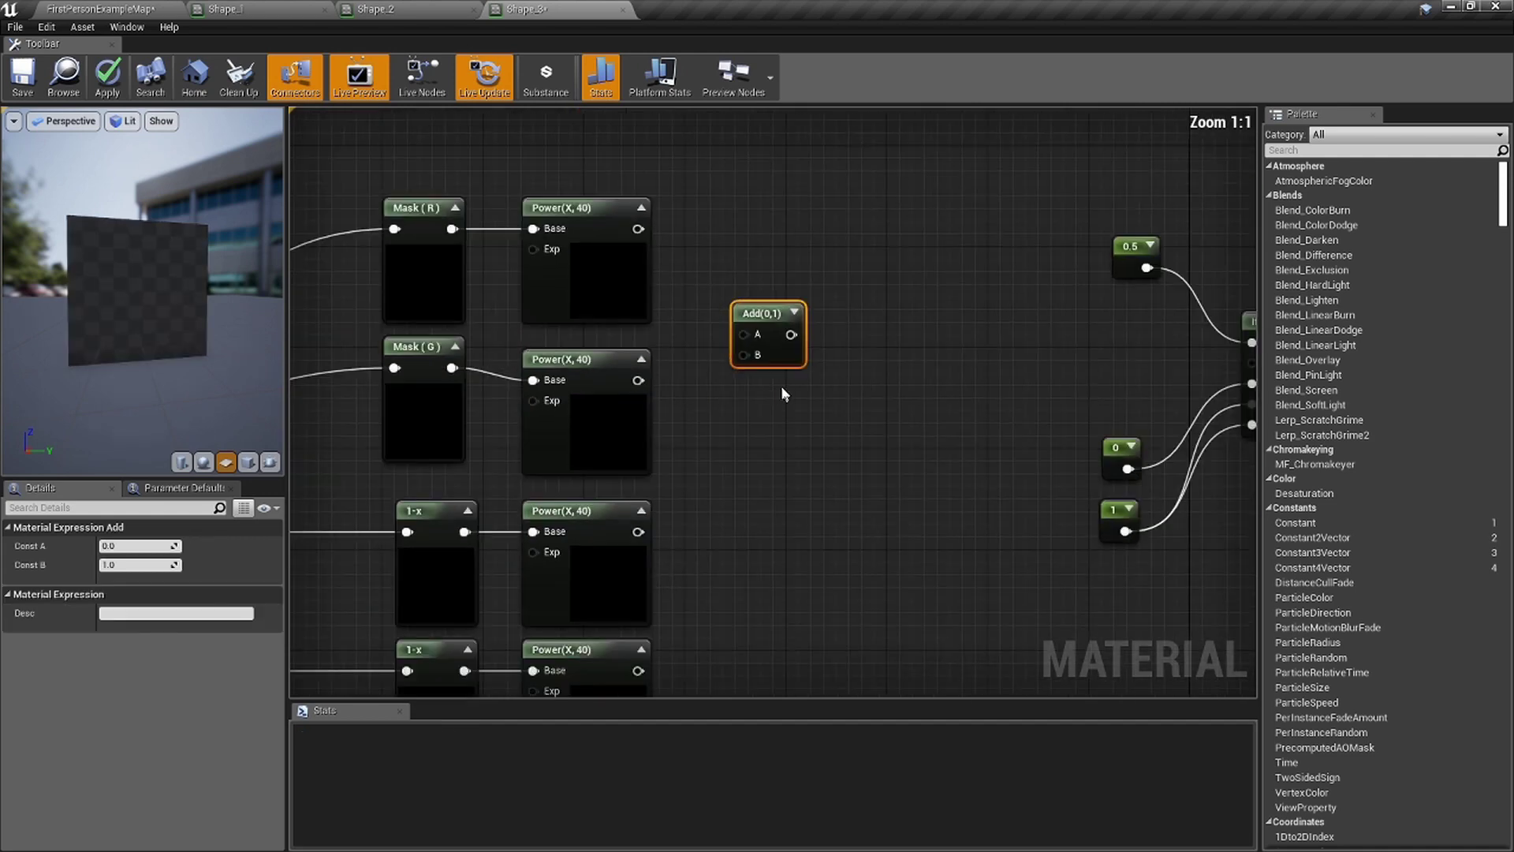
pyautogui.moveTo(781, 386); pyautogui.dragTo(723, 241, button='right')
pyautogui.press('a')
pyautogui.click(663, 462)
pyautogui.moveTo(807, 316); pyautogui.dragTo(754, 397, button='right')
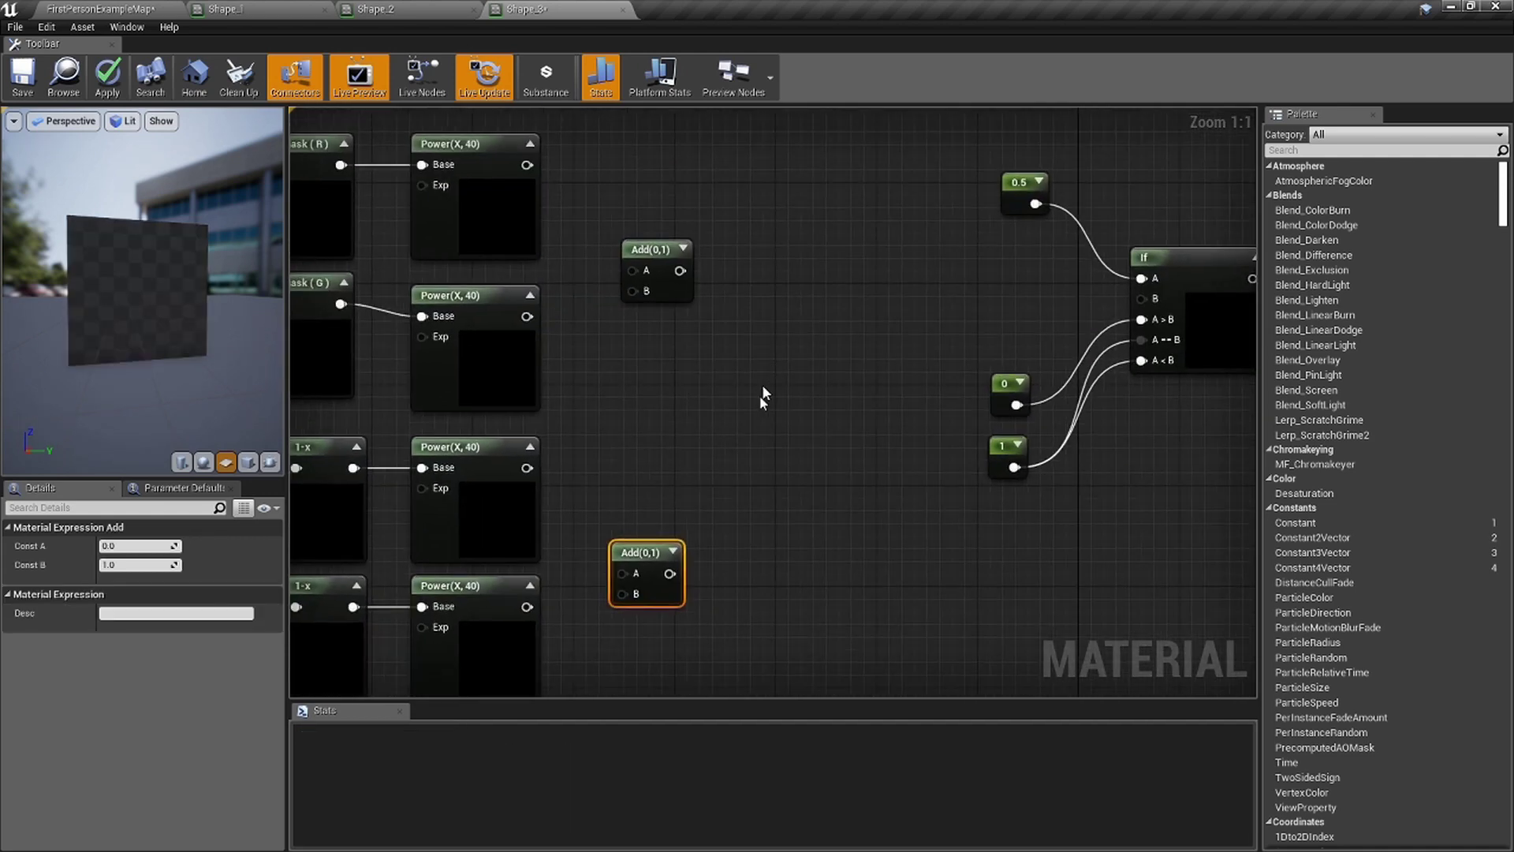
pyautogui.press('a')
pyautogui.click(754, 397)
# Connect the upper two Power nodes to A and B of the upper Add node and expand its preview.
pyautogui.moveTo(528, 164); pyautogui.dragTo(527, 316)
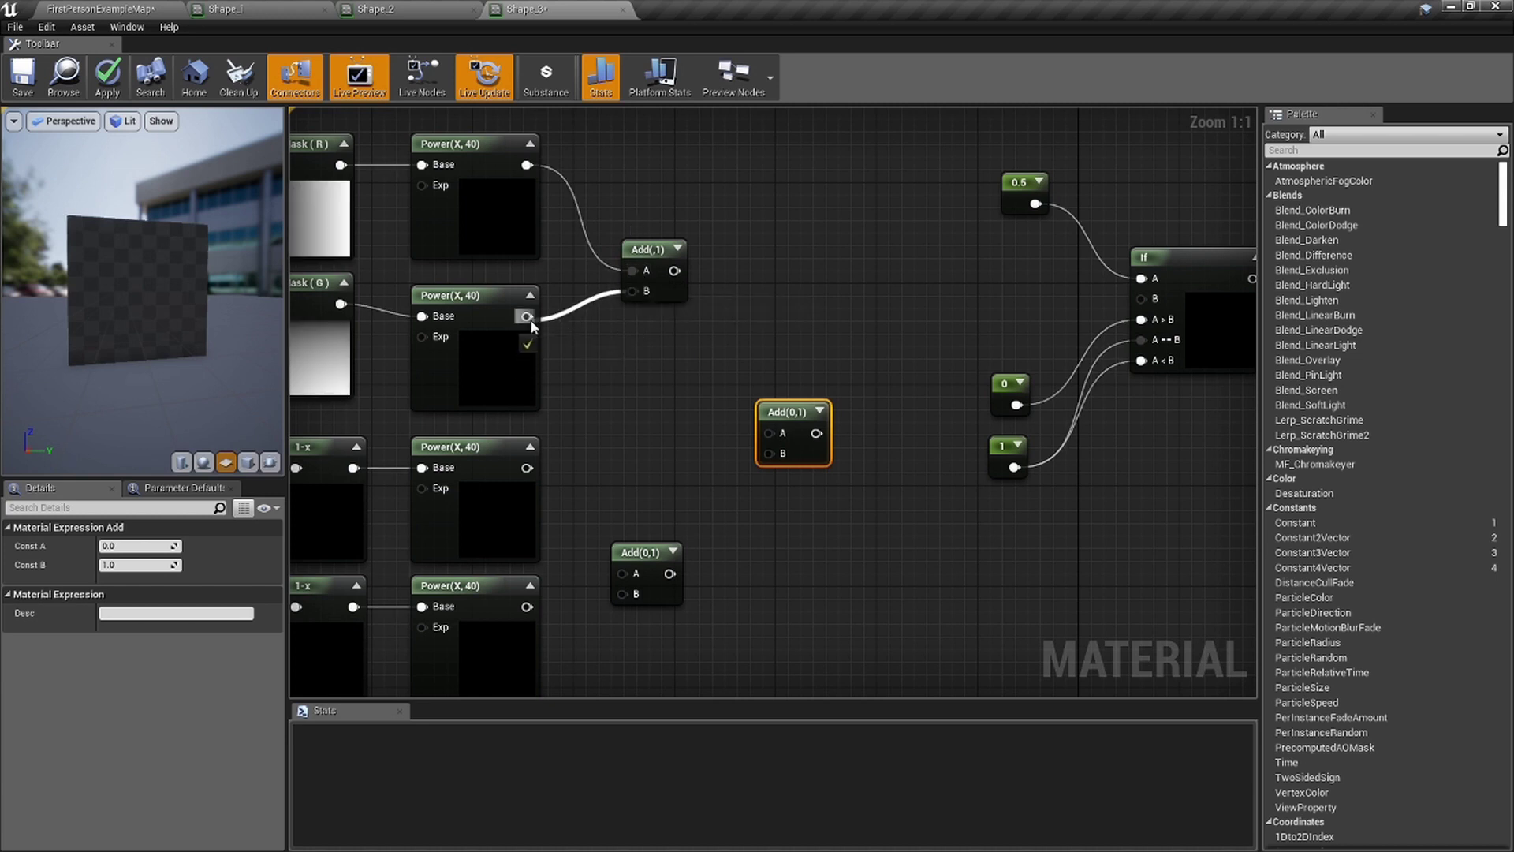
pyautogui.click(668, 248)
pyautogui.moveTo(668, 438); pyautogui.dragTo(658, 357, button='right')
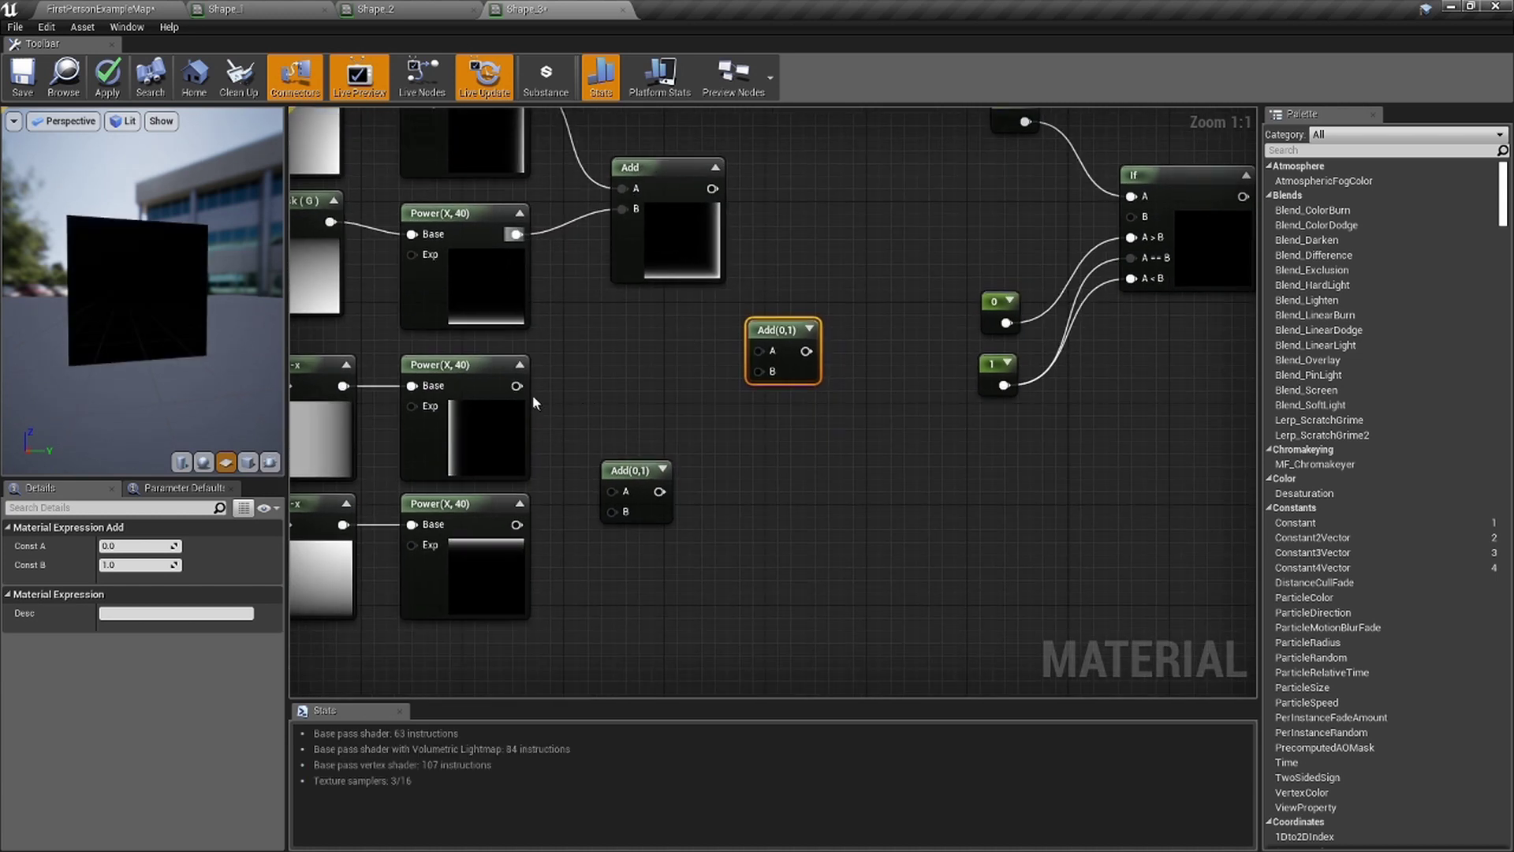
# Connect the lower two Power nodes to A and B of the lower Add node and expand its preview.
pyautogui.moveTo(517, 386); pyautogui.dragTo(611, 491)
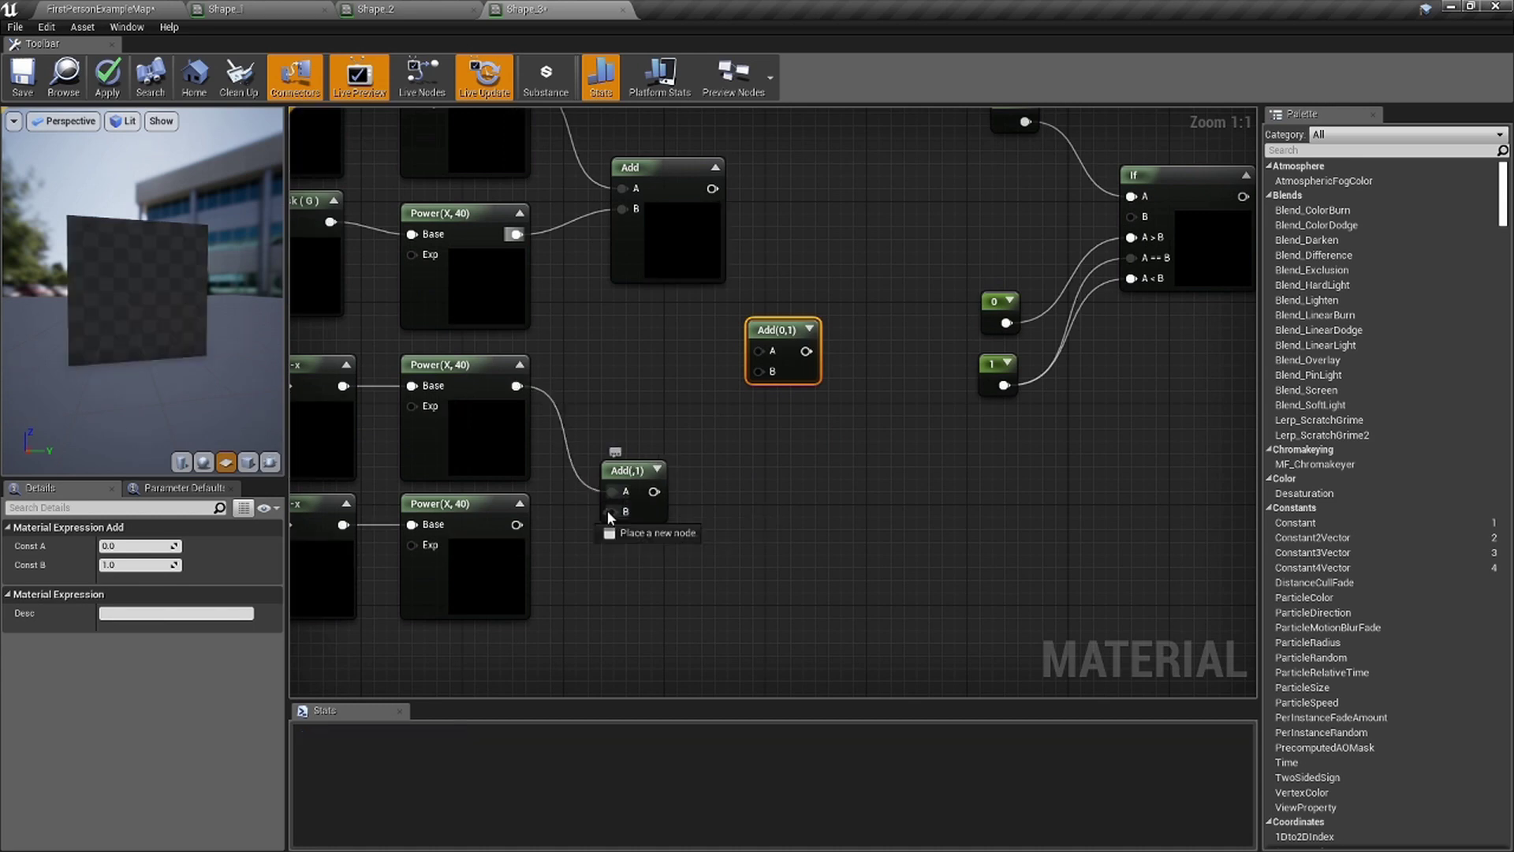
pyautogui.moveTo(523, 532); pyautogui.dragTo(521, 526)
pyautogui.click(657, 469)
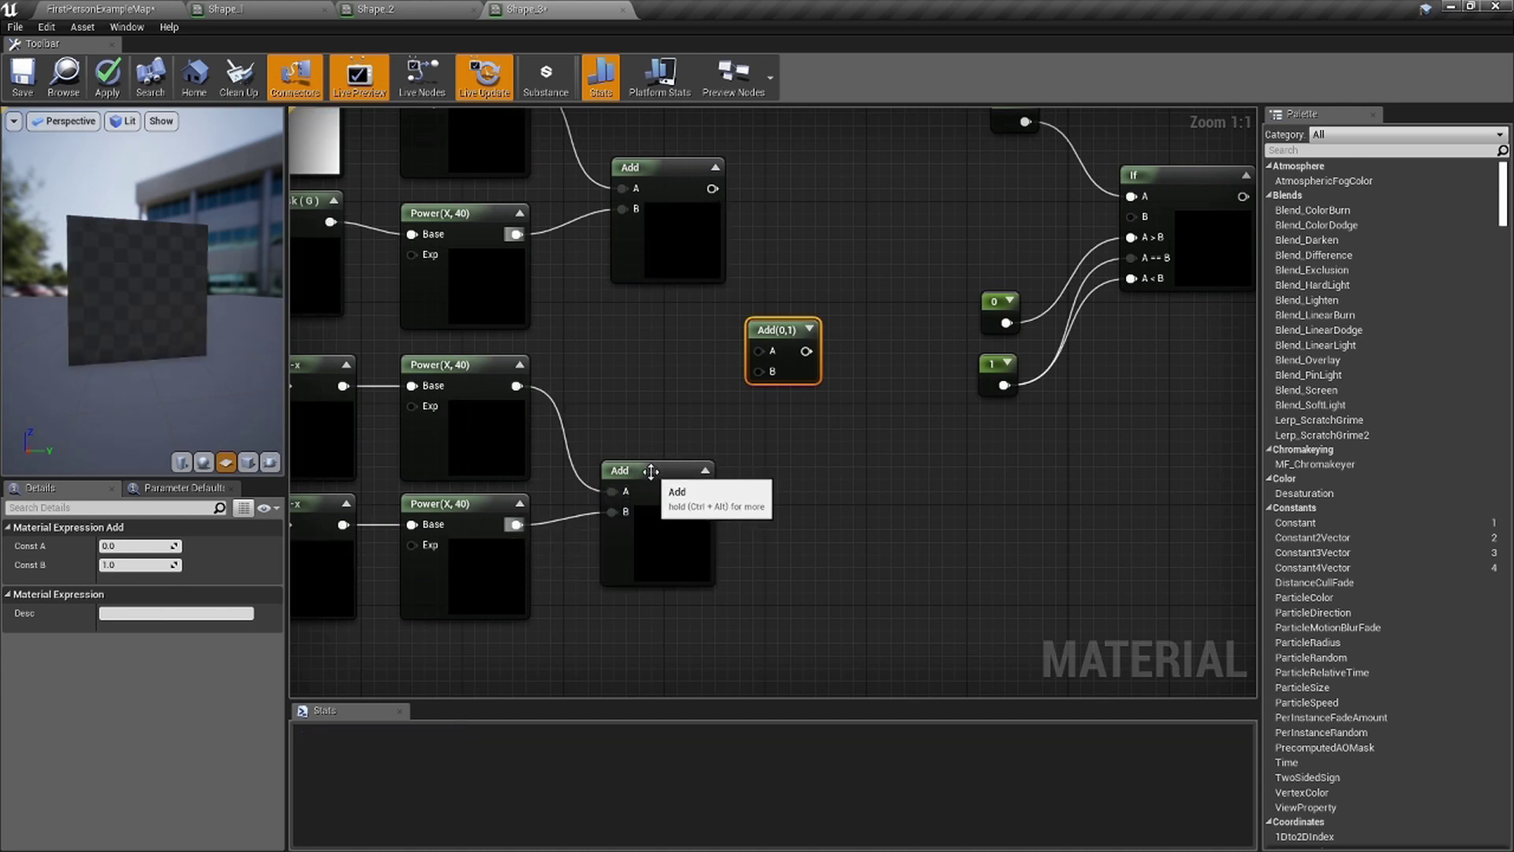
# Feed the upper and lower Add nodes into A and B of the third Add node and expand its preview.
pyautogui.moveTo(712, 446); pyautogui.dragTo(639, 516, button='right')
pyautogui.moveTo(625, 529); pyautogui.dragTo(633, 245)
pyautogui.click(723, 385)
pyautogui.moveTo(723, 385); pyautogui.dragTo(742, 369)
pyautogui.moveTo(776, 392); pyautogui.dragTo(583, 425, button='right')
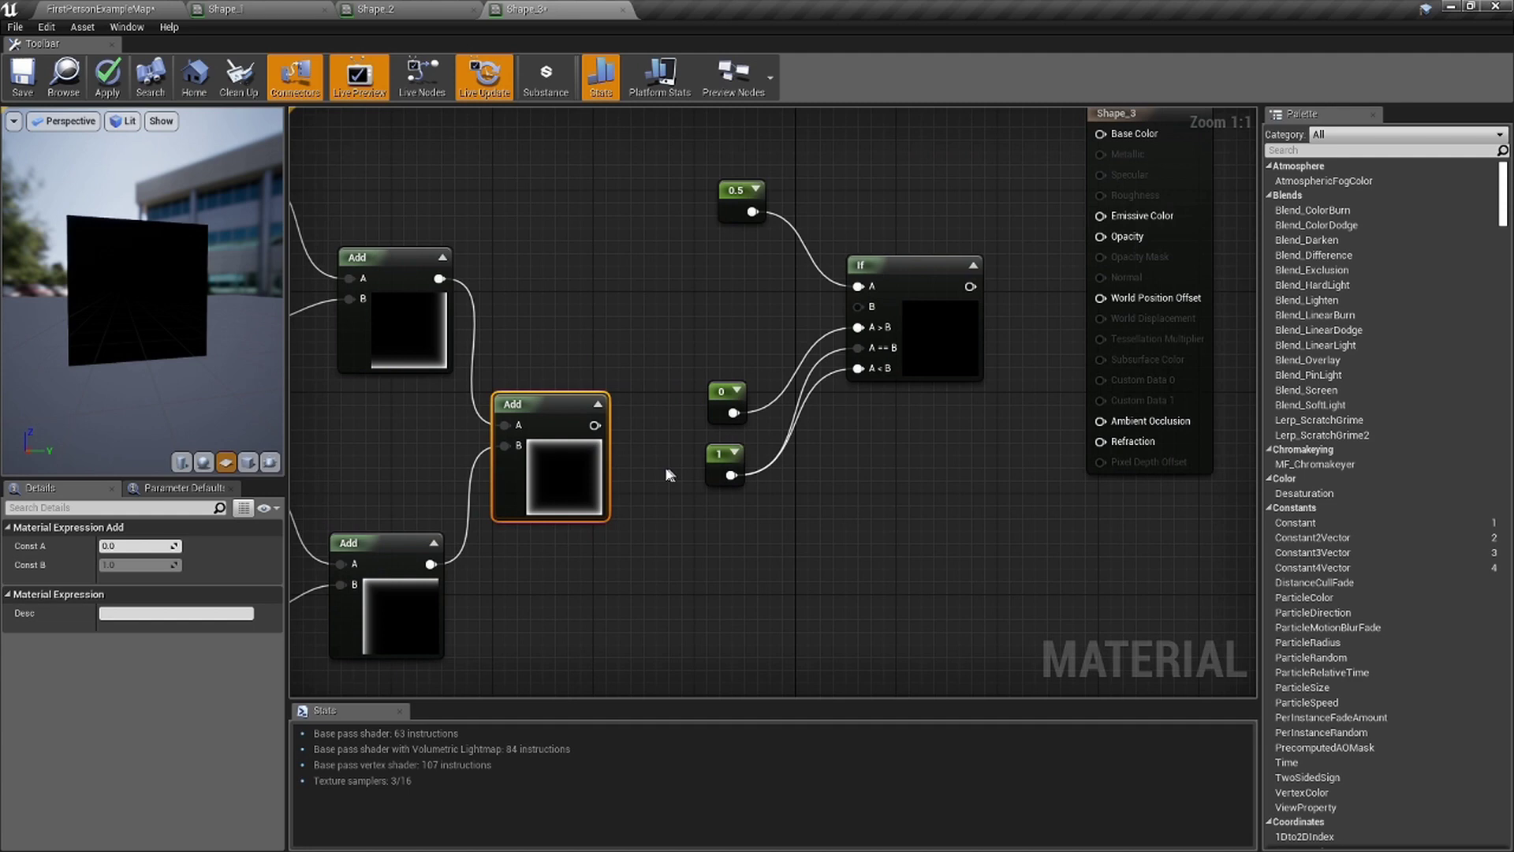
# Add a OneMinus node to the output of the final Add node.
pyautogui.scroll(-6, 636, 418)
pyautogui.moveTo(621, 476); pyautogui.dragTo(765, 457, button='right')
pyautogui.moveTo(755, 507); pyautogui.dragTo(527, 339)
pyautogui.scroll(7, 762, 344)
pyautogui.scroll(-2, 769, 497)
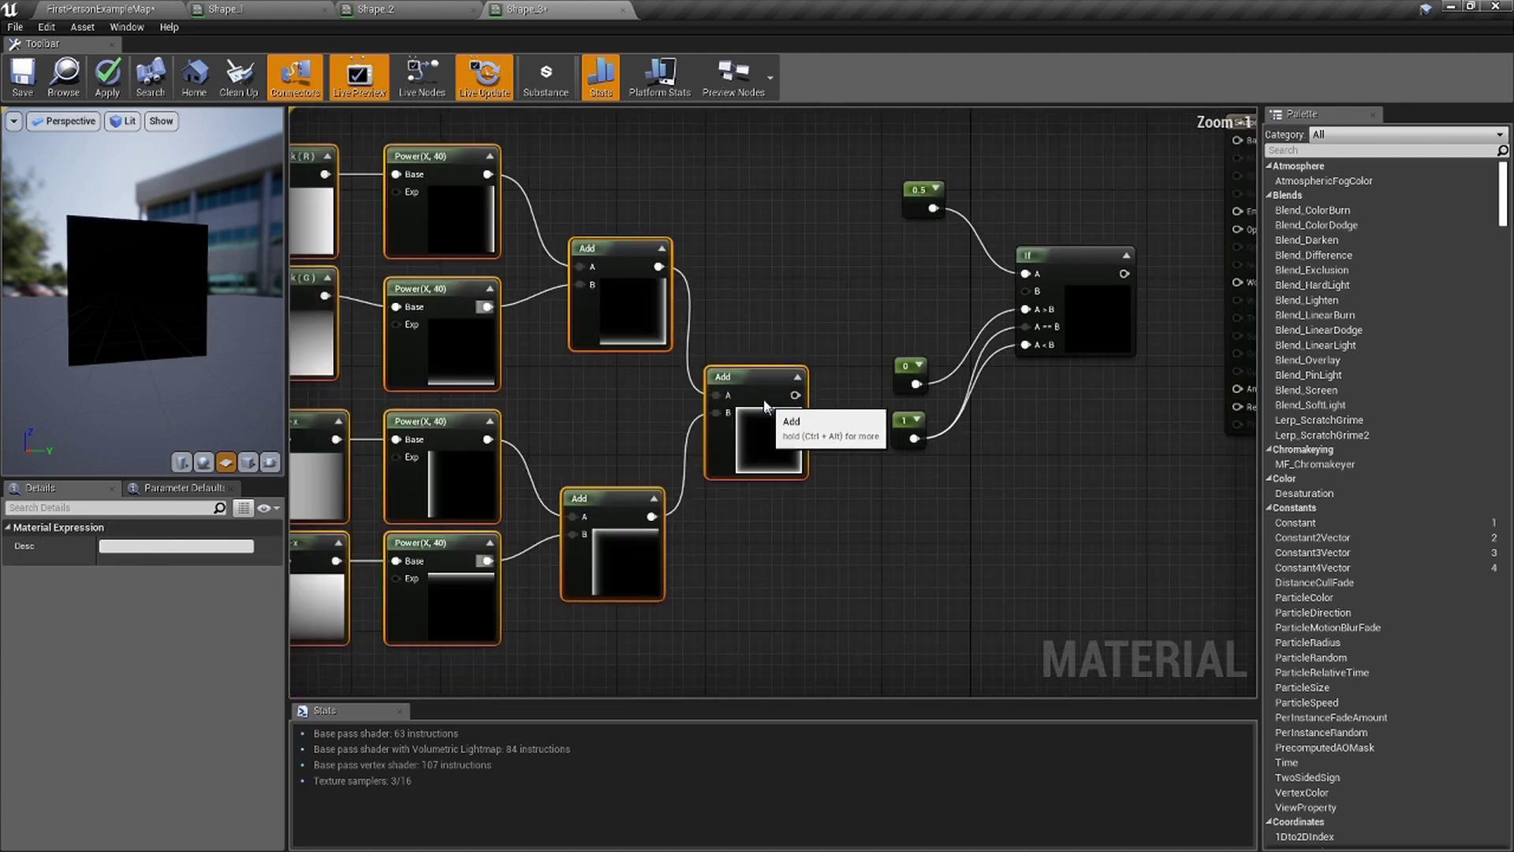
pyautogui.scroll(5, 616, 339)
pyautogui.moveTo(496, 347); pyautogui.dragTo(580, 342)
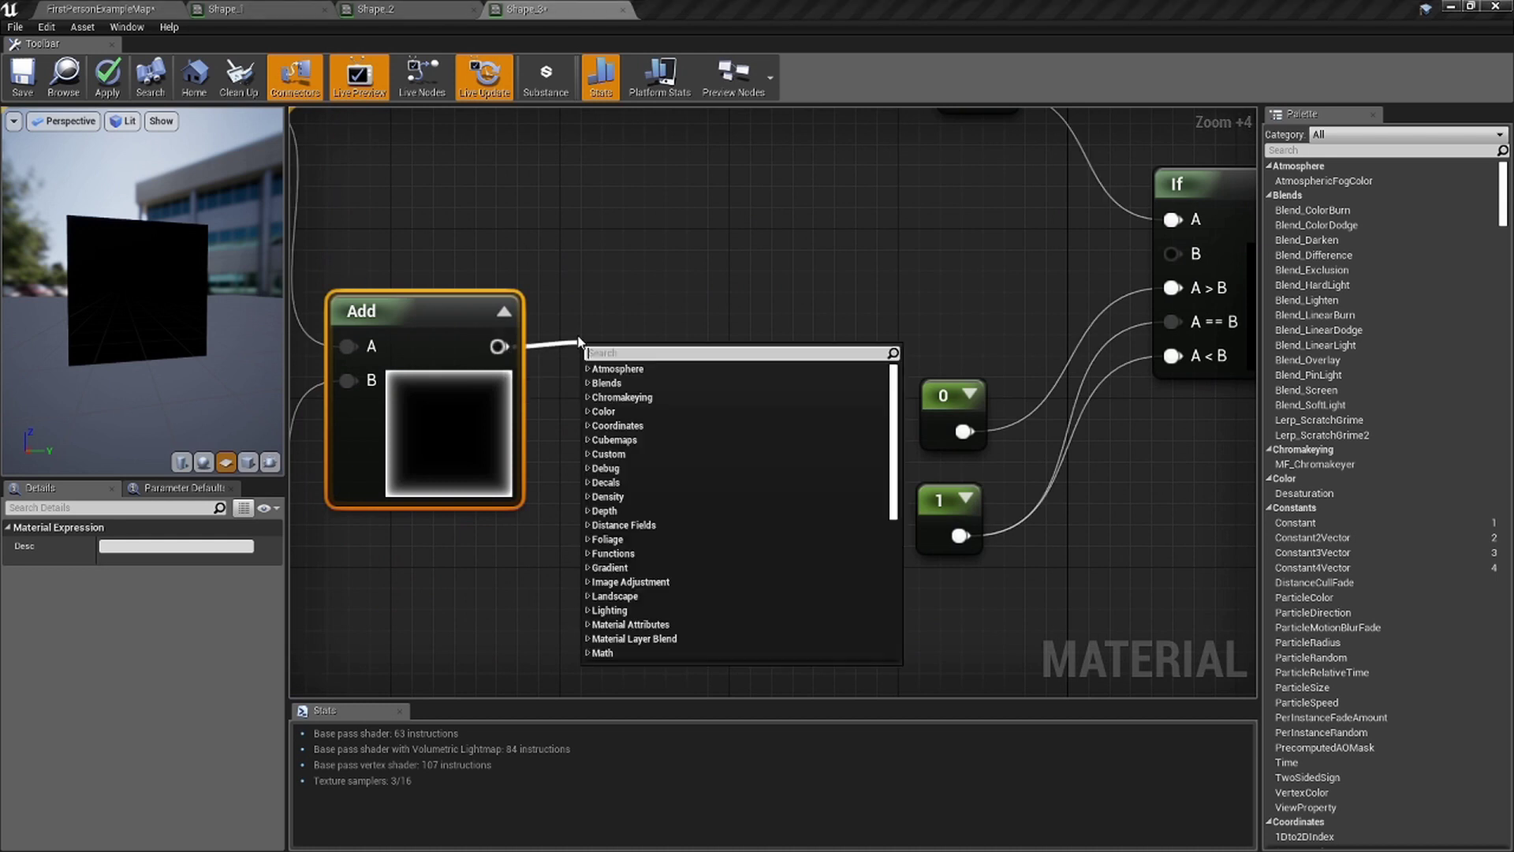
pyautogui.write('onem')
pyautogui.press('Return')
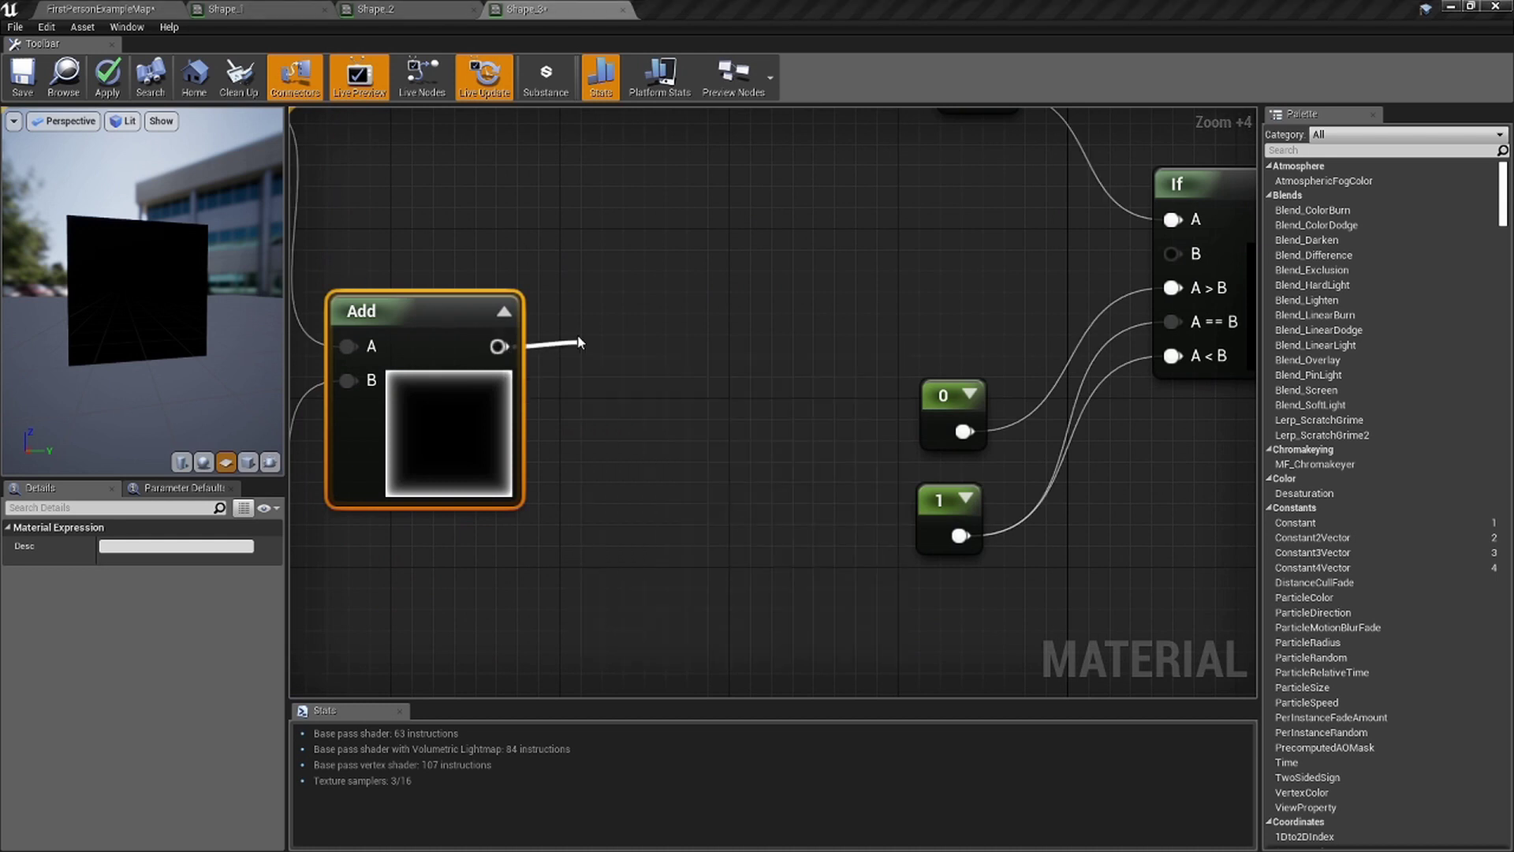
# Place the 1-x node after the final Add node, connect its output to B of the If node and expand the If preview.
pyautogui.click(653, 358)
pyautogui.moveTo(651, 352); pyautogui.dragTo(675, 324)
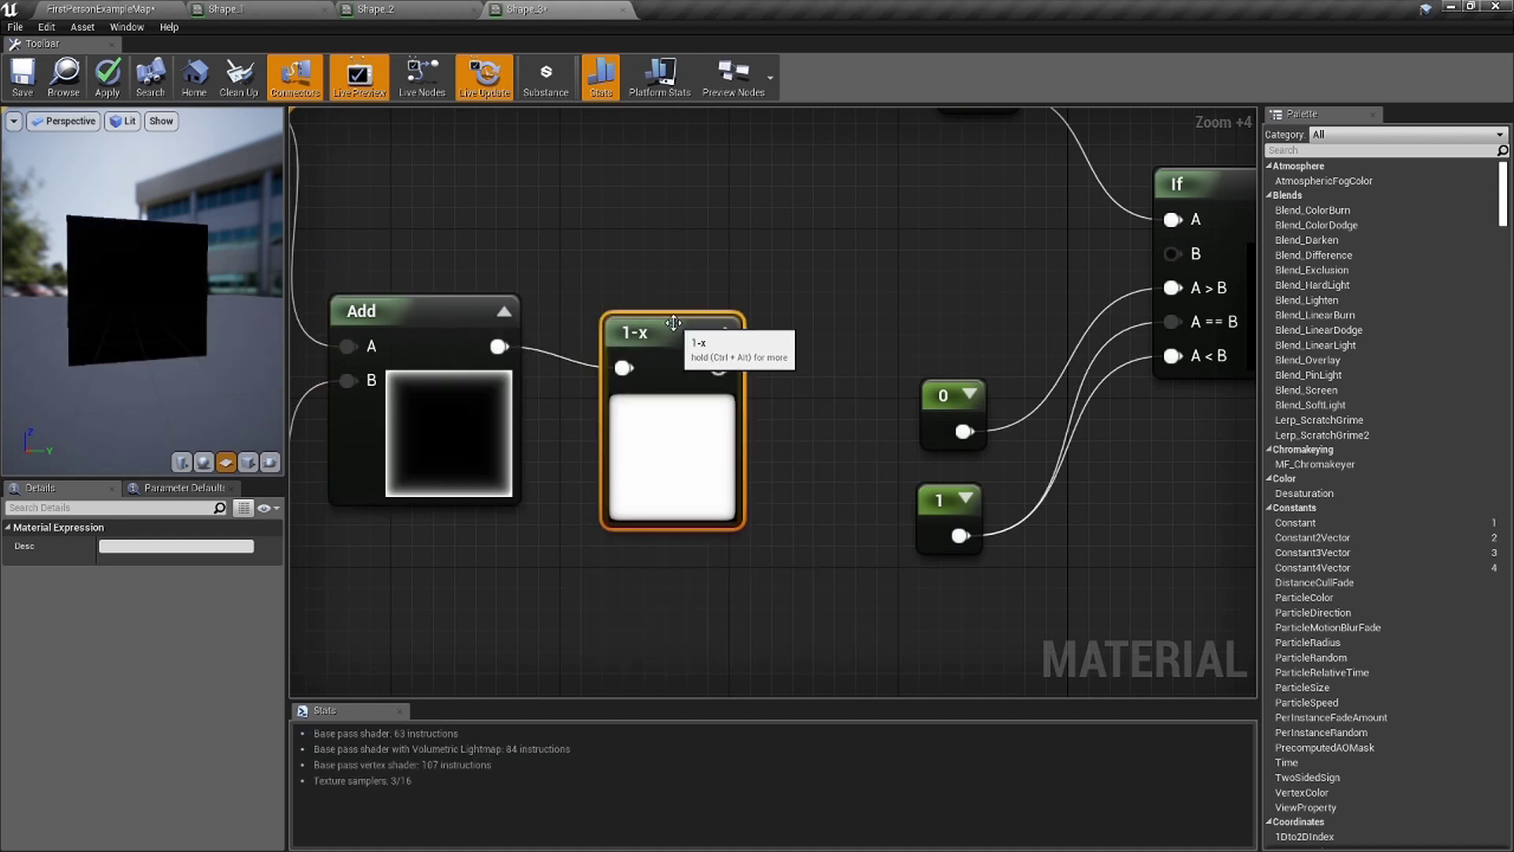
pyautogui.scroll(-1, 691, 449)
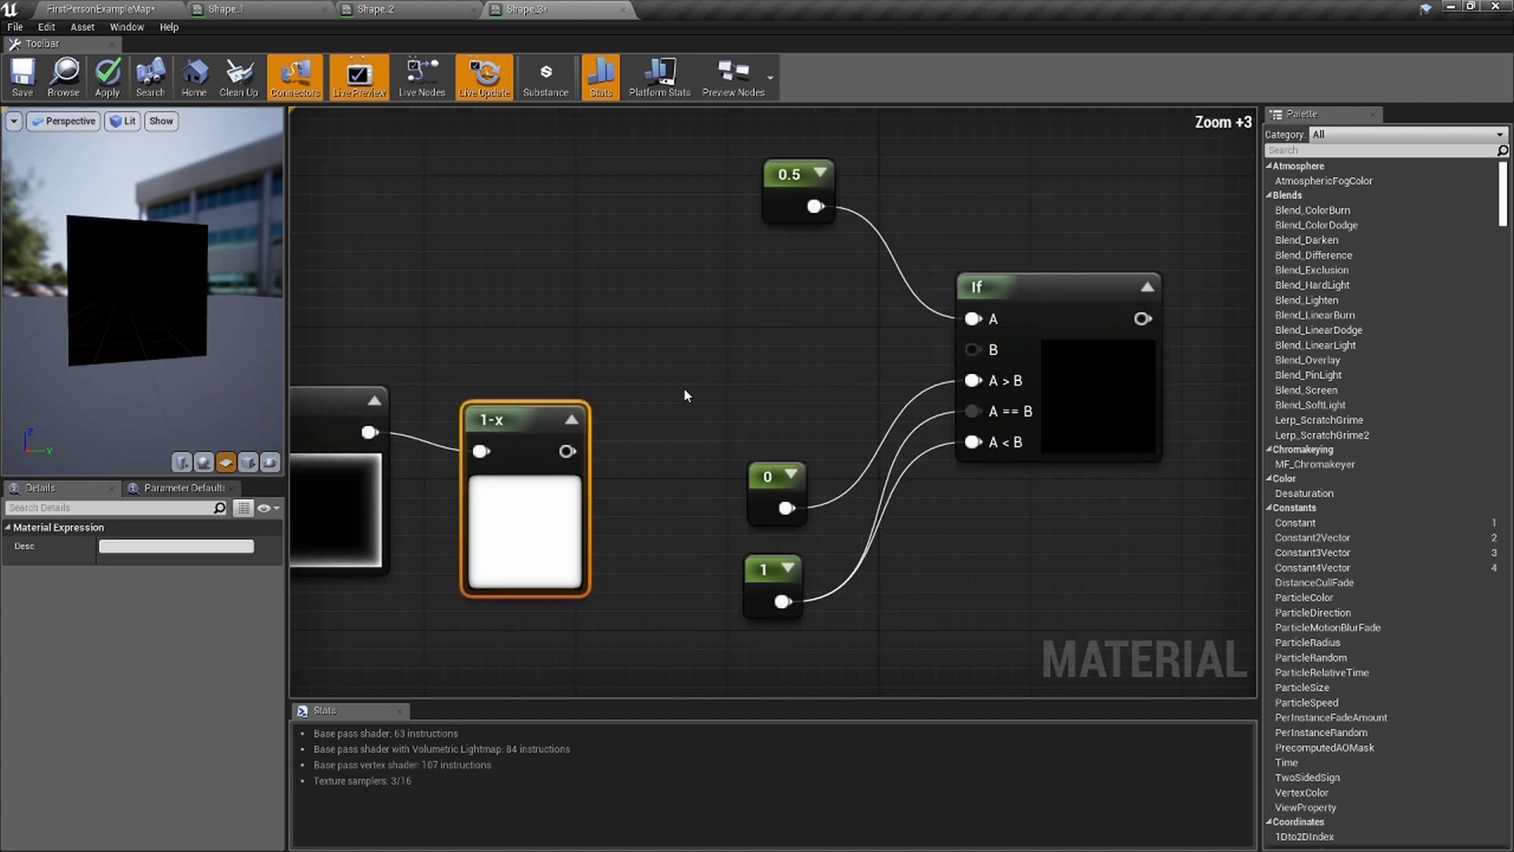
pyautogui.moveTo(538, 458); pyautogui.dragTo(945, 357)
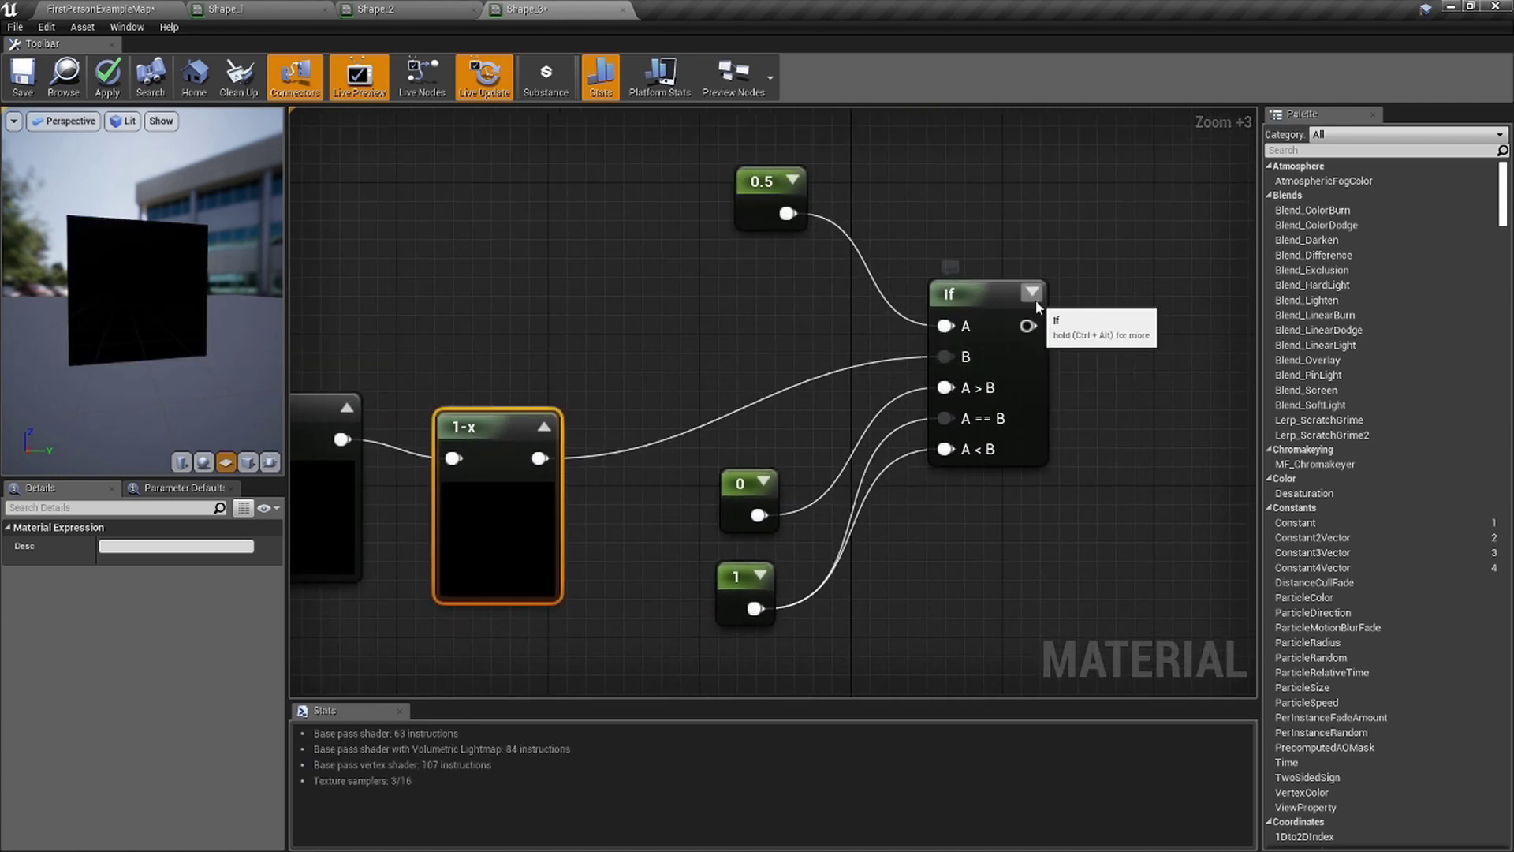
pyautogui.moveTo(1100, 360); pyautogui.dragTo(889, 362, button='right')
pyautogui.scroll(4, 888, 362)
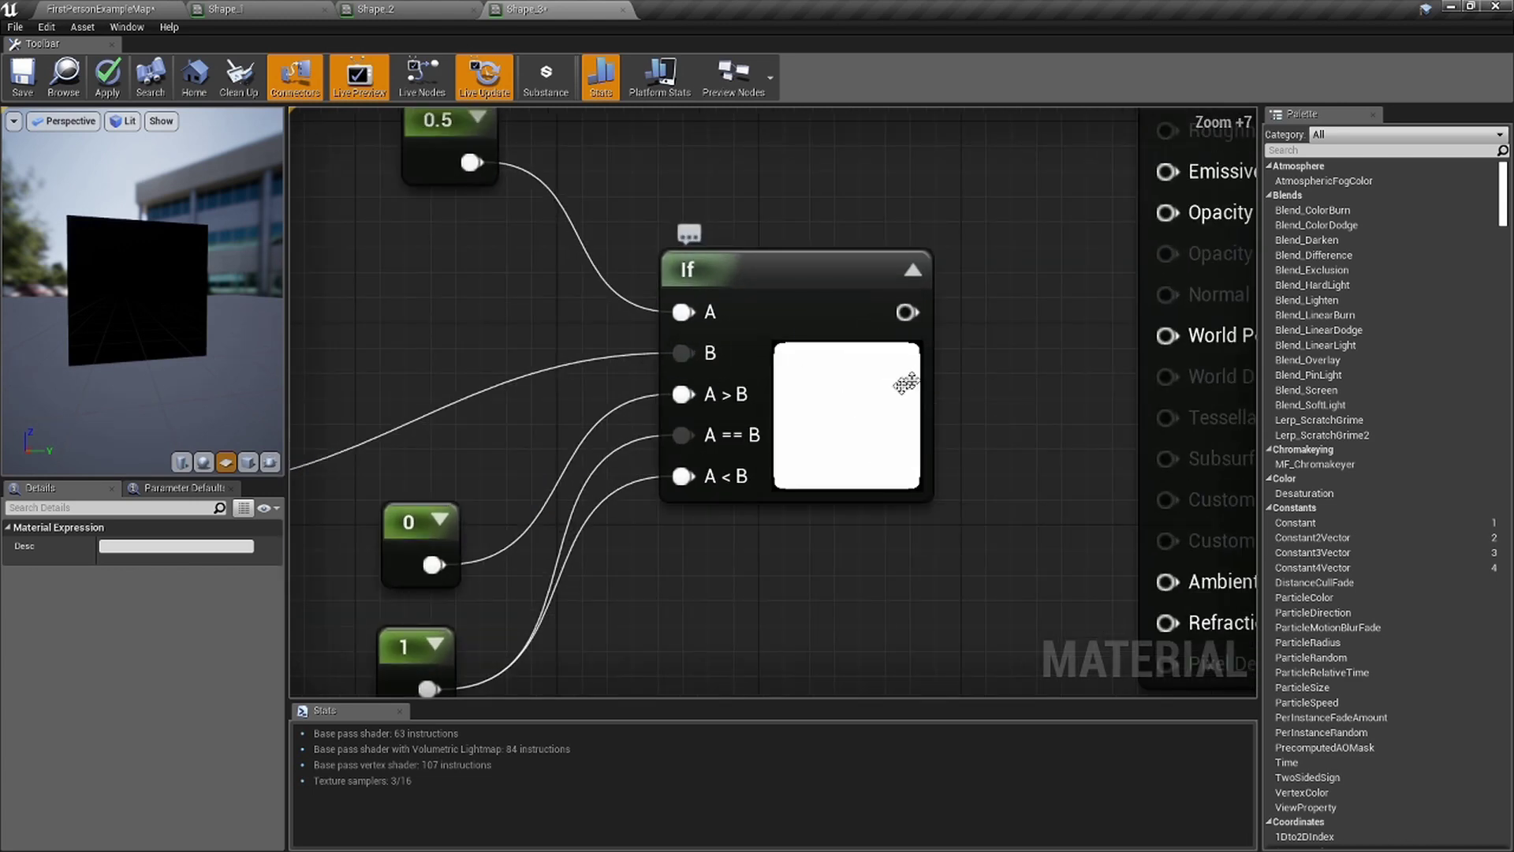
# Set the Const Exponent of the upper two Power nodes to 25.
pyautogui.scroll(-9, 875, 397)
pyautogui.moveTo(808, 395); pyautogui.dragTo(1105, 409, button='right')
pyautogui.scroll(1, 314, 284)
pyautogui.moveTo(314, 284); pyautogui.dragTo(447, 299, button='right')
pyautogui.scroll(1, 447, 300)
pyautogui.moveTo(697, 295); pyautogui.dragTo(471, 260, button='right')
pyautogui.click(471, 260)
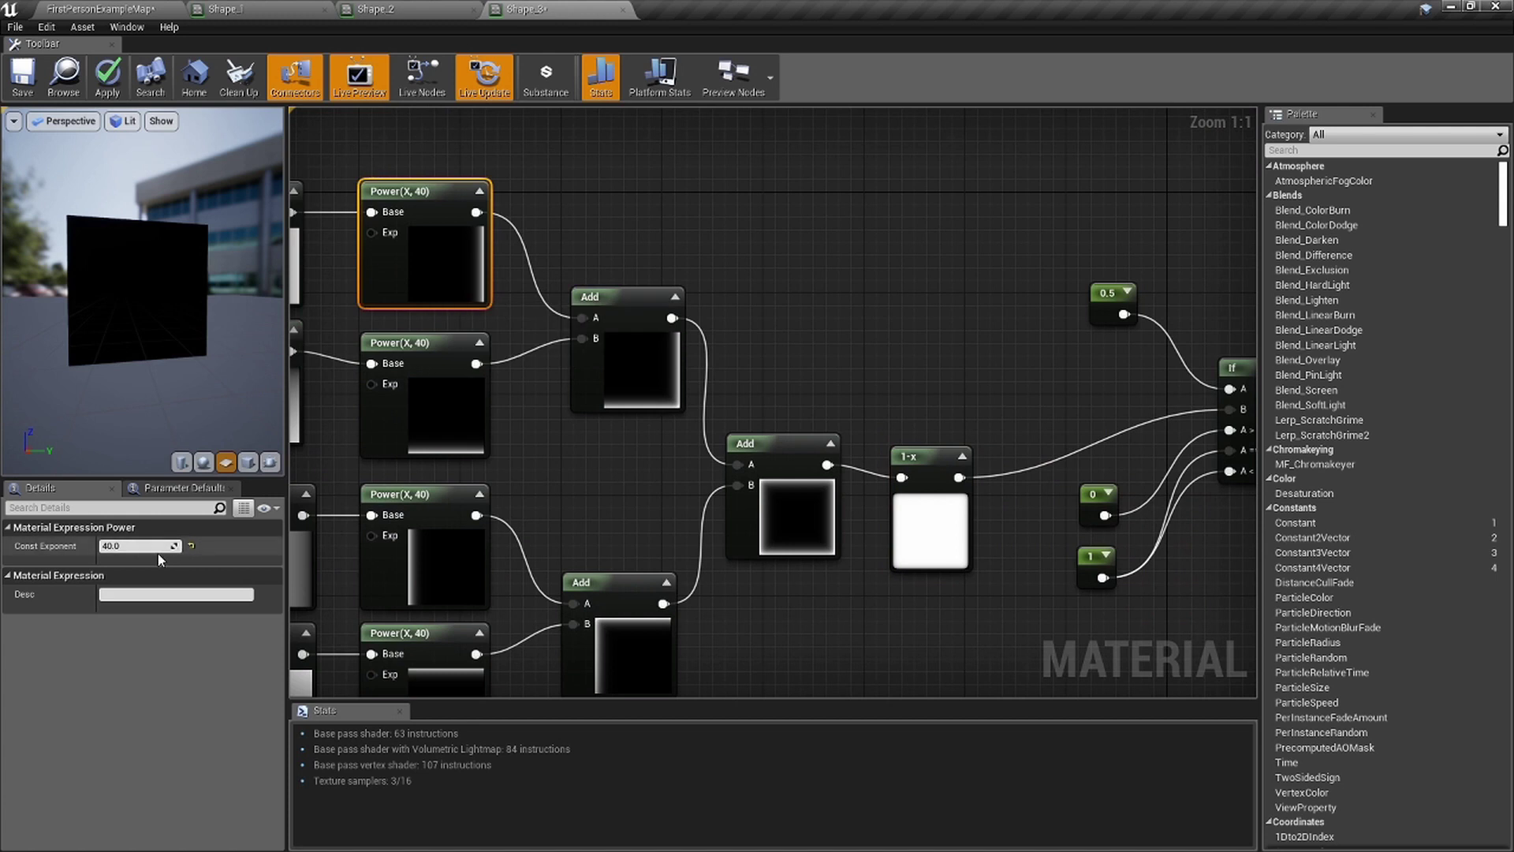
pyautogui.write('25')
pyautogui.press('Return')
pyautogui.click(439, 399)
pyautogui.click(138, 546)
pyautogui.write('25')
pyautogui.press('Return')
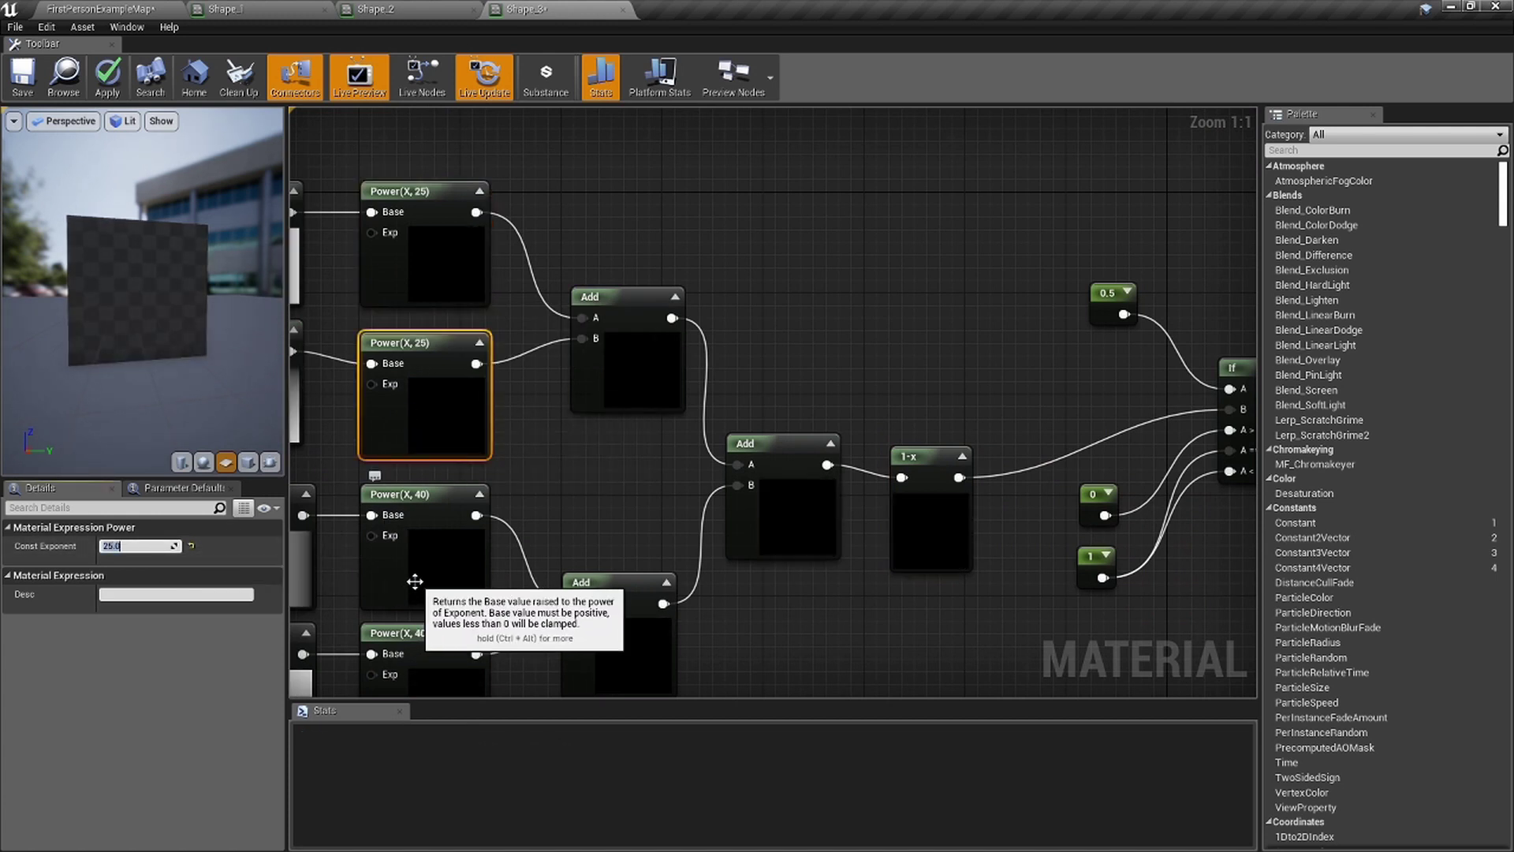
# Set the Const Exponent of the lower two Power nodes to 25.
pyautogui.click(408, 585)
pyautogui.press('Return')
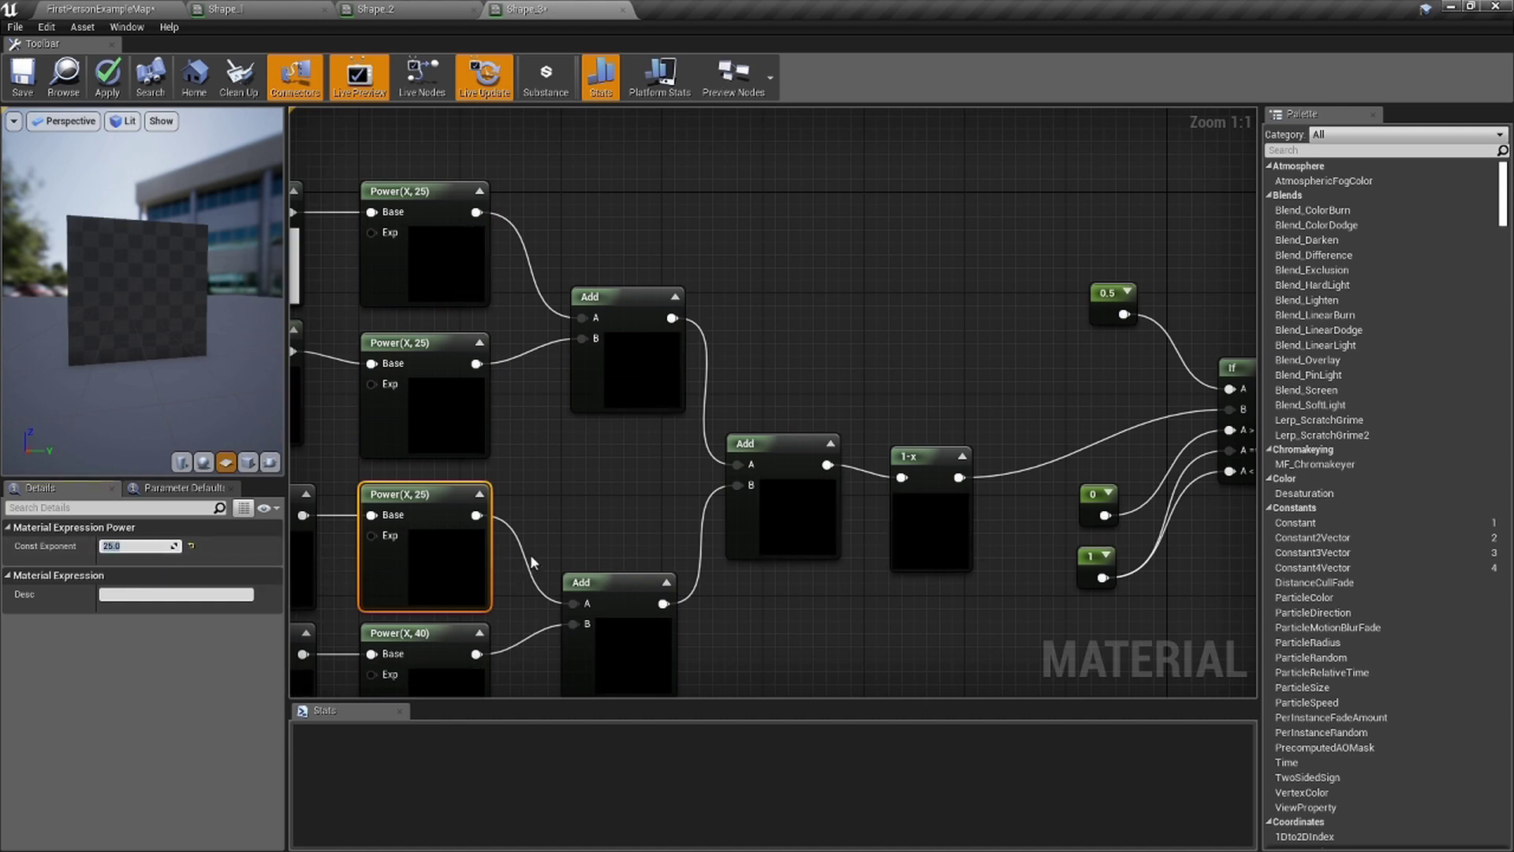
pyautogui.moveTo(530, 554); pyautogui.dragTo(529, 409, button='right')
pyautogui.click(410, 489)
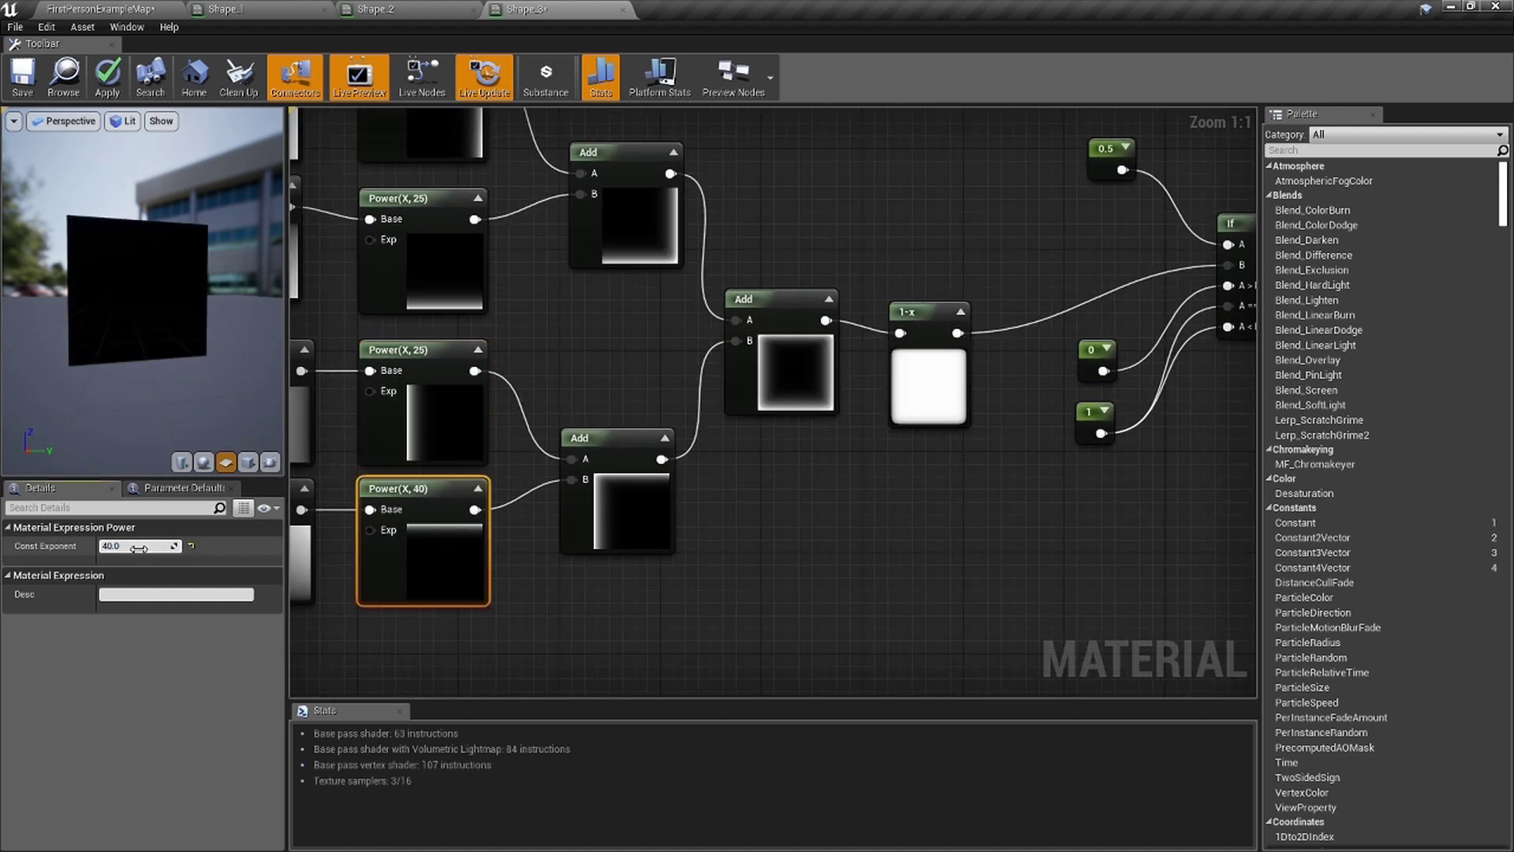
pyautogui.press('Return')
# Check the If node's preview and connect its output to Base Color and Opacity of Shape_3.
pyautogui.scroll(-3, 785, 478)
pyautogui.moveTo(1136, 325); pyautogui.dragTo(841, 385, button='right')
pyautogui.keyDown('ctrl'); pyautogui.scroll(6, 924, 365); pyautogui.keyUp('ctrl')
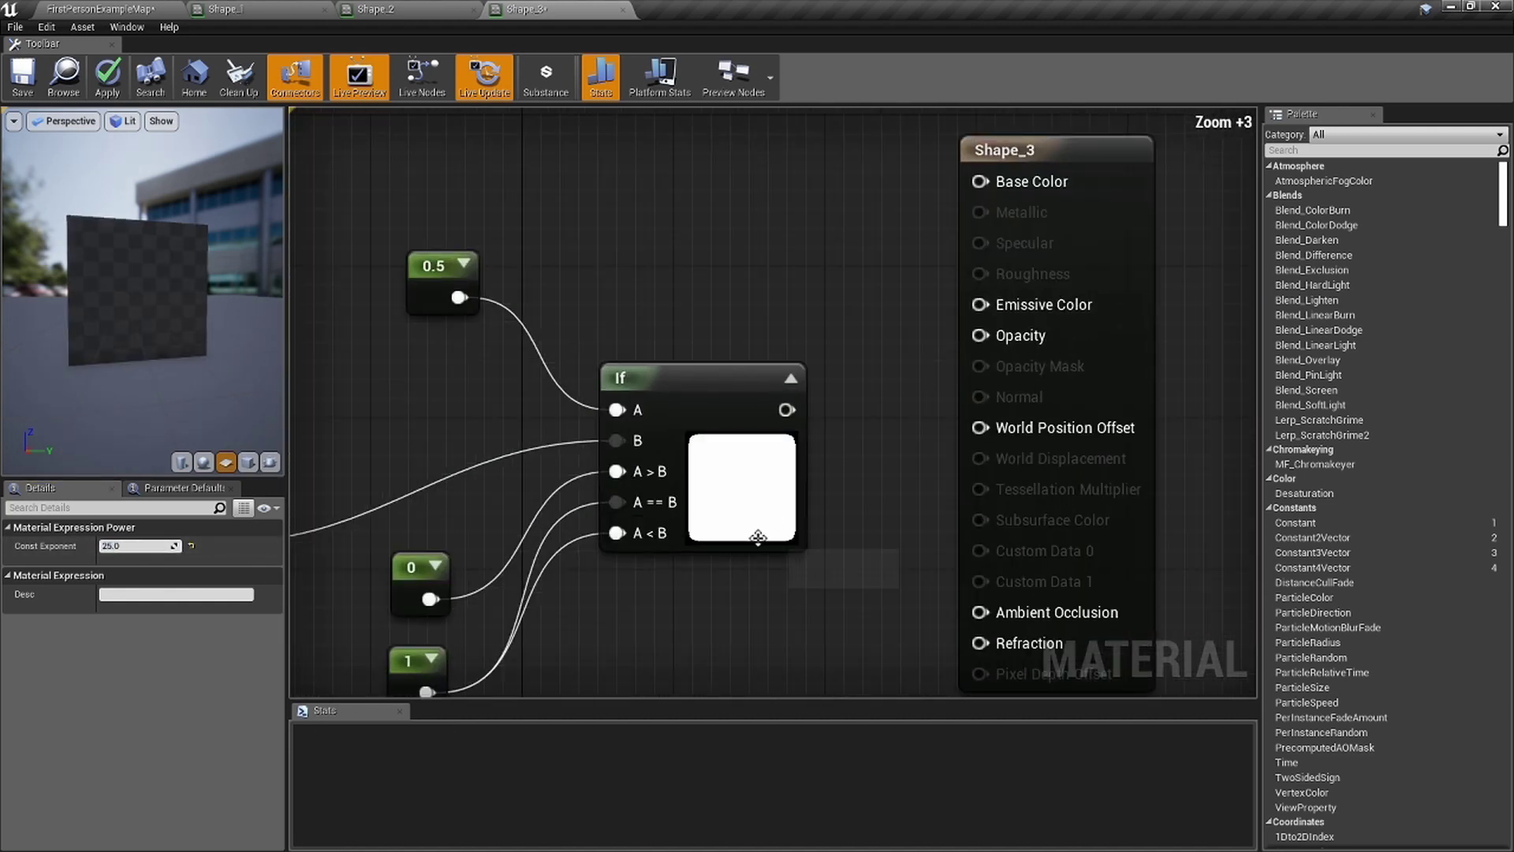
pyautogui.keyDown('ctrl'); pyautogui.scroll(4, 763, 530); pyautogui.keyUp('ctrl')
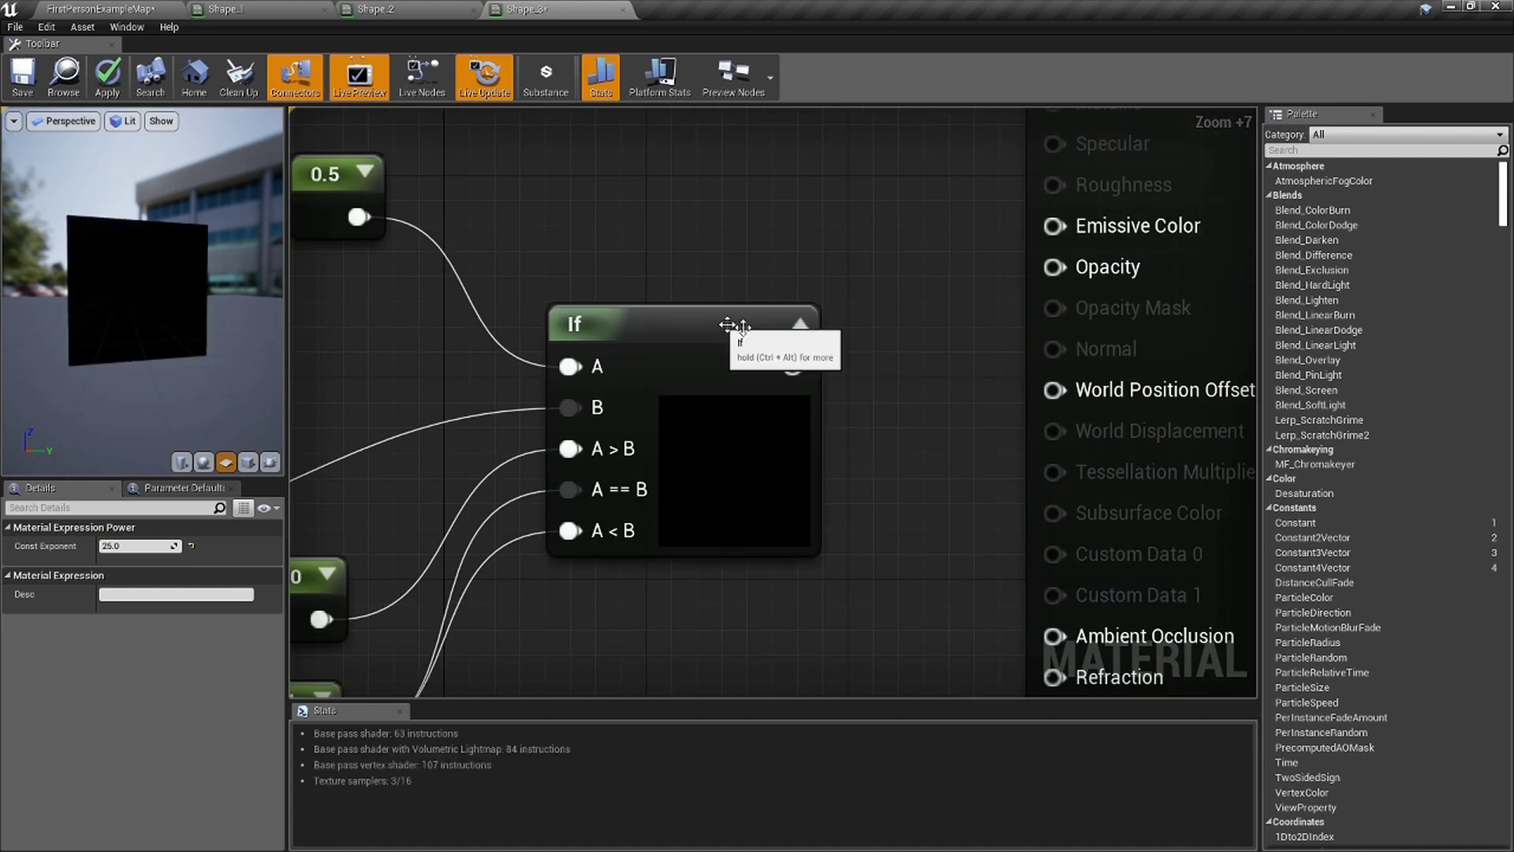
pyautogui.scroll(-5, 729, 323)
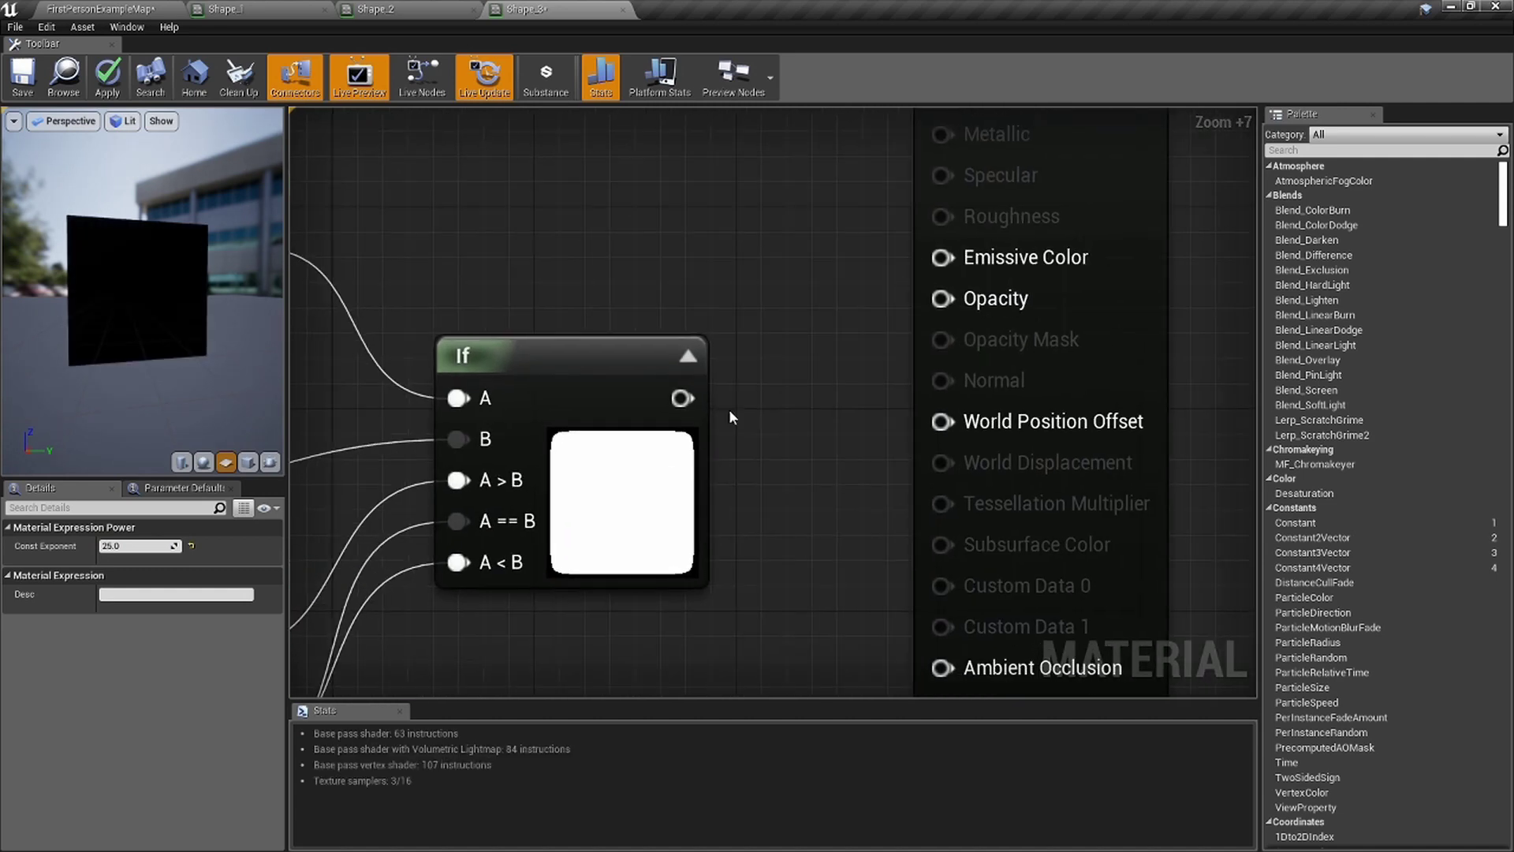
pyautogui.moveTo(698, 399); pyautogui.dragTo(877, 190)
pyautogui.moveTo(702, 399); pyautogui.dragTo(711, 395)
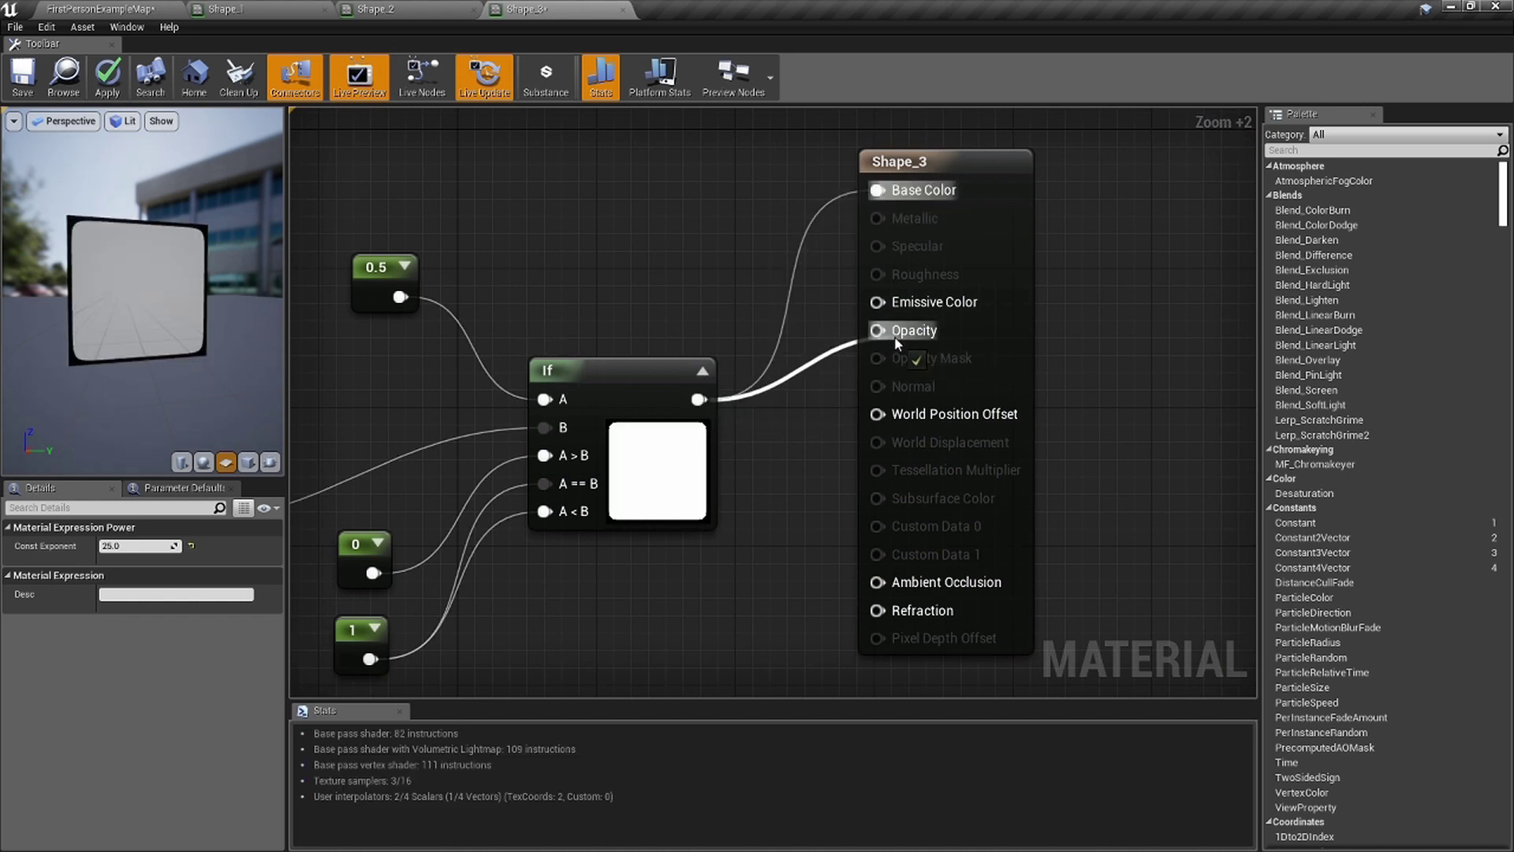
pyautogui.moveTo(895, 336); pyautogui.dragTo(894, 336)
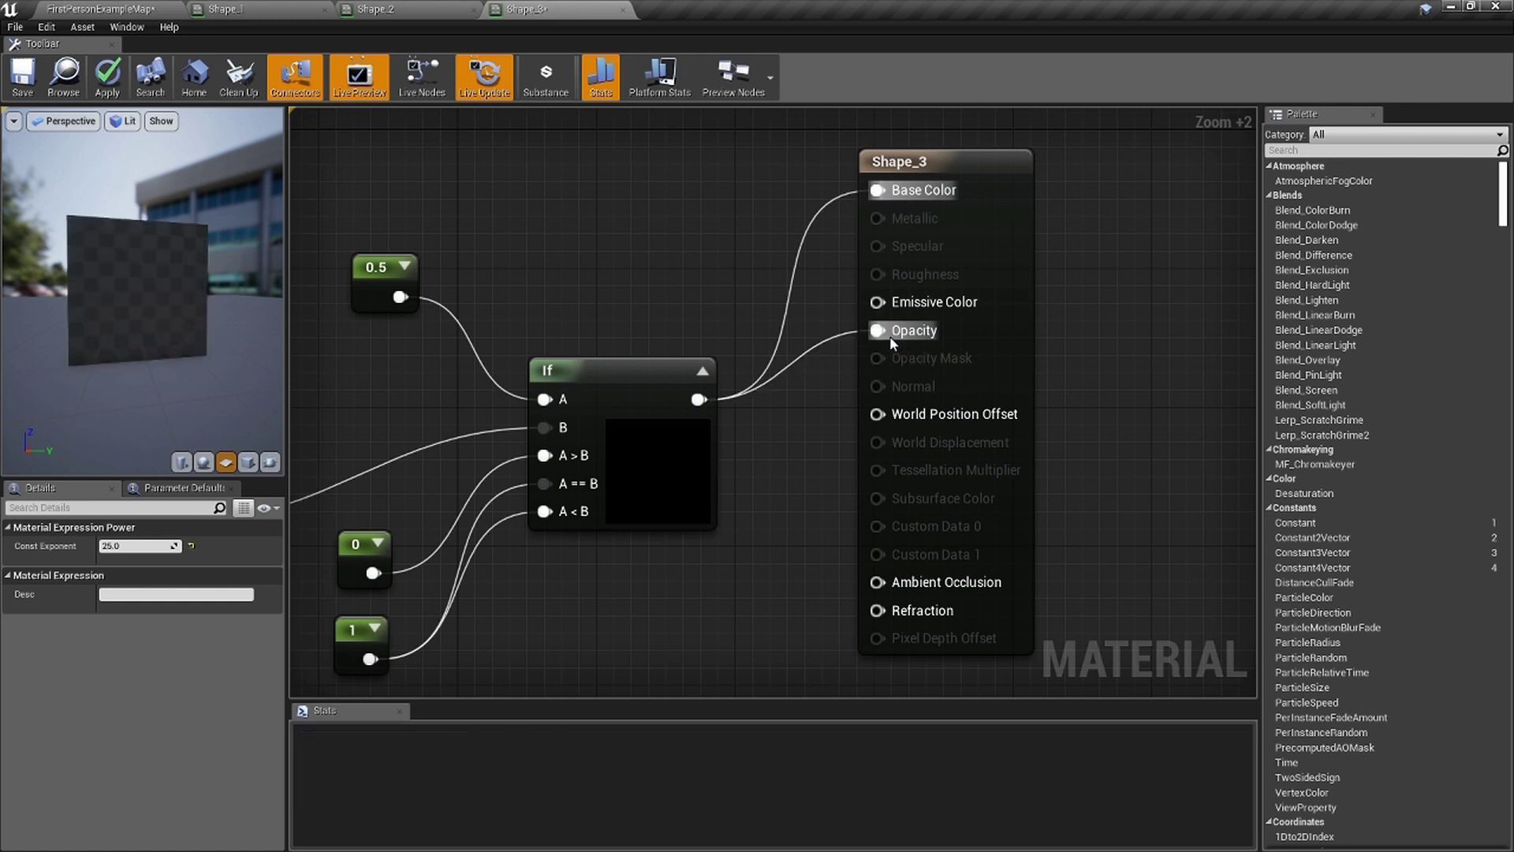
# Save the Shape_3 material and view its plane close up in the FirstPersonExampleMap level.
pyautogui.click(23, 76)
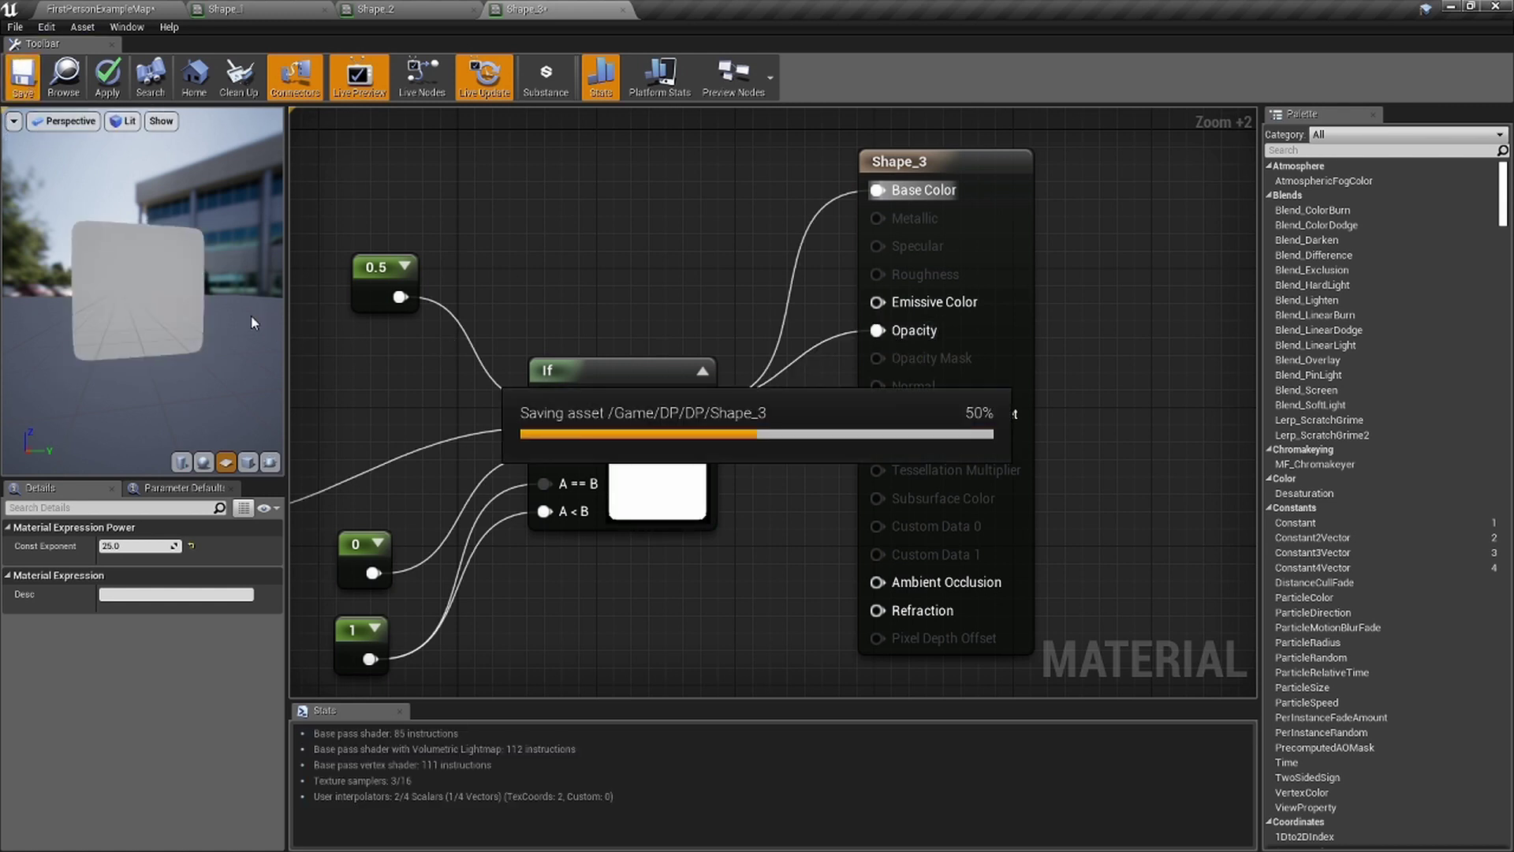
pyautogui.click(145, 14)
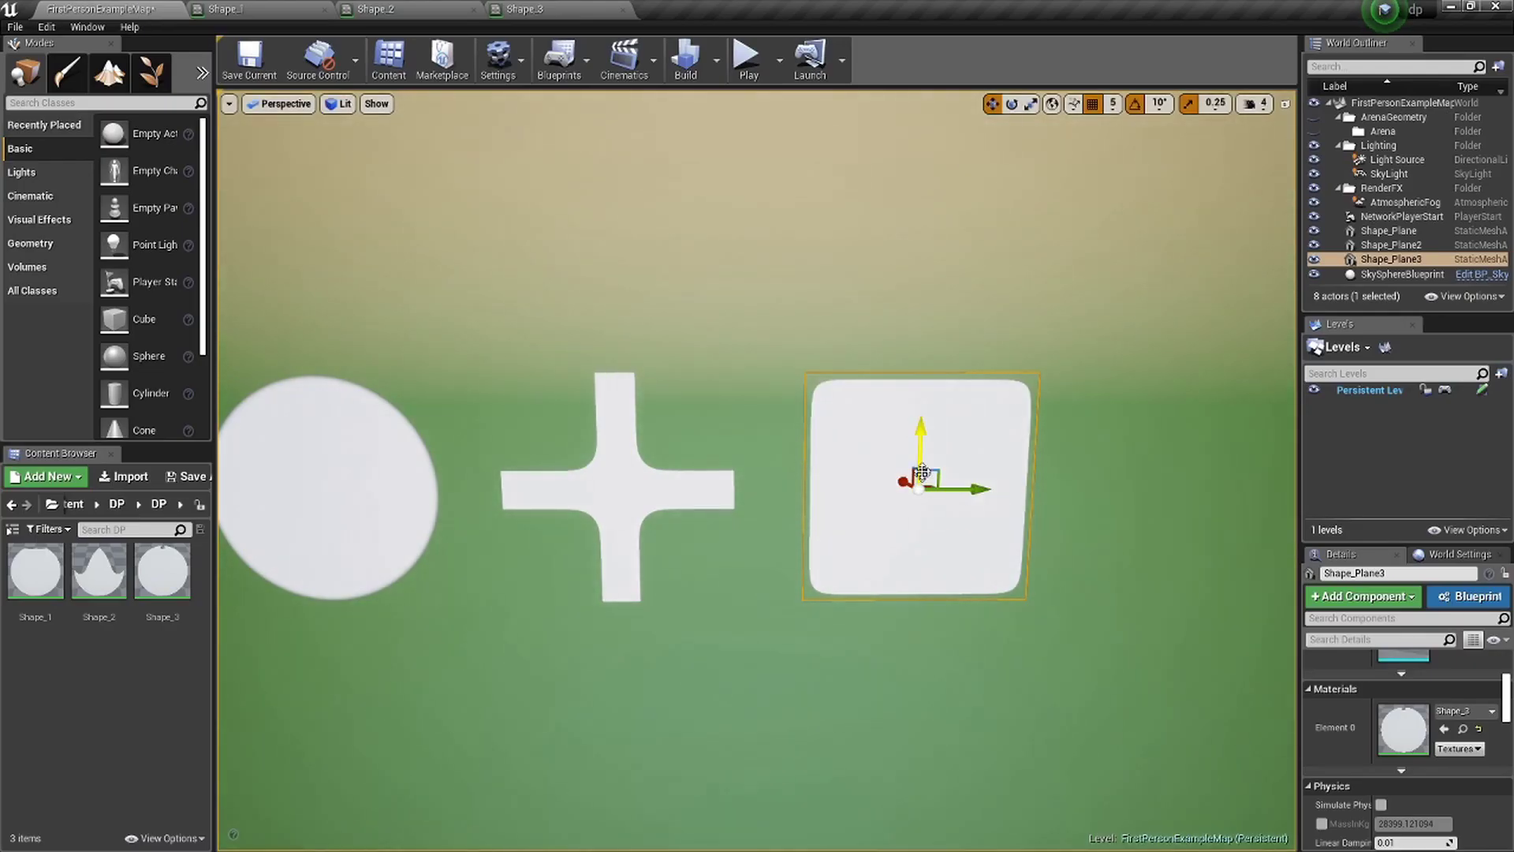
pyautogui.press('f')
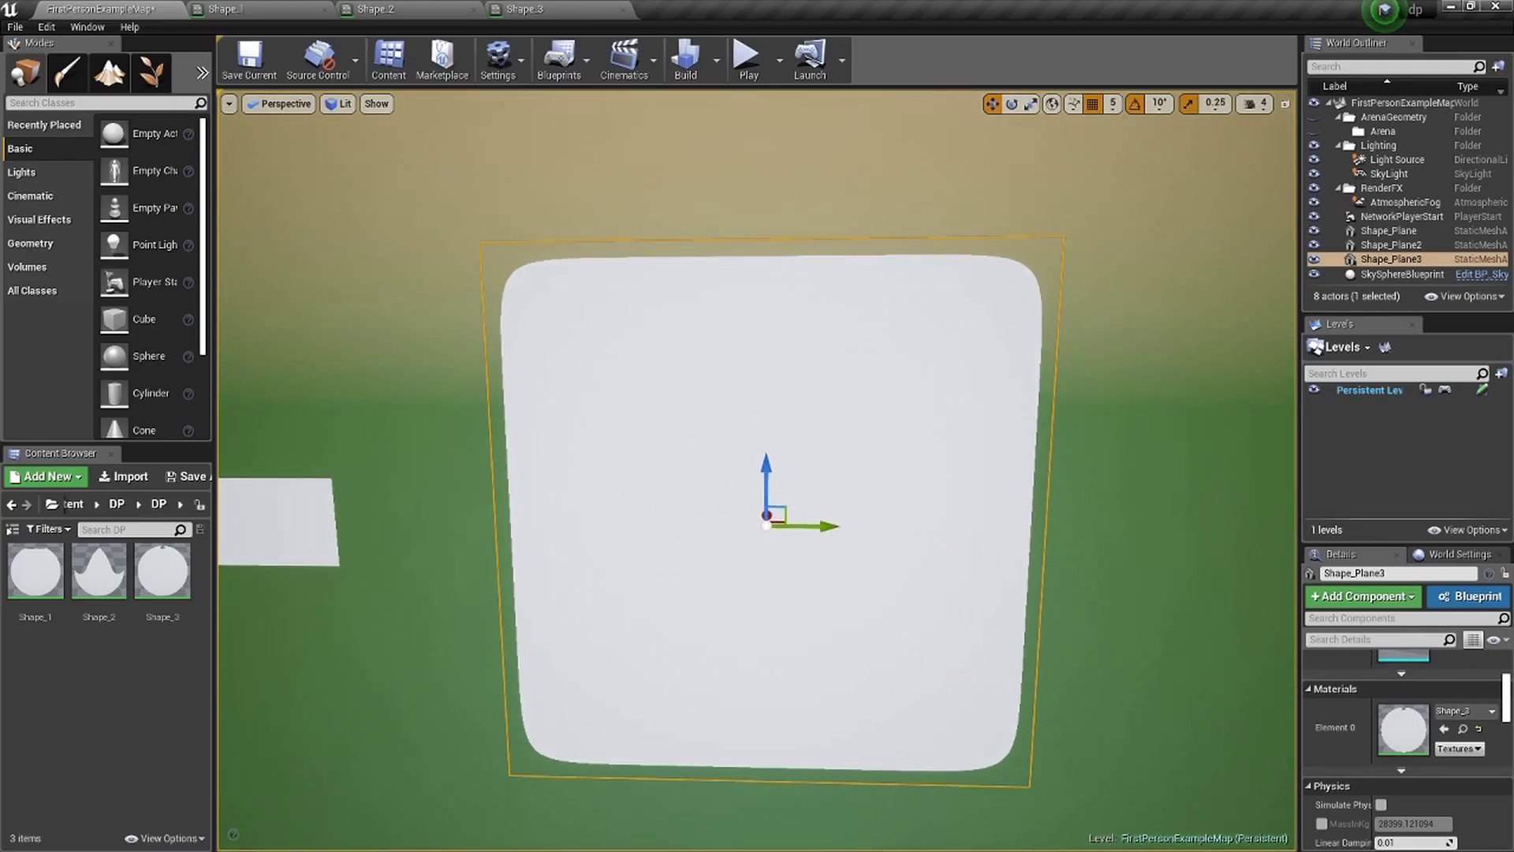
# Duplicate the Shape_3 plane sideways to get a fourth plane in the row.
pyautogui.scroll(-3, 915, 452)
pyautogui.press('s')
pyautogui.moveTo(930, 410); pyautogui.dragTo(916, 455, button='right')
pyautogui.keyDown('alt'); pyautogui.moveTo(794, 492); pyautogui.dragTo(1115, 480); pyautogui.keyUp('alt')
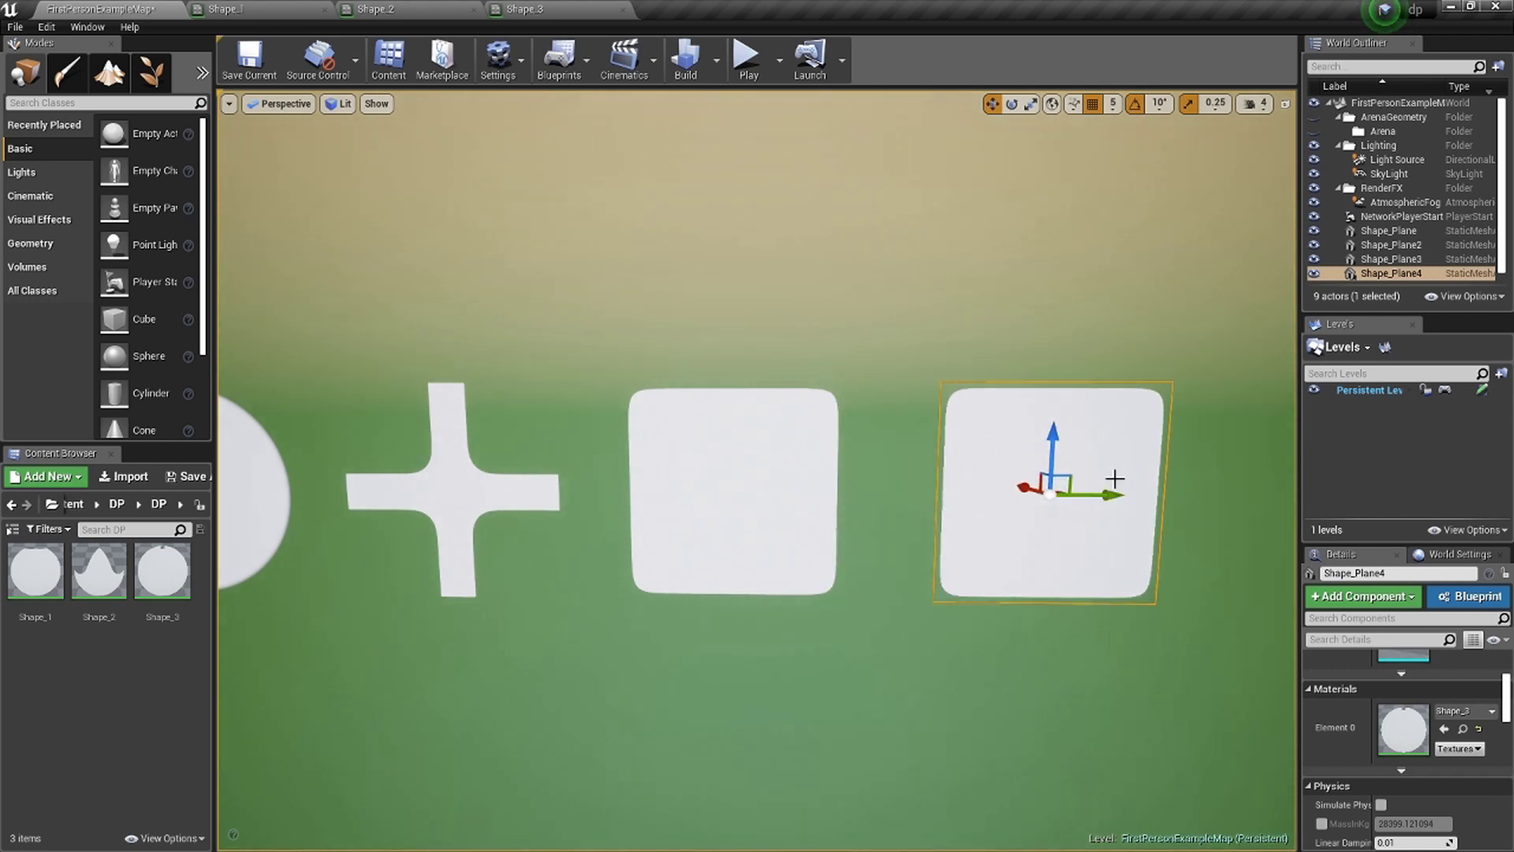
pyautogui.moveTo(1116, 480); pyautogui.dragTo(1135, 480, button='right')
pyautogui.press('s')
# Duplicate the Shape_3 material as Shape_4 and apply it to the fourth plane.
pyautogui.rightClick(166, 580)
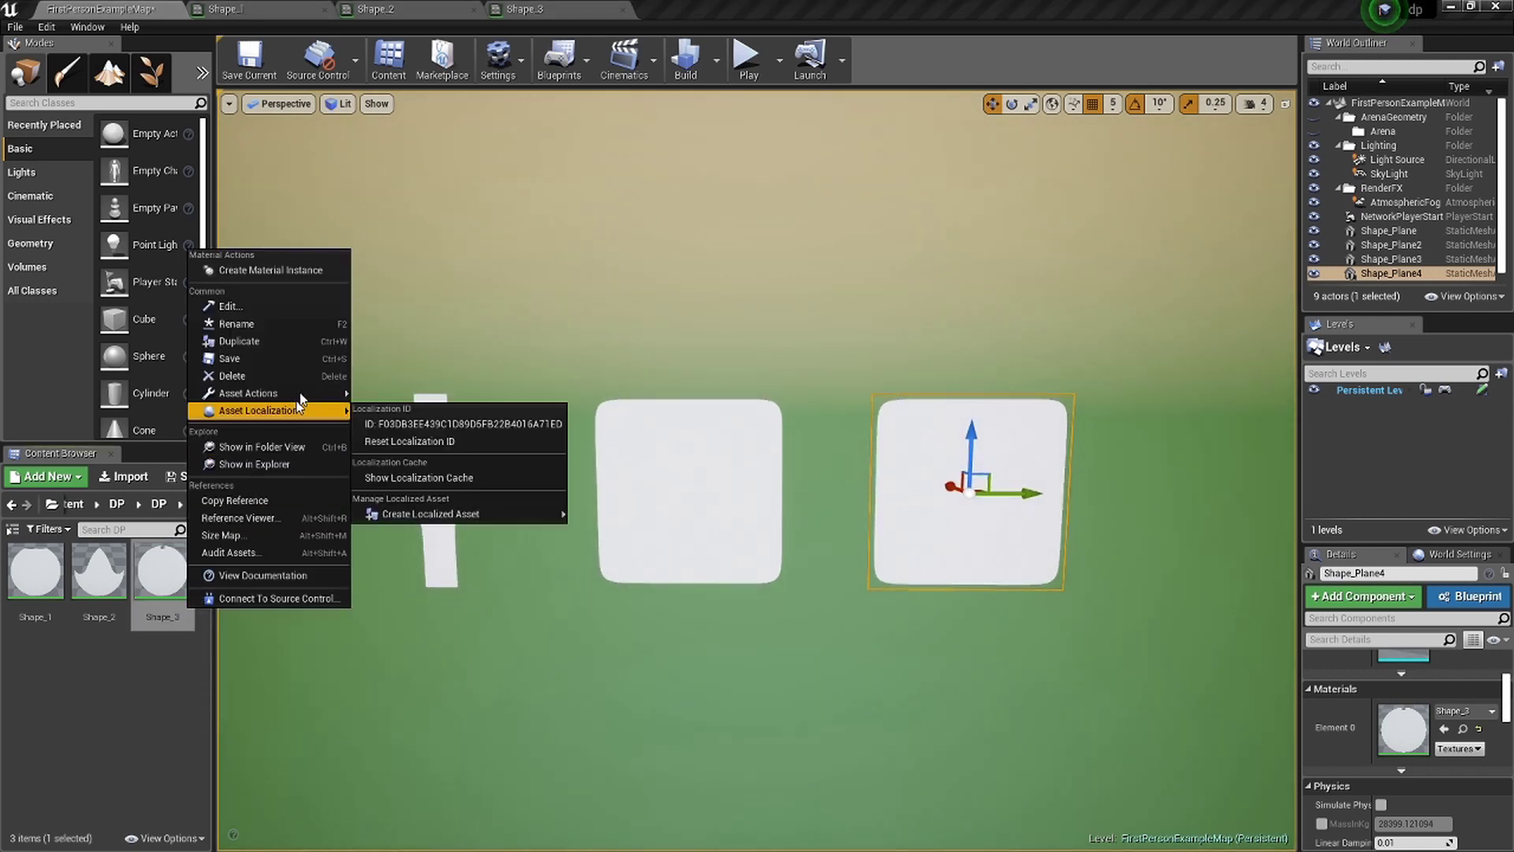
pyautogui.click(316, 331)
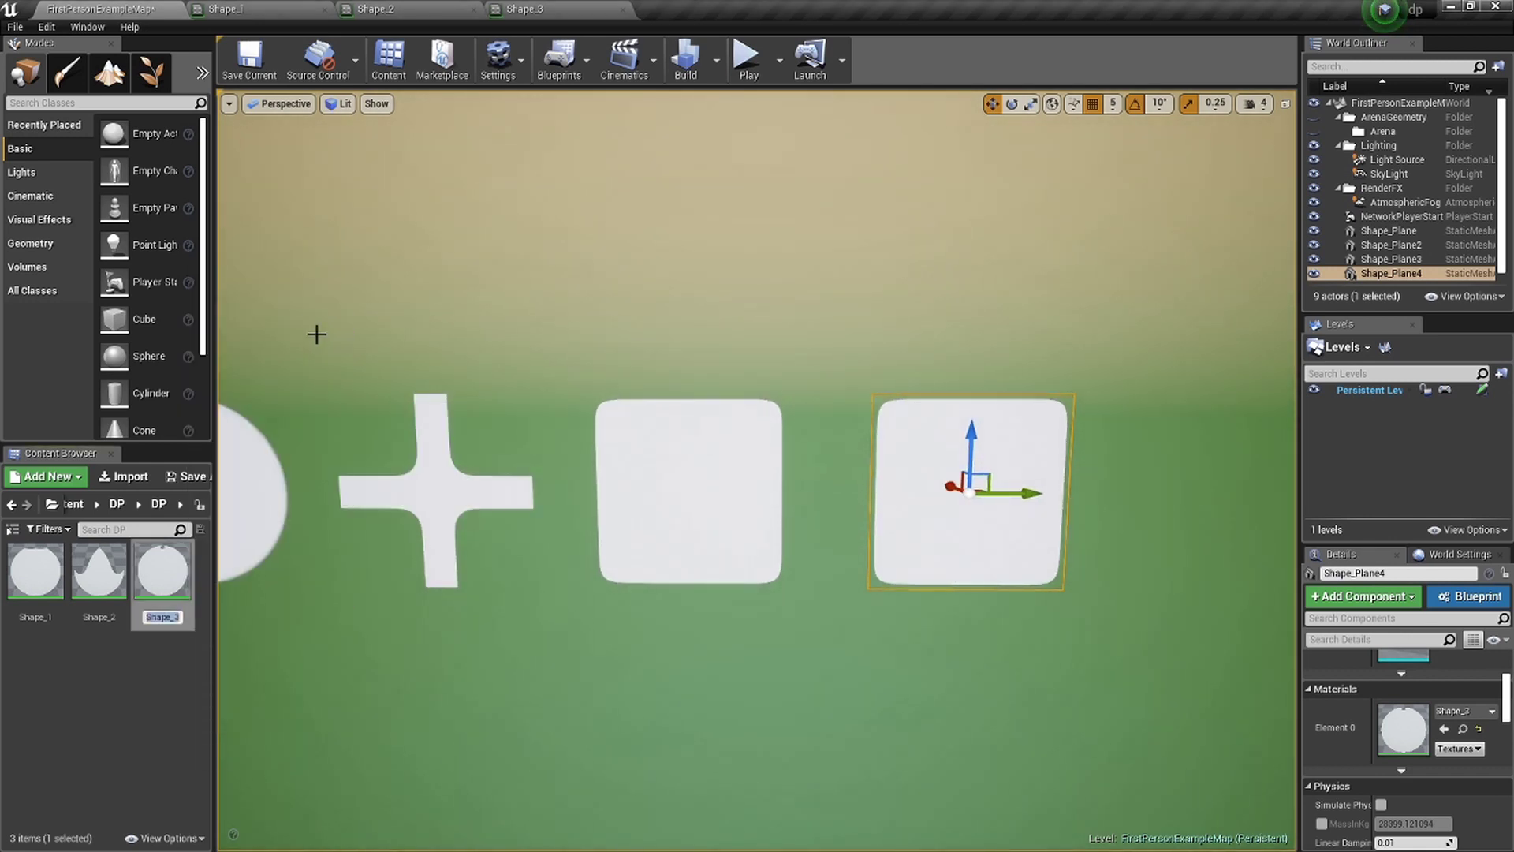
pyautogui.rightClick(167, 615)
pyautogui.click(312, 349)
pyautogui.press('Return')
pyautogui.moveTo(38, 663); pyautogui.dragTo(891, 524)
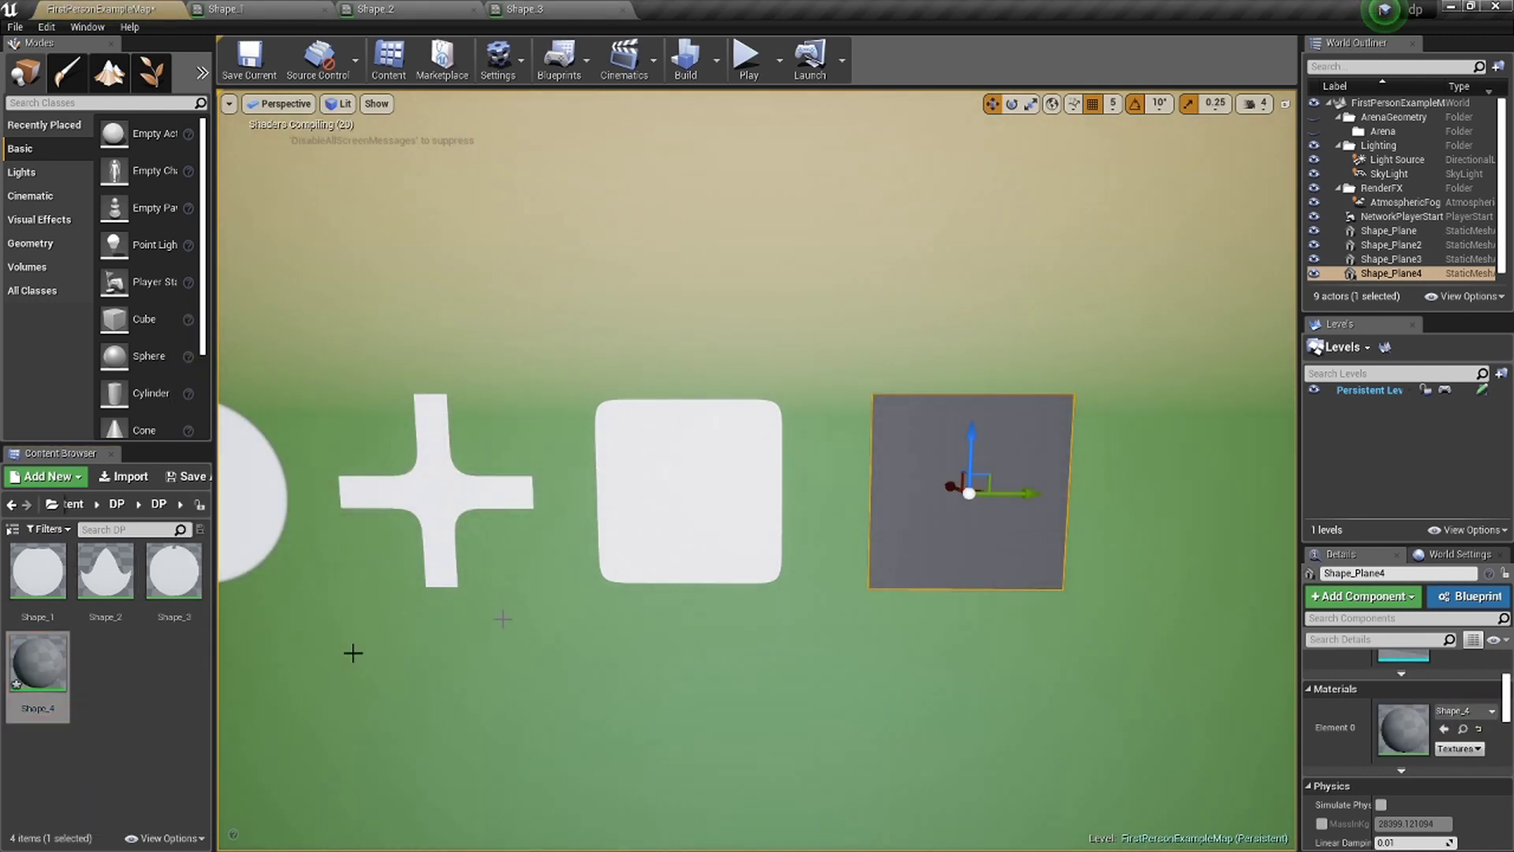
# Open the Shape_4 material and delete all the nodes copied from Shape_3, keeping only the output node.
pyautogui.doubleClick(59, 676)
pyautogui.moveTo(556, 370); pyautogui.dragTo(475, 344)
pyautogui.press('Delete')
pyautogui.moveTo(186, 407); pyautogui.dragTo(529, 407)
# Add a RadialGradientExponential node in front of the Shape_4 output node.
pyautogui.moveTo(691, 367); pyautogui.dragTo(571, 405, button='right')
pyautogui.scroll(7, 627, 466)
pyautogui.moveTo(627, 466); pyautogui.dragTo(561, 305, button='right')
pyautogui.rightClick(570, 345)
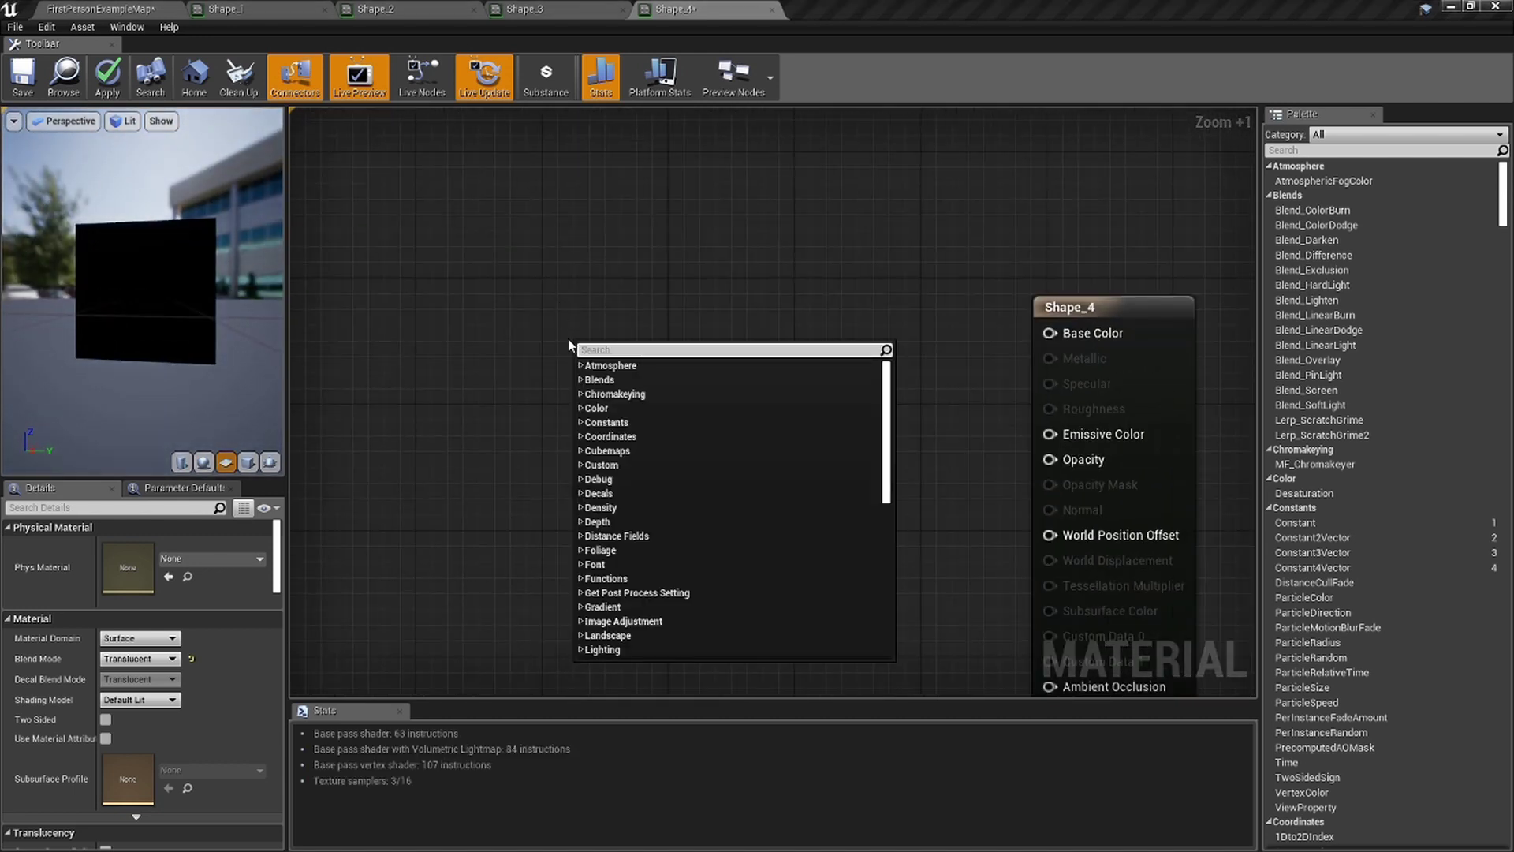
pyautogui.write('radial')
pyautogui.press('Return')
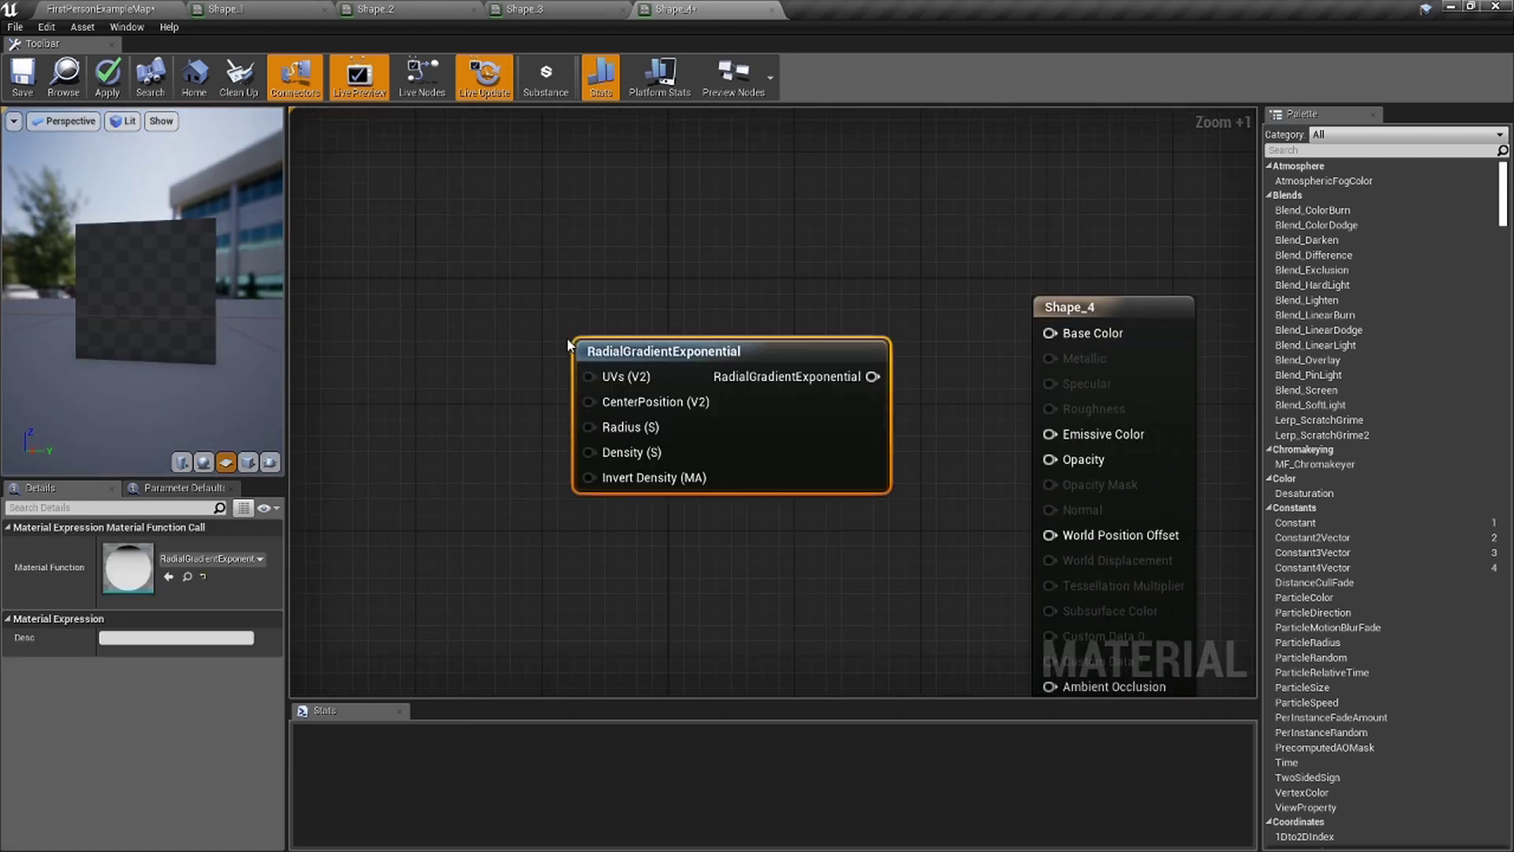
# Add two Constant nodes, one above the other, beside the RadialGradientExponential inputs.
pyautogui.moveTo(568, 345); pyautogui.dragTo(598, 350, button='right')
pyautogui.click(525, 389)
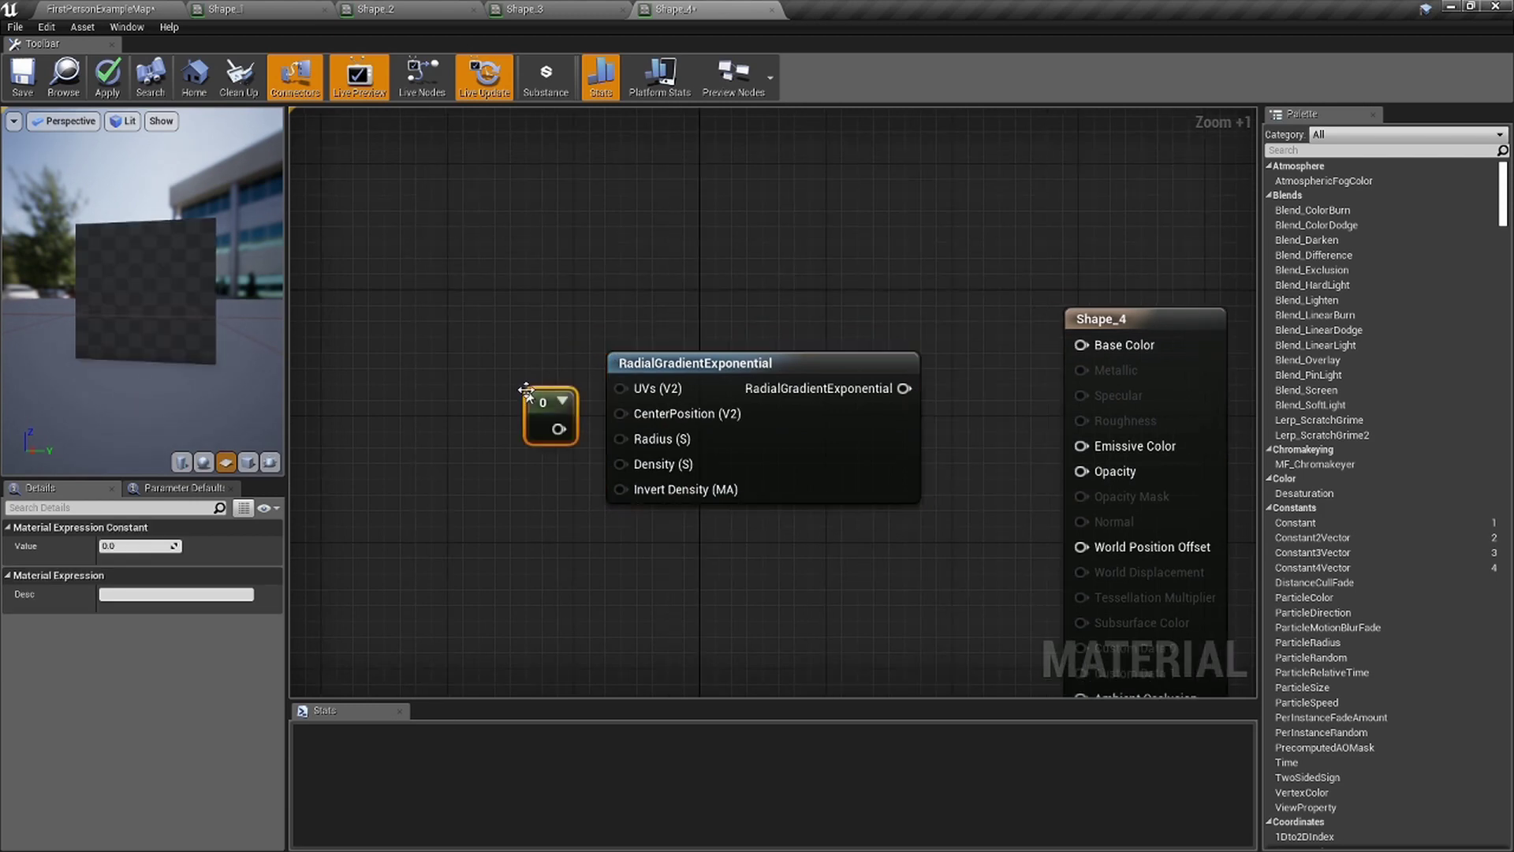
pyautogui.moveTo(524, 470); pyautogui.dragTo(517, 399, button='right')
pyautogui.click(517, 399)
pyautogui.scroll(5, 550, 387)
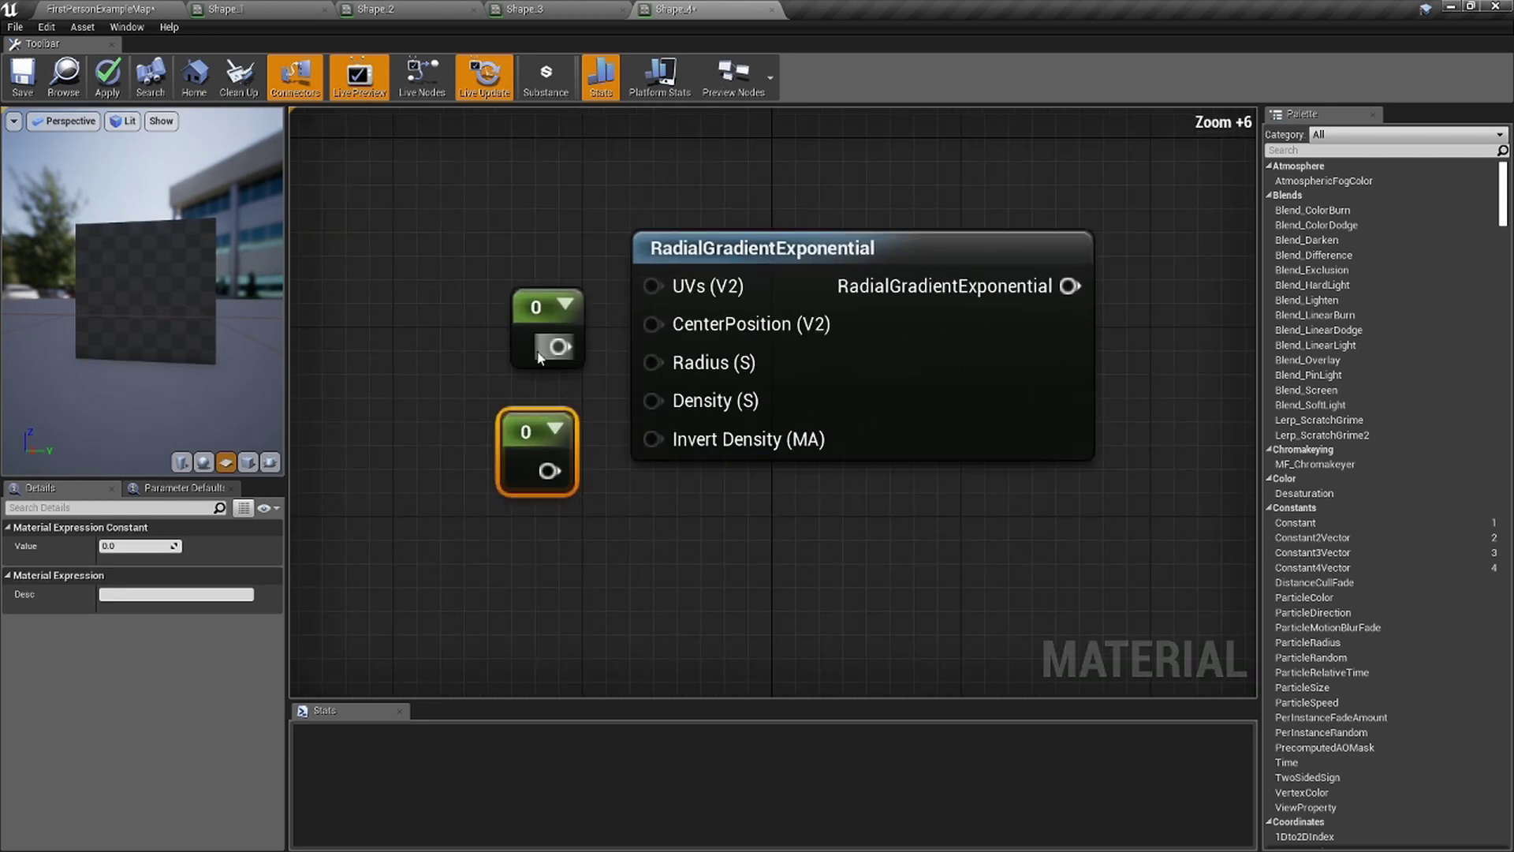
# Connect the upper constant to Radius of the radial gradient and set its value to 0.5.
pyautogui.click(561, 353)
pyautogui.moveTo(655, 369); pyautogui.dragTo(653, 363)
pyautogui.click(135, 546)
pyautogui.write('0.5')
pyautogui.press('Return')
# Connect the lower constant to Density, set it to 50, and align the 0.5 constant above it.
pyautogui.moveTo(527, 473); pyautogui.dragTo(671, 412)
pyautogui.write('50')
pyautogui.press('Return')
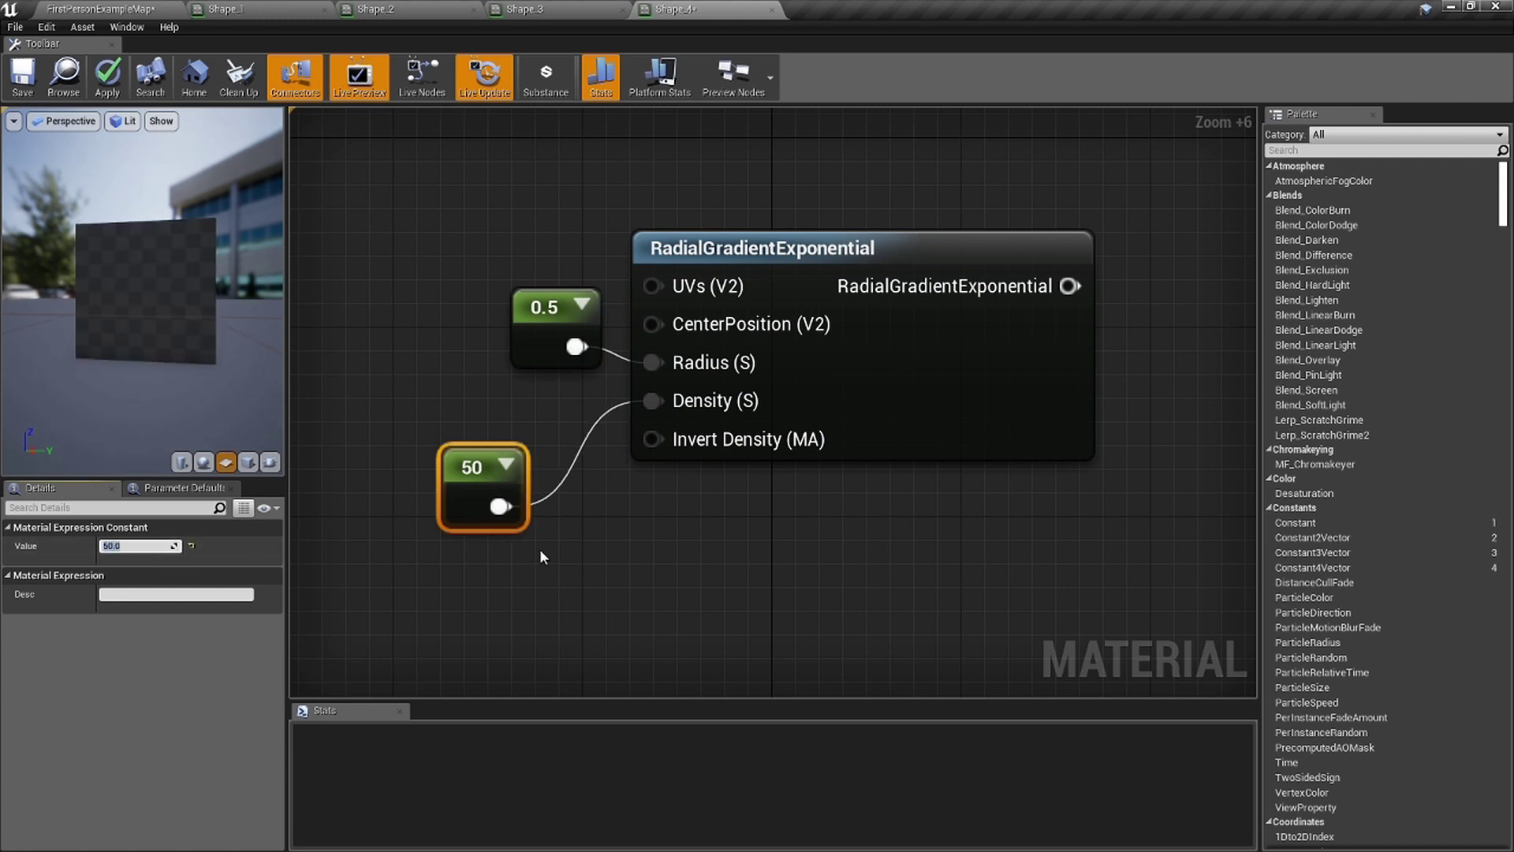
pyautogui.moveTo(570, 328); pyautogui.dragTo(492, 337)
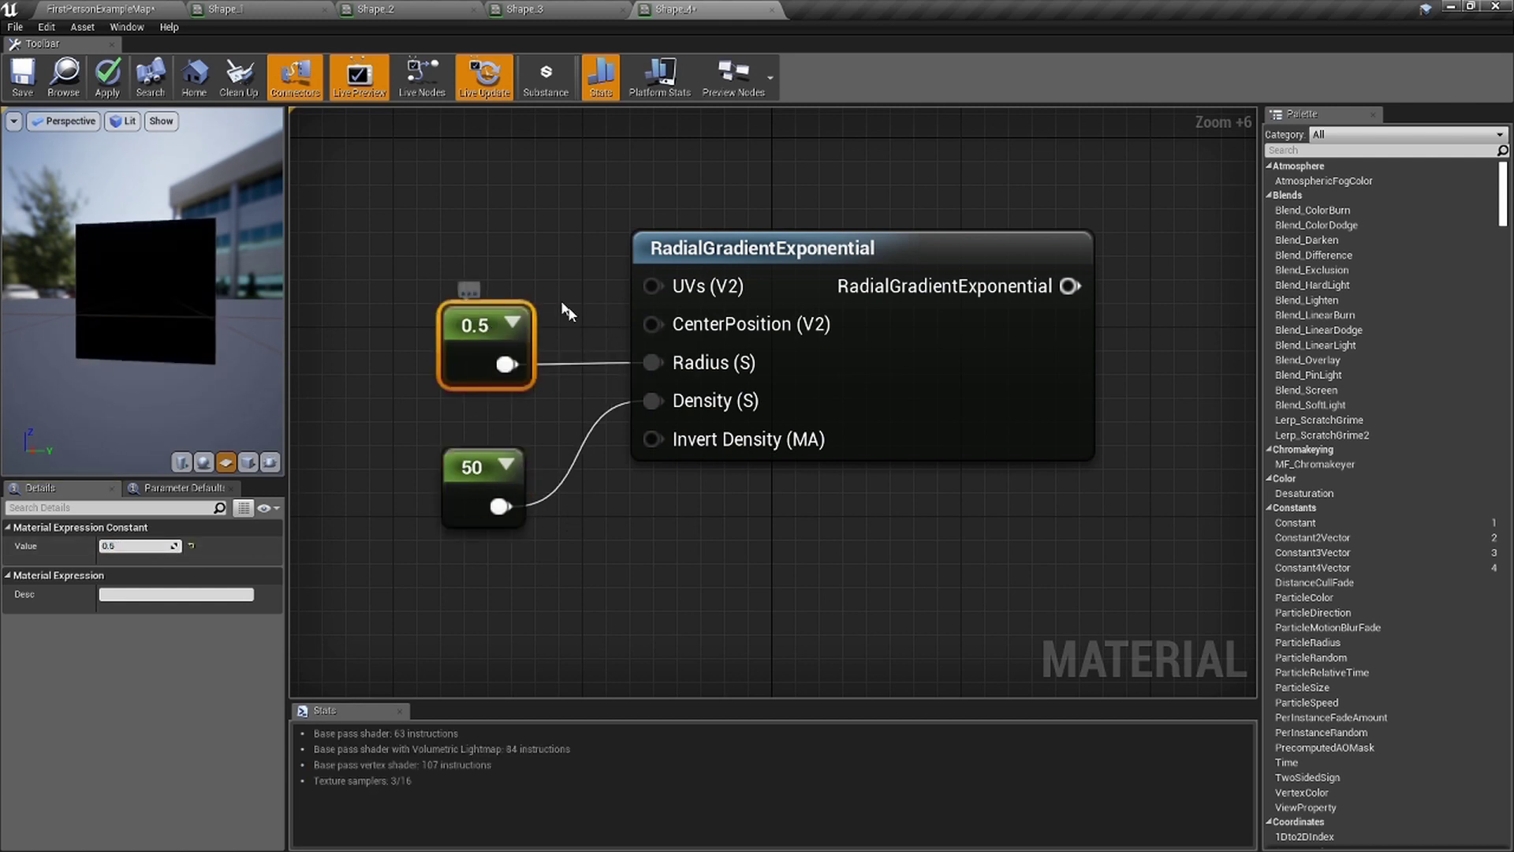
# Add a Constant2Vector node above the 0.5 constant and connect it to CenterPosition of the radial gradient.
pyautogui.moveTo(565, 291); pyautogui.dragTo(628, 373, button='right')
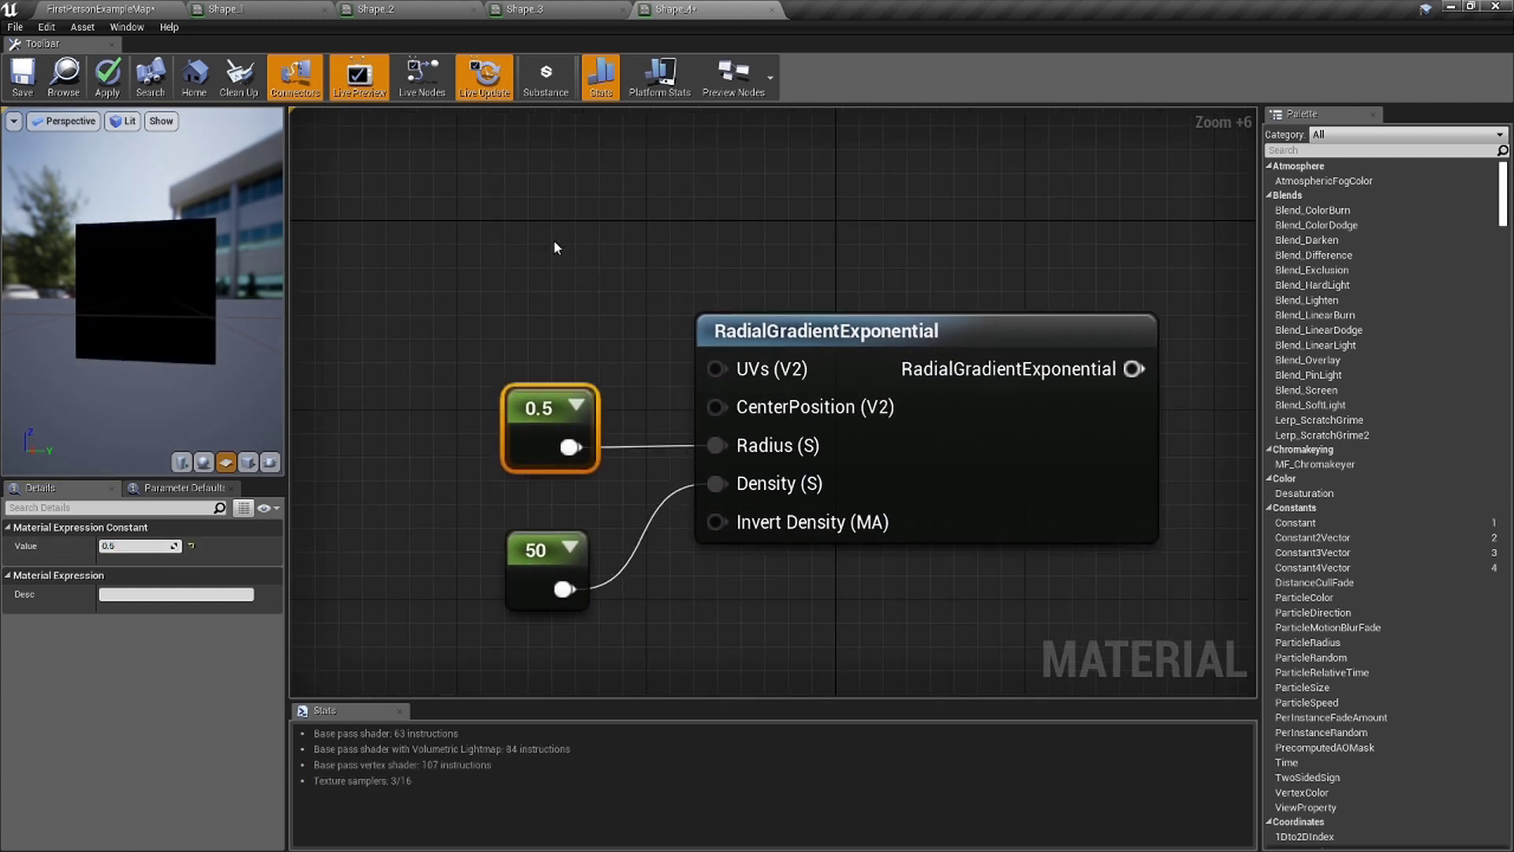
pyautogui.press('2')
pyautogui.click(470, 169)
pyautogui.moveTo(482, 175); pyautogui.dragTo(516, 226)
pyautogui.moveTo(568, 281); pyautogui.dragTo(742, 355)
pyautogui.moveTo(731, 411); pyautogui.dragTo(730, 409)
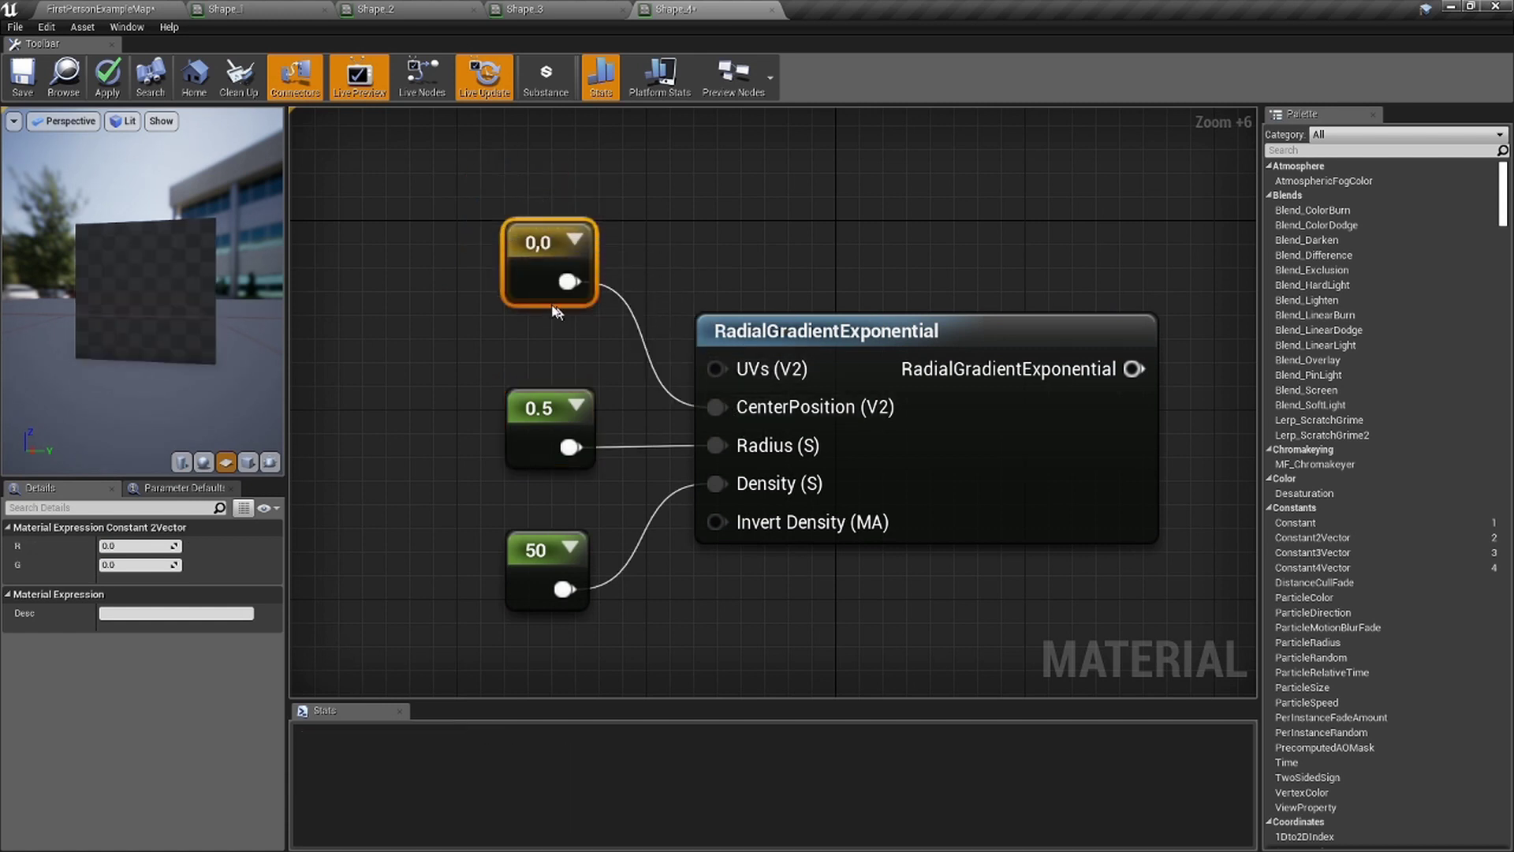
# Connect the RadialGradientExponential output to Base Color of Shape_4.
pyautogui.scroll(-3, 850, 330)
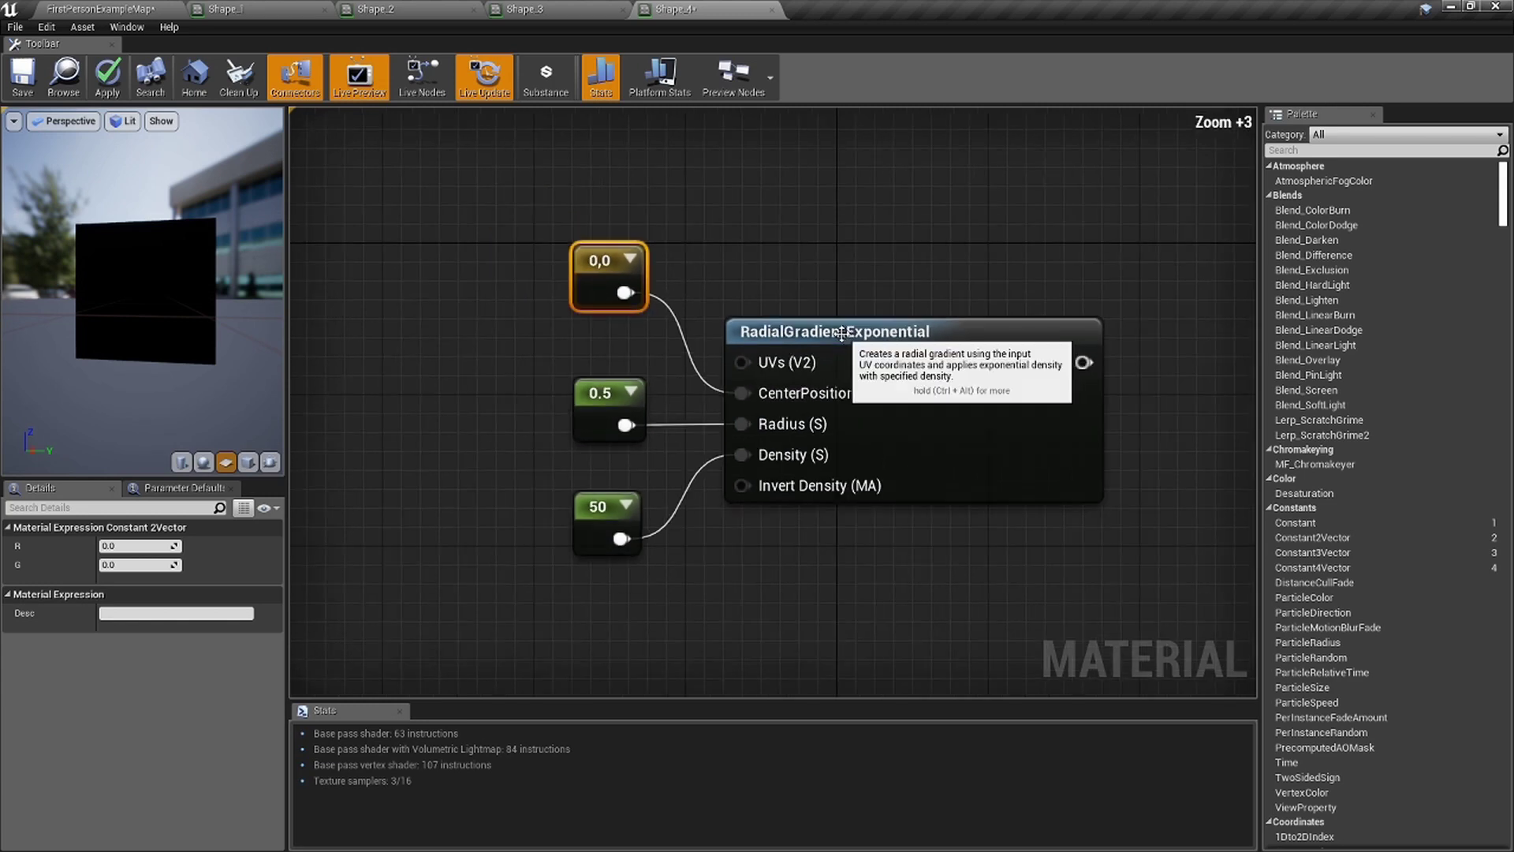
pyautogui.moveTo(849, 331); pyautogui.dragTo(542, 346, button='right')
pyautogui.moveTo(779, 374); pyautogui.dragTo(990, 322)
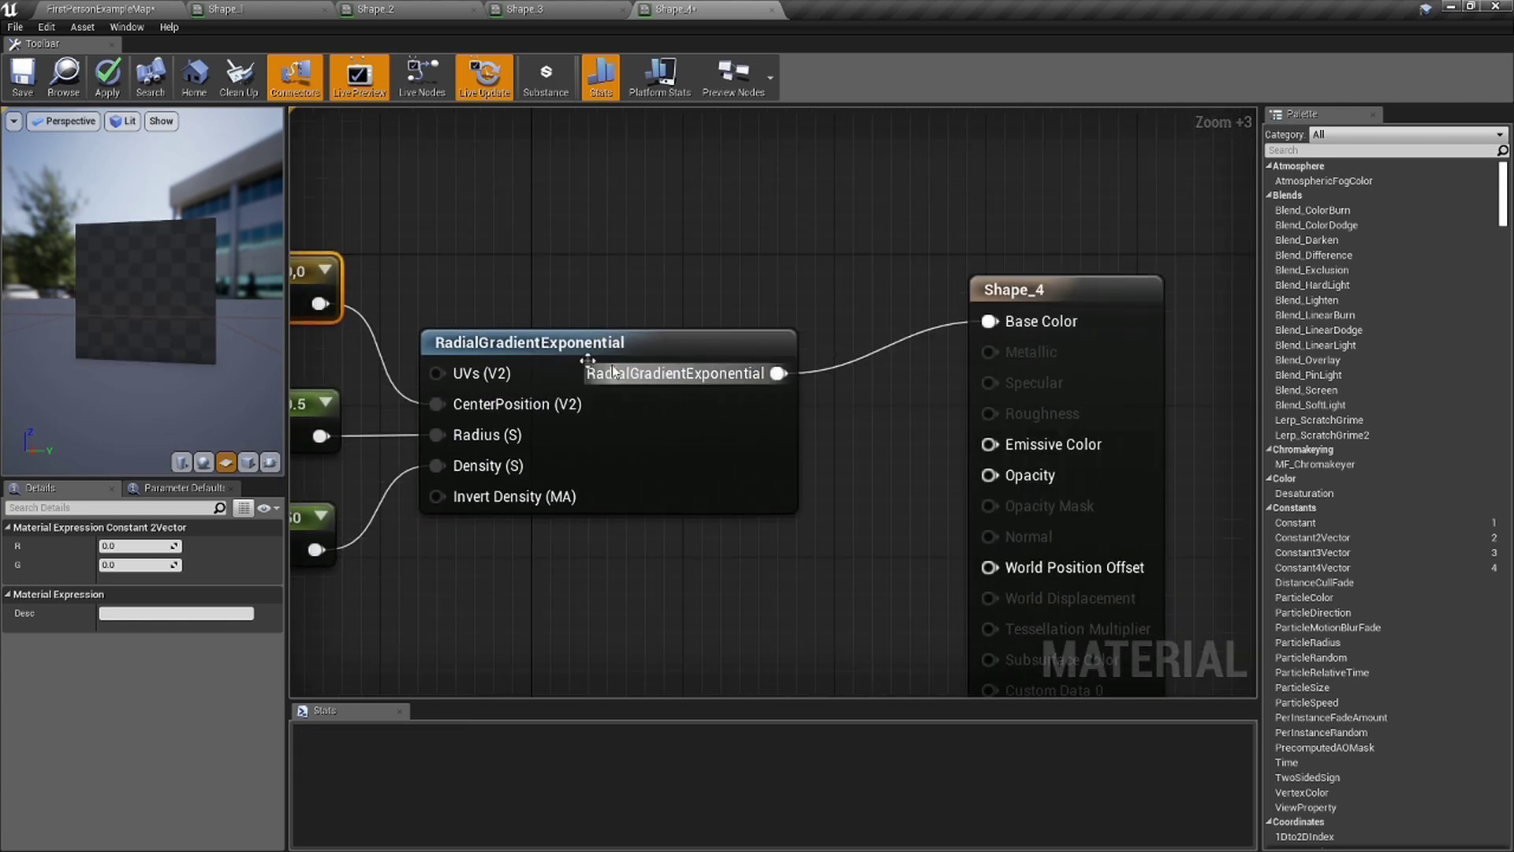
pyautogui.moveTo(418, 325); pyautogui.dragTo(581, 288, button='right')
pyautogui.scroll(4, 499, 283)
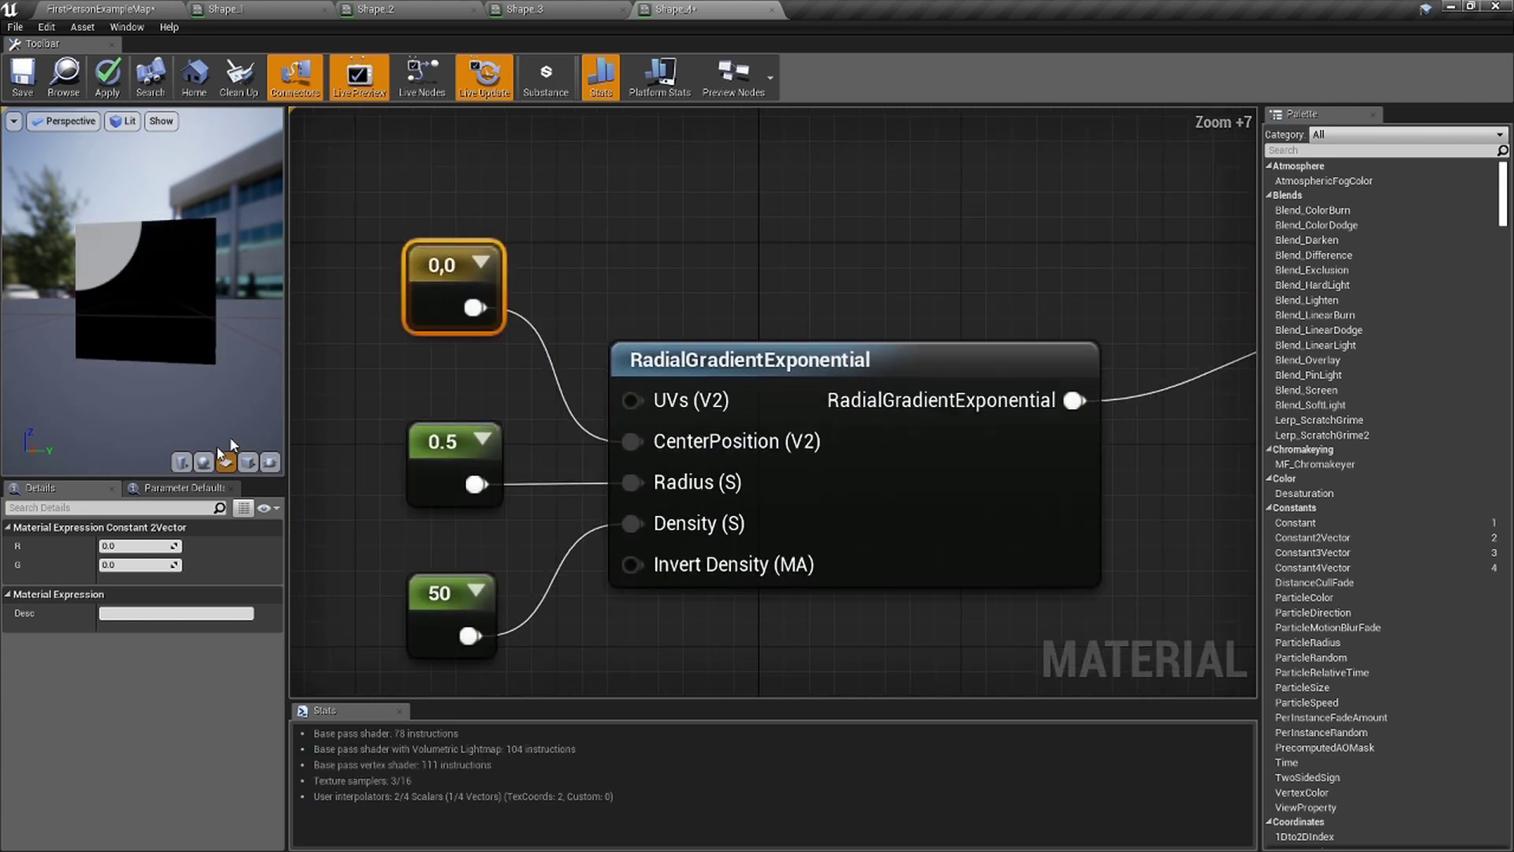
# Try 0,1 and 1,1 as the gradient's center position, and set the Constant2Vector to R 1, G 0.
pyautogui.click(141, 564)
pyautogui.write('1')
pyautogui.press('Return')
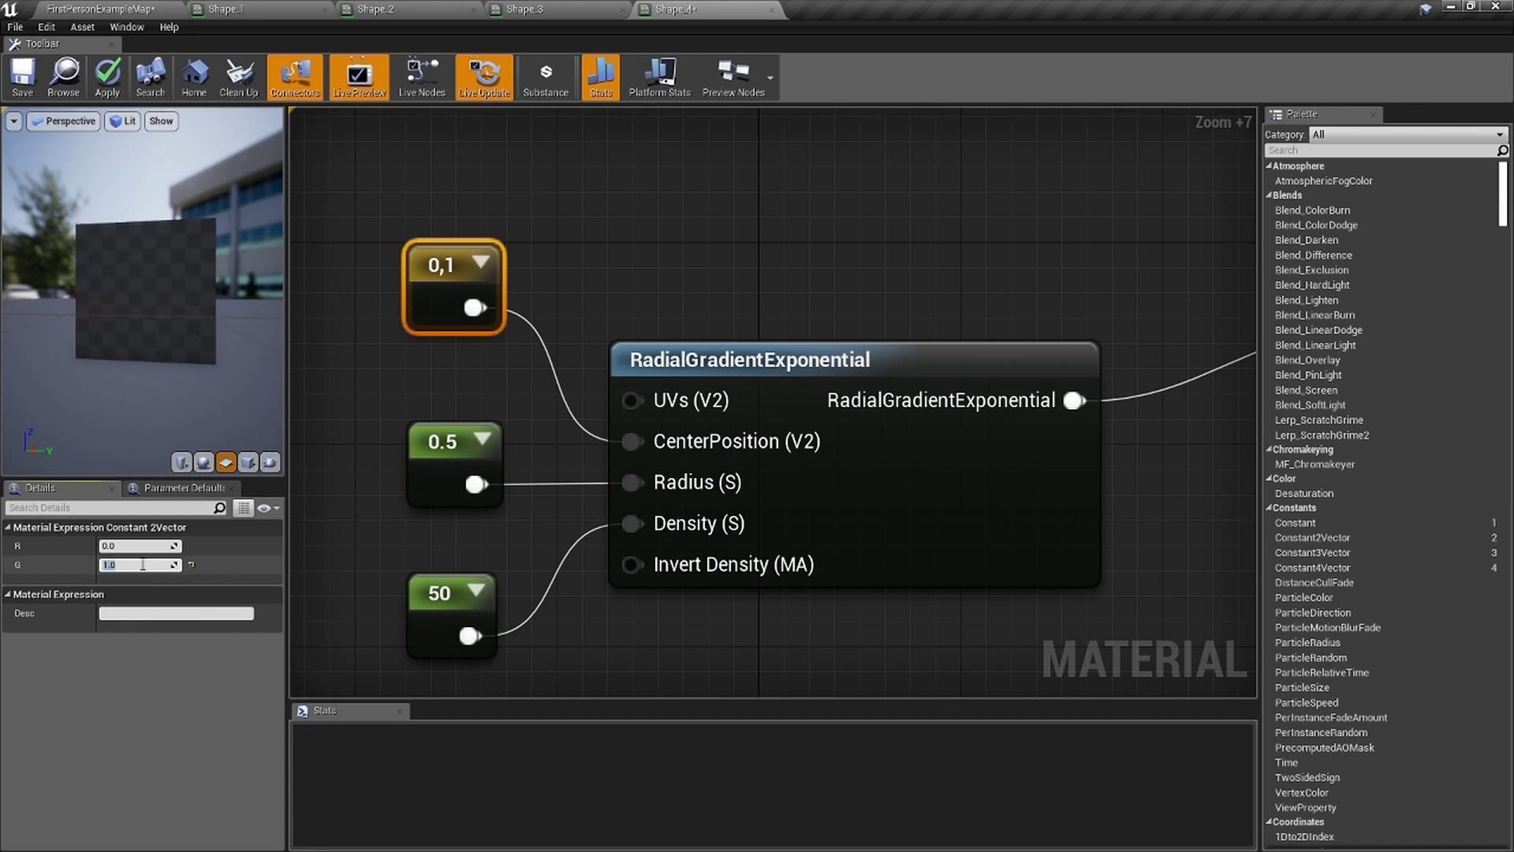
pyautogui.click(148, 545)
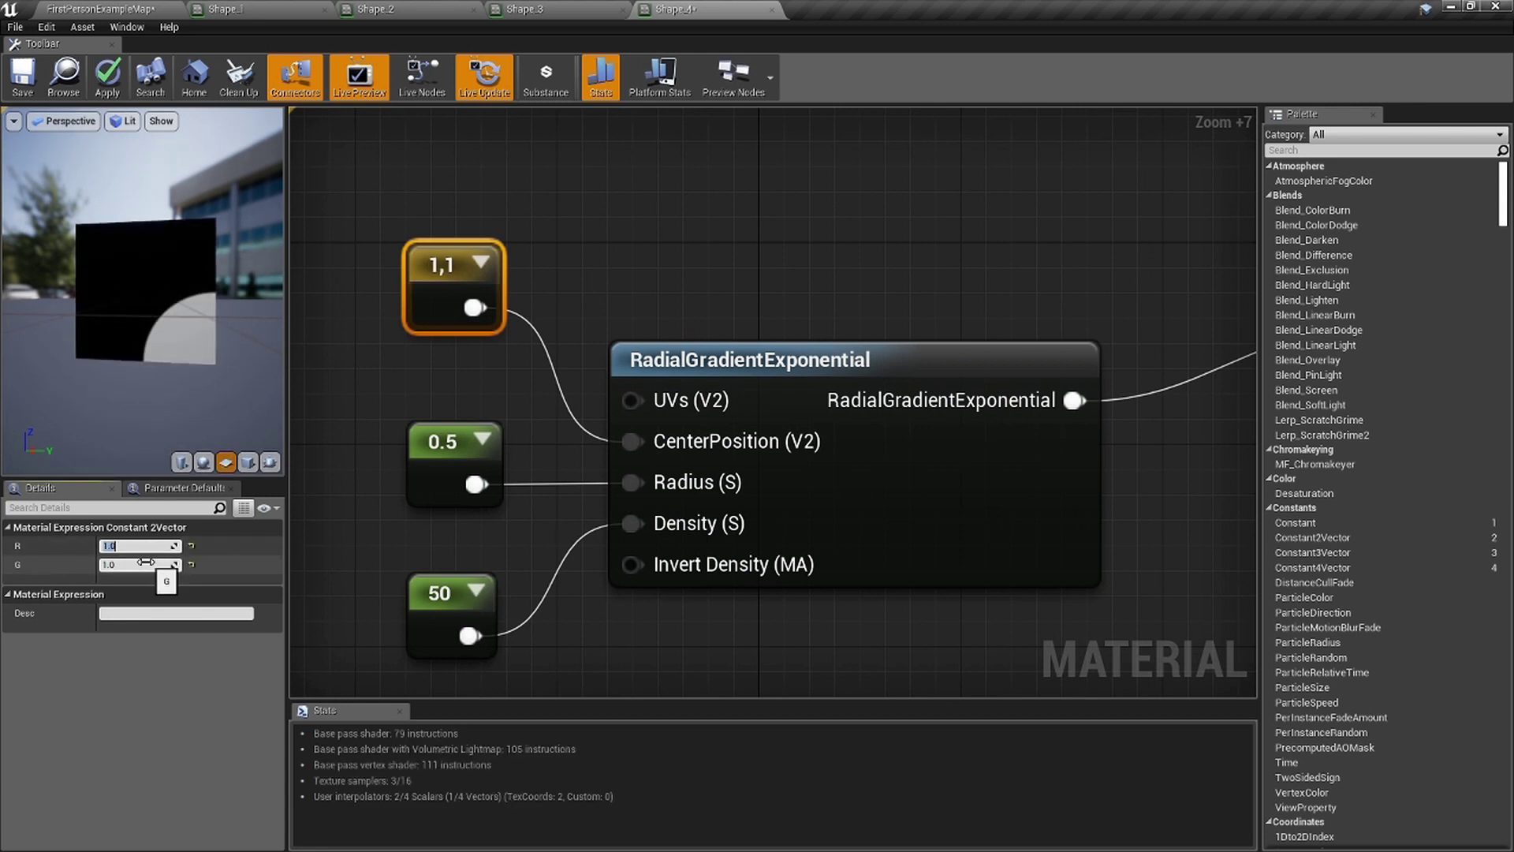
pyautogui.click(166, 565)
pyautogui.write('0')
pyautogui.press('Return')
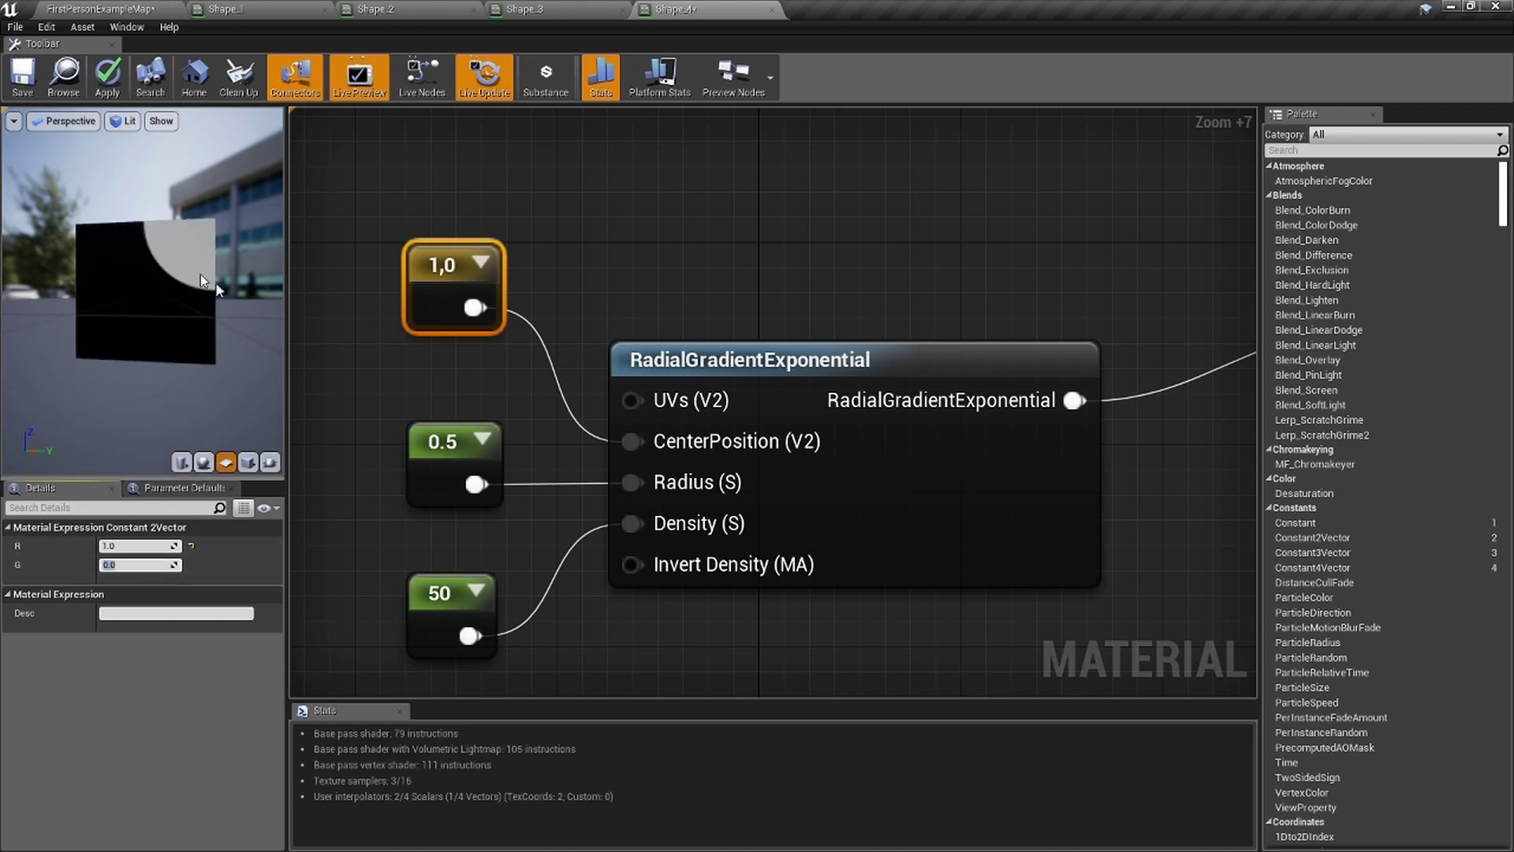
# Move the radial gradient and its three constants away from Shape_4 and place a duplicate of the group below the original.
pyautogui.scroll(-9, 683, 336)
pyautogui.moveTo(699, 478); pyautogui.dragTo(553, 297)
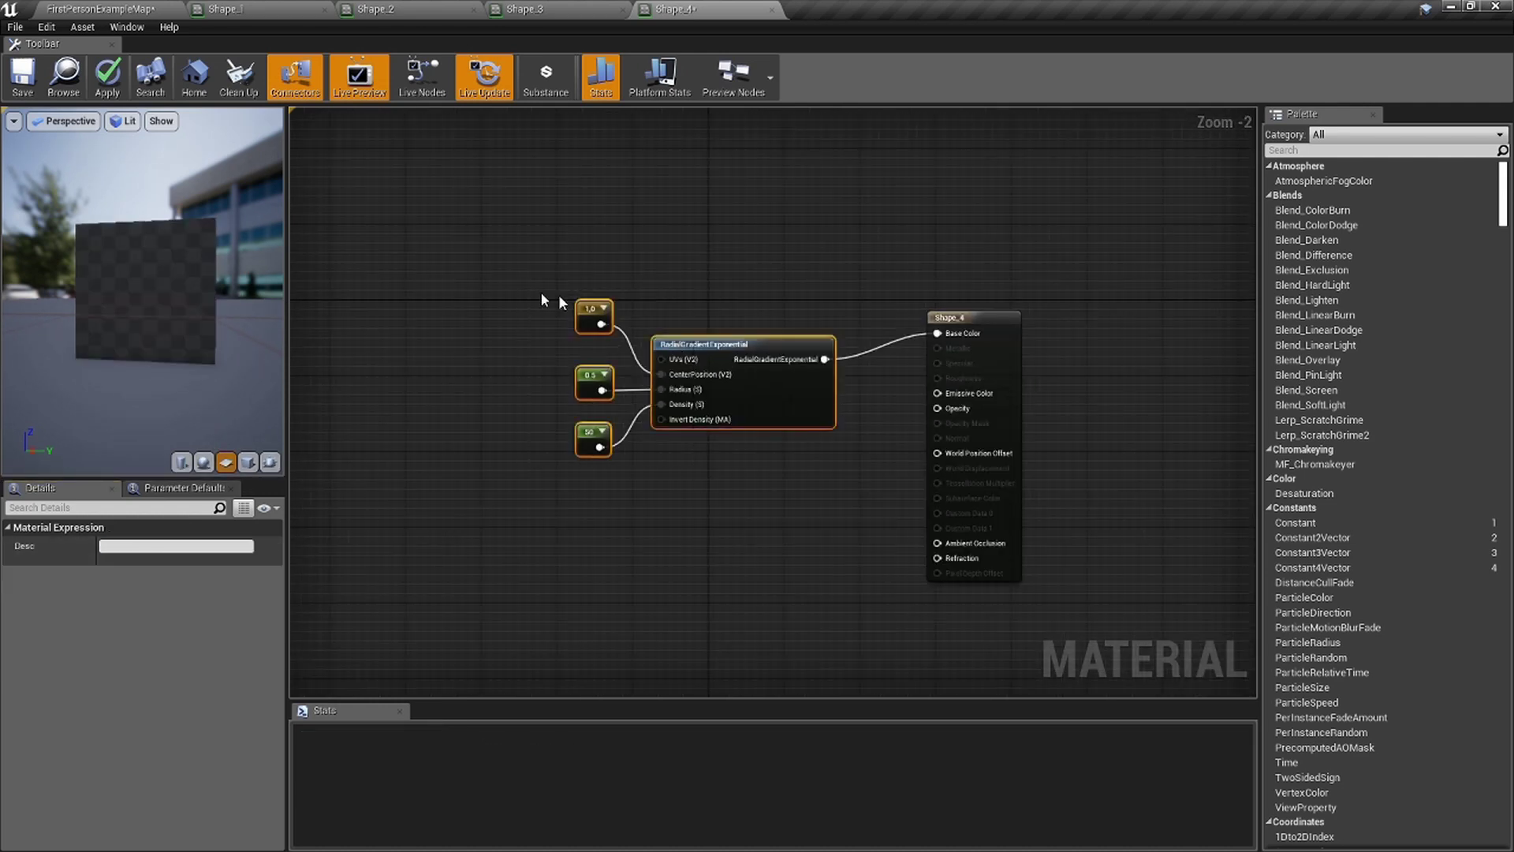
pyautogui.moveTo(708, 344); pyautogui.dragTo(593, 327)
pyautogui.moveTo(578, 435); pyautogui.dragTo(609, 335, button='right')
pyautogui.hotkey('ctrl', 'w')
pyautogui.moveTo(648, 347); pyautogui.dragTo(596, 370)
pyautogui.moveTo(602, 359); pyautogui.dragTo(591, 285, button='right')
# Paste two more copies of the radial gradient group in a column below the first two.
pyautogui.click(532, 462)
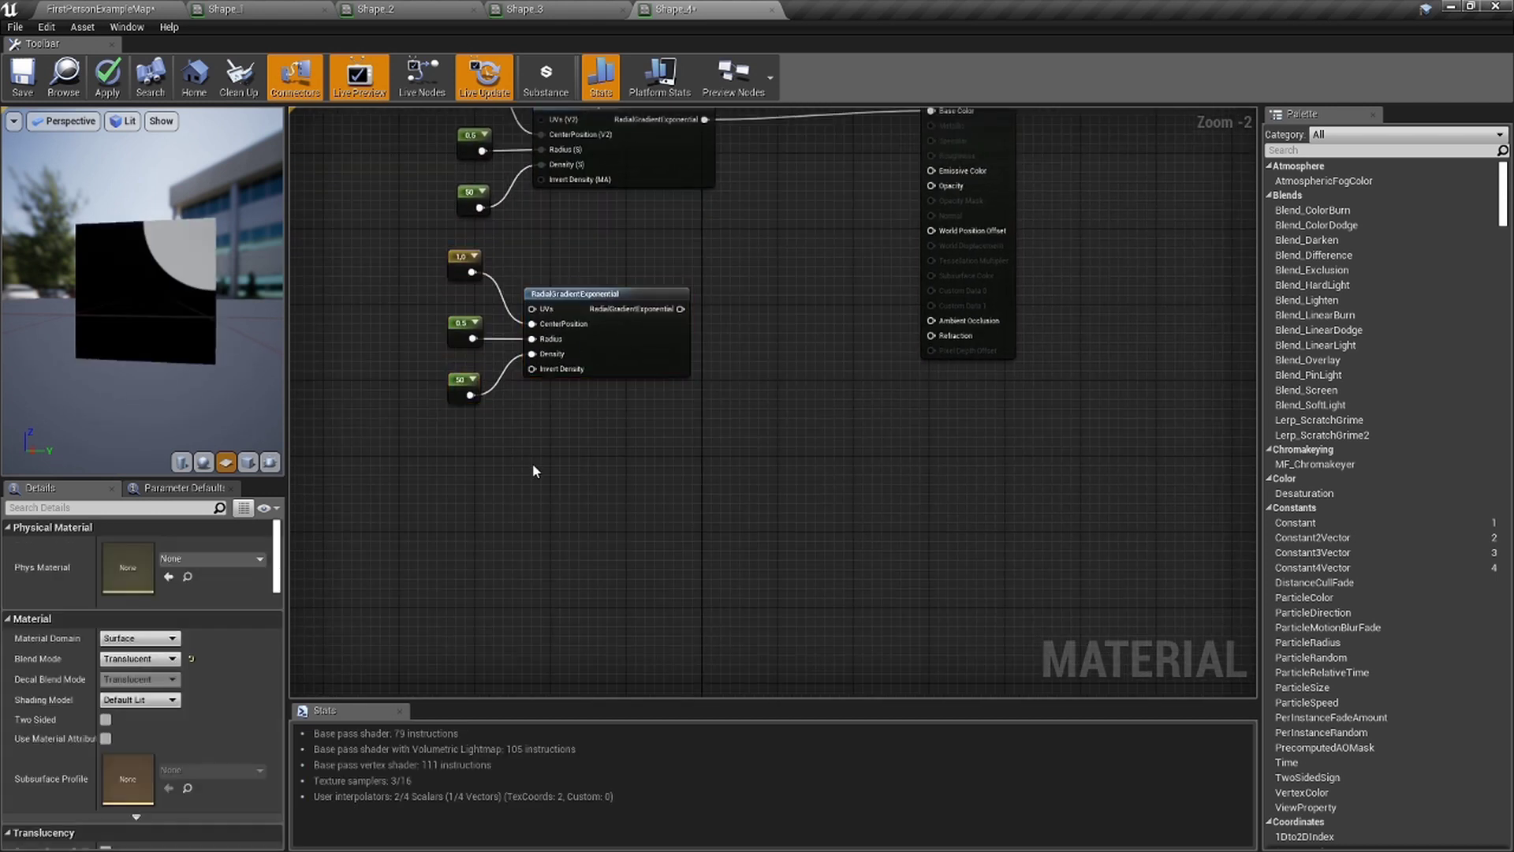
pyautogui.hotkey('ctrl', 'v')
pyautogui.moveTo(619, 462); pyautogui.dragTo(542, 487)
pyautogui.moveTo(542, 488); pyautogui.dragTo(544, 407, button='right')
pyautogui.click(518, 549)
pyautogui.hotkey('ctrl', 'v')
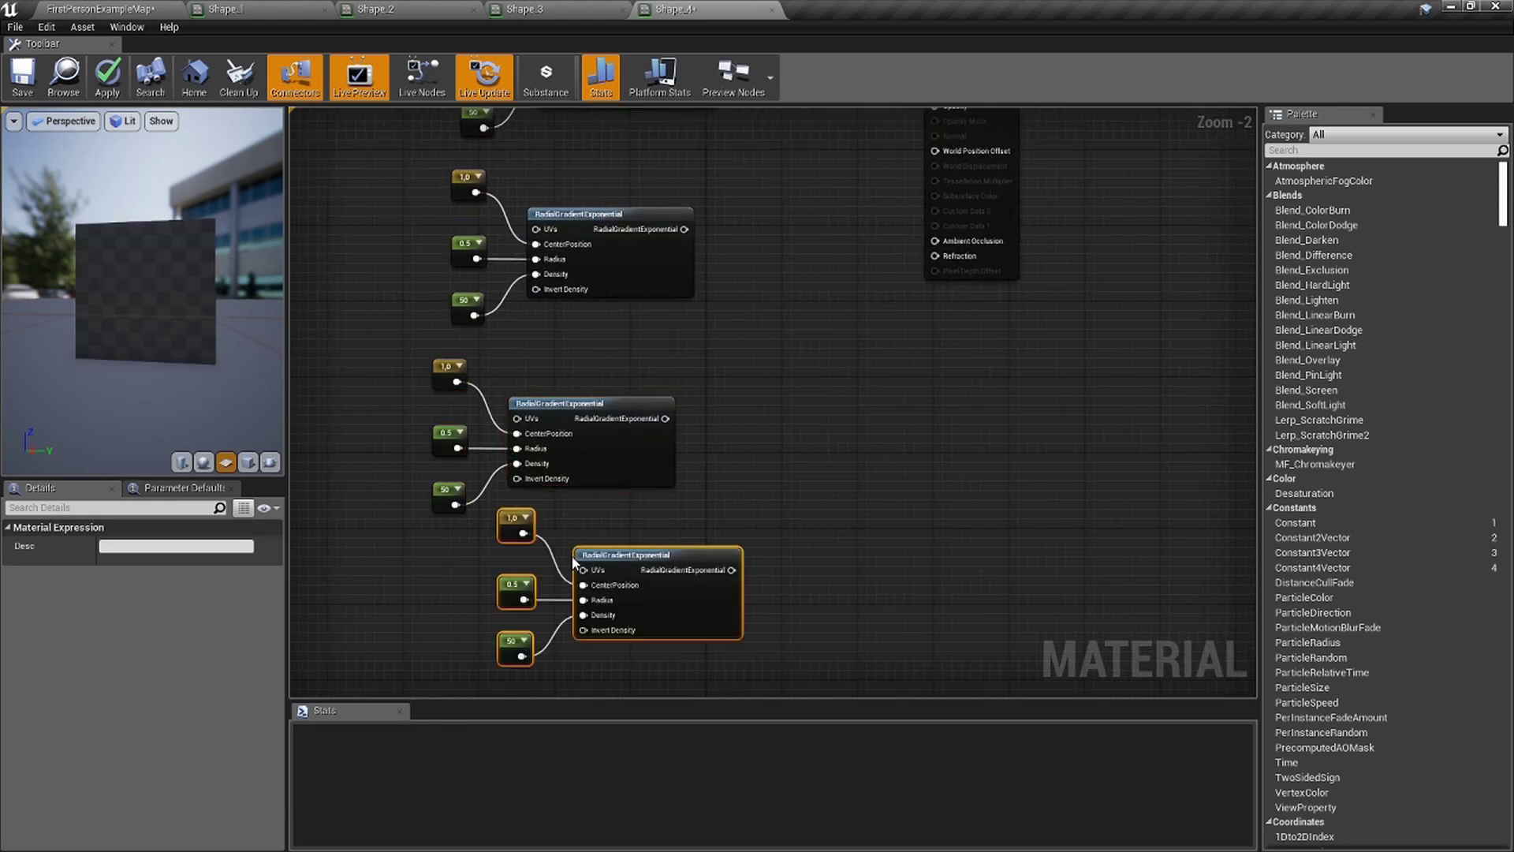
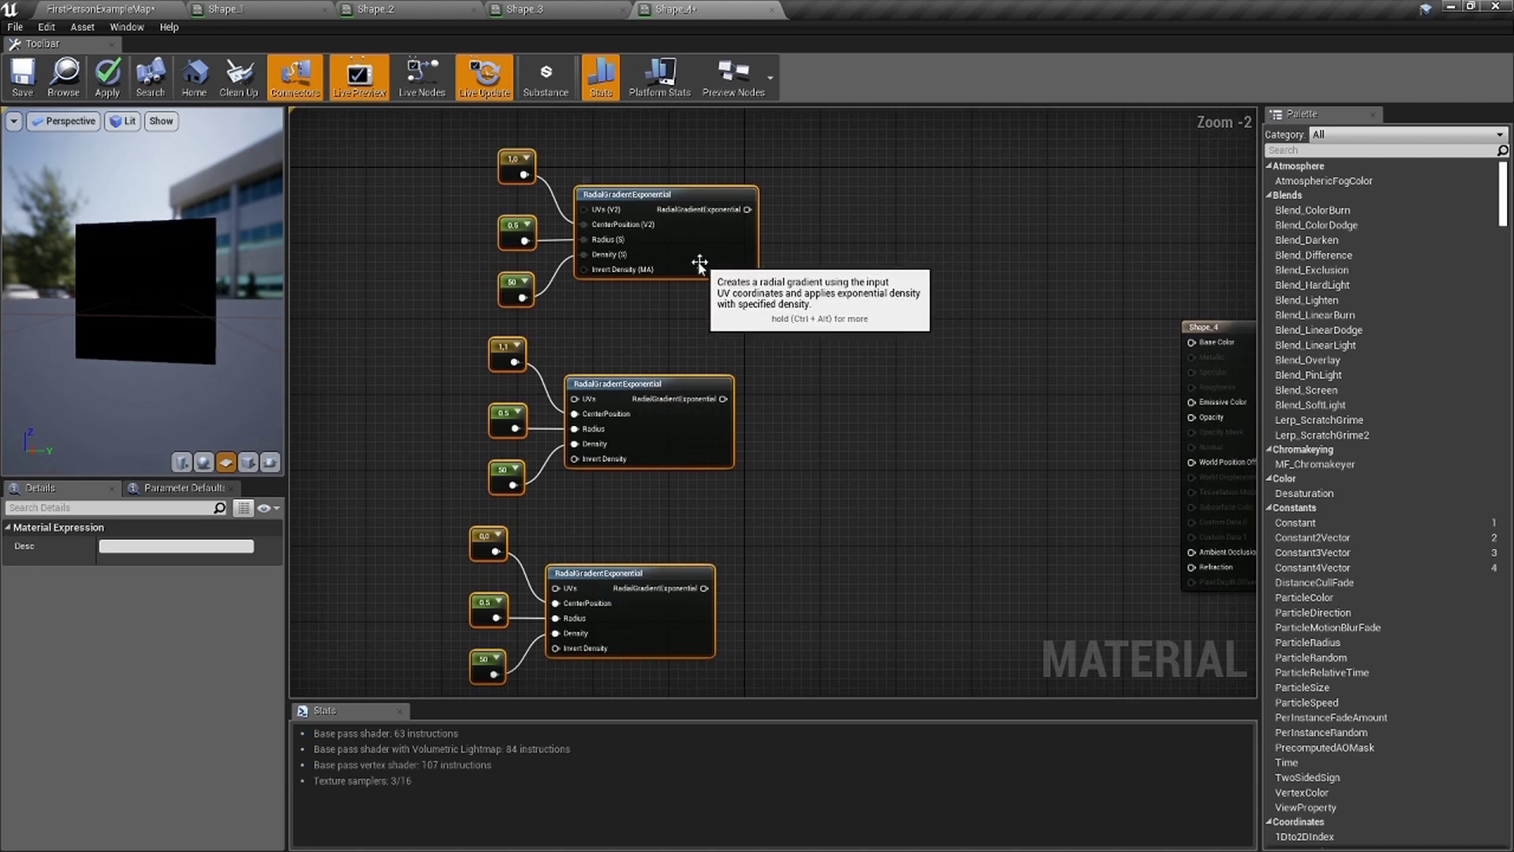
# Place three Add nodes between the column of radial gradients and the Shape_4 node.
pyautogui.scroll(-2, 690, 275)
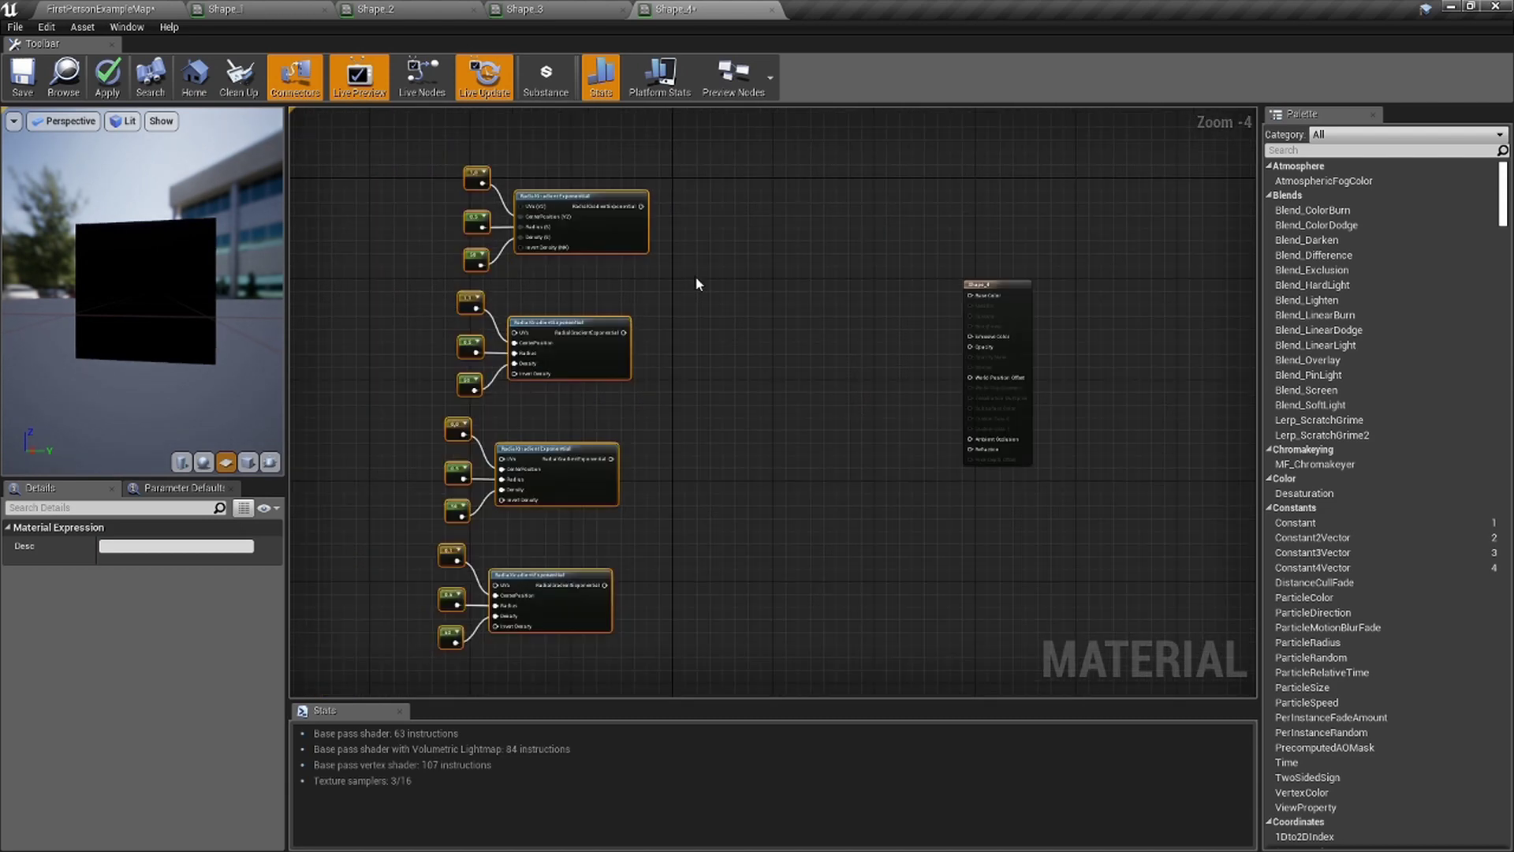
pyautogui.press('a')
pyautogui.click(694, 276)
pyautogui.moveTo(695, 377); pyautogui.dragTo(646, 298, button='right')
pyautogui.press('a')
pyautogui.click(622, 461)
pyautogui.moveTo(703, 380); pyautogui.dragTo(676, 436, button='right')
pyautogui.press('a')
pyautogui.click(696, 364)
# Connect the first two radial gradient outputs to A and B of the upper Add node and show its preview.
pyautogui.keyDown('ctrl'); pyautogui.scroll(5, 582, 268); pyautogui.keyUp('ctrl')
pyautogui.moveTo(568, 117); pyautogui.dragTo(575, 204, button='right')
pyautogui.moveTo(530, 145); pyautogui.dragTo(533, 528)
pyautogui.moveTo(615, 568); pyautogui.dragTo(615, 233, button='right')
pyautogui.moveTo(696, 431); pyautogui.dragTo(680, 448)
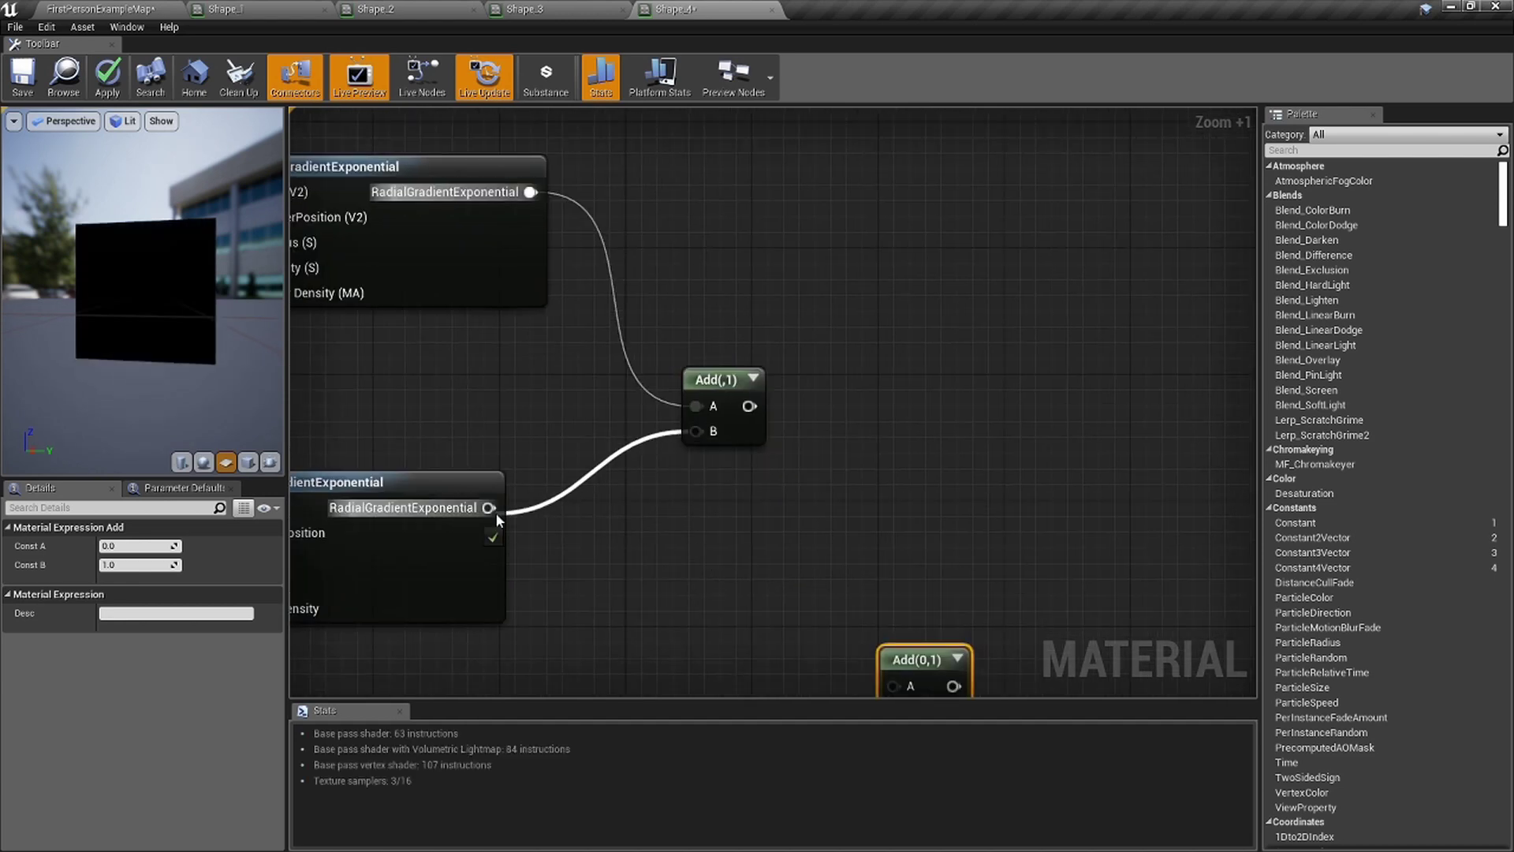
pyautogui.moveTo(496, 514); pyautogui.dragTo(496, 514)
pyautogui.click(740, 381)
# Connect the third and fourth radial gradient outputs to A and B of the lower Add node and show its preview.
pyautogui.moveTo(798, 521); pyautogui.dragTo(755, 329, button='right')
pyautogui.scroll(-3, 732, 377)
pyautogui.moveTo(692, 555); pyautogui.dragTo(644, 436, button='right')
pyautogui.scroll(6, 555, 413)
pyautogui.moveTo(623, 599); pyautogui.dragTo(550, 401, button='right')
pyautogui.scroll(-1, 550, 400)
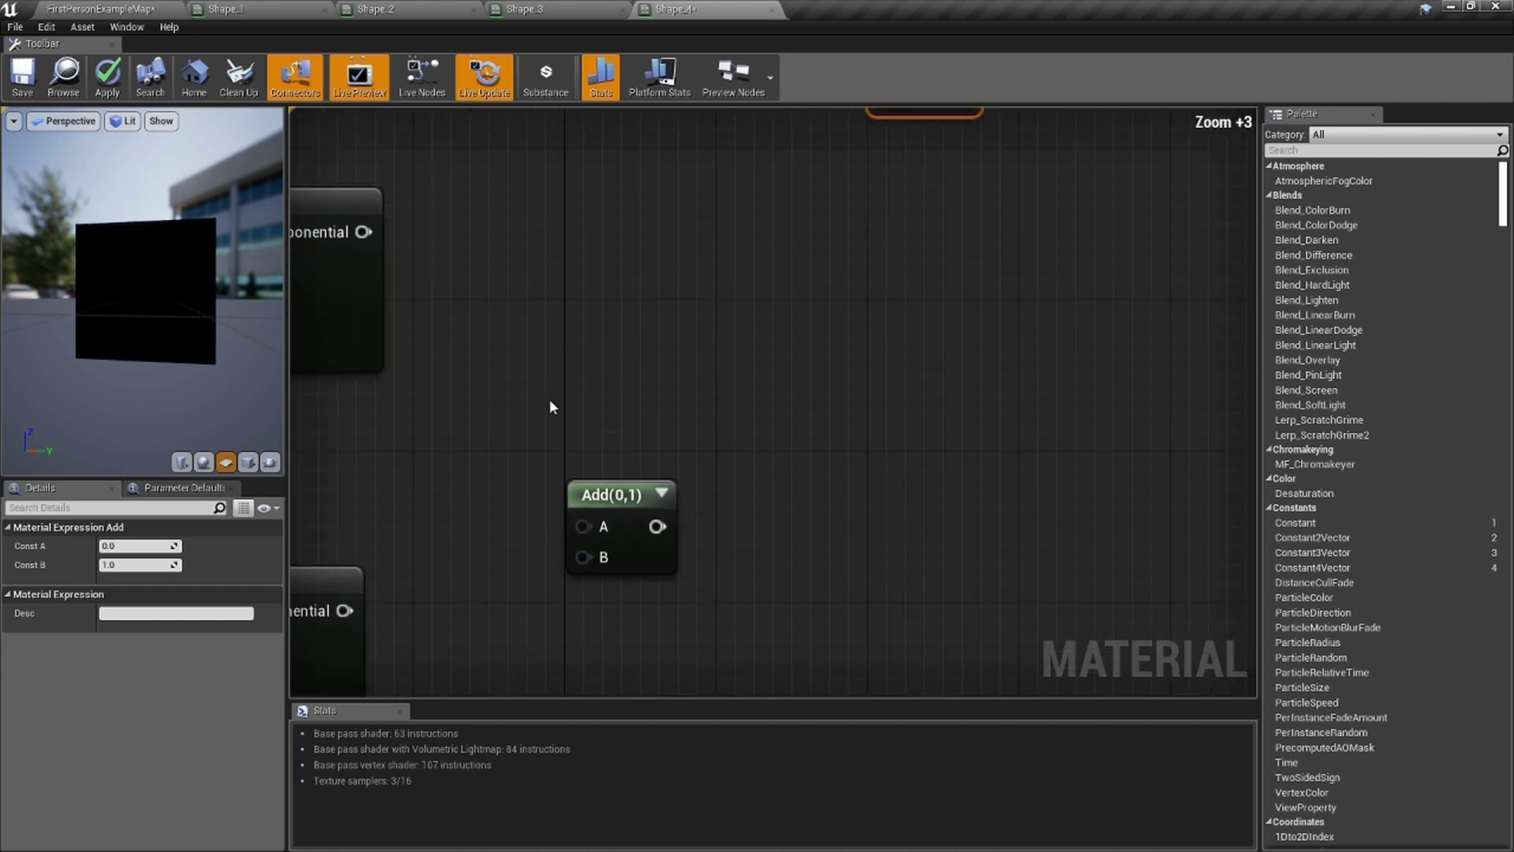
pyautogui.moveTo(363, 232); pyautogui.dragTo(582, 526)
pyautogui.moveTo(568, 570); pyautogui.dragTo(601, 506, button='right')
pyautogui.moveTo(615, 493); pyautogui.dragTo(377, 547)
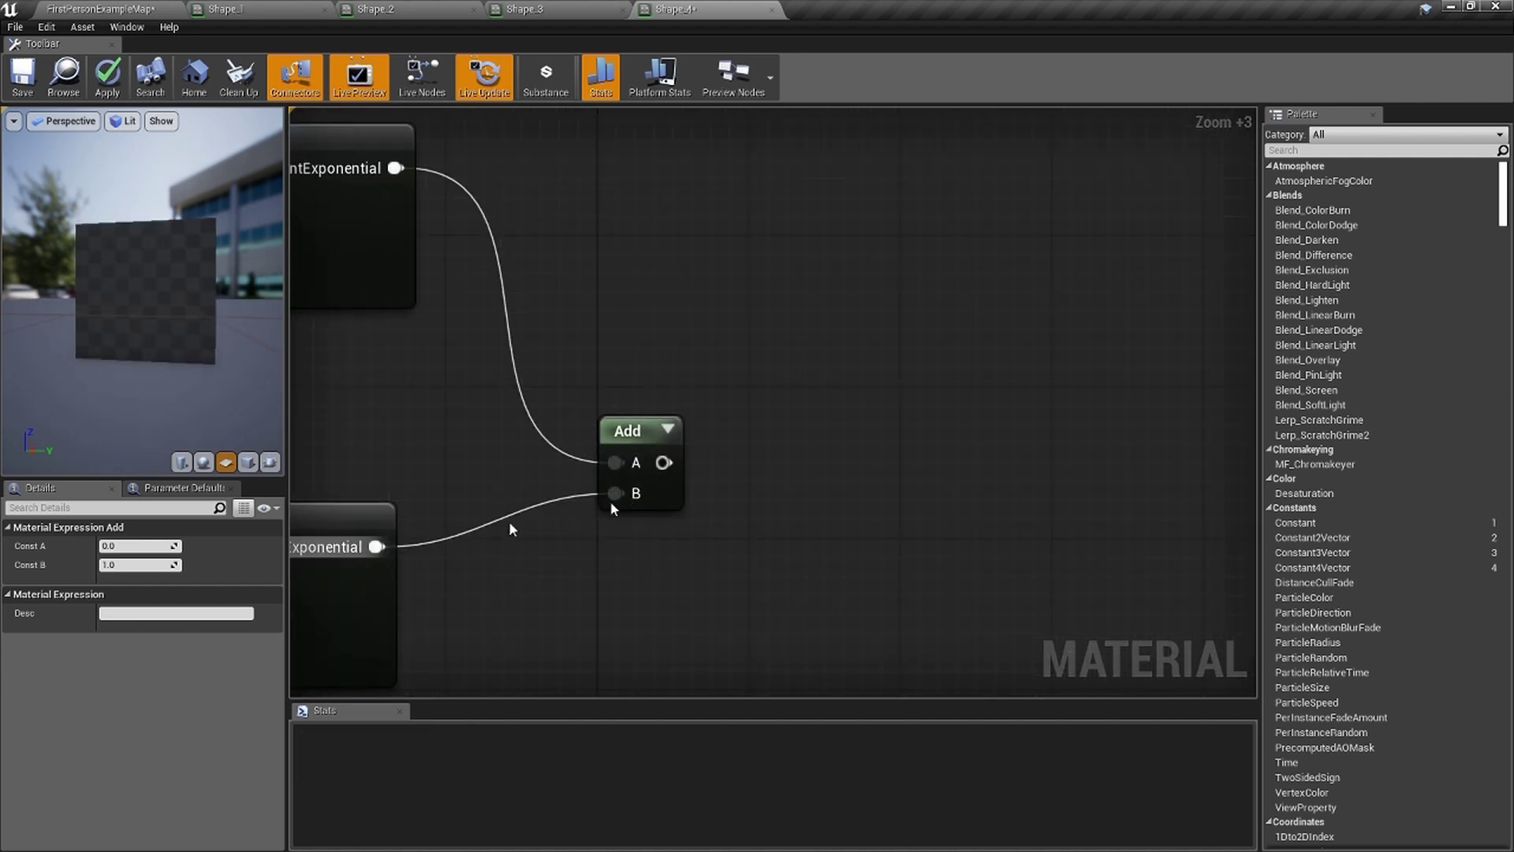
pyautogui.click(666, 430)
# Connect the upper and lower Add results to A and B of the third Add node and show its preview.
pyautogui.scroll(-5, 736, 518)
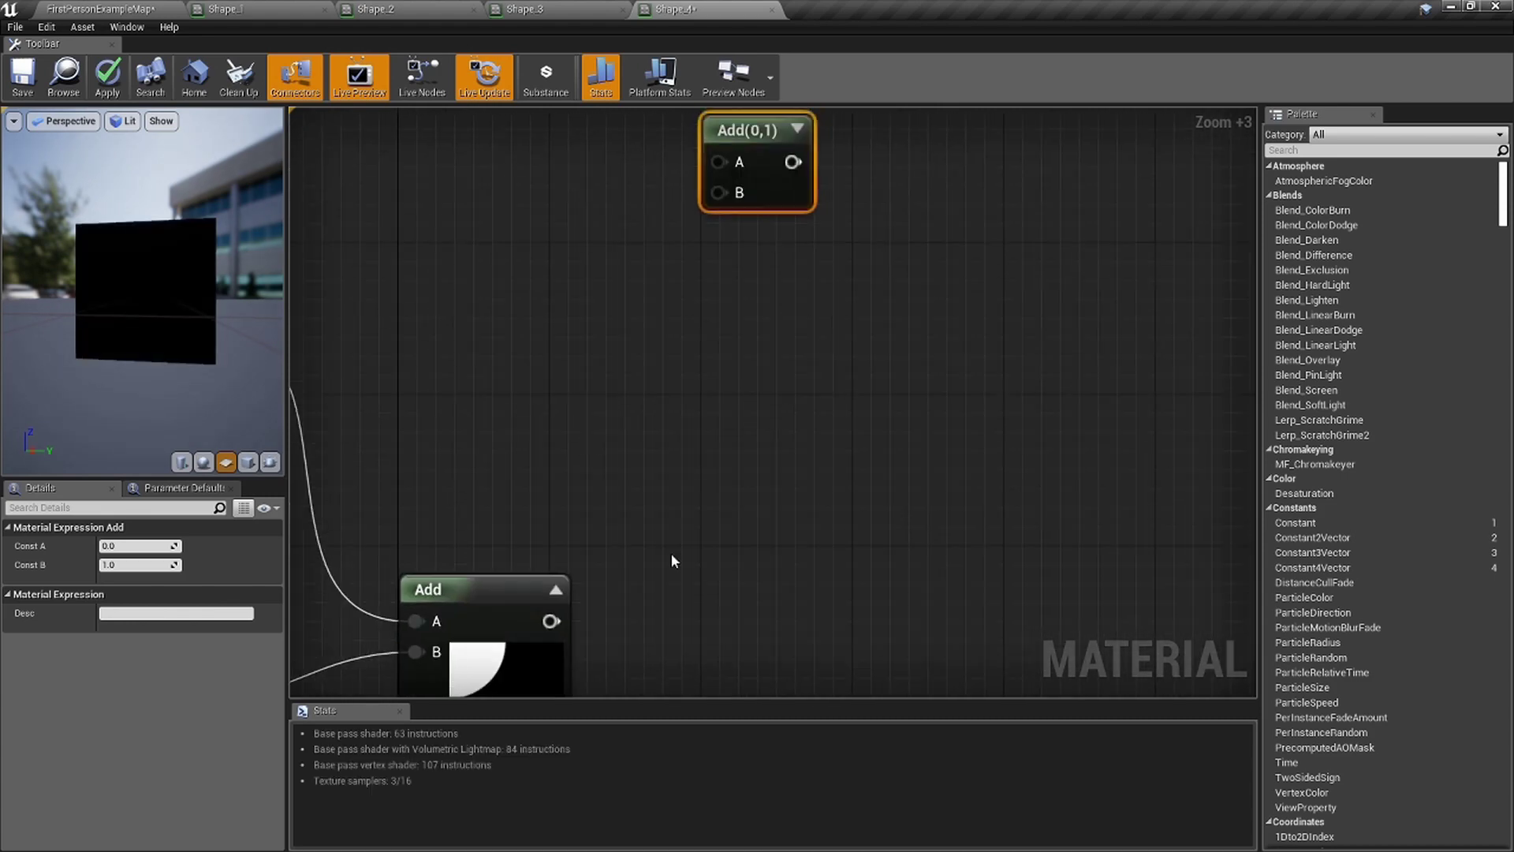
pyautogui.moveTo(609, 582); pyautogui.dragTo(698, 366)
pyautogui.click(715, 335)
pyautogui.scroll(6, 715, 335)
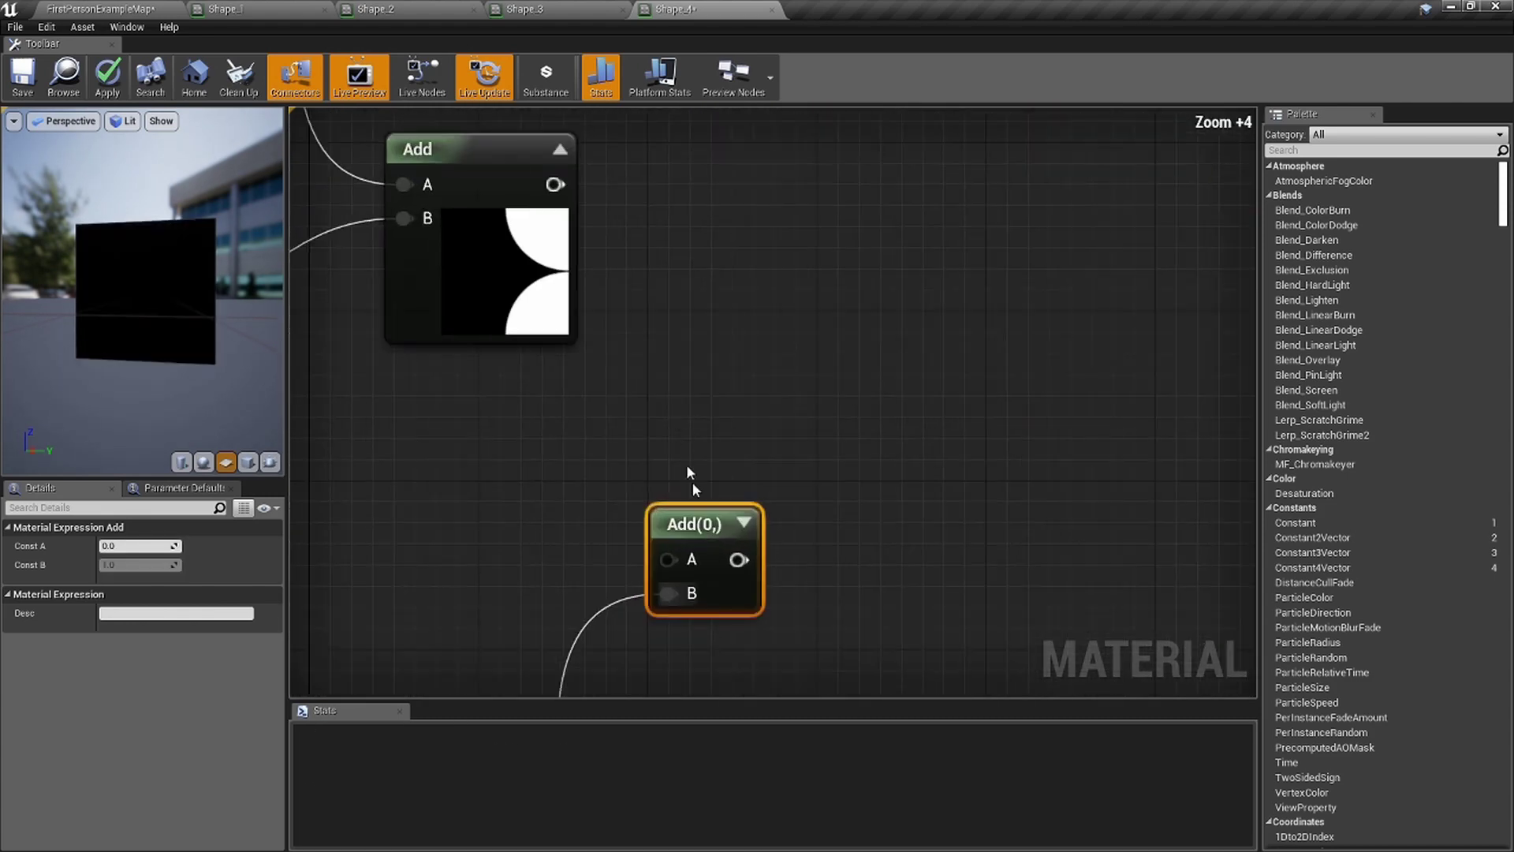
pyautogui.moveTo(670, 560); pyautogui.dragTo(555, 185)
pyautogui.click(727, 522)
# Try the combined Add output as Shape_4's Base Color, and disconnect it again.
pyautogui.scroll(-3, 731, 525)
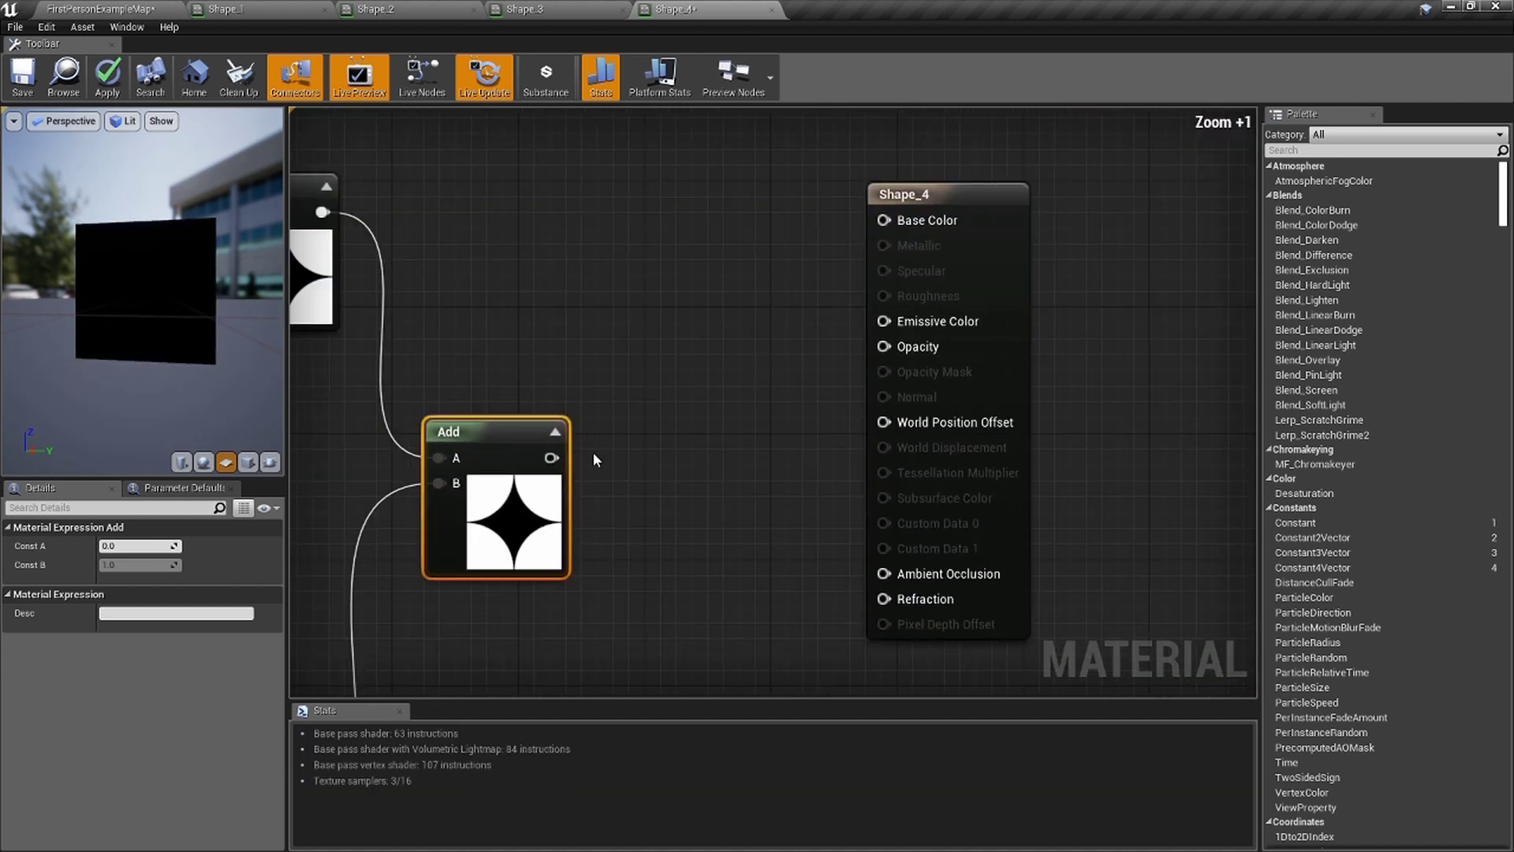
pyautogui.moveTo(552, 458); pyautogui.dragTo(885, 222)
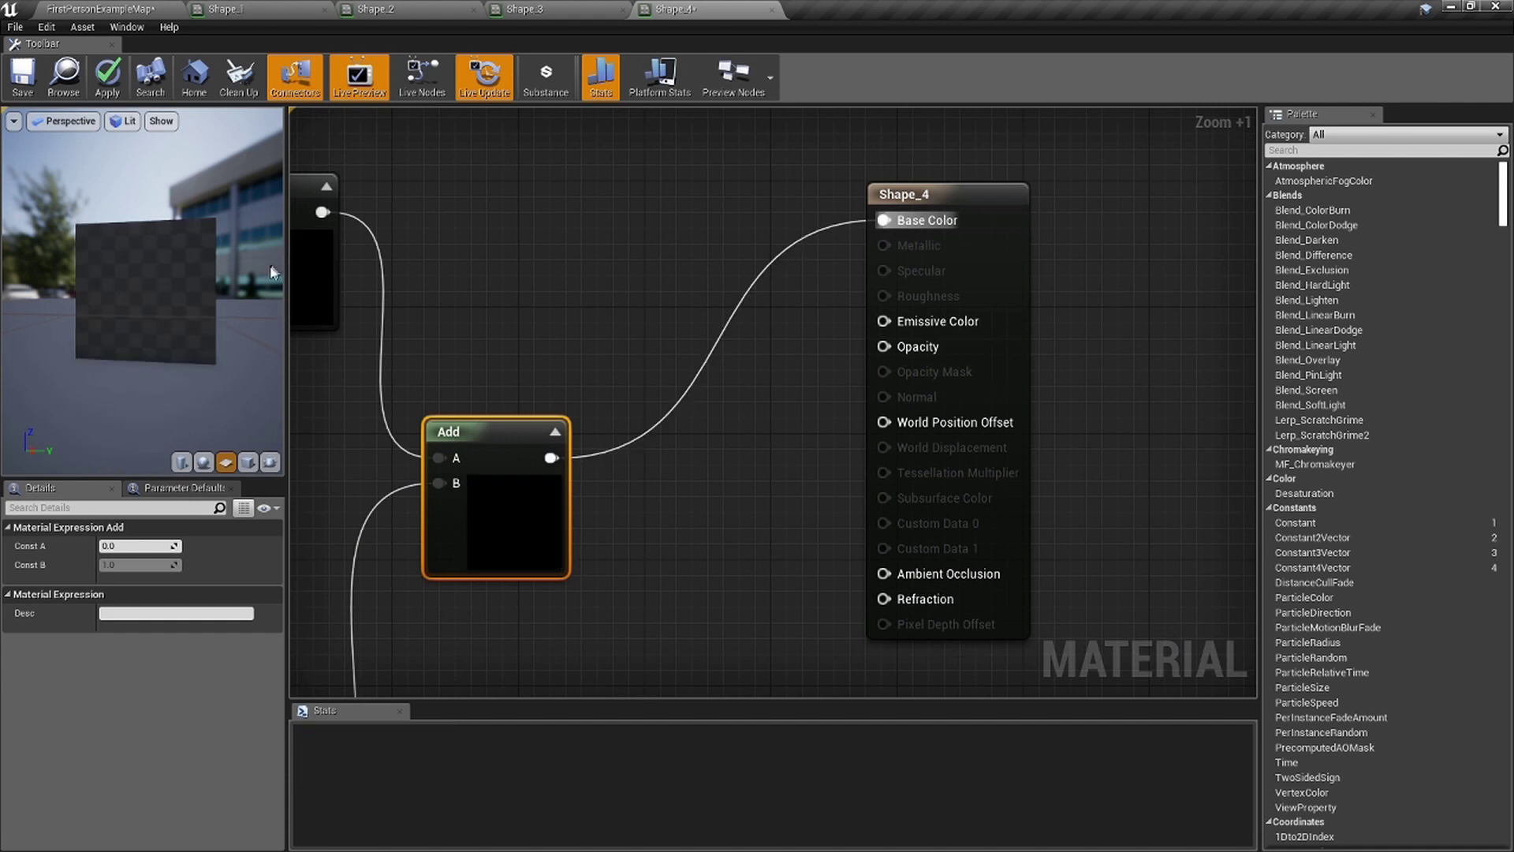
pyautogui.keyDown('alt'); pyautogui.click(550, 458); pyautogui.keyUp('alt')
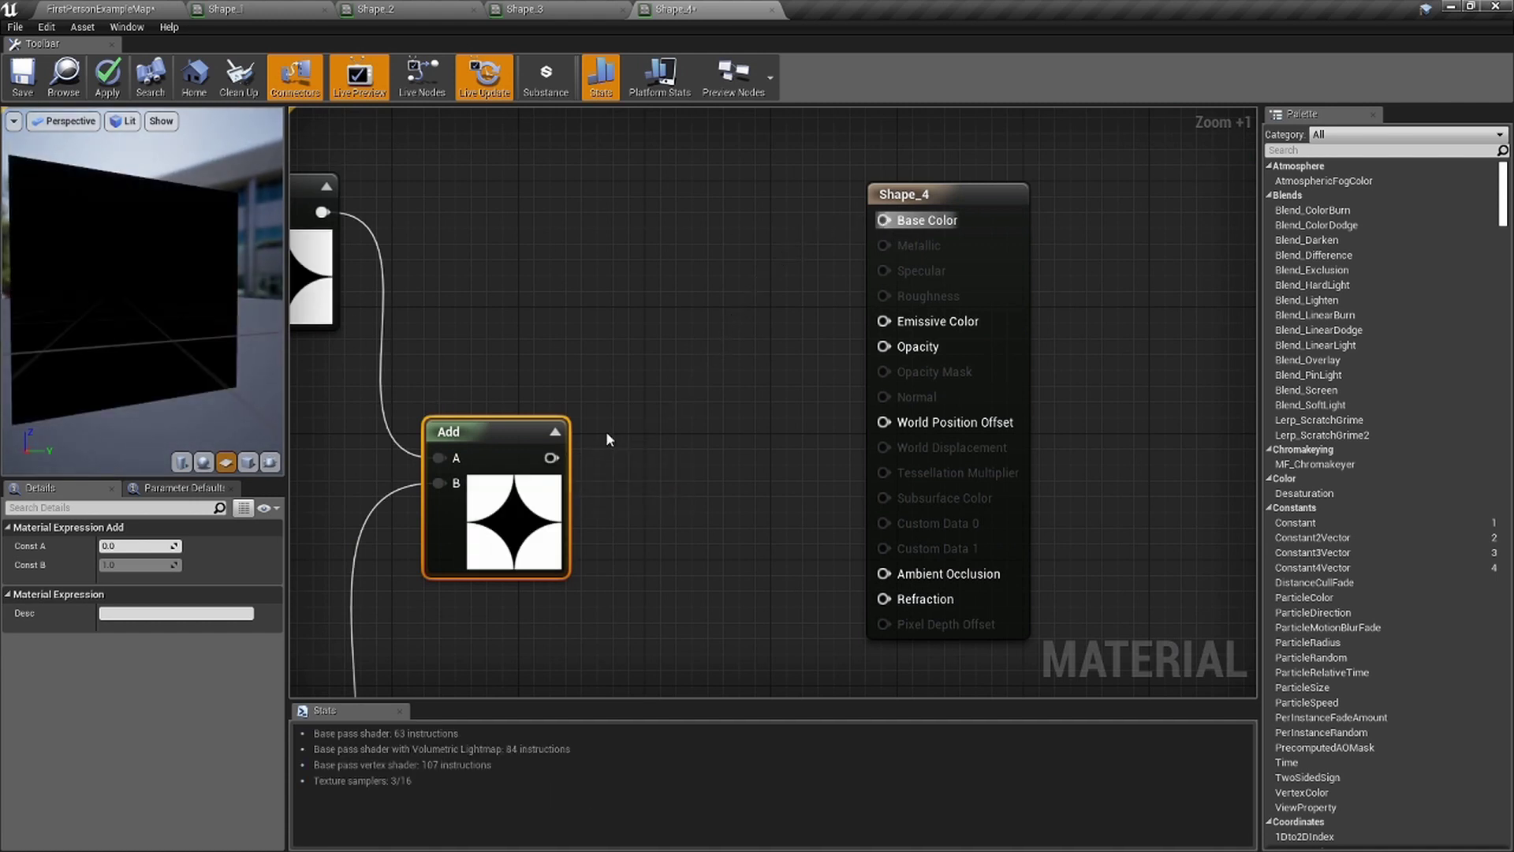
# Add a OneMinus node fed by the output of the final Add node.
pyautogui.moveTo(552, 459); pyautogui.dragTo(581, 464)
pyautogui.click(567, 448)
pyautogui.write('onem')
pyautogui.press('Return')
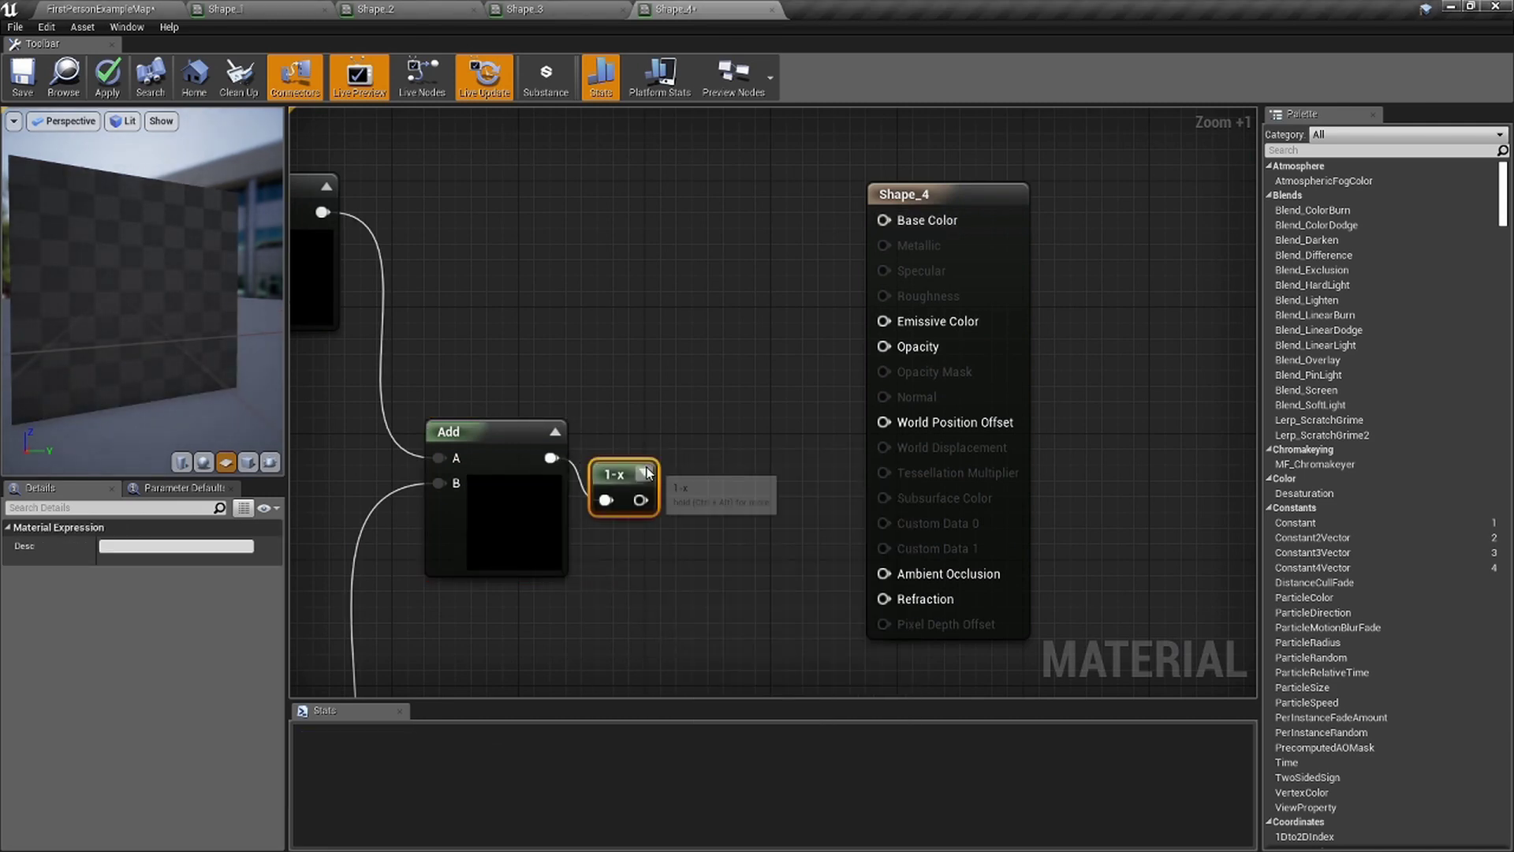
# Connect the 1-x output to Base Color and Opacity of Shape_4 and save the material.
pyautogui.moveTo(703, 474); pyautogui.dragTo(895, 223)
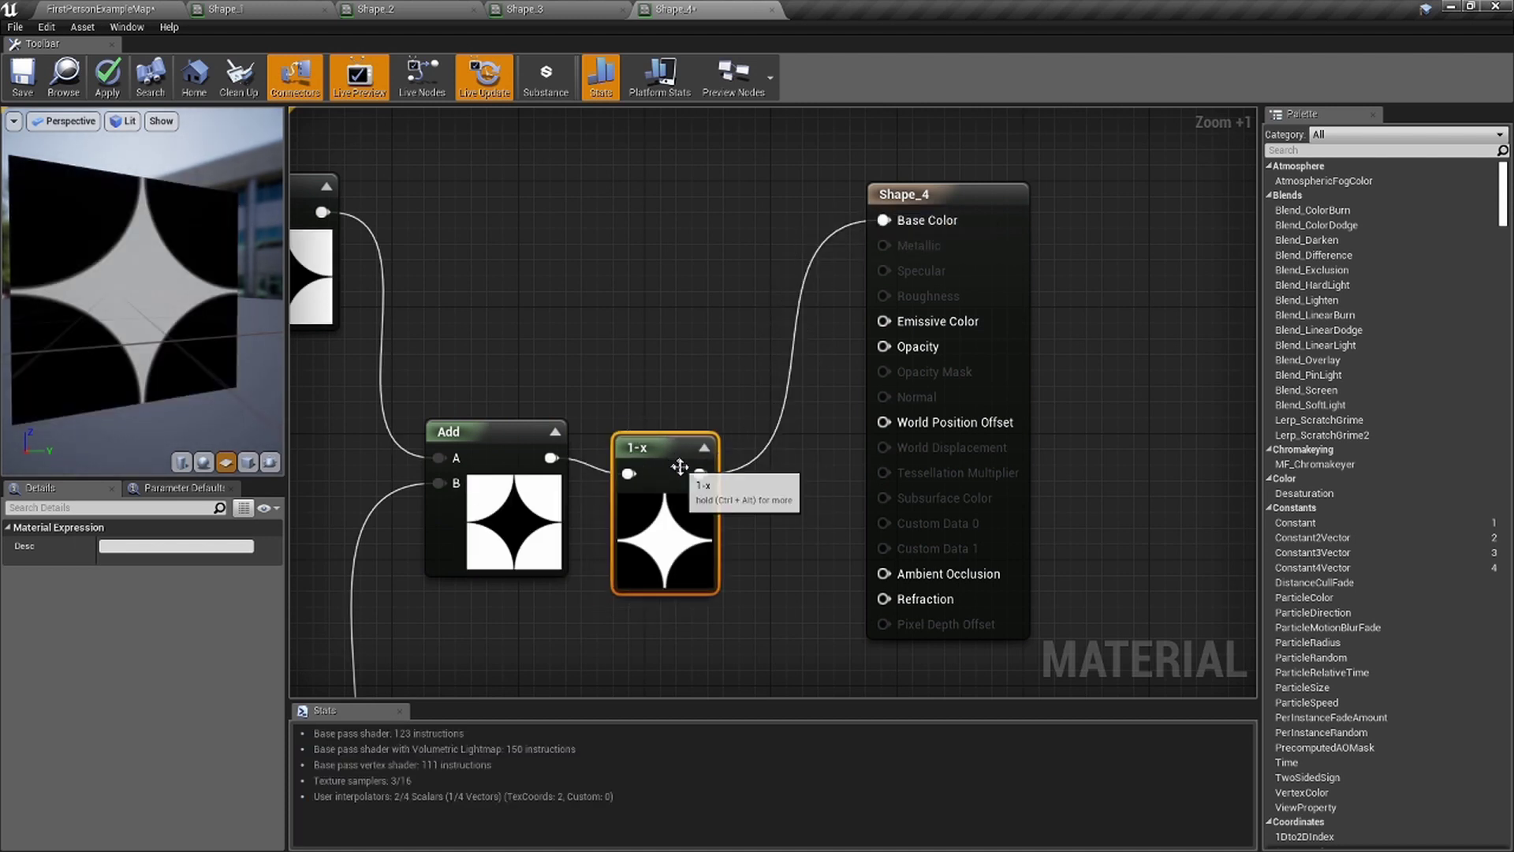
pyautogui.moveTo(933, 358); pyautogui.dragTo(929, 351)
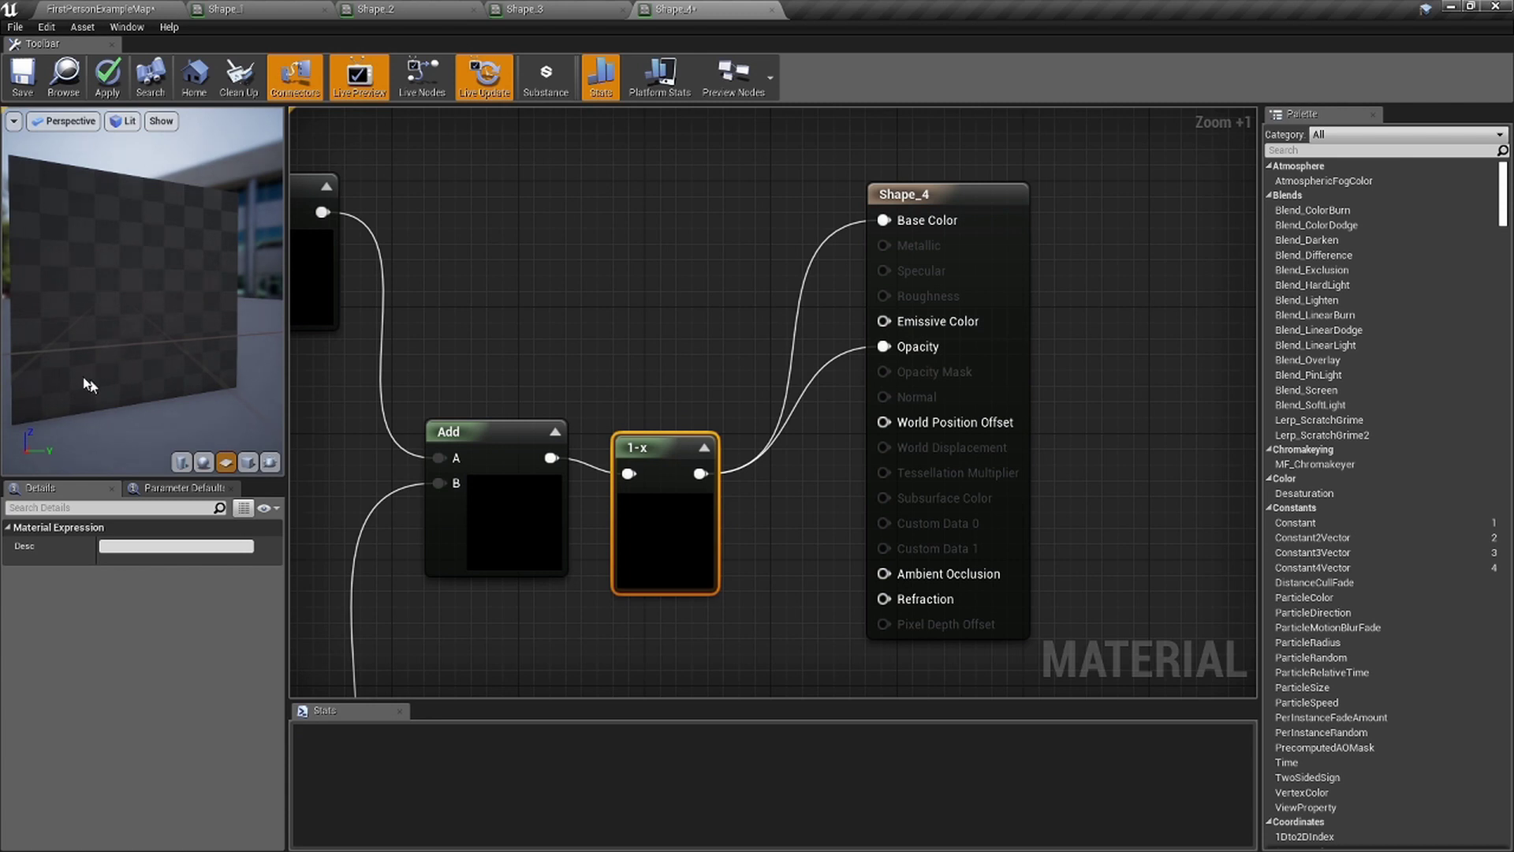
pyautogui.click(29, 93)
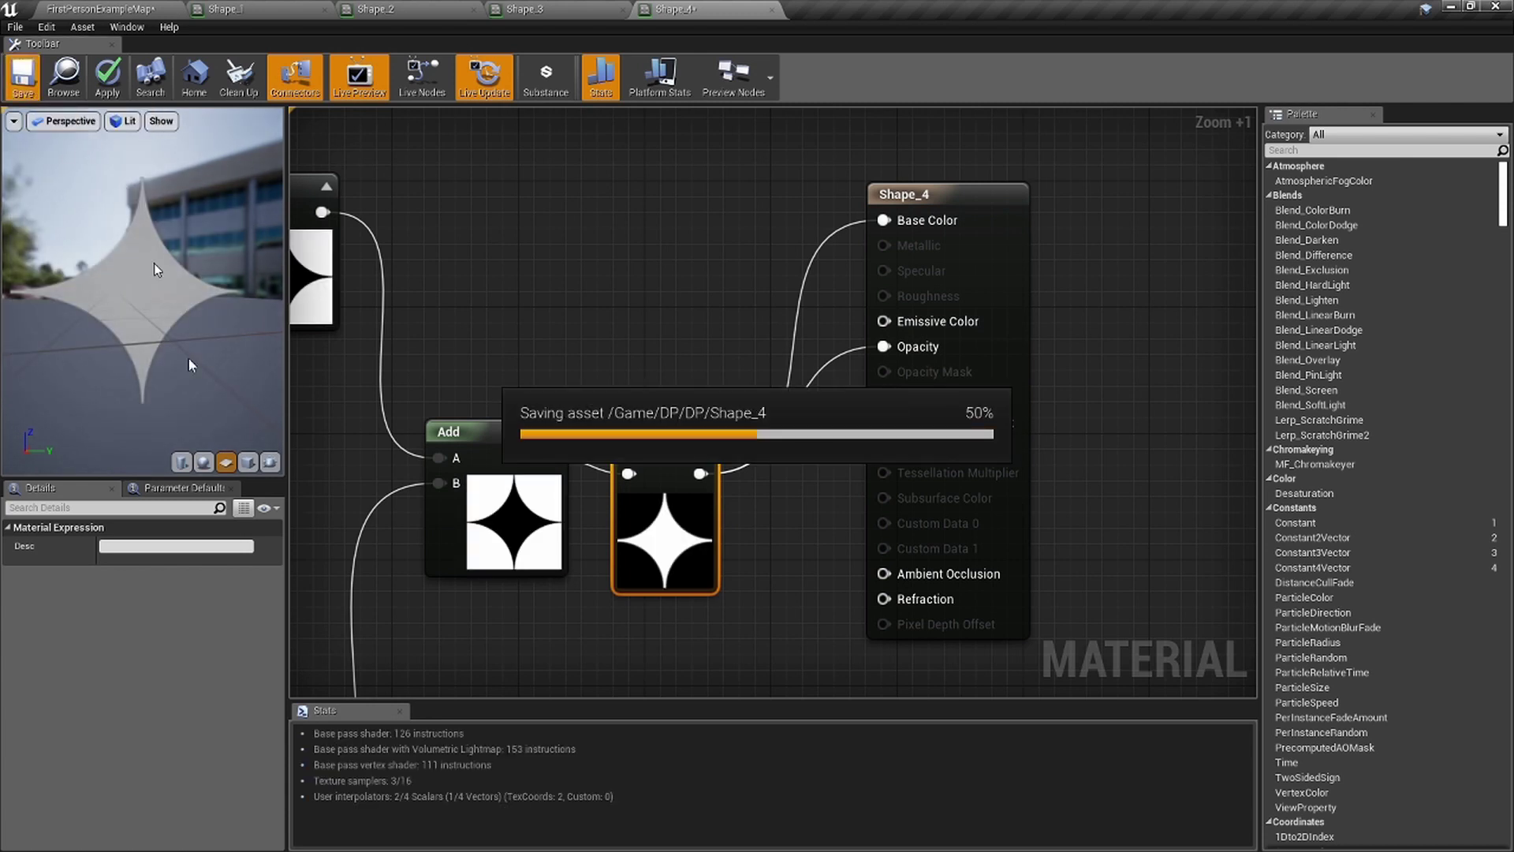
# Return to the FirstPersonExampleMap level and place a duplicate of the star-shaped plane beside the original.
pyautogui.click(120, 7)
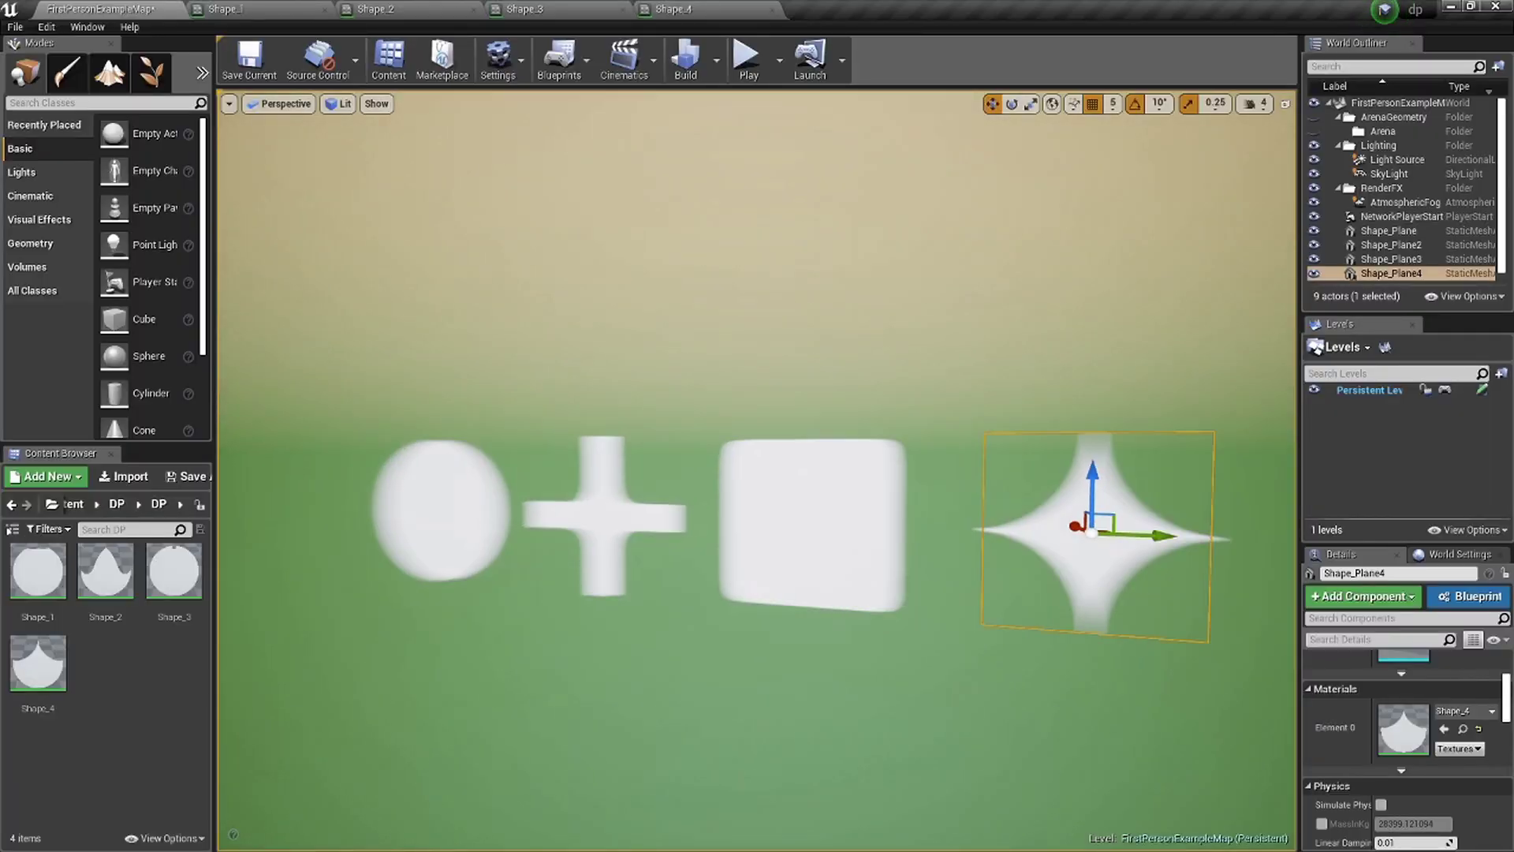
pyautogui.moveTo(660, 508); pyautogui.dragTo(860, 509, button='right')
pyautogui.keyDown('alt'); pyautogui.moveTo(676, 509); pyautogui.dragTo(986, 496); pyautogui.keyUp('alt')
pyautogui.scroll(-3, 986, 495)
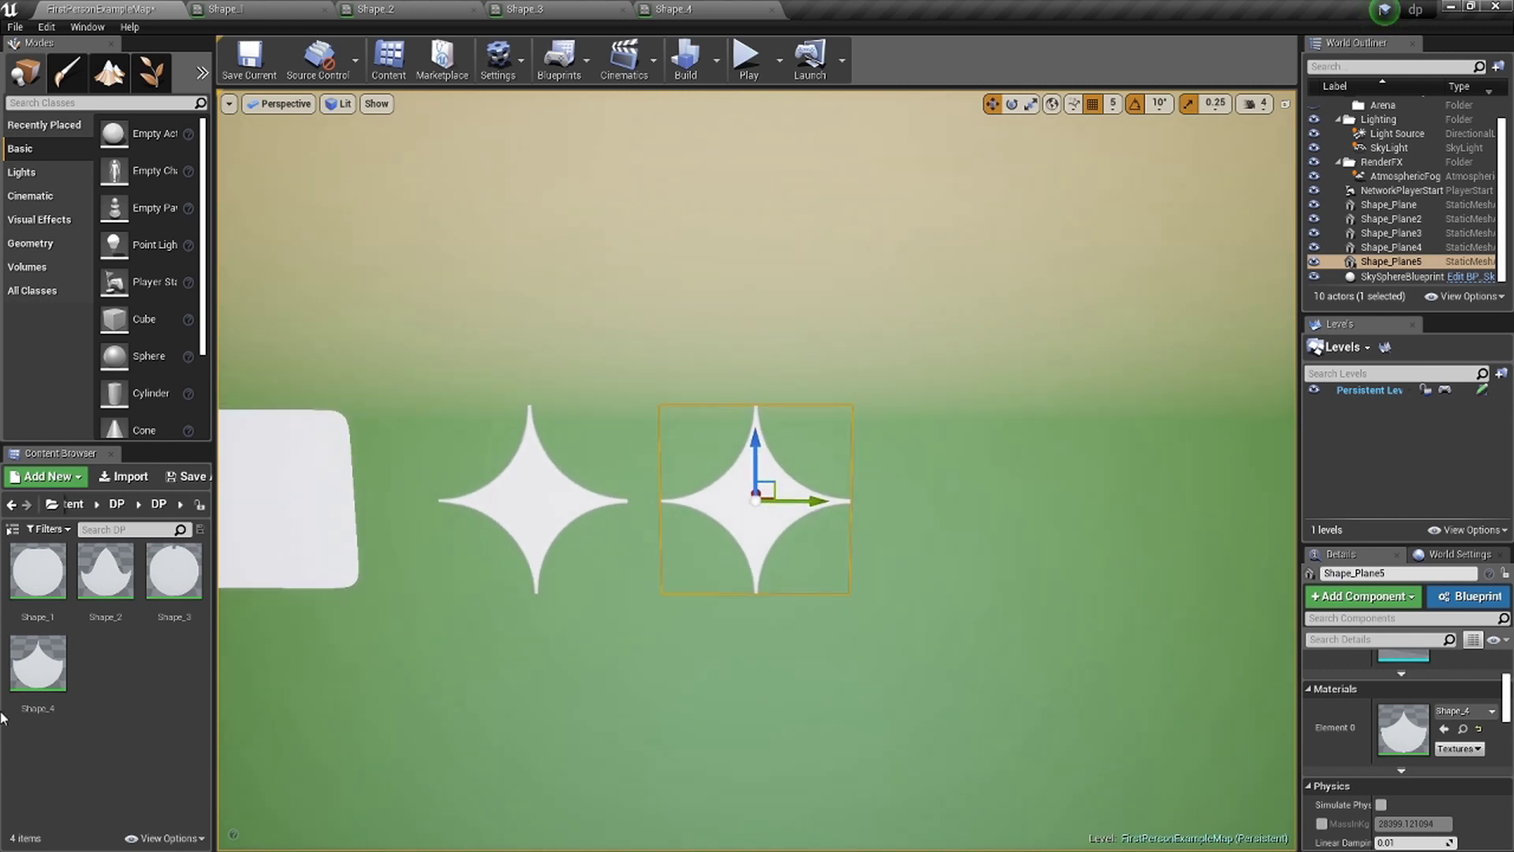
# Duplicate the Shape_4 material as Shape_5 and apply it to the new plane.
pyautogui.rightClick(73, 665)
pyautogui.rightClick(66, 668)
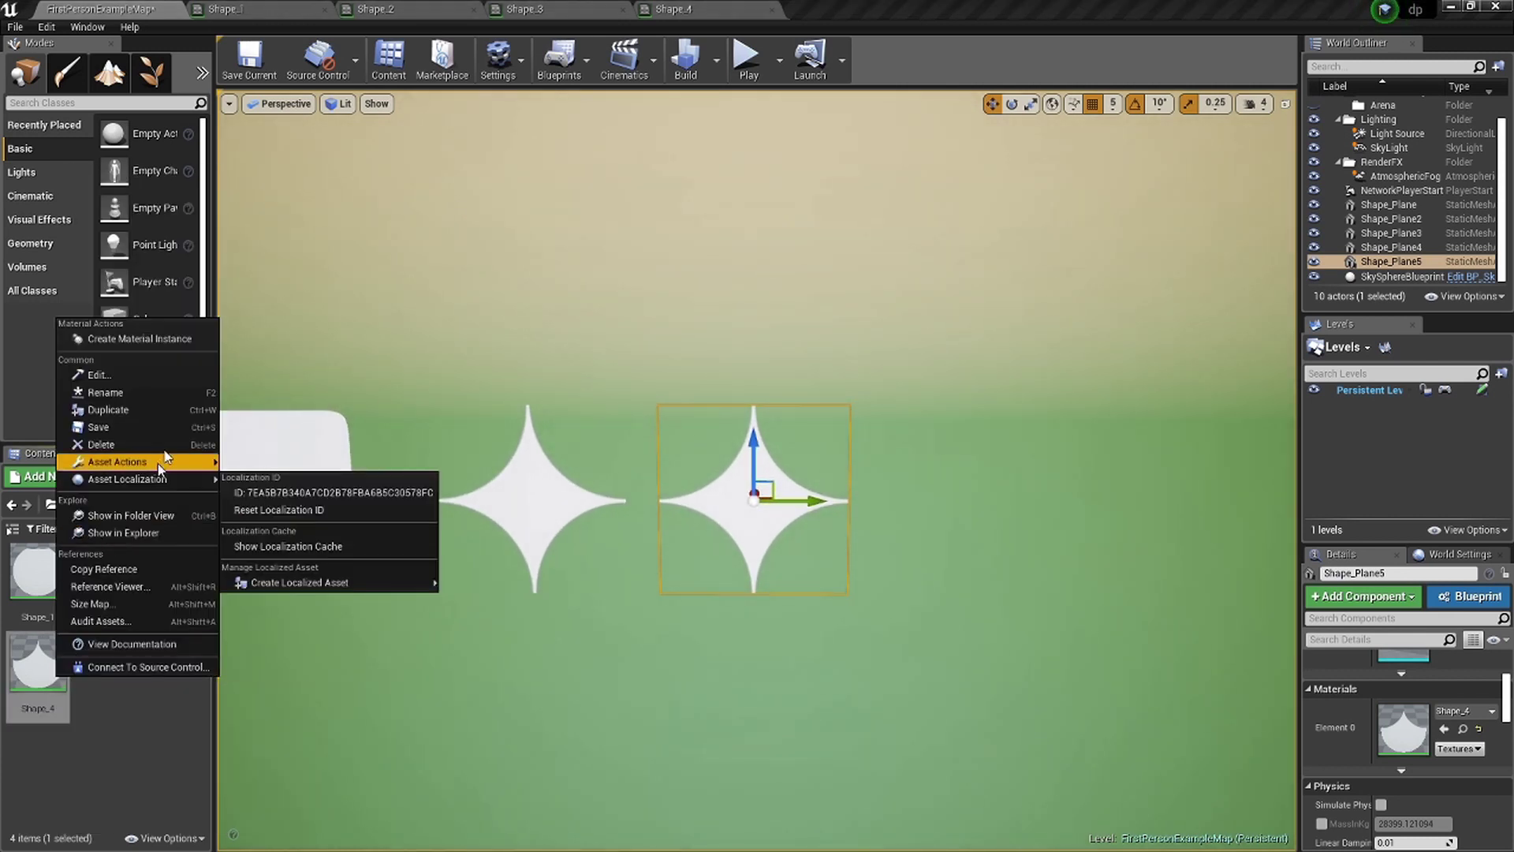
pyautogui.click(181, 410)
pyautogui.moveTo(105, 663); pyautogui.dragTo(739, 501)
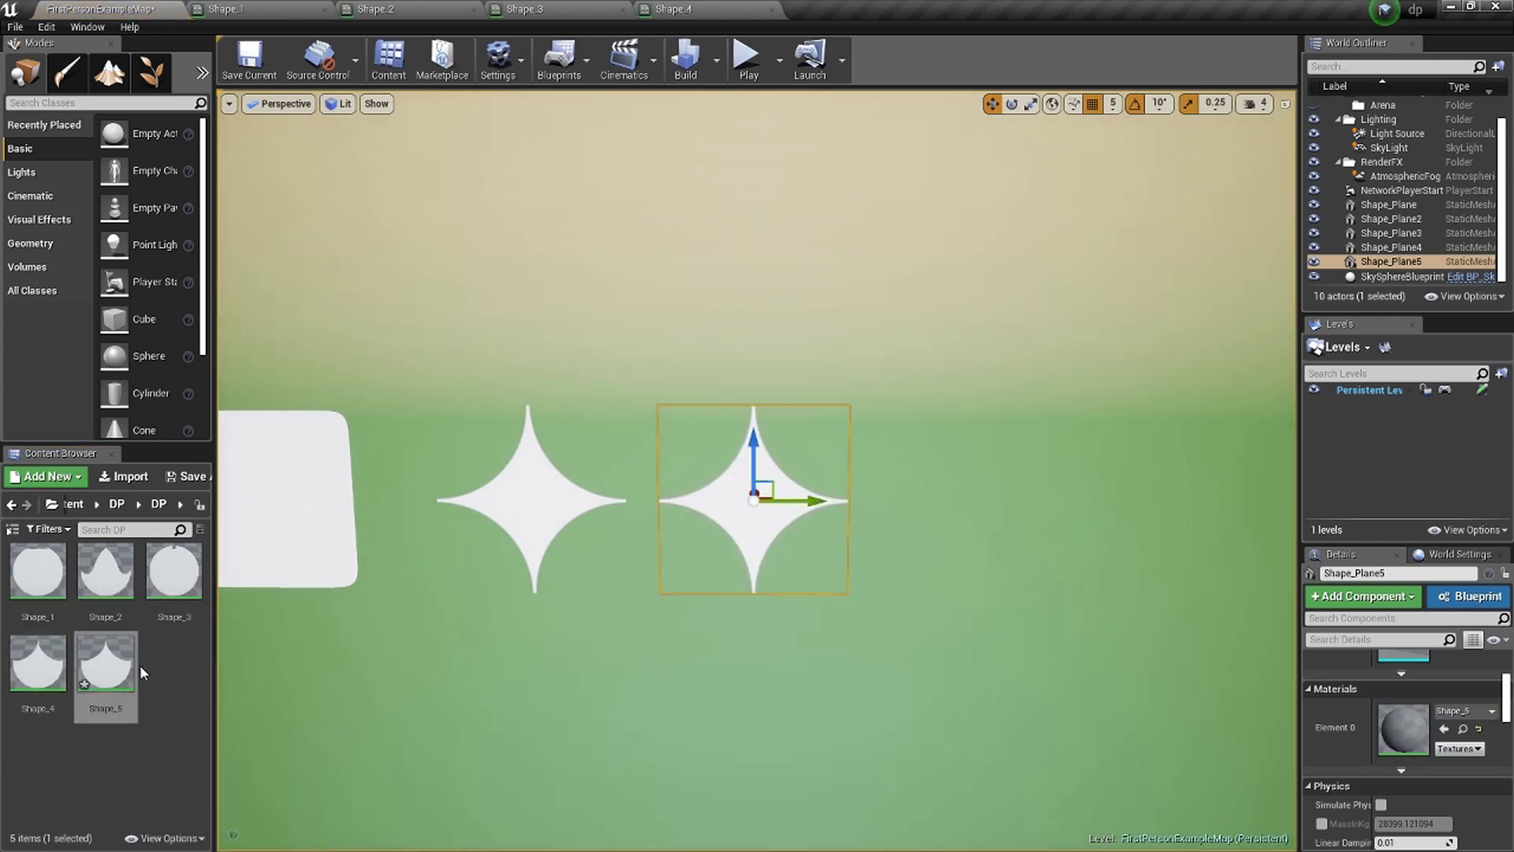
# Open the Shape_5 material and delete every node except its output node.
pyautogui.doubleClick(106, 663)
pyautogui.moveTo(858, 623); pyautogui.dragTo(631, 275)
pyautogui.moveTo(438, 209); pyautogui.dragTo(673, 439)
pyautogui.moveTo(841, 627); pyautogui.dragTo(841, 626)
pyautogui.press('Delete')
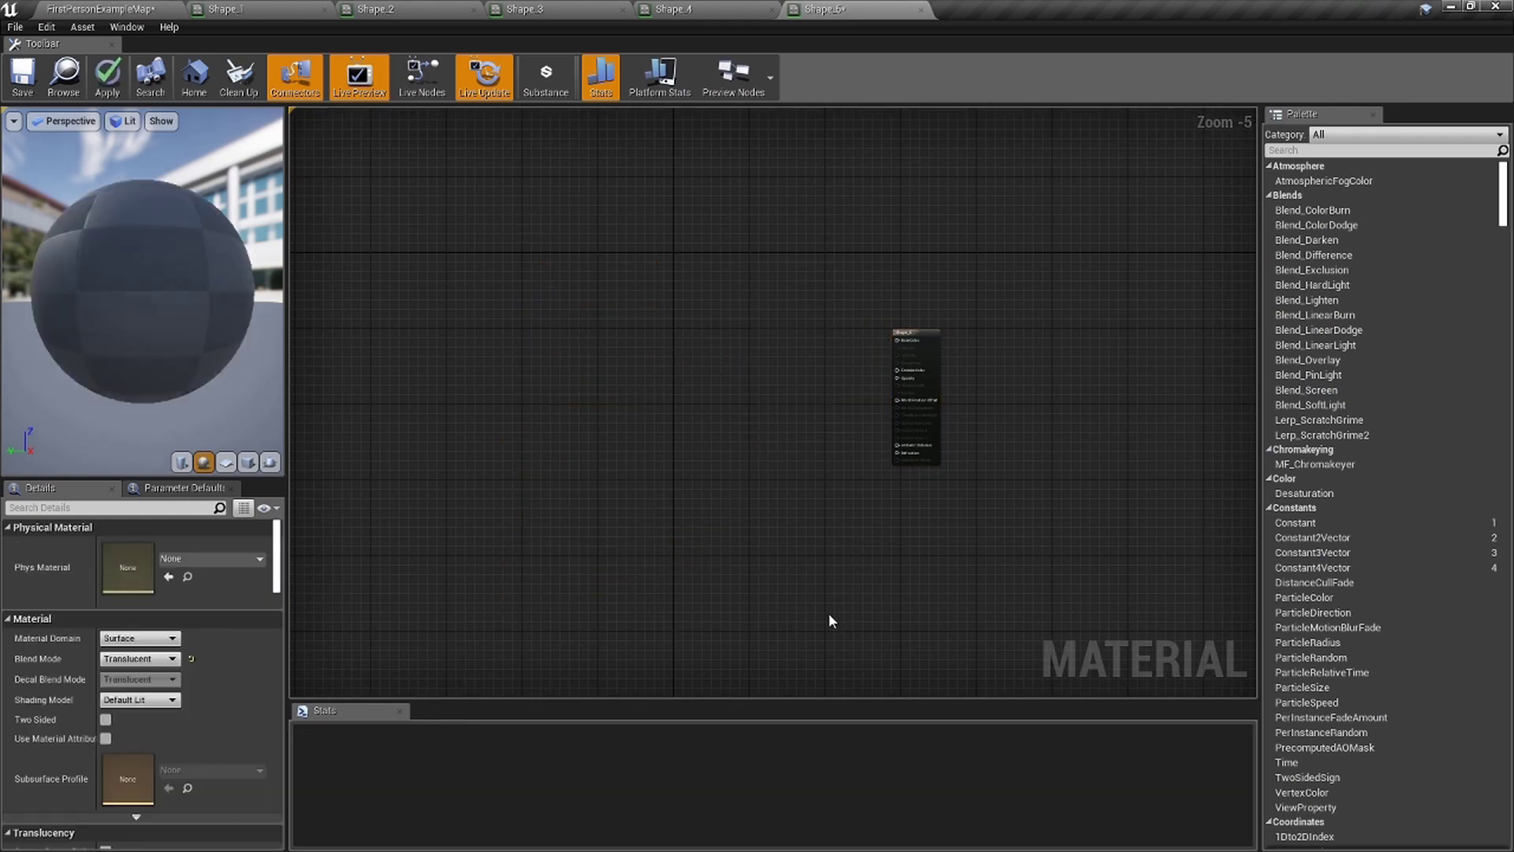
pyautogui.scroll(7, 765, 570)
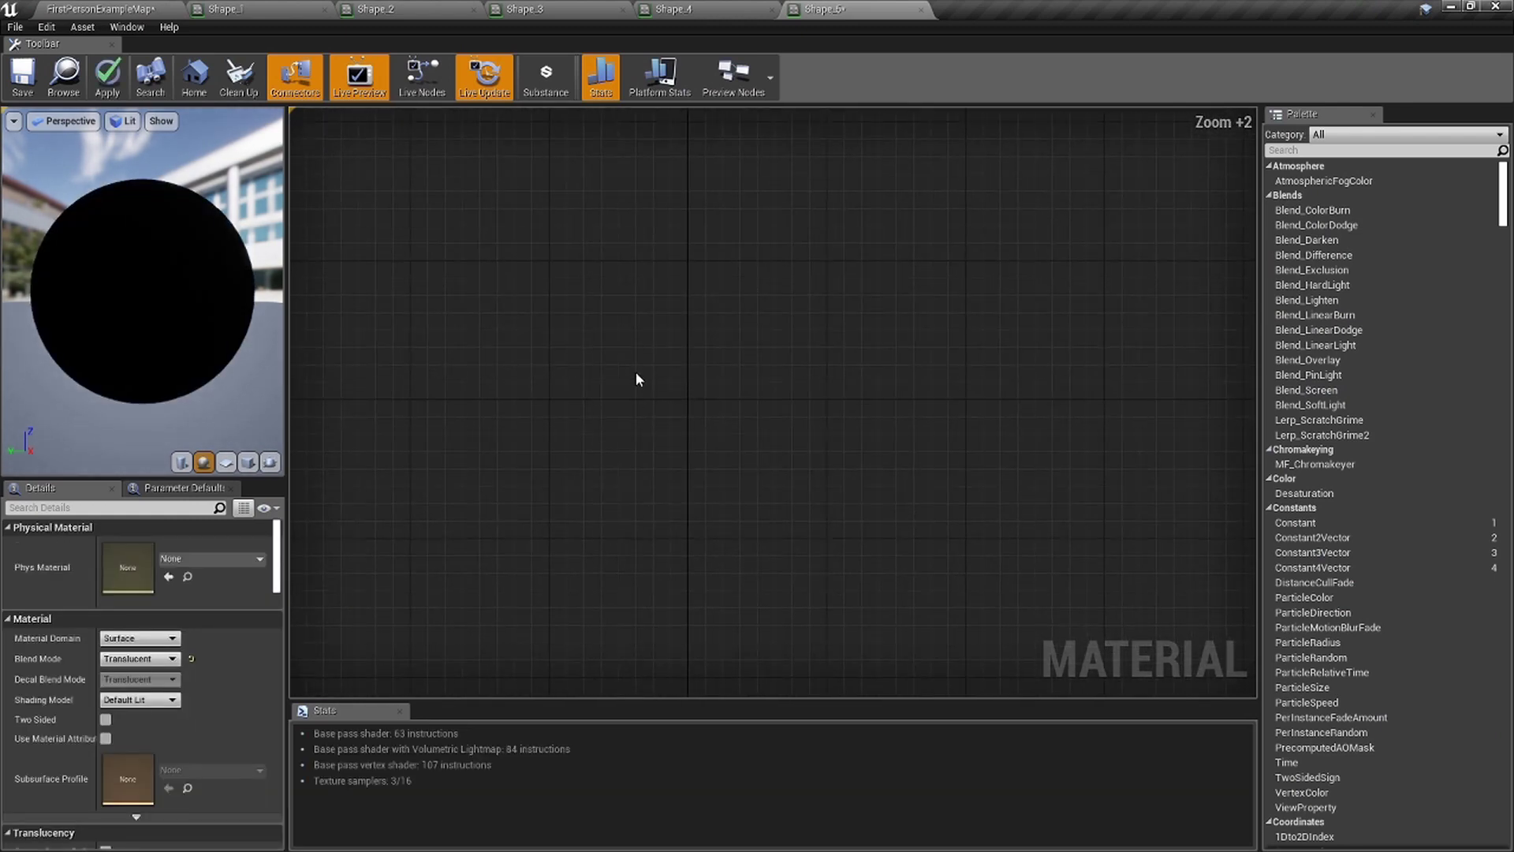
# Add a TextureCoordinate node to the Shape_5 graph and show its preview.
pyautogui.rightClick(637, 376)
pyautogui.write('texturec')
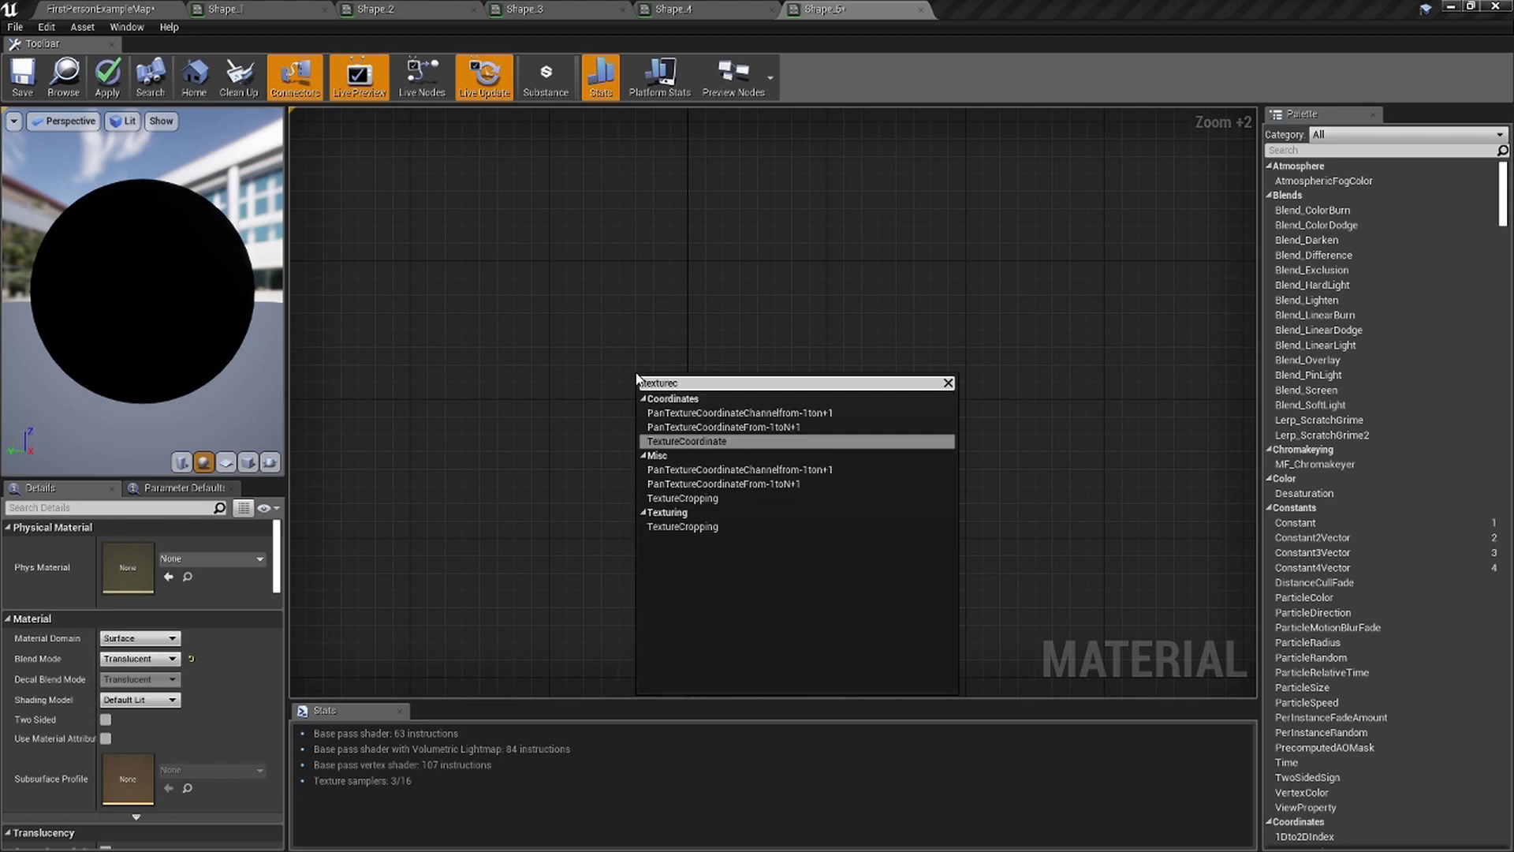
pyautogui.press('Return')
pyautogui.moveTo(974, 364); pyautogui.dragTo(590, 282, button='right')
pyautogui.moveTo(490, 352); pyautogui.dragTo(595, 371, button='right')
pyautogui.click(470, 322)
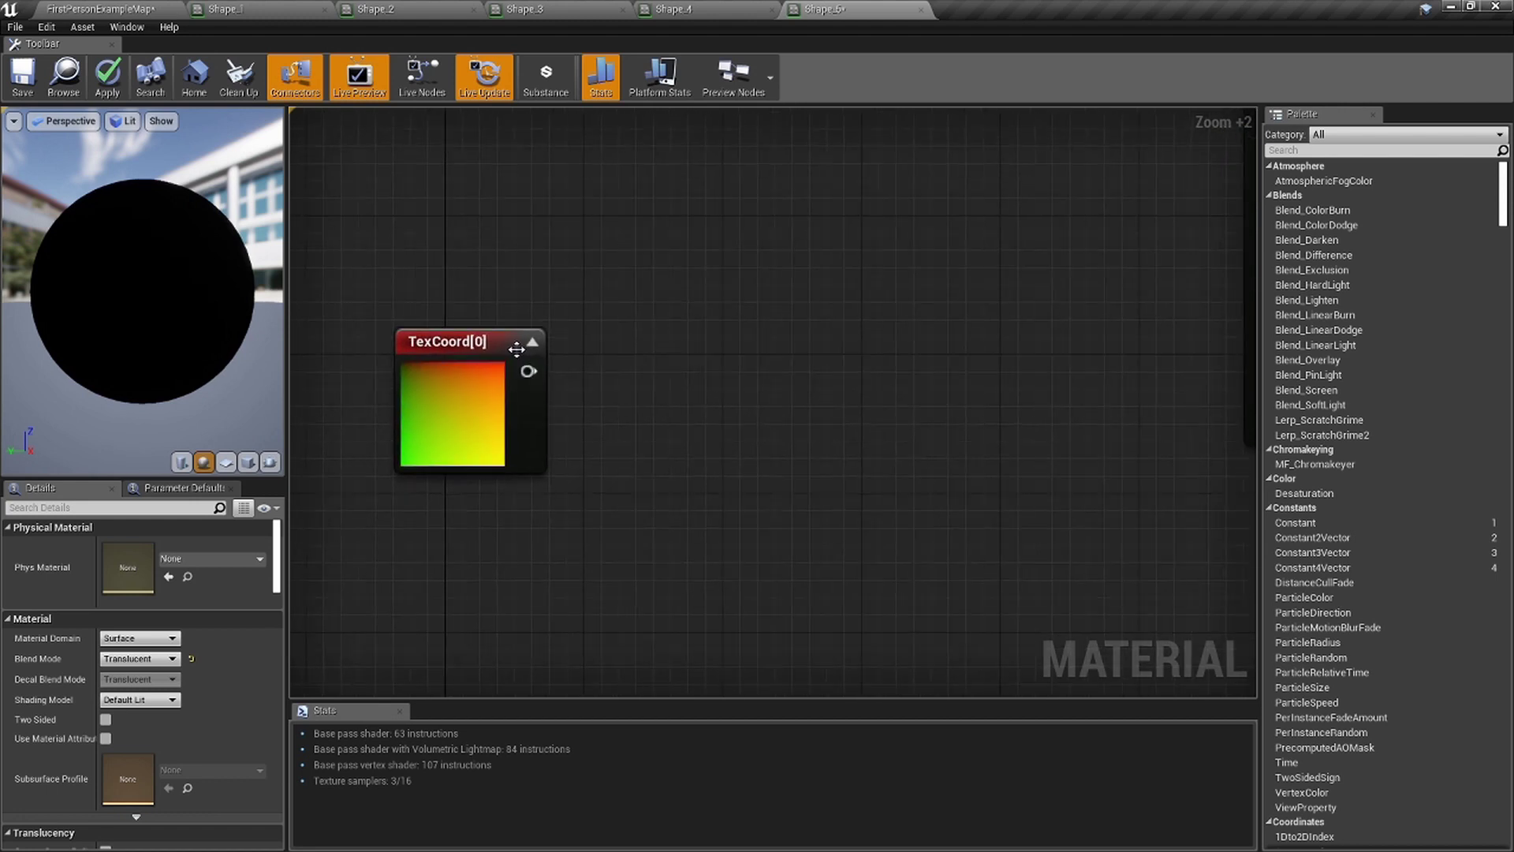
# Add a ComponentMask node fed by the TexCoord output, keep only its R channel, and show its preview.
pyautogui.moveTo(618, 358); pyautogui.dragTo(608, 342)
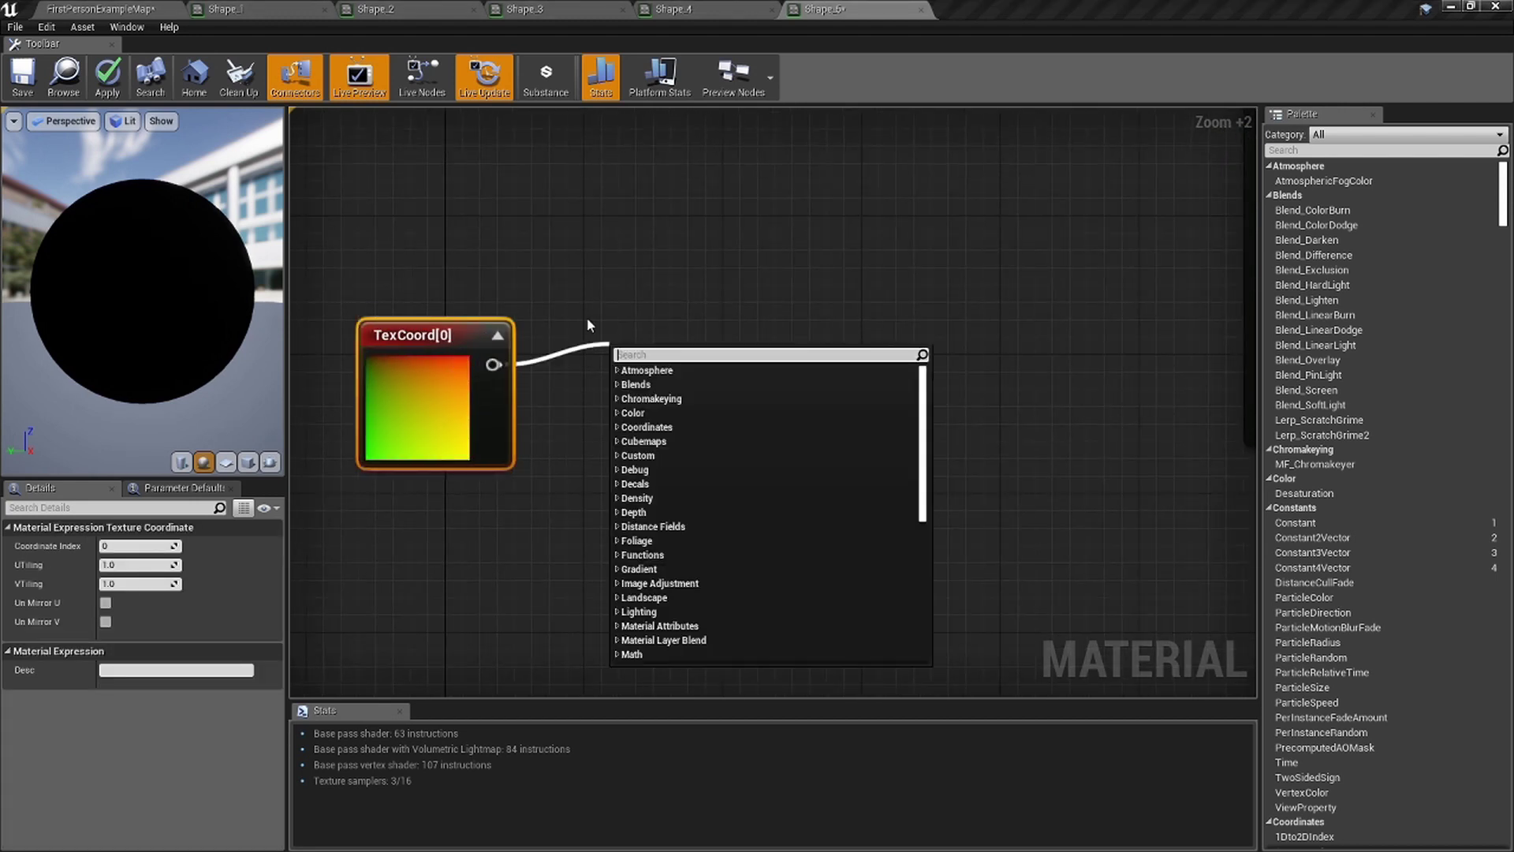
pyautogui.write('mask')
pyautogui.press('Return')
pyautogui.click(717, 354)
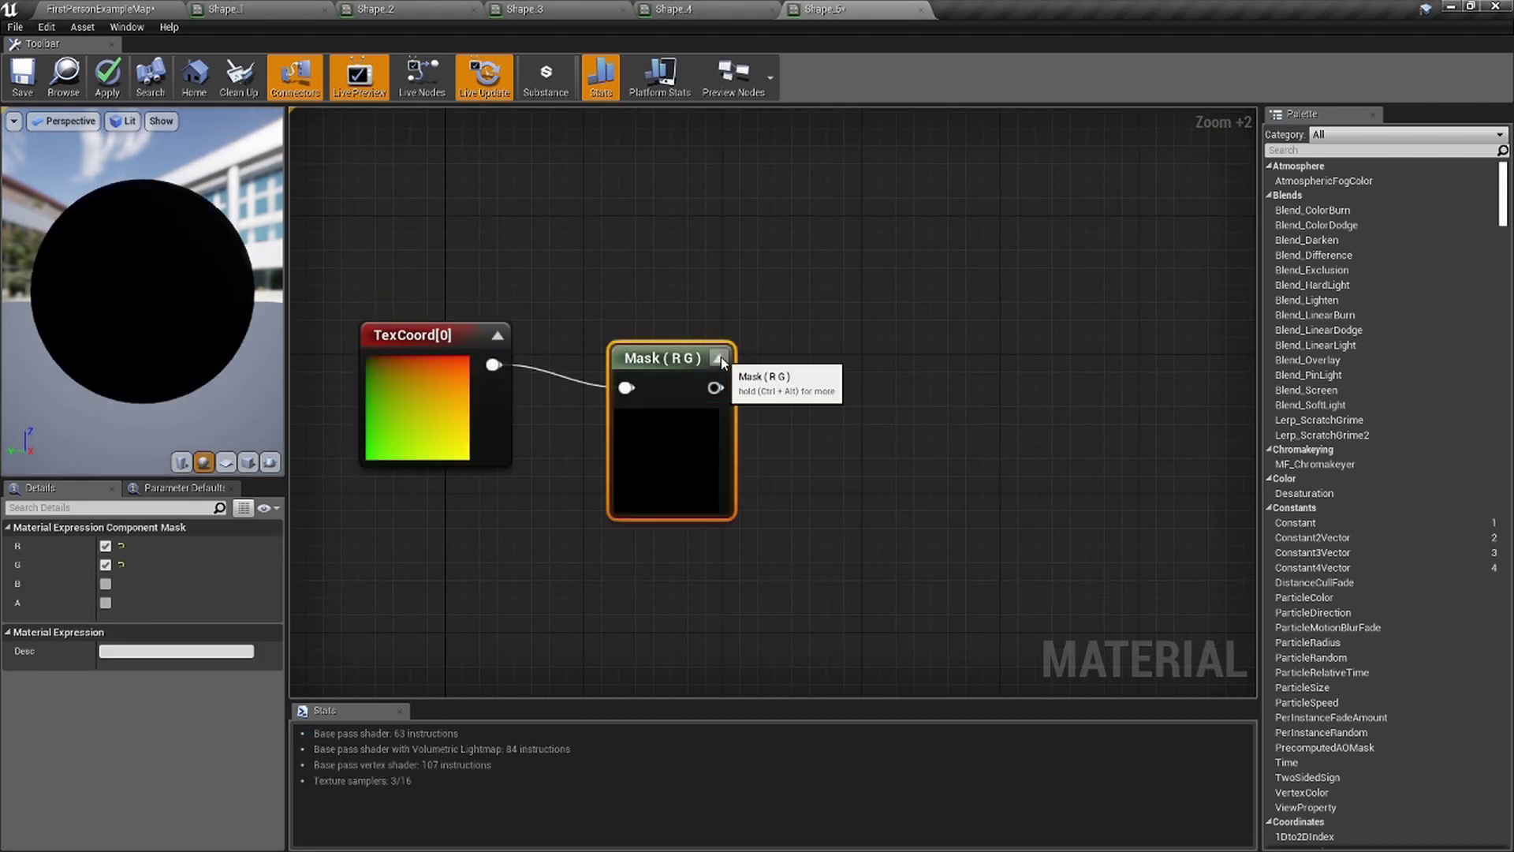
pyautogui.click(105, 564)
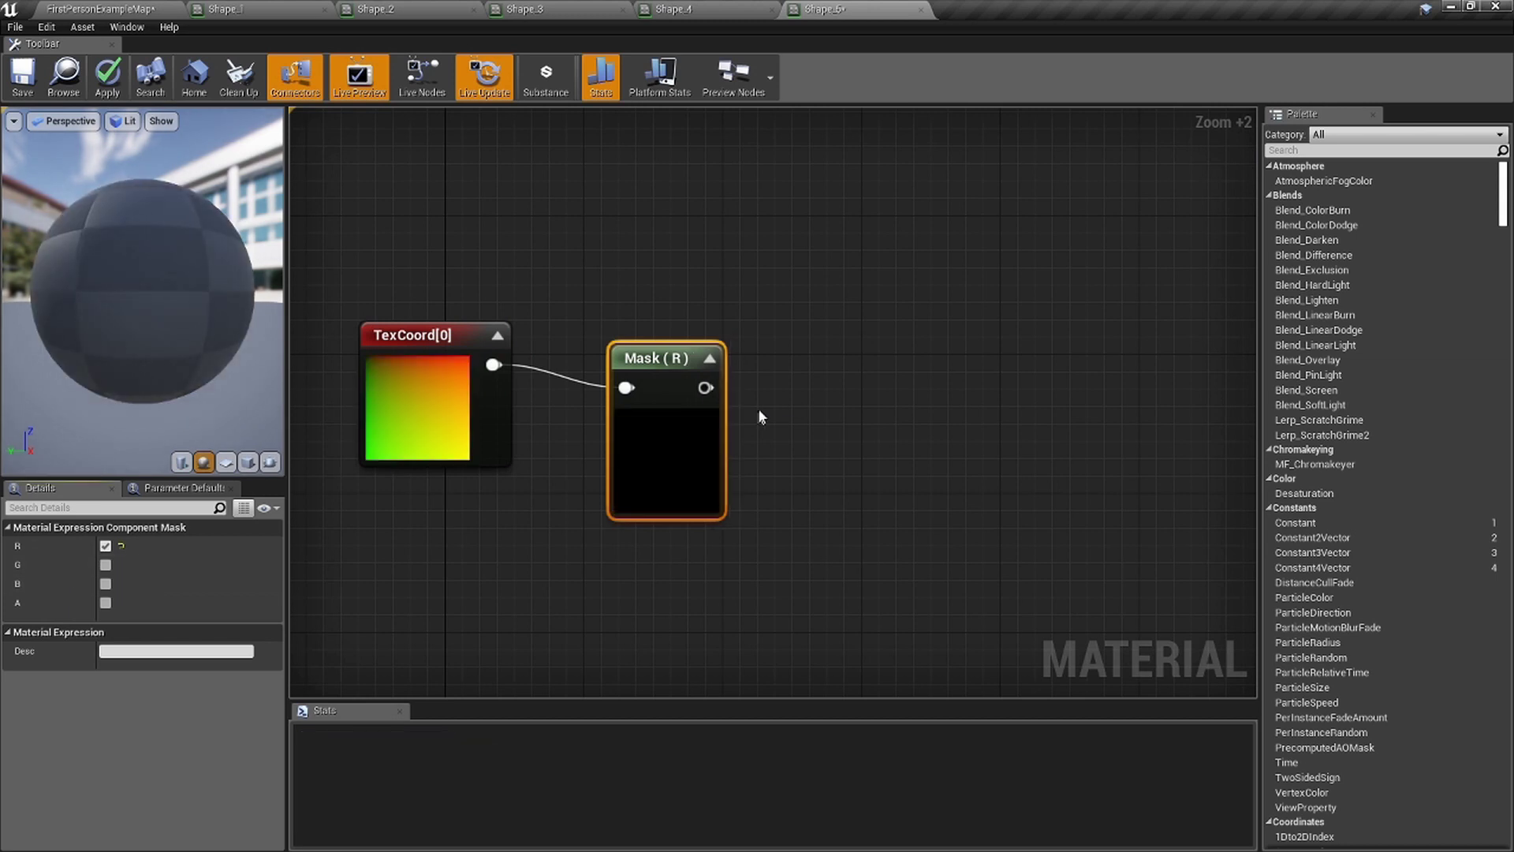
pyautogui.moveTo(675, 464); pyautogui.dragTo(668, 423)
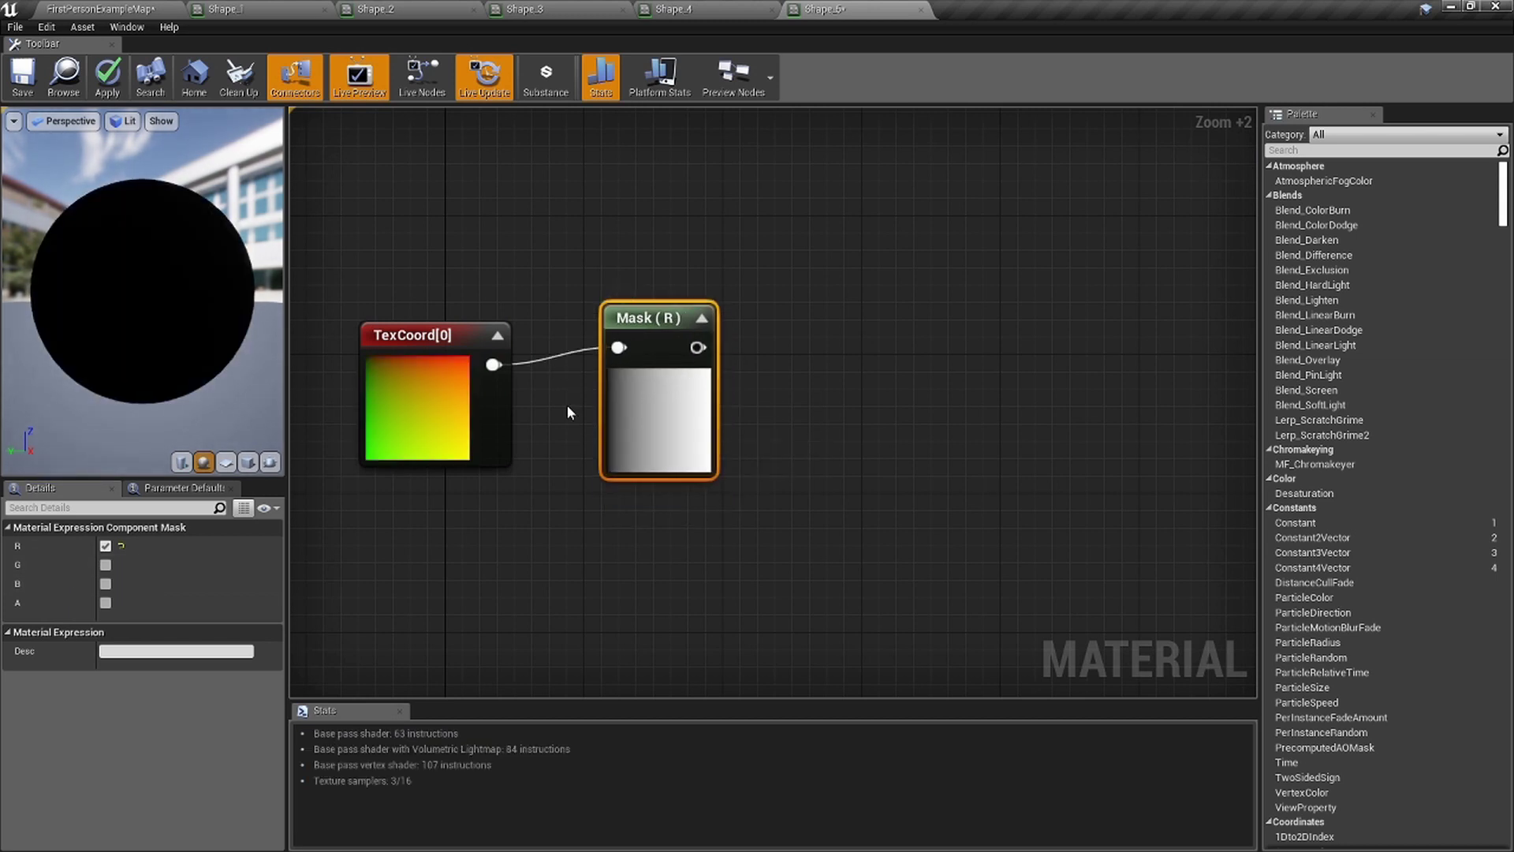
# Add an Add node below TexCoord with the texture coordinates as input A, and show its preview.
pyautogui.moveTo(569, 368); pyautogui.dragTo(627, 348, button='right')
pyautogui.moveTo(555, 494); pyautogui.dragTo(488, 535)
pyautogui.write('add')
pyautogui.press('Return')
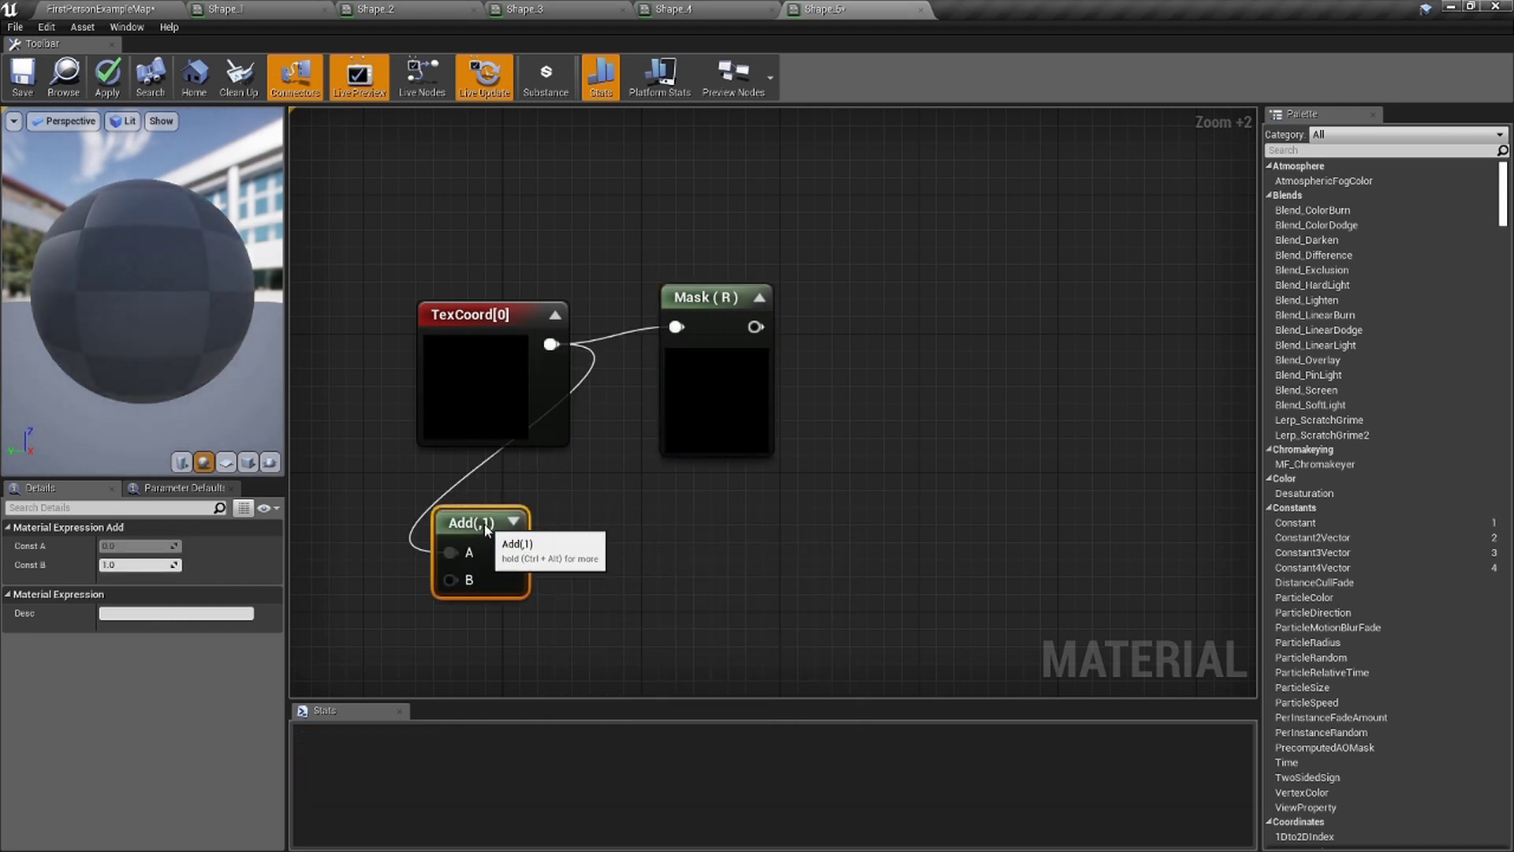
pyautogui.click(513, 521)
pyautogui.moveTo(565, 509); pyautogui.dragTo(570, 471, button='right')
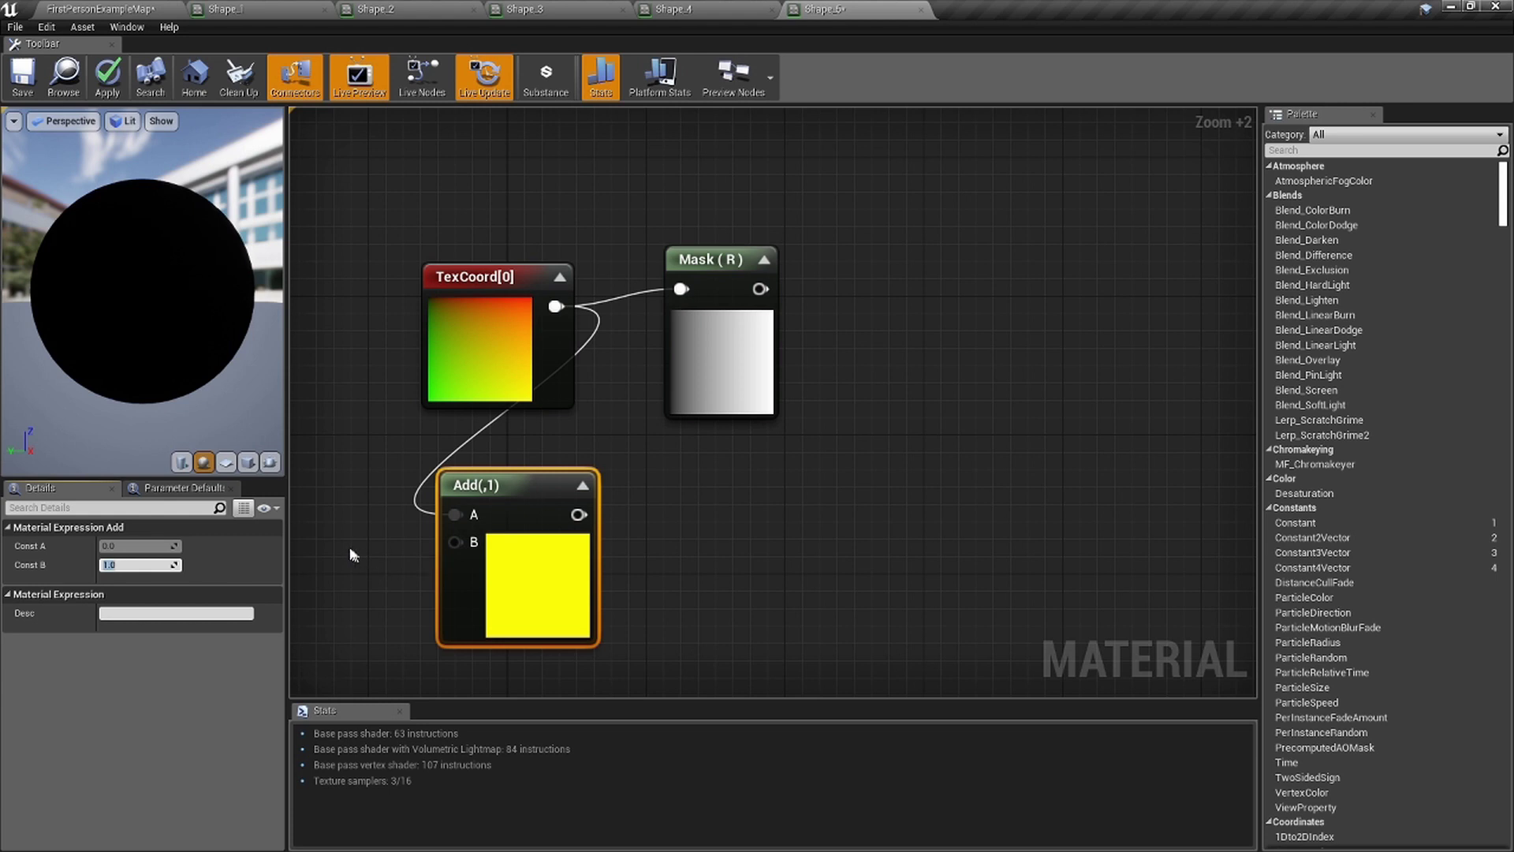
# Place a Constant below the Add node, connect it to input B, and set it to -0.5.
pyautogui.moveTo(342, 540); pyautogui.dragTo(436, 508, button='right')
pyautogui.click(435, 508)
pyautogui.moveTo(508, 616); pyautogui.dragTo(505, 530, button='right')
pyautogui.click(518, 561)
pyautogui.moveTo(556, 607); pyautogui.dragTo(564, 435)
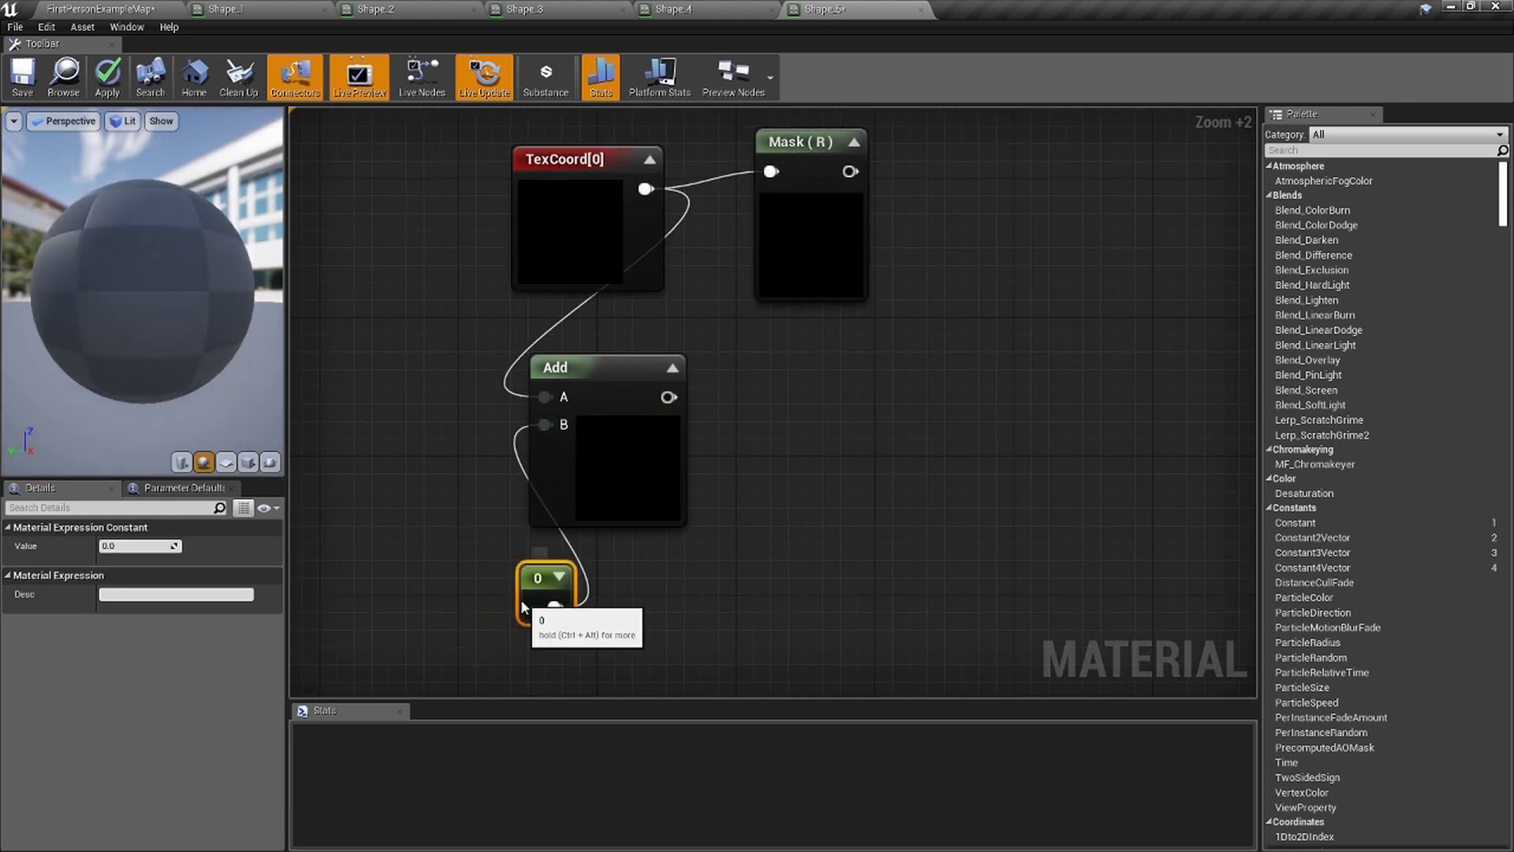
pyautogui.click(138, 545)
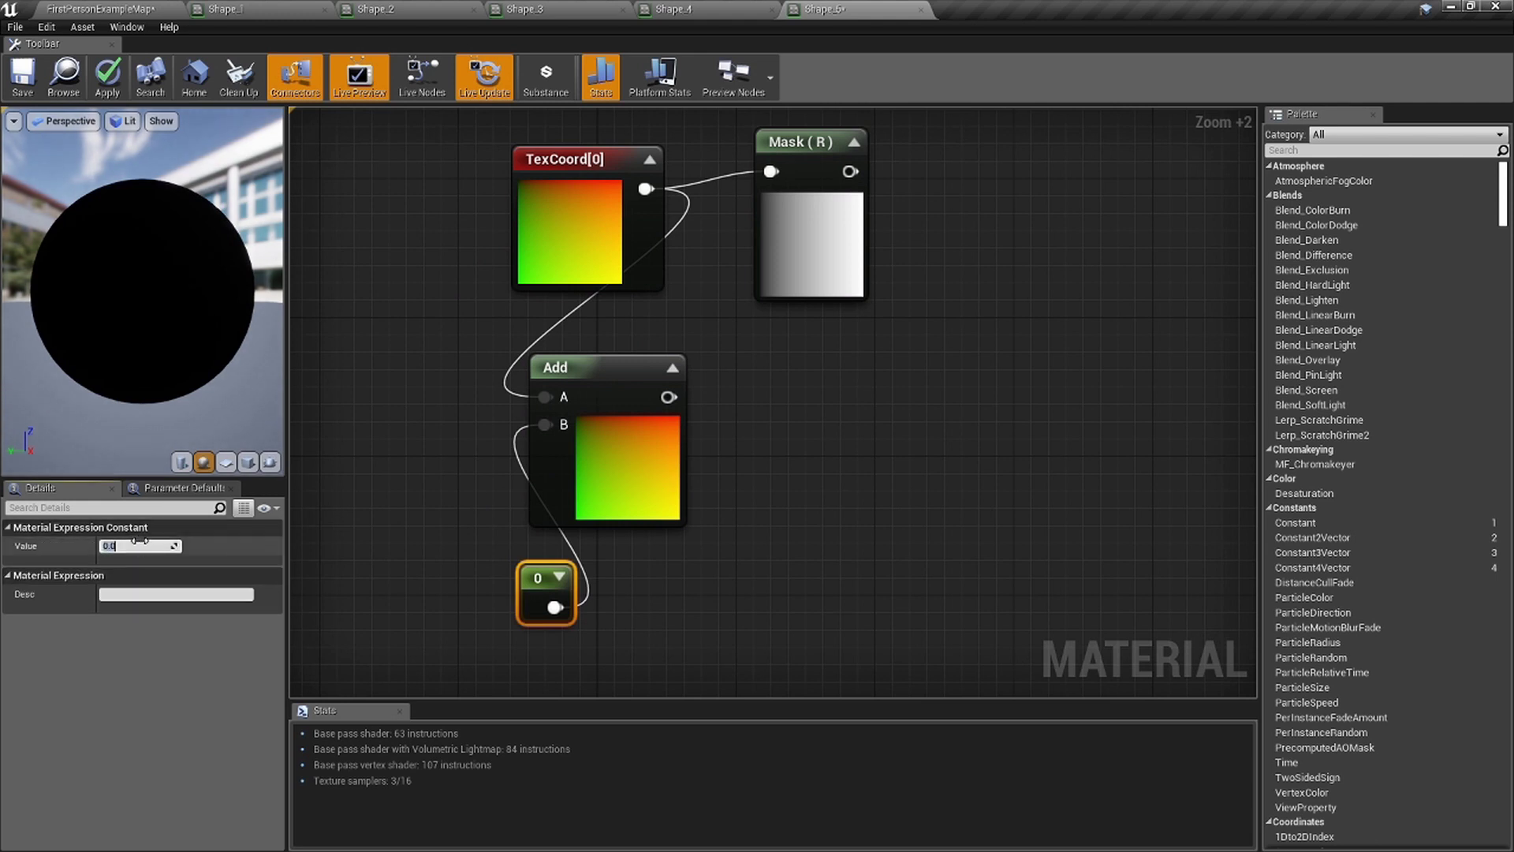
pyautogui.write('-0.5')
pyautogui.press('Return')
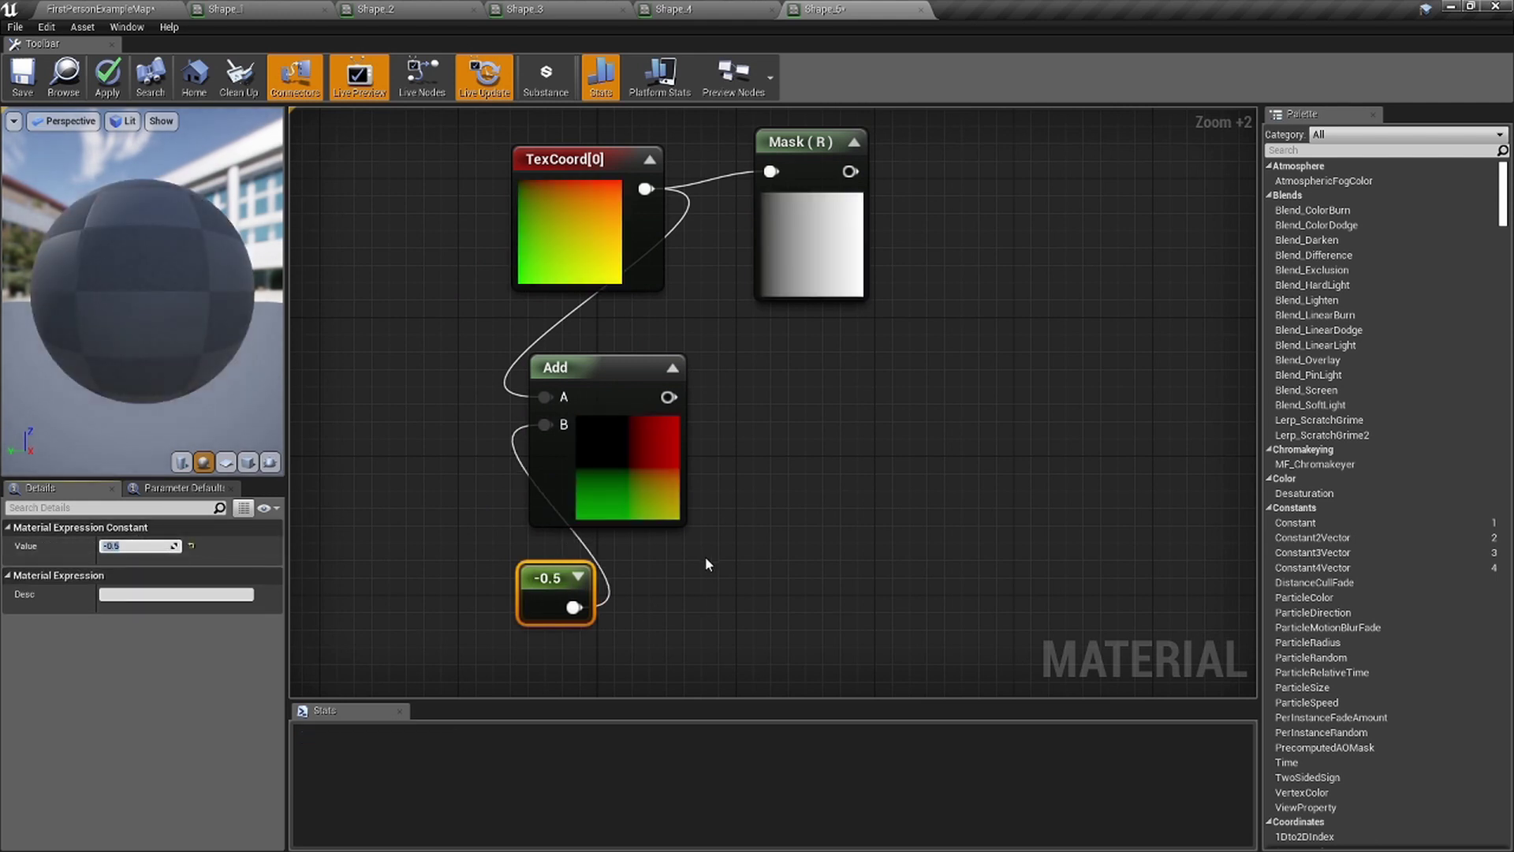
pyautogui.moveTo(715, 461); pyautogui.dragTo(642, 477, button='right')
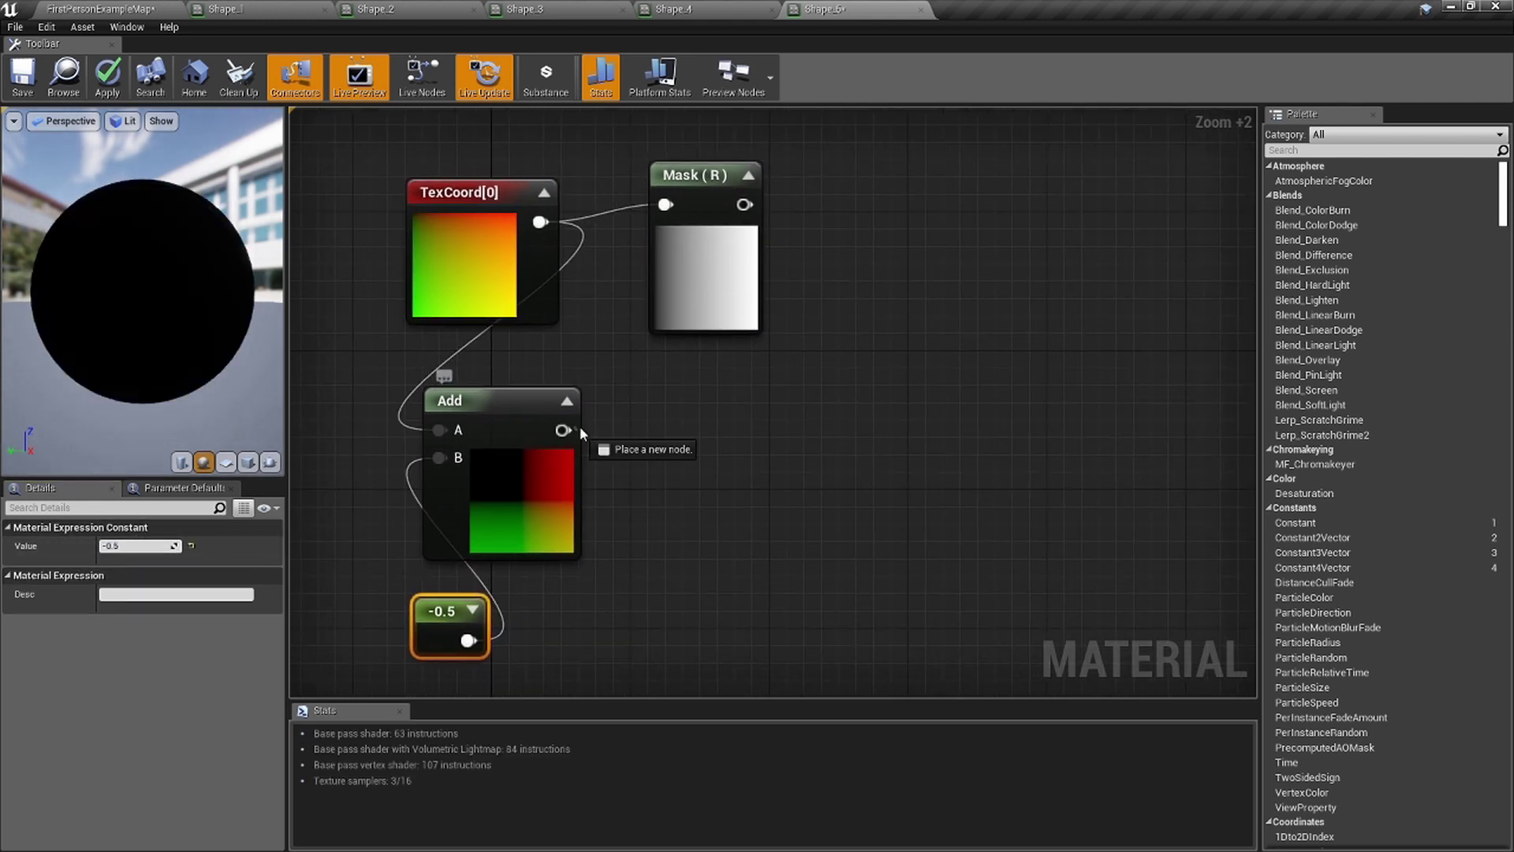
# Add a DotProduct node fed by the Add output through input B, place it beside the Add node, and show its preview.
pyautogui.moveTo(563, 430); pyautogui.dragTo(656, 430)
pyautogui.write('dot')
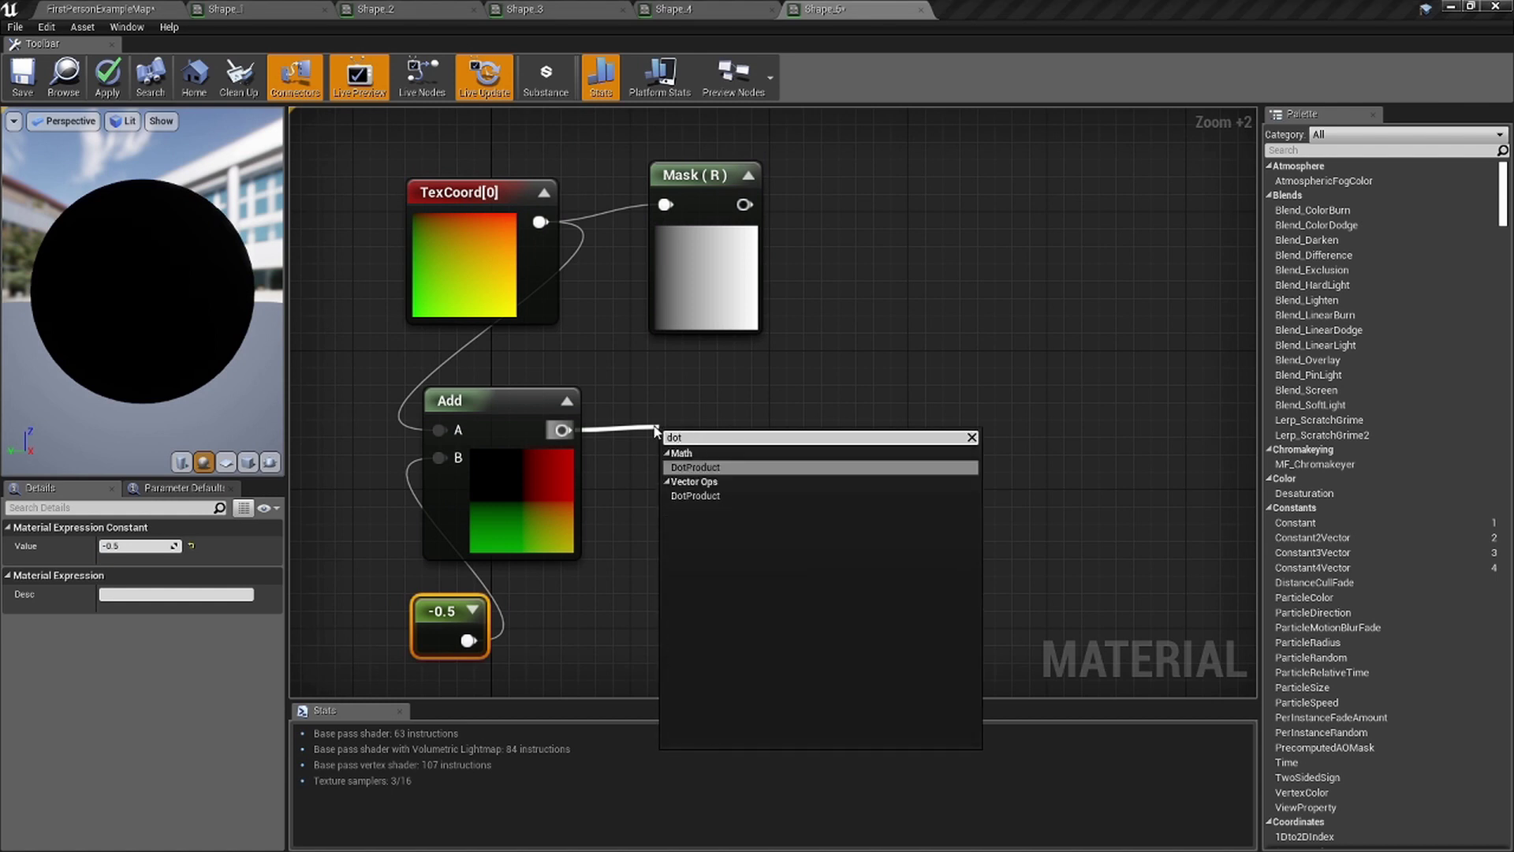
pyautogui.press('Return')
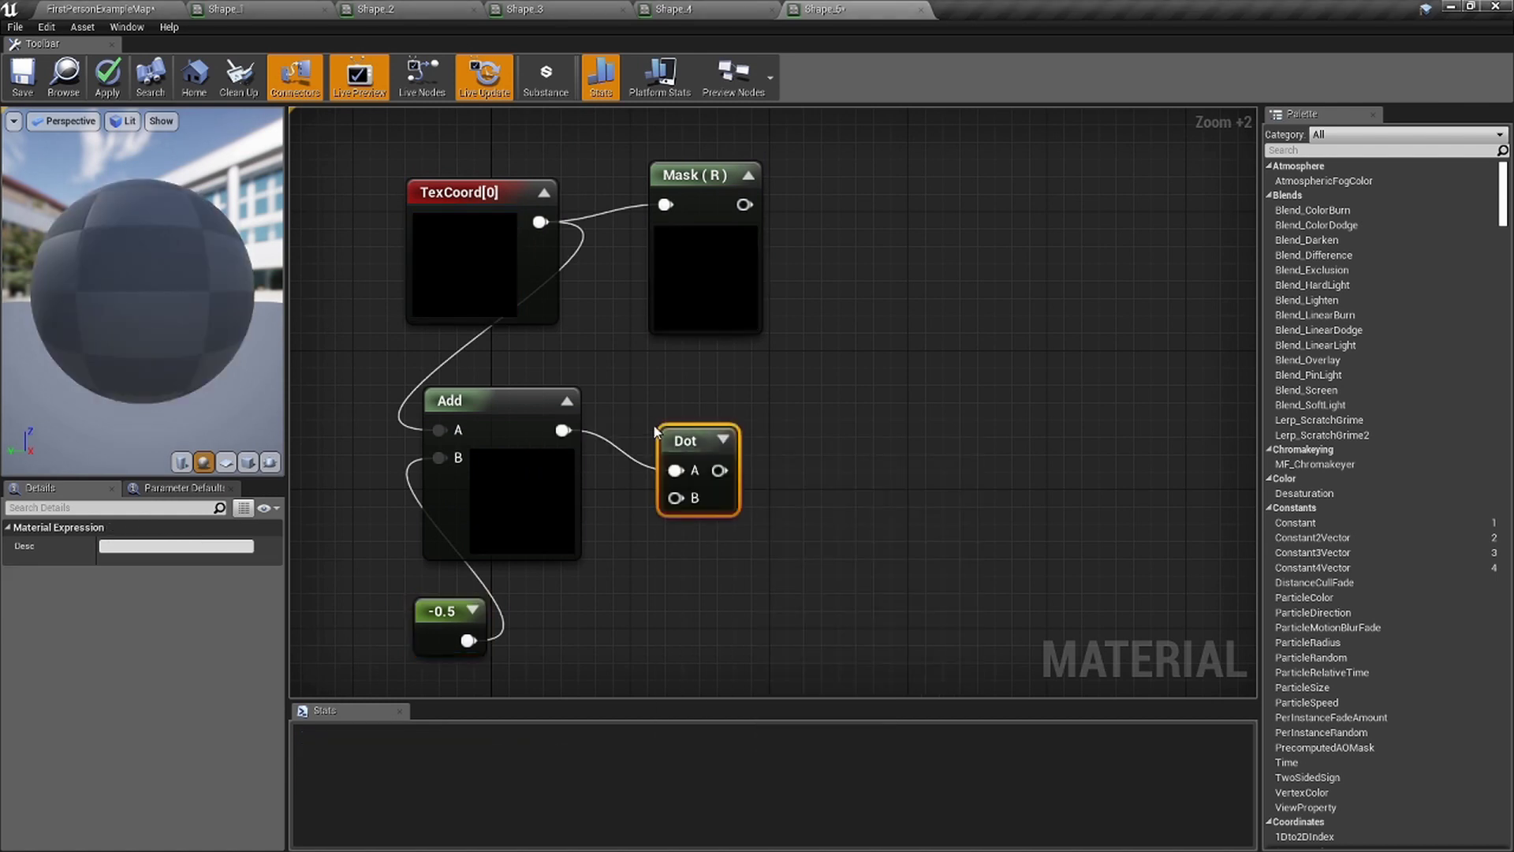
pyautogui.keyDown('ctrl'); pyautogui.moveTo(675, 470); pyautogui.dragTo(676, 498); pyautogui.keyUp('ctrl')
pyautogui.moveTo(704, 443); pyautogui.dragTo(781, 435)
pyautogui.click(782, 468)
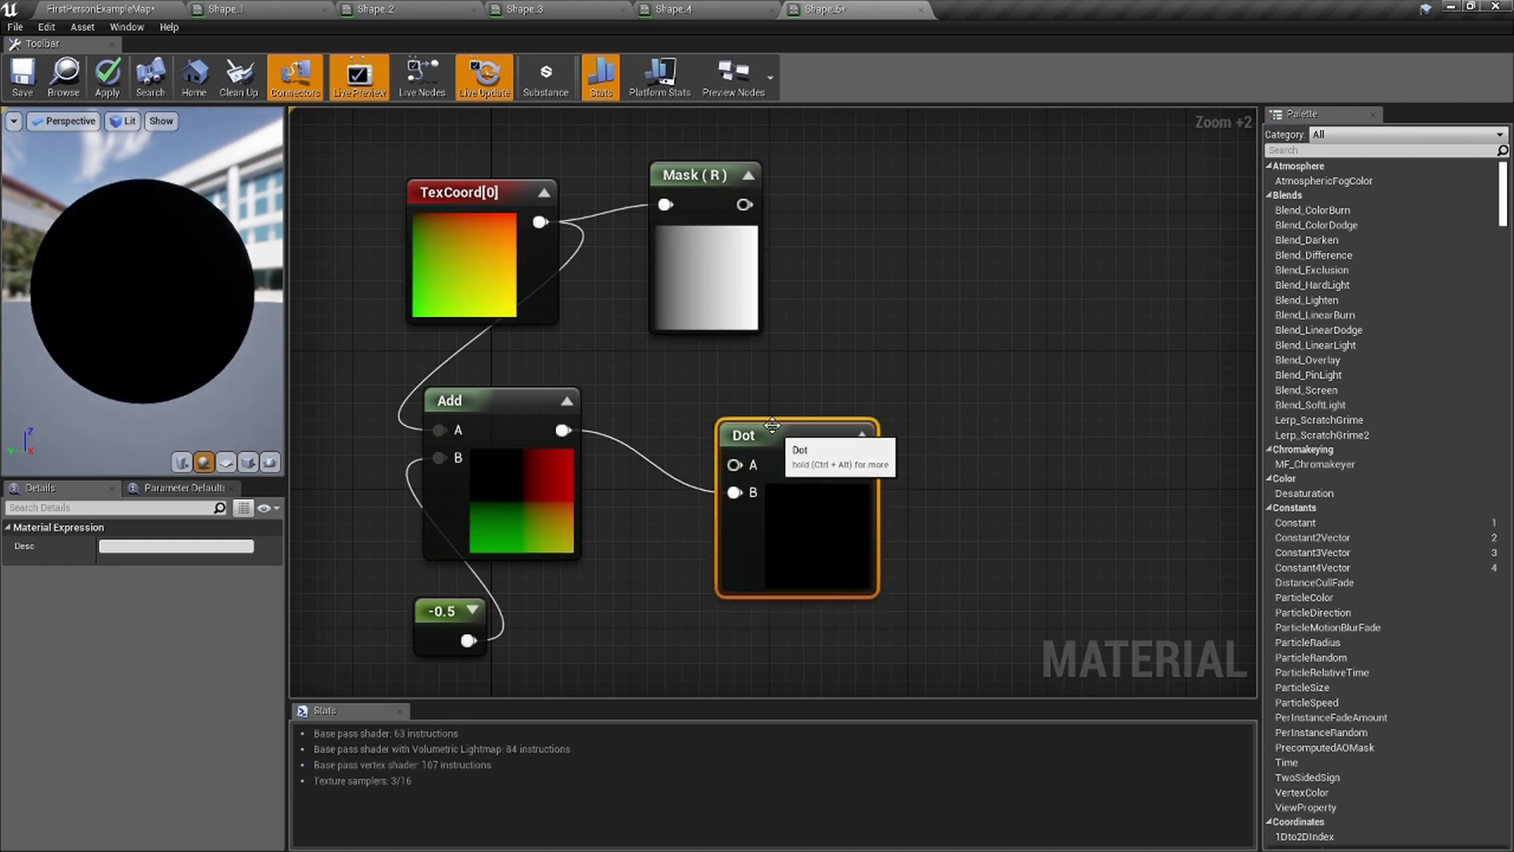
# Connect the Mask (R) output to input A of the Dot node.
pyautogui.moveTo(744, 204); pyautogui.dragTo(733, 465)
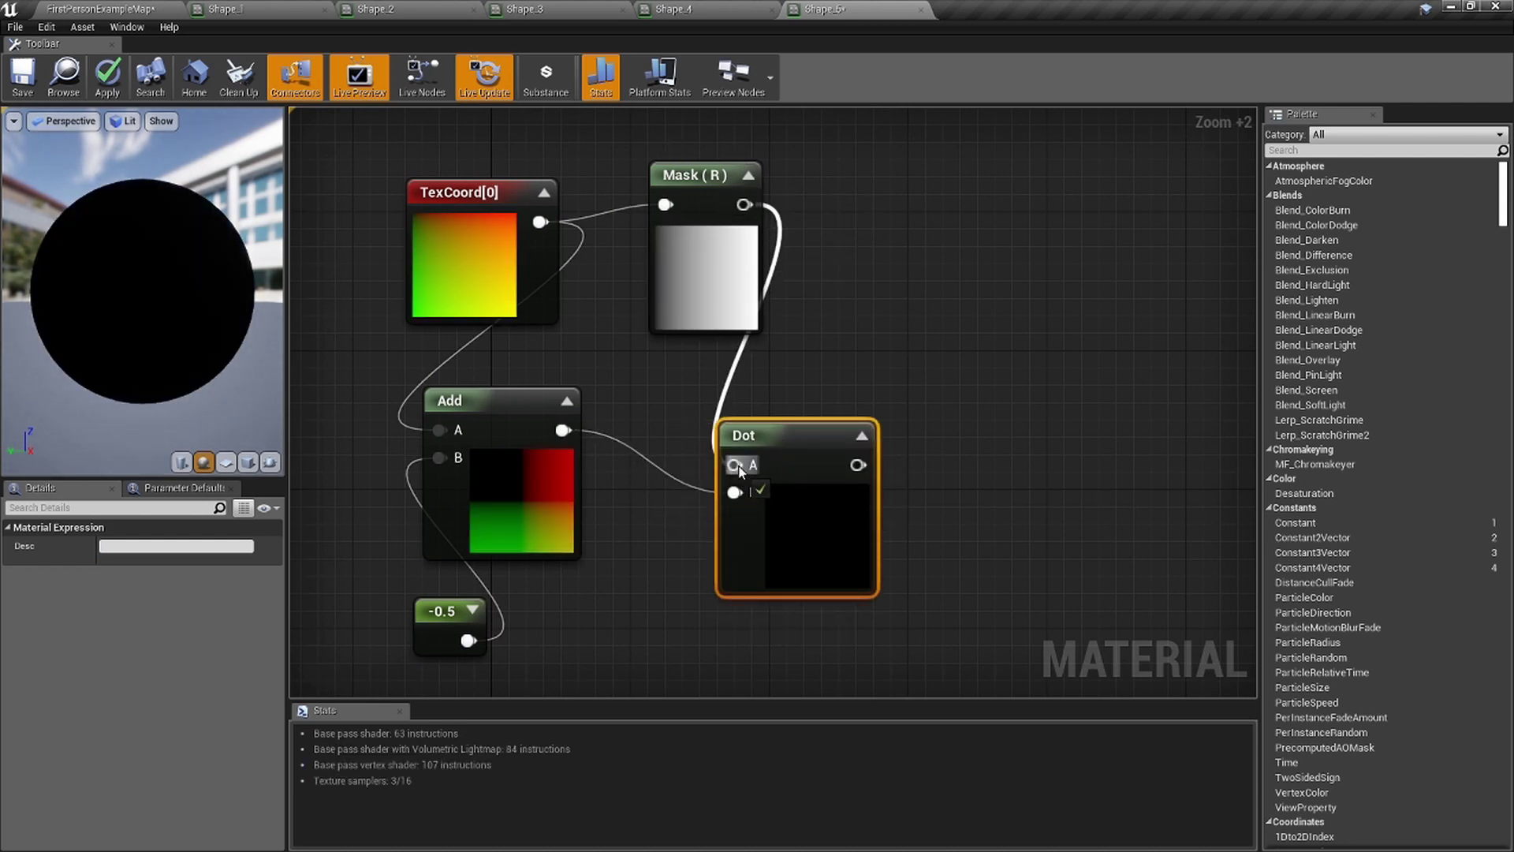
pyautogui.moveTo(784, 459); pyautogui.dragTo(723, 449, button='right')
pyautogui.scroll(1, 737, 442)
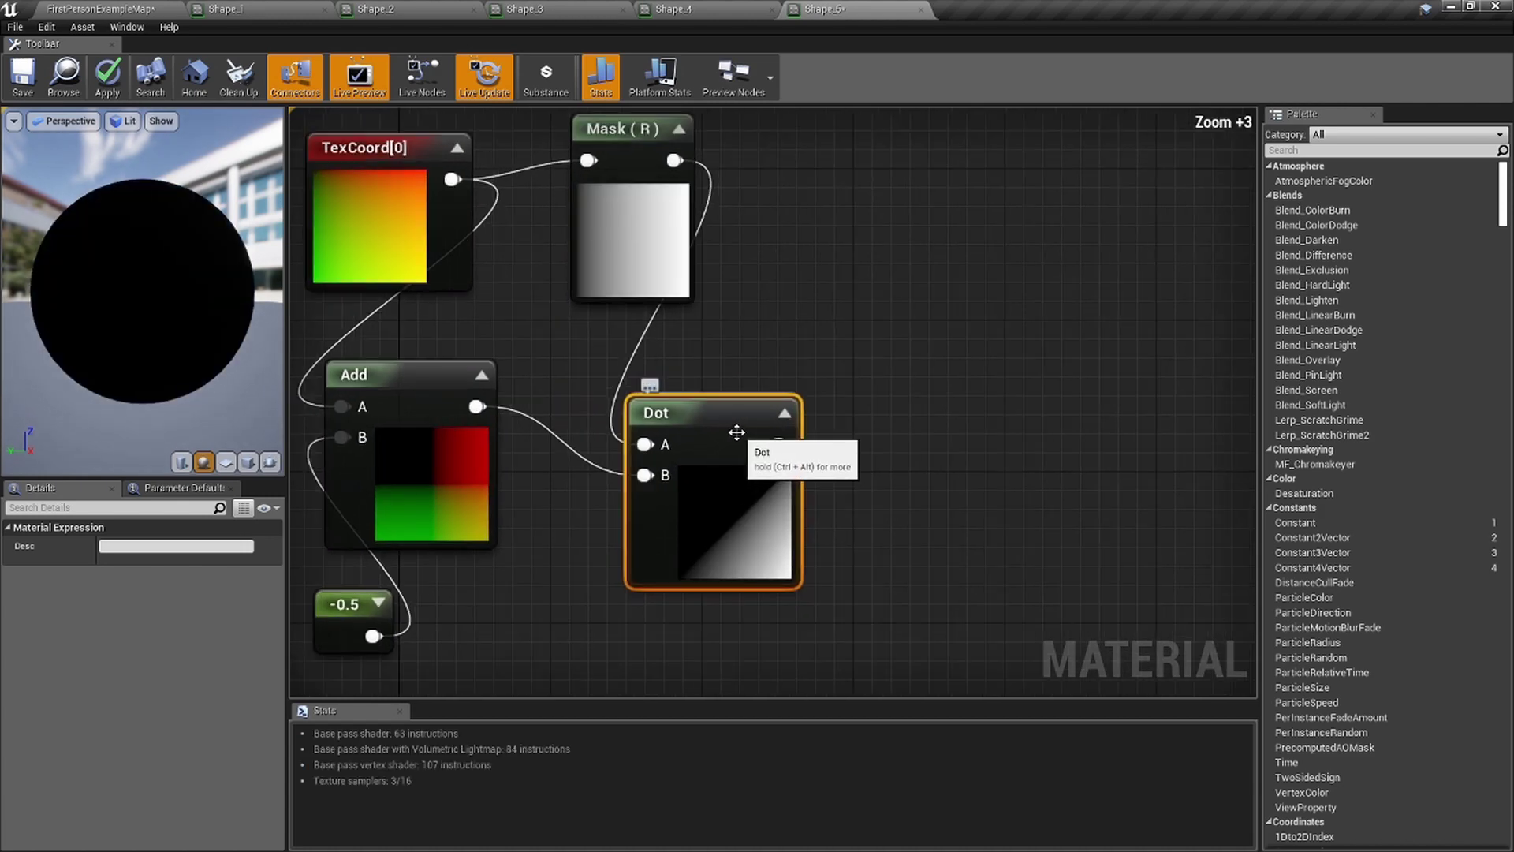
# Add a Ceil node fed by the Dot output and show its preview.
pyautogui.moveTo(787, 455); pyautogui.dragTo(741, 455, button='right')
pyautogui.moveTo(678, 444); pyautogui.dragTo(821, 433)
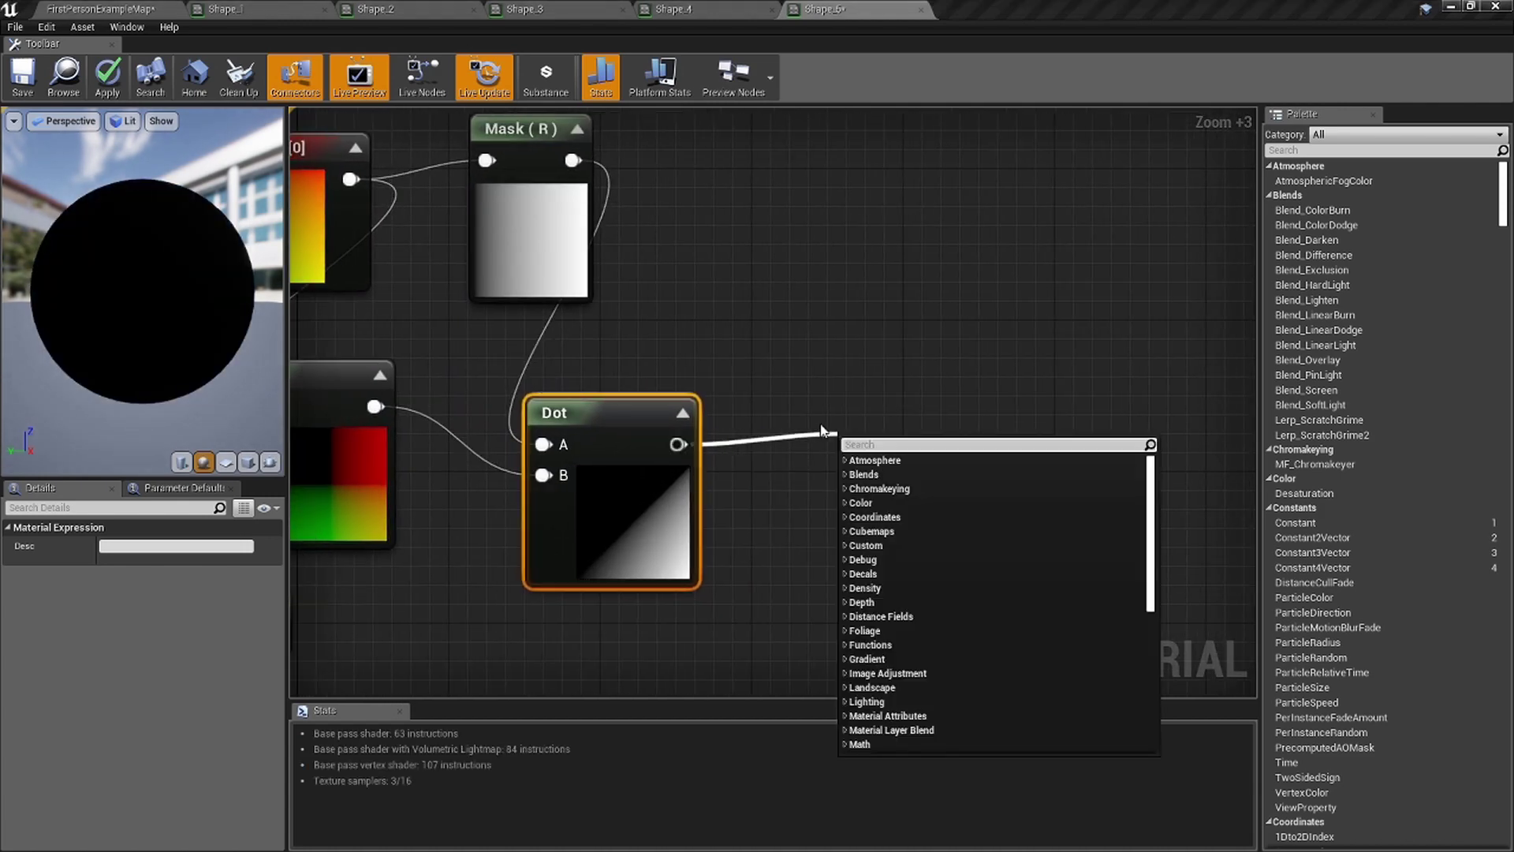
pyautogui.write('ceil')
pyautogui.press('Return')
pyautogui.moveTo(820, 423); pyautogui.dragTo(740, 434, button='right')
pyautogui.click(757, 434)
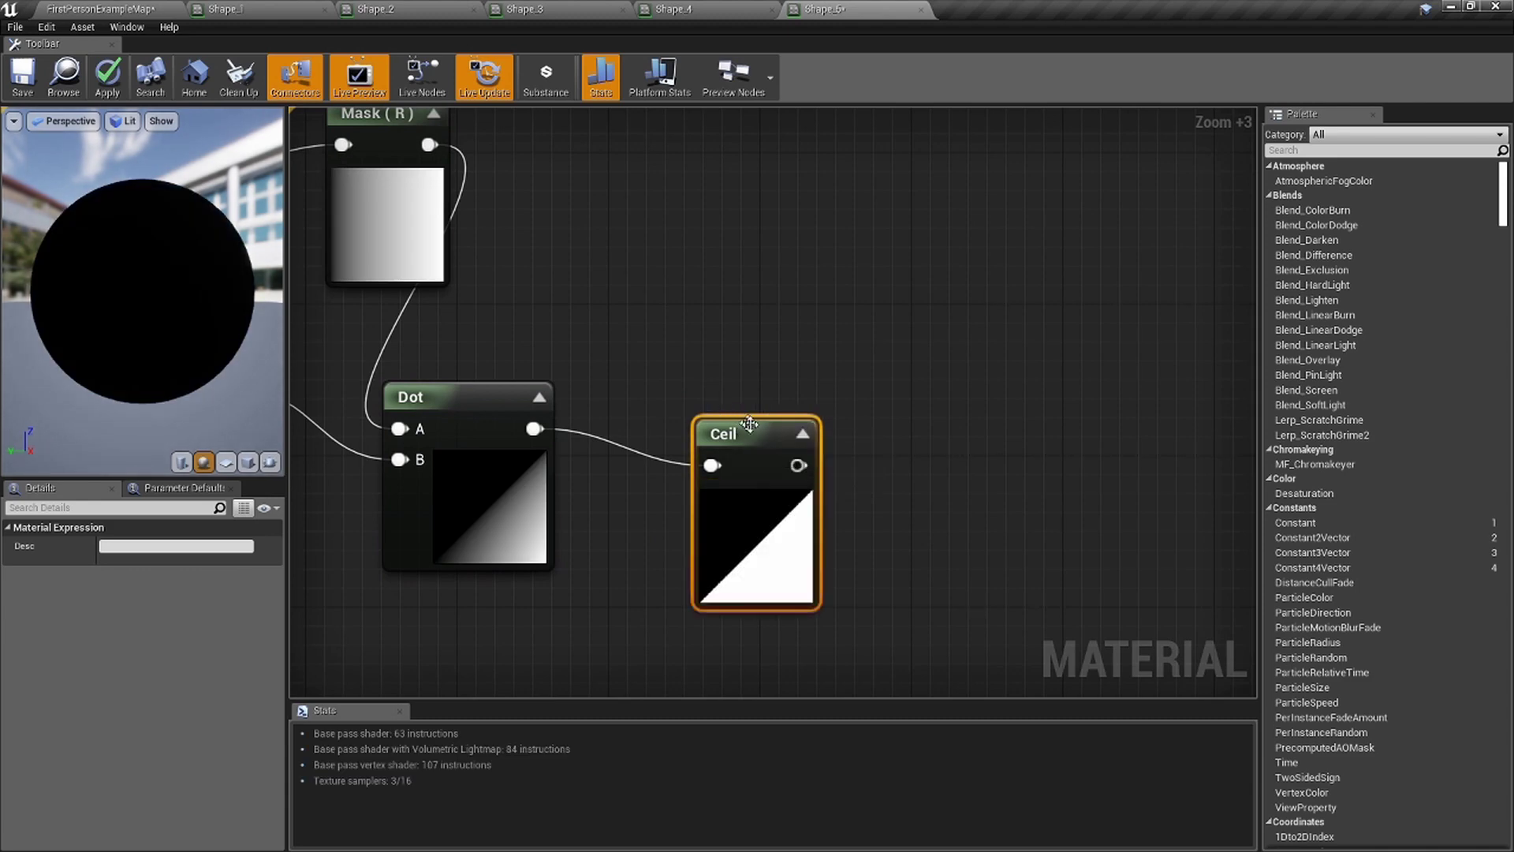
# Move the whole node network up beside the Shape_5 result node.
pyautogui.moveTo(750, 422); pyautogui.dragTo(743, 470, button='right')
pyautogui.scroll(-6, 762, 432)
pyautogui.moveTo(762, 597); pyautogui.dragTo(396, 351)
pyautogui.moveTo(527, 384); pyautogui.dragTo(553, 181)
pyautogui.keyDown('ctrl'); pyautogui.scroll(7, 784, 311); pyautogui.keyUp('ctrl')
pyautogui.moveTo(783, 311); pyautogui.dragTo(623, 436, button='right')
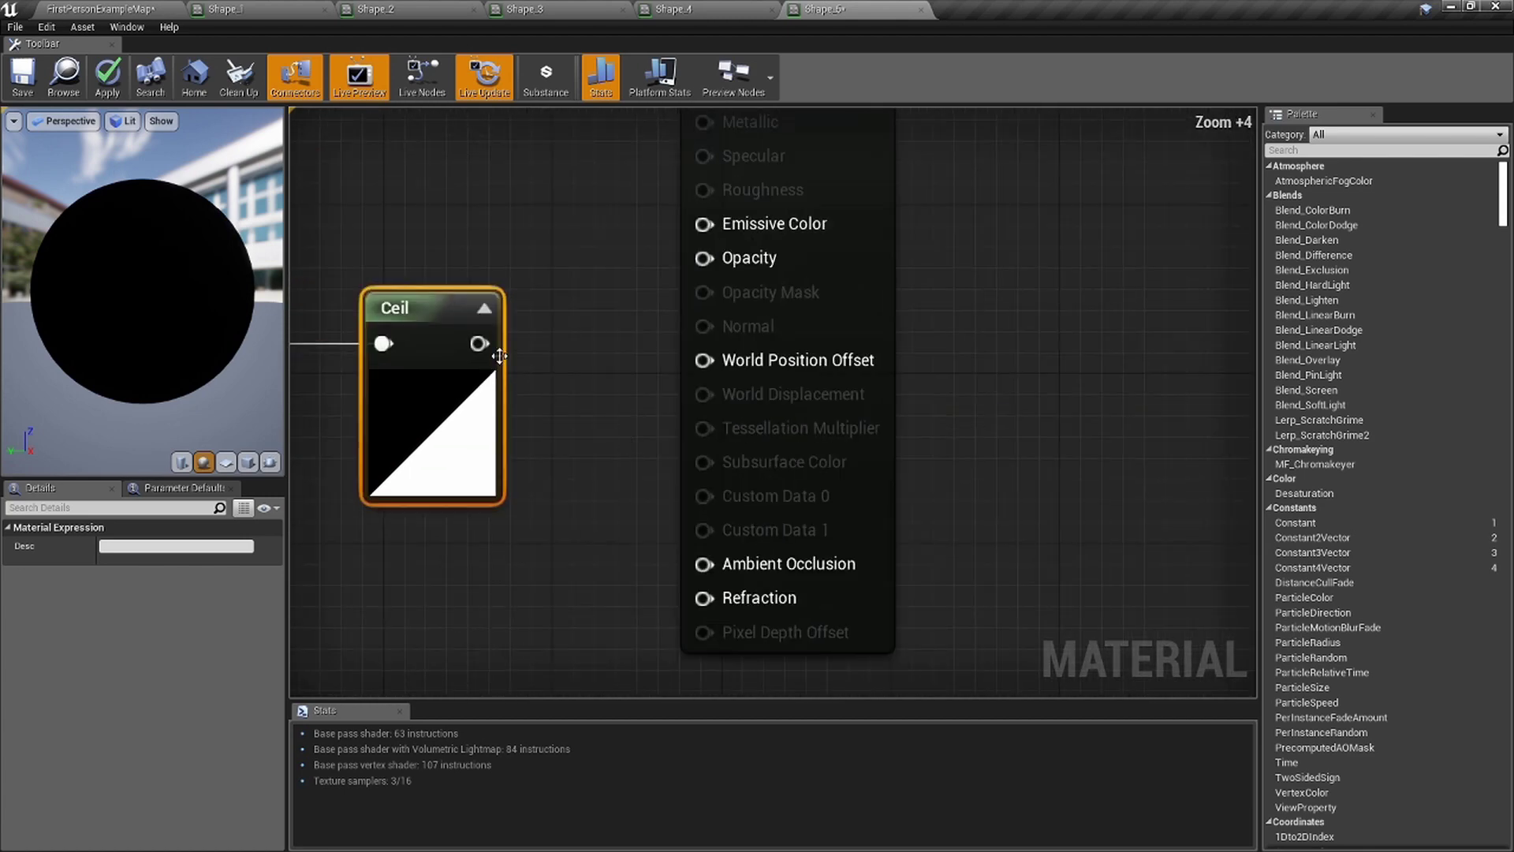
# Switch the preview mesh to a plane and connect the Ceil output to both Base Color and Opacity.
pyautogui.click(225, 464)
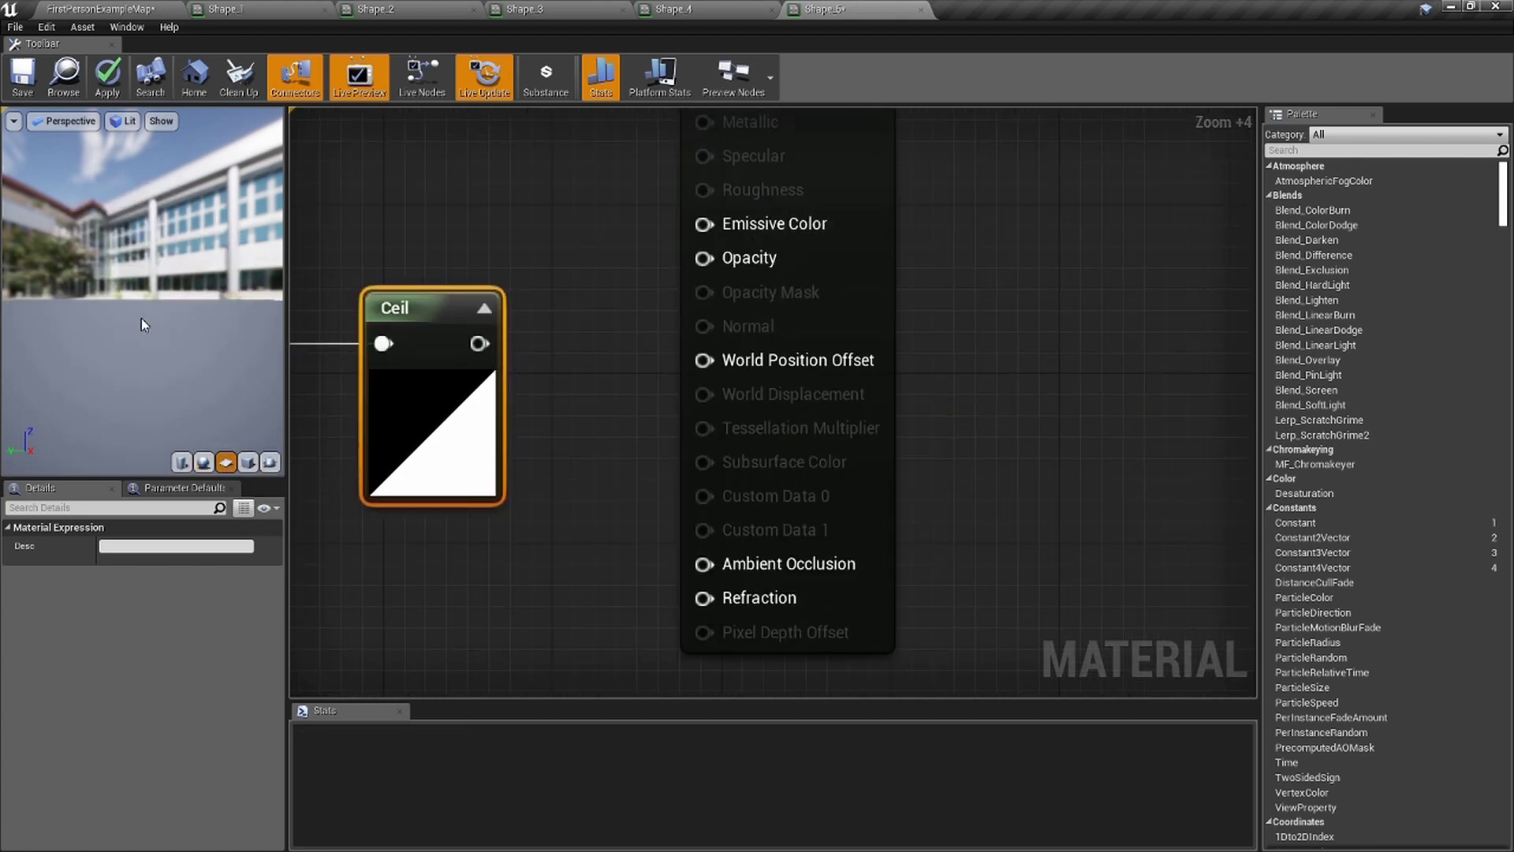
pyautogui.moveTo(140, 318); pyautogui.dragTo(410, 308)
pyautogui.moveTo(537, 192); pyautogui.dragTo(576, 411, button='right')
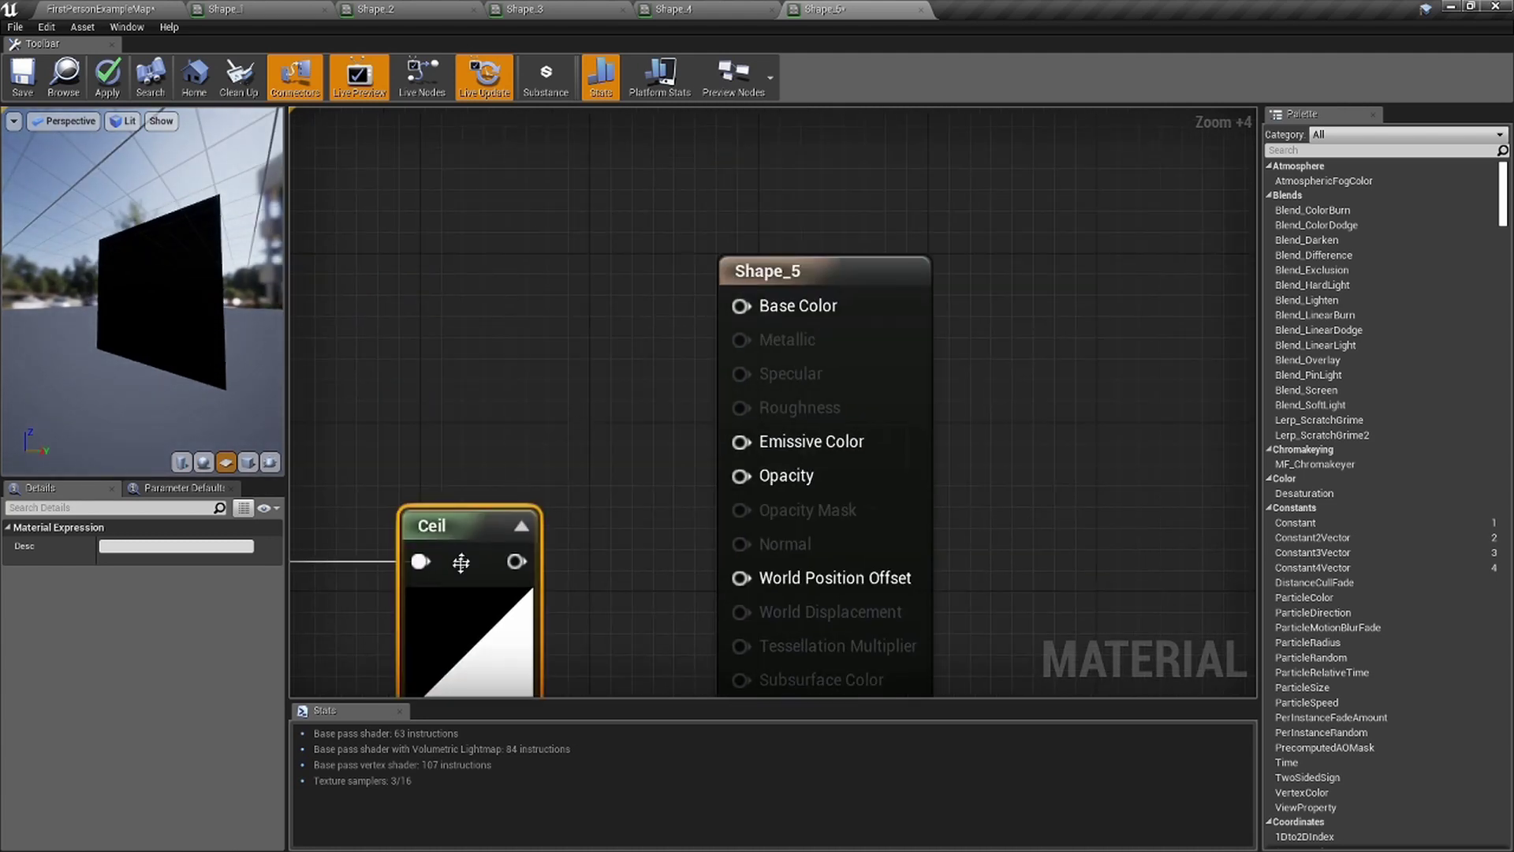
pyautogui.moveTo(516, 560); pyautogui.dragTo(806, 318)
pyautogui.moveTo(584, 520); pyautogui.dragTo(754, 380, button='right')
pyautogui.scroll(-2, 755, 380)
pyautogui.moveTo(658, 436); pyautogui.dragTo(511, 479, button='right')
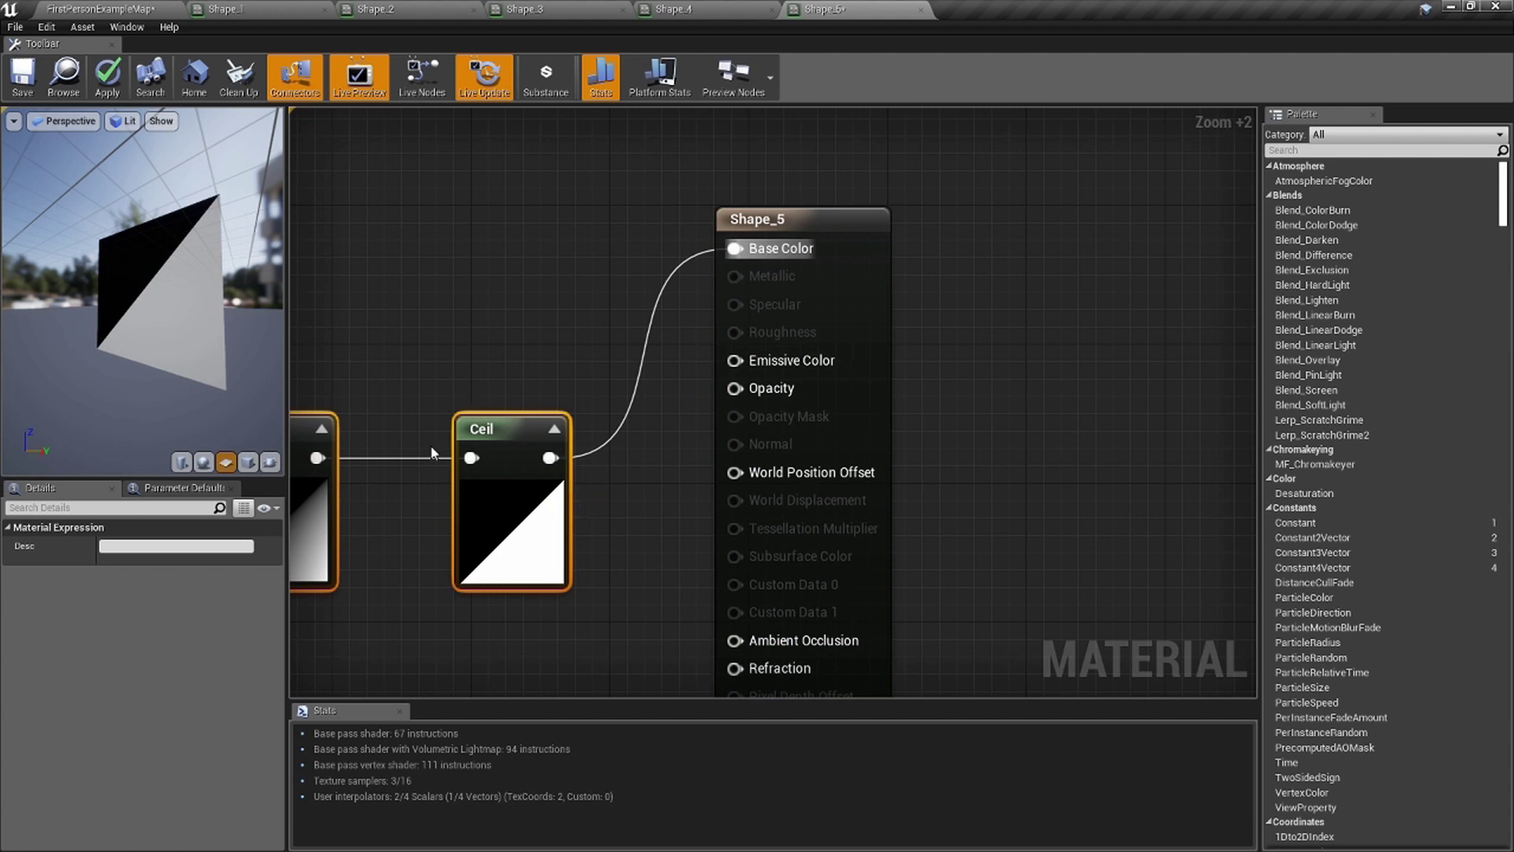
pyautogui.moveTo(562, 463); pyautogui.dragTo(740, 399)
pyautogui.moveTo(95, 325); pyautogui.dragTo(170, 315)
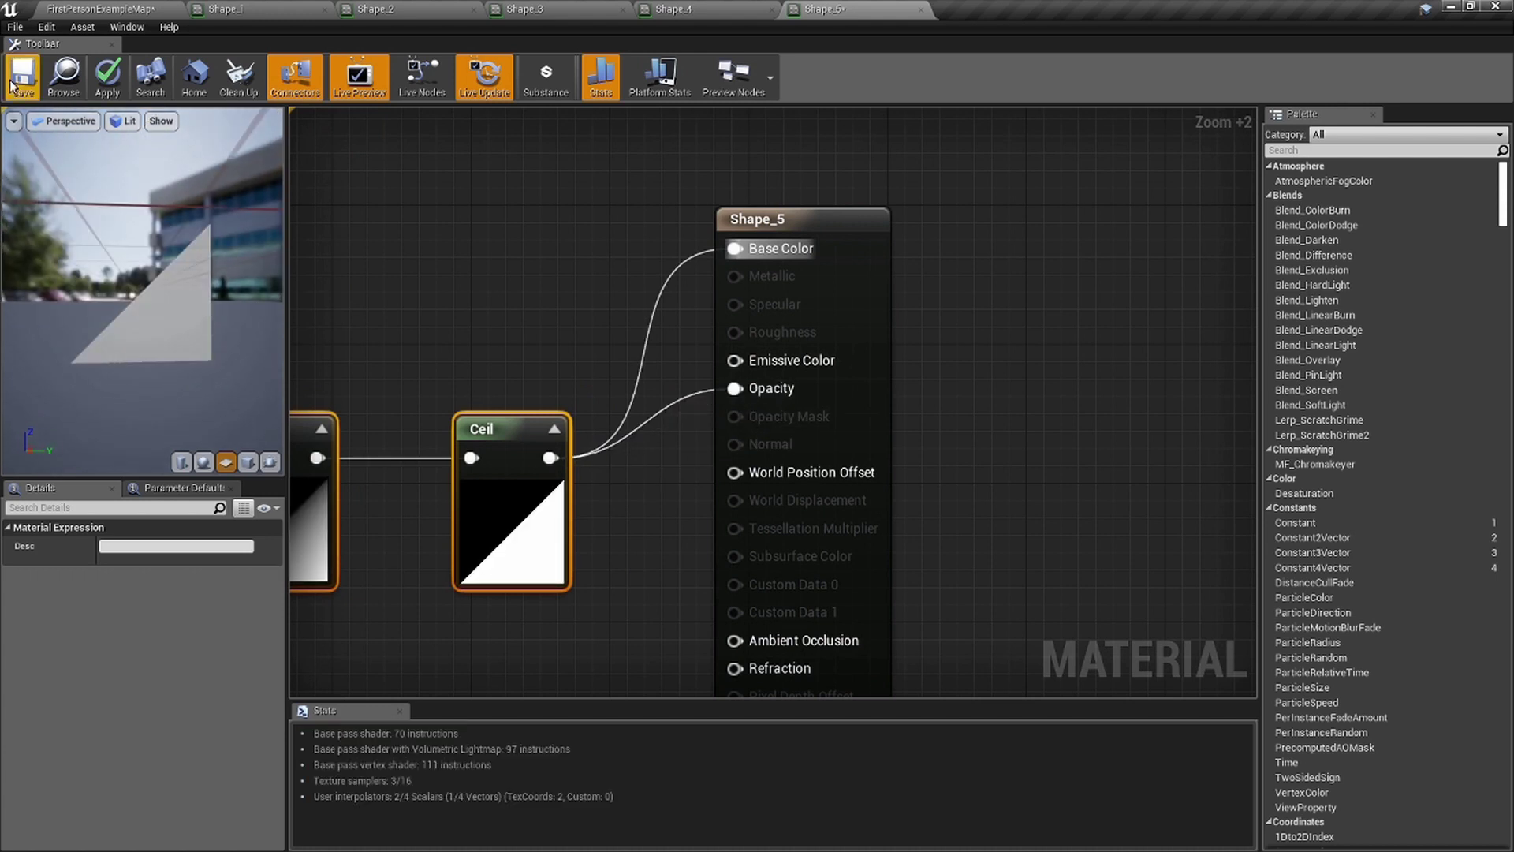
# Save the Shape_5 material and place a copy of its plane beside it in the FirstPersonExampleMap level.
pyautogui.click(22, 91)
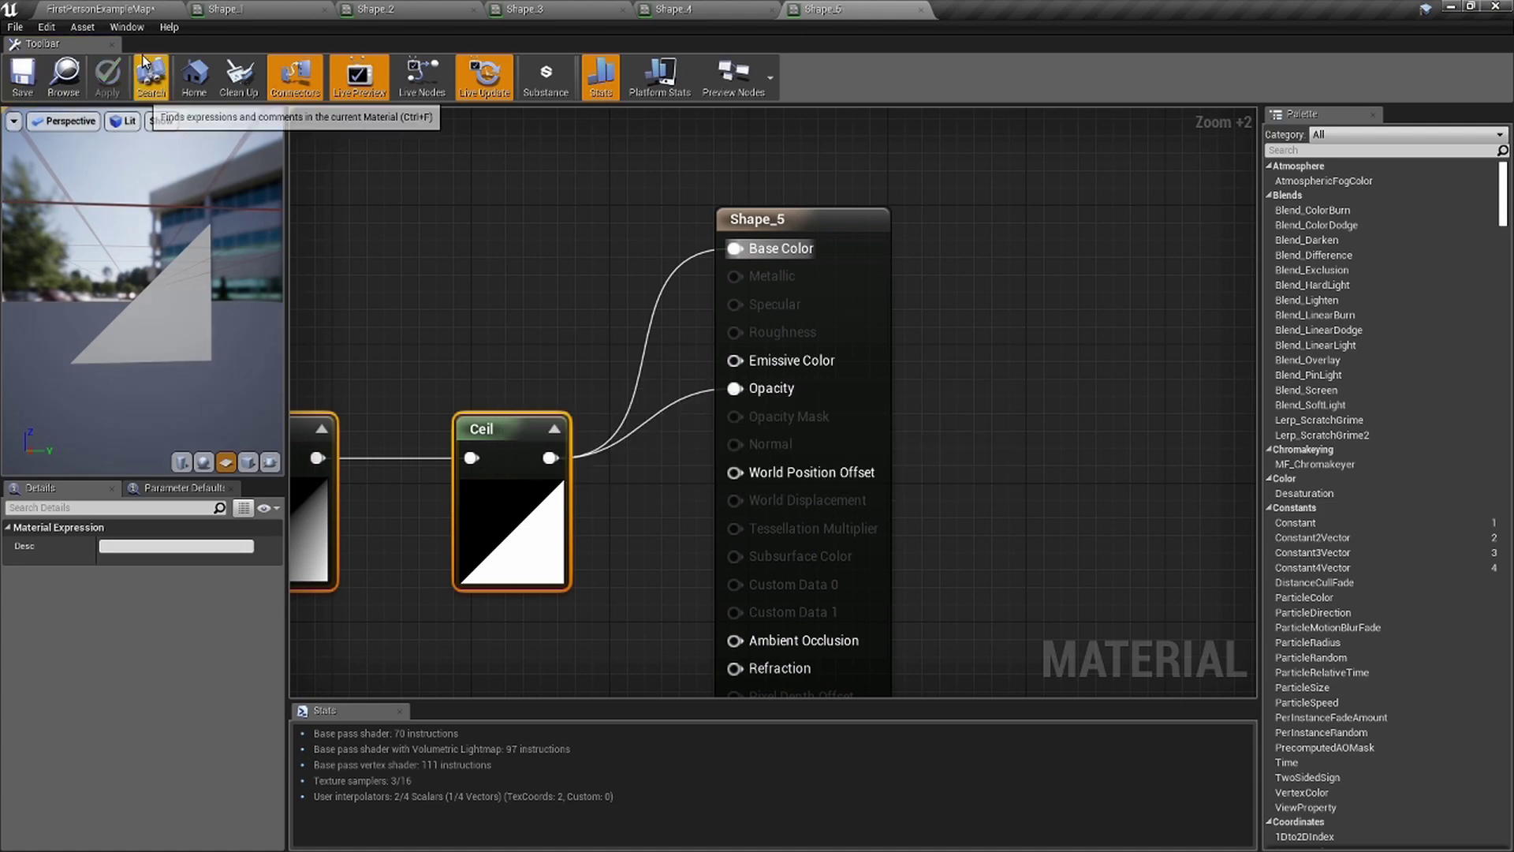
pyautogui.click(136, 10)
pyautogui.moveTo(757, 473)
pyautogui.mouseDown(button='right')
pyautogui.moveTo(783, 478)
pyautogui.moveTo(683, 478)
pyautogui.moveTo(774, 476)
pyautogui.mouseUp(button='right')
pyautogui.keyDown('alt'); pyautogui.moveTo(705, 497); pyautogui.dragTo(1030, 476); pyautogui.keyUp('alt')
pyautogui.moveTo(538, 571); pyautogui.dragTo(538, 572, button='right')
# Duplicate the Shape_5 material as Shape_6 and apply it to the new plane.
pyautogui.rightClick(114, 699)
pyautogui.moveTo(203, 418)
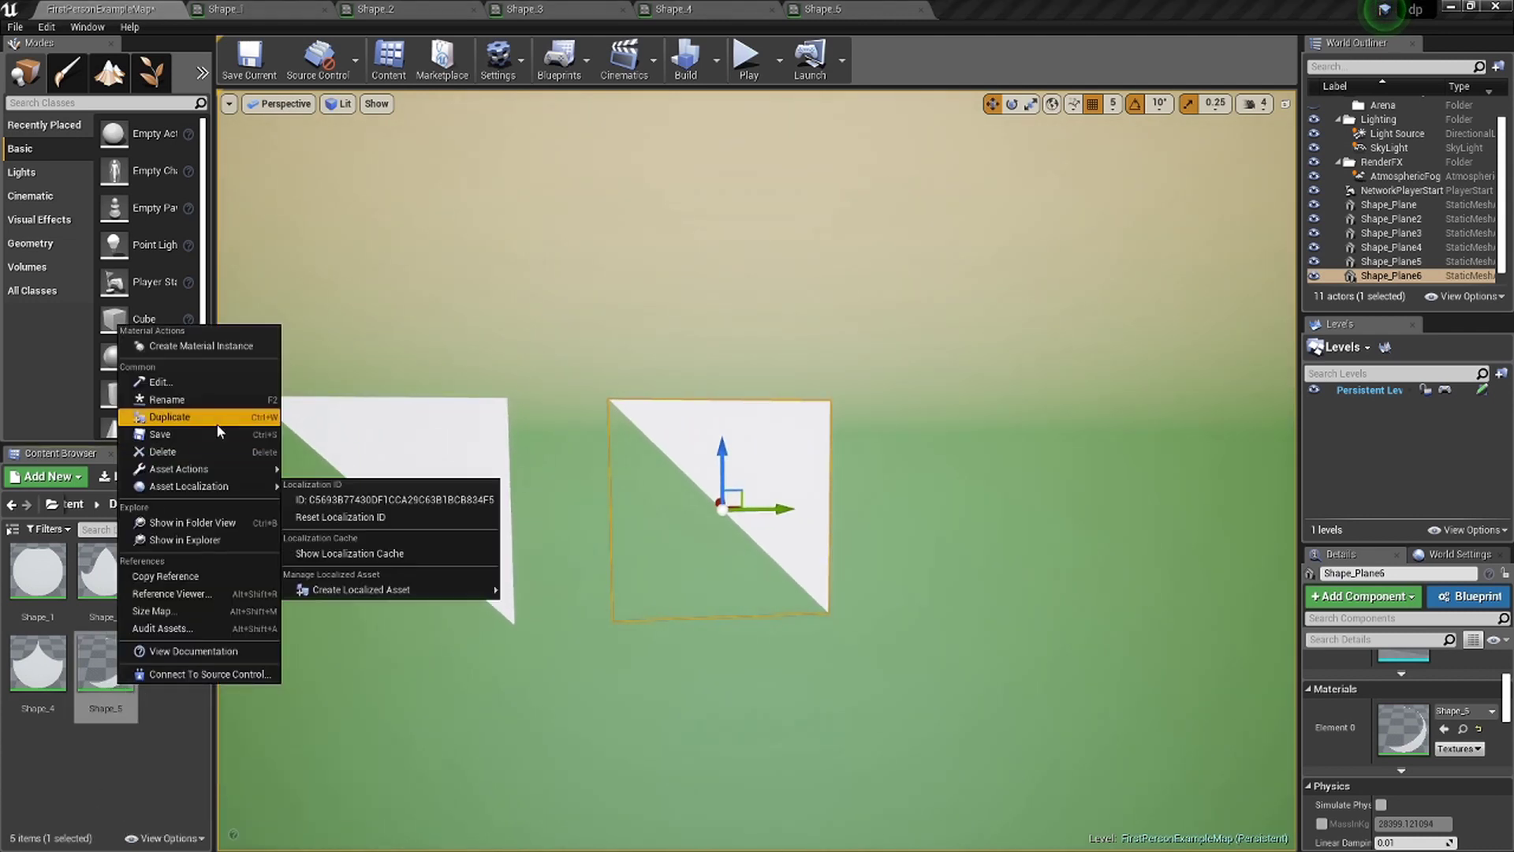
pyautogui.click(347, 584)
pyautogui.moveTo(174, 663); pyautogui.dragTo(690, 525)
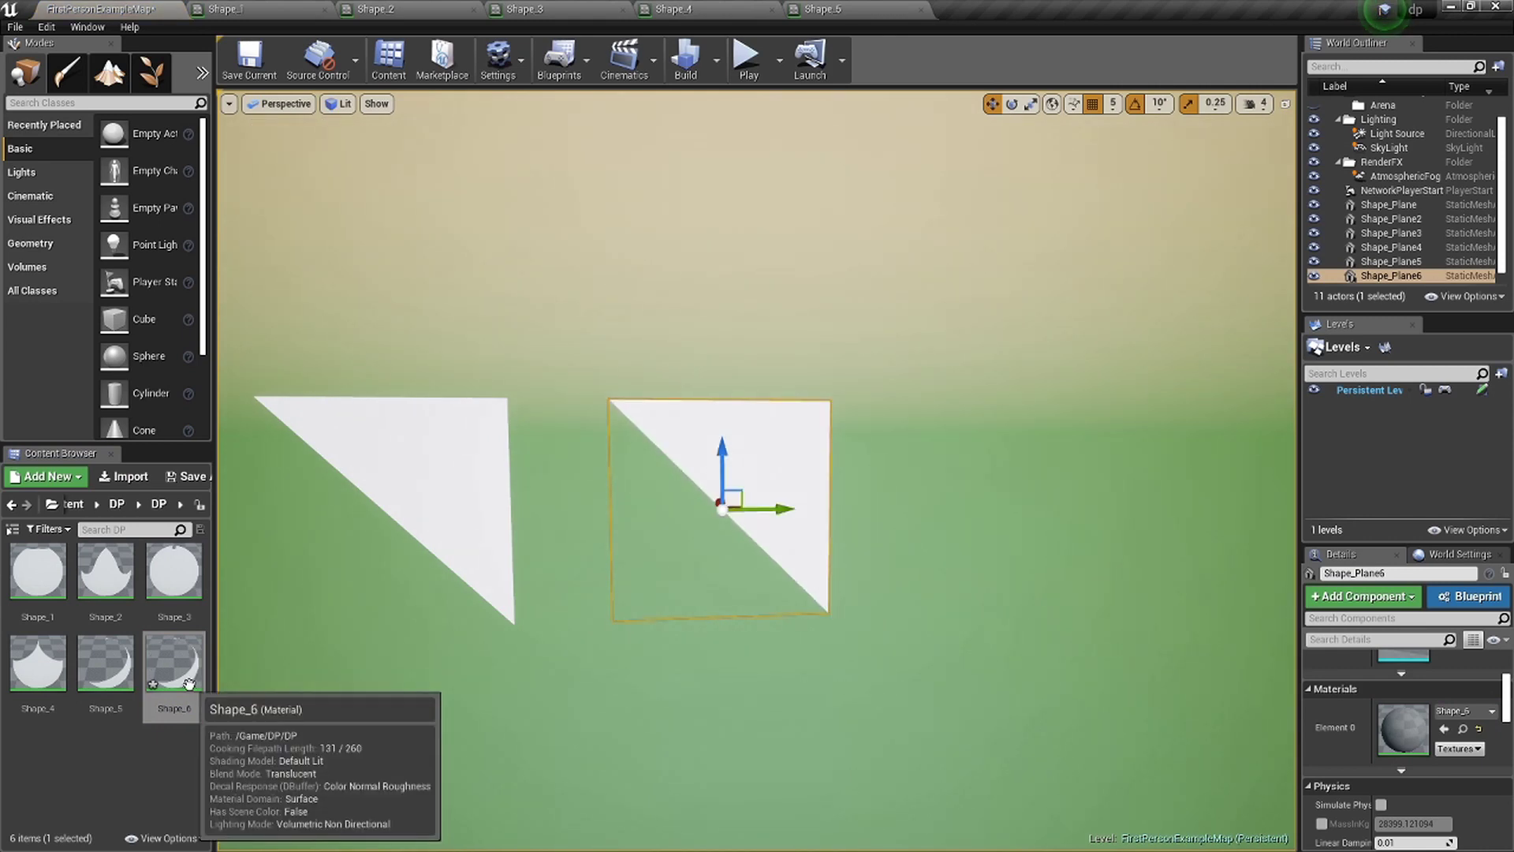
# Open the Shape_6 material, move its node network away from the result node, and preview it on a plane.
pyautogui.doubleClick(190, 683)
pyautogui.moveTo(1047, 524); pyautogui.dragTo(457, 287)
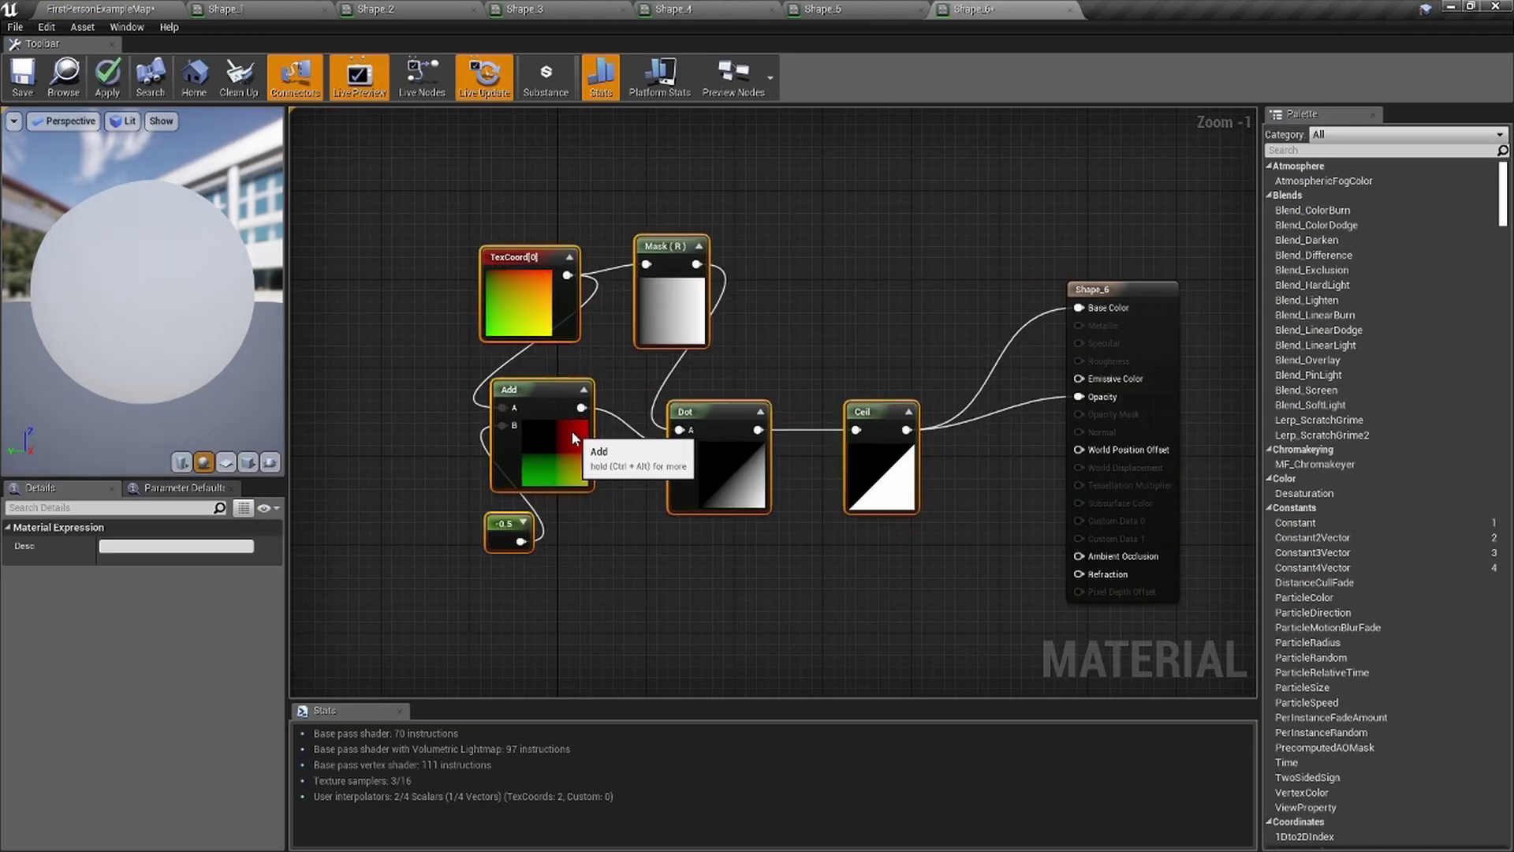
pyautogui.moveTo(576, 437); pyautogui.dragTo(444, 415)
pyautogui.click(226, 463)
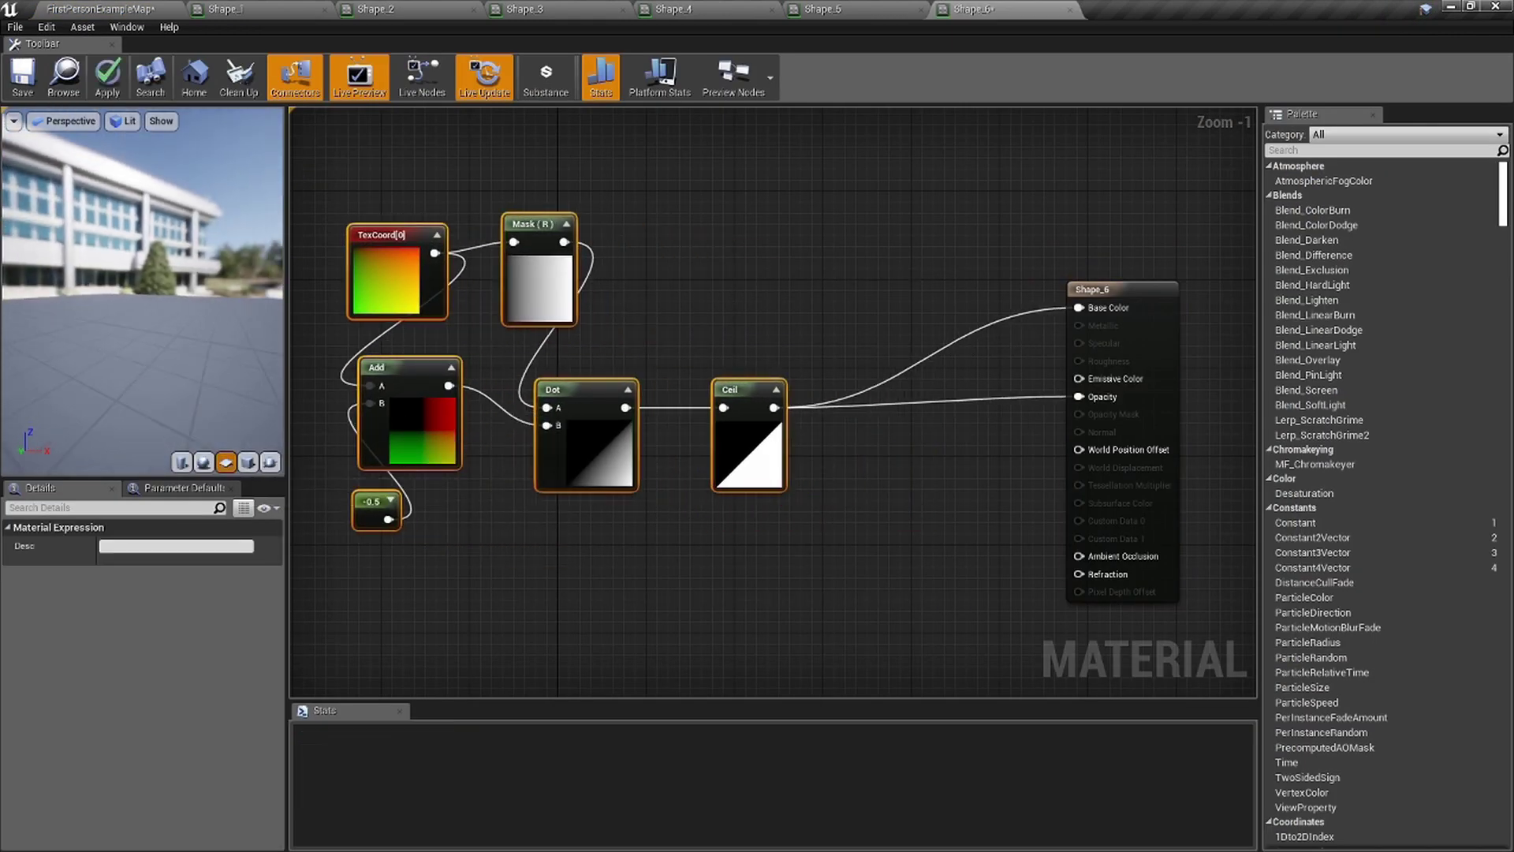
# Set the Constant feeding input B of the Add node to -0.45.
pyautogui.scroll(6, 363, 437)
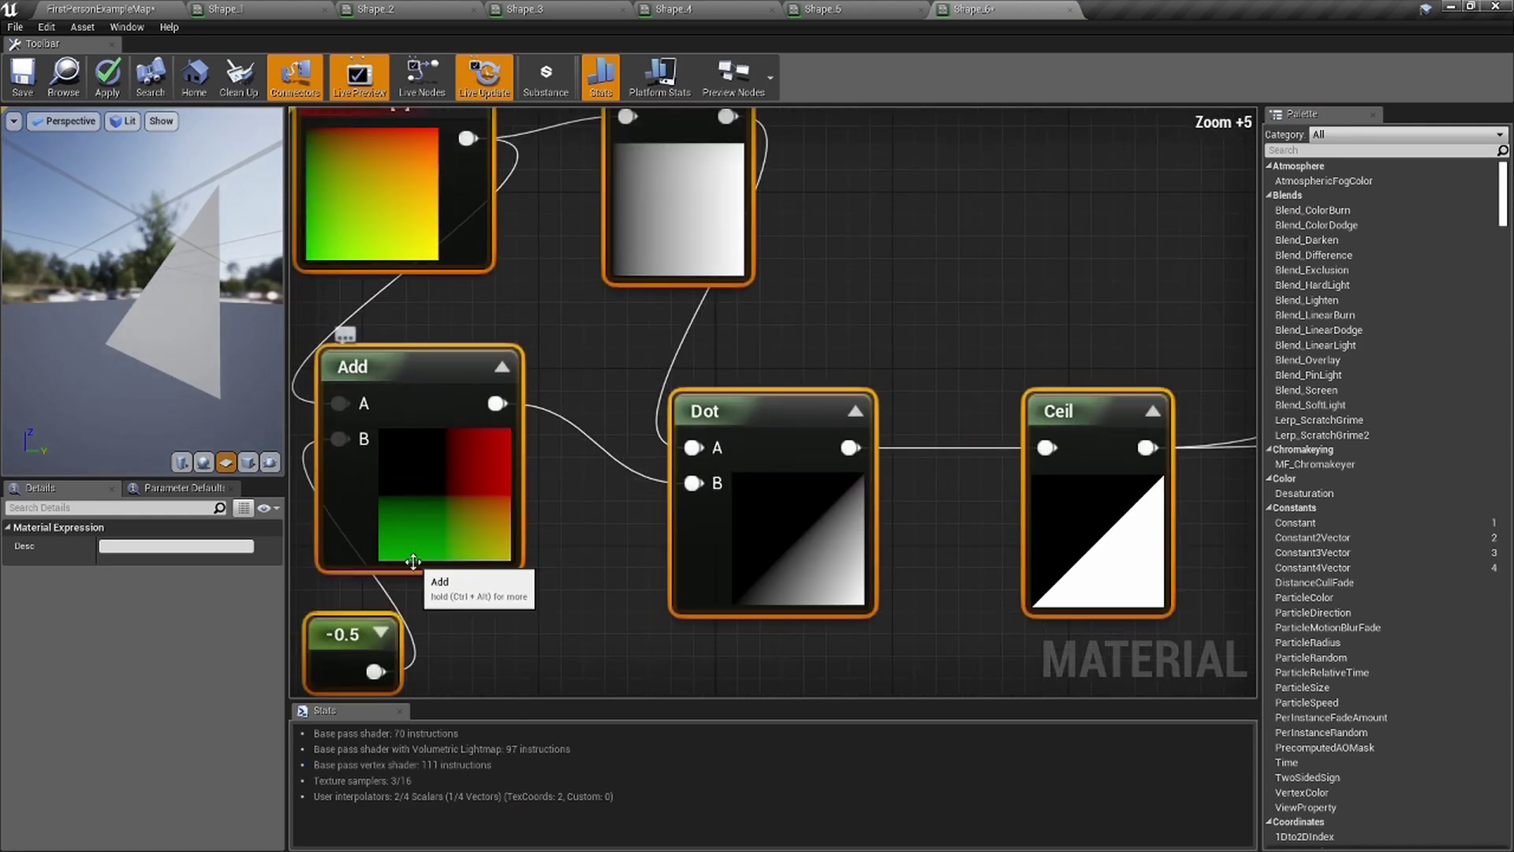
pyautogui.moveTo(422, 552); pyautogui.dragTo(448, 458, button='right')
pyautogui.click(345, 574)
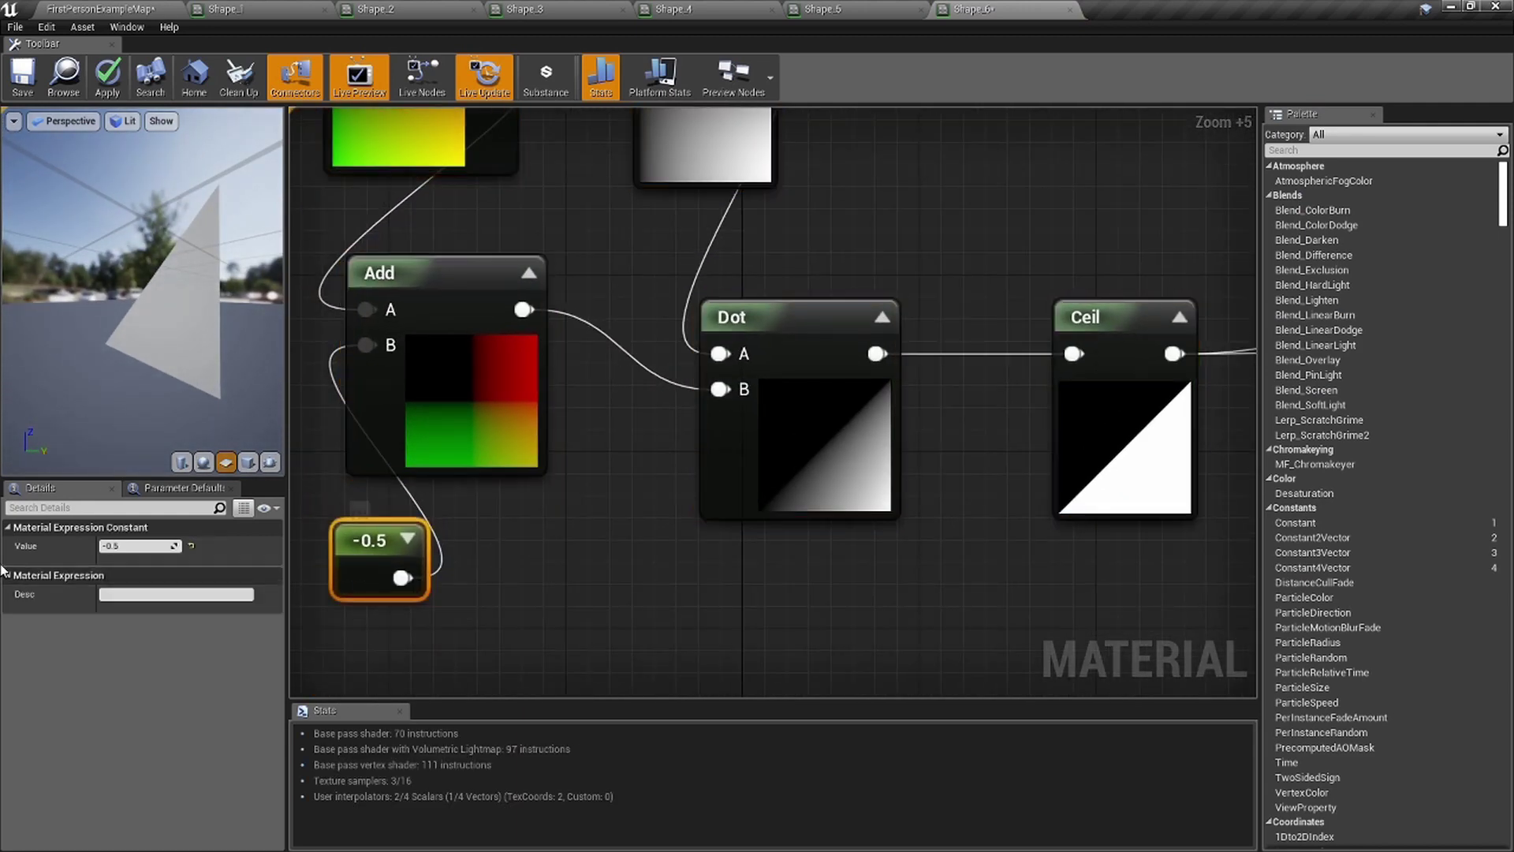
pyautogui.click(124, 550)
pyautogui.write('-.45')
pyautogui.press('Return')
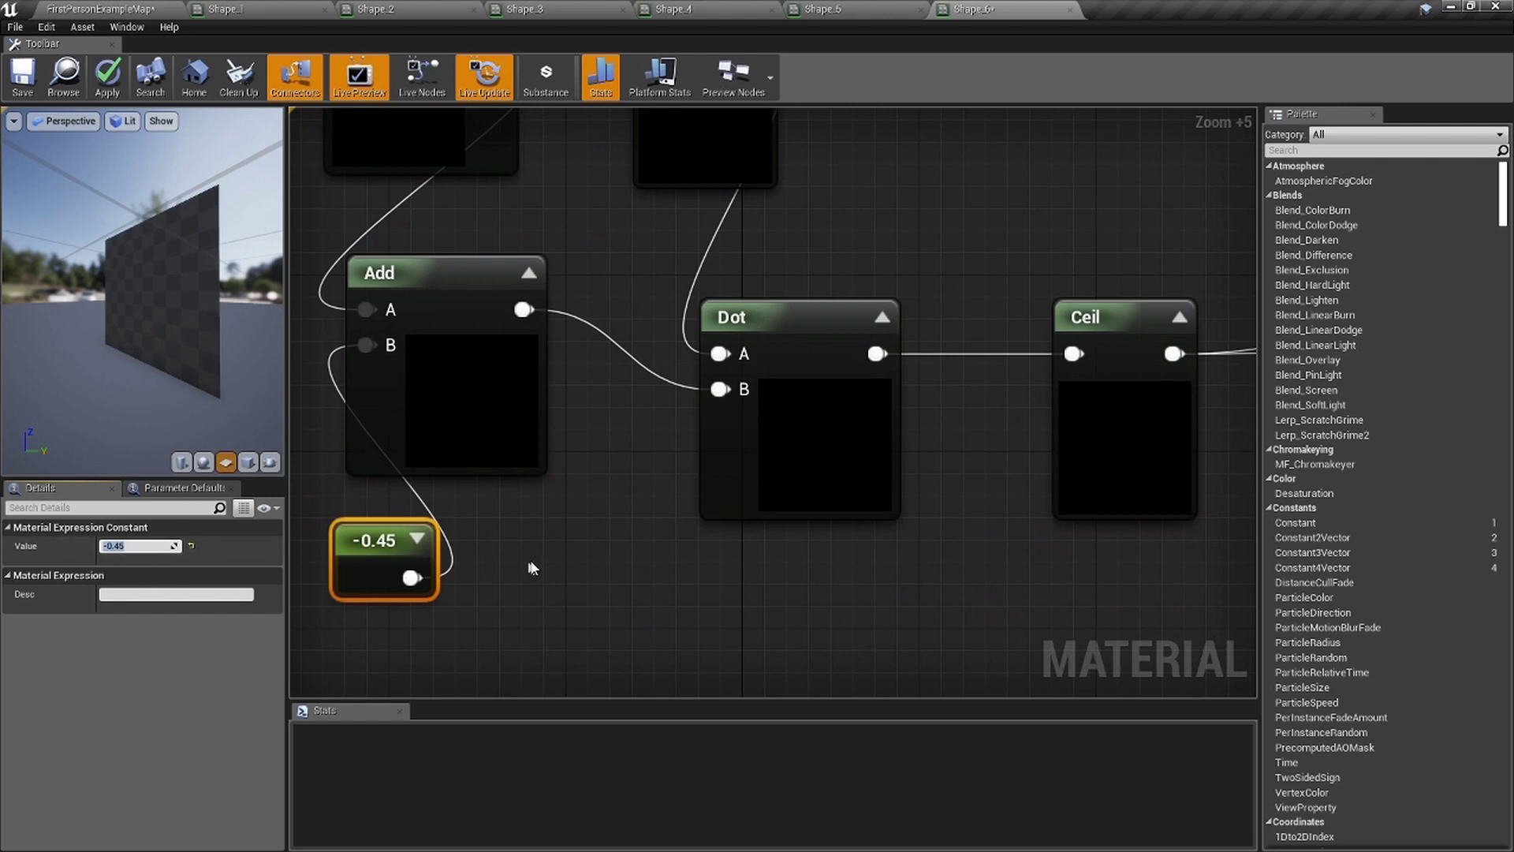
# Disconnect the Ceil output from Base Color and Opacity of the Shape_6 result node.
pyautogui.scroll(-6, 604, 513)
pyautogui.scroll(2, 948, 428)
pyautogui.scroll(3, 948, 428)
pyautogui.moveTo(1221, 271); pyautogui.dragTo(1031, 280, button='right')
pyautogui.keyDown('alt'); pyautogui.click(1110, 242); pyautogui.keyUp('alt')
pyautogui.keyDown('alt'); pyautogui.click(1110, 412); pyautogui.keyUp('alt')
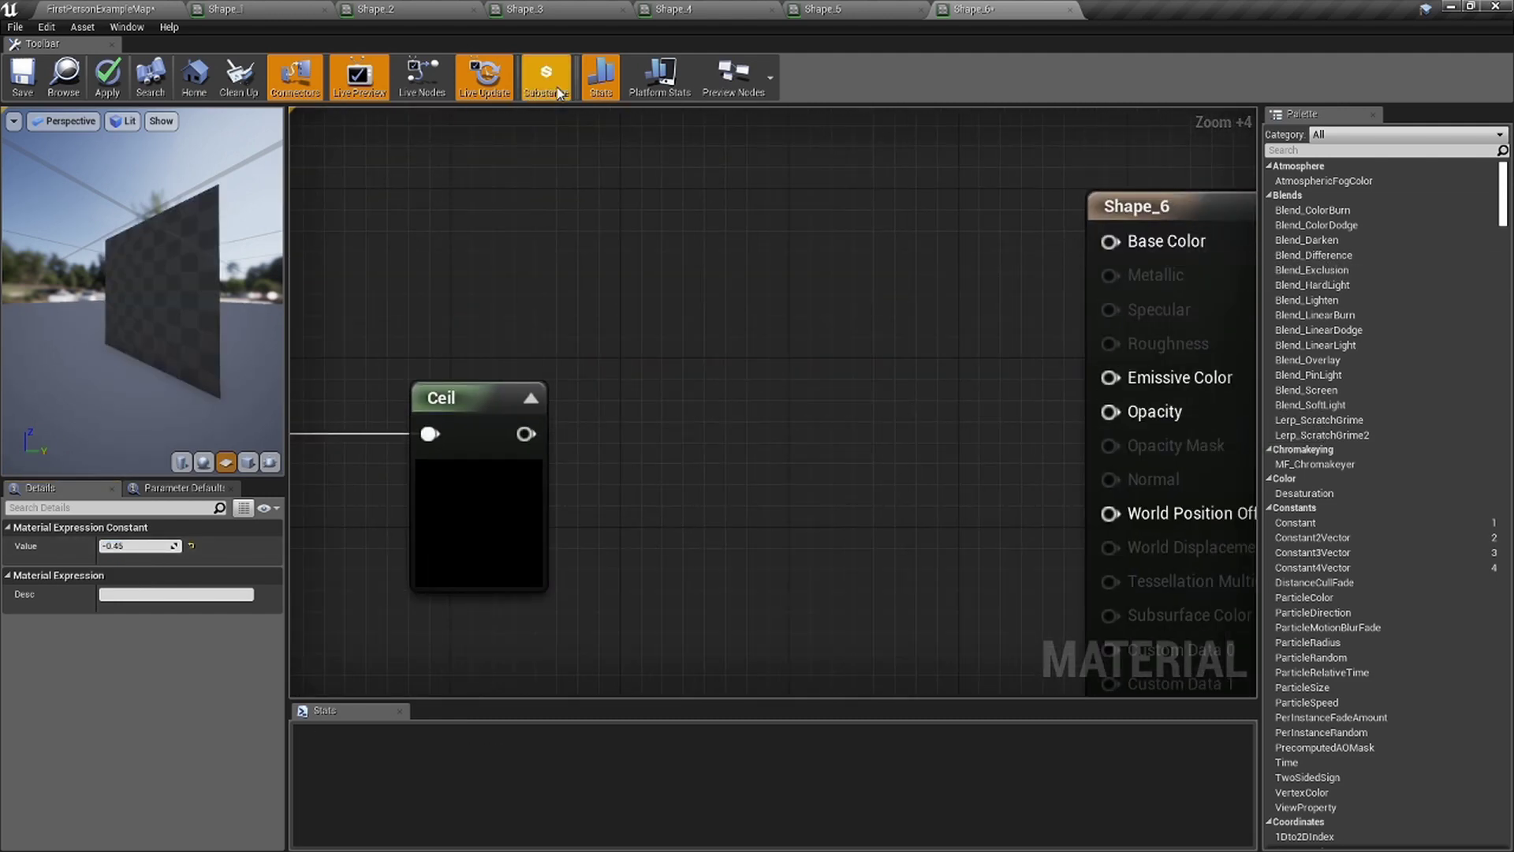
# Duplicate the network from TexCoord to Ceil and place the copy below the original.
pyautogui.scroll(-3, 565, 306)
pyautogui.moveTo(566, 306); pyautogui.dragTo(755, 282, button='right')
pyautogui.scroll(-2, 781, 287)
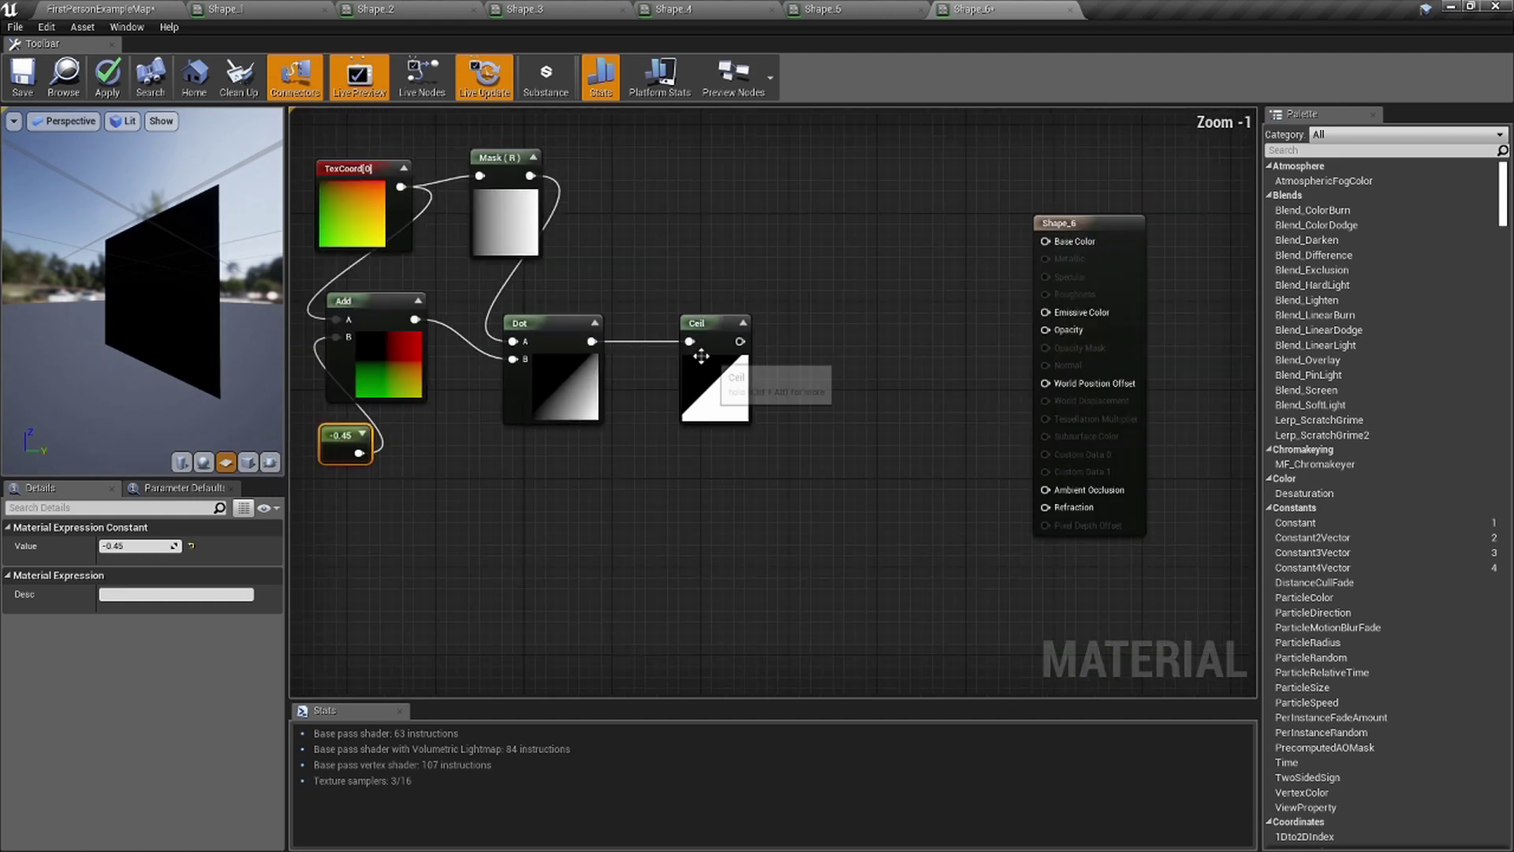
pyautogui.scroll(8, 732, 418)
pyautogui.scroll(-10, 732, 418)
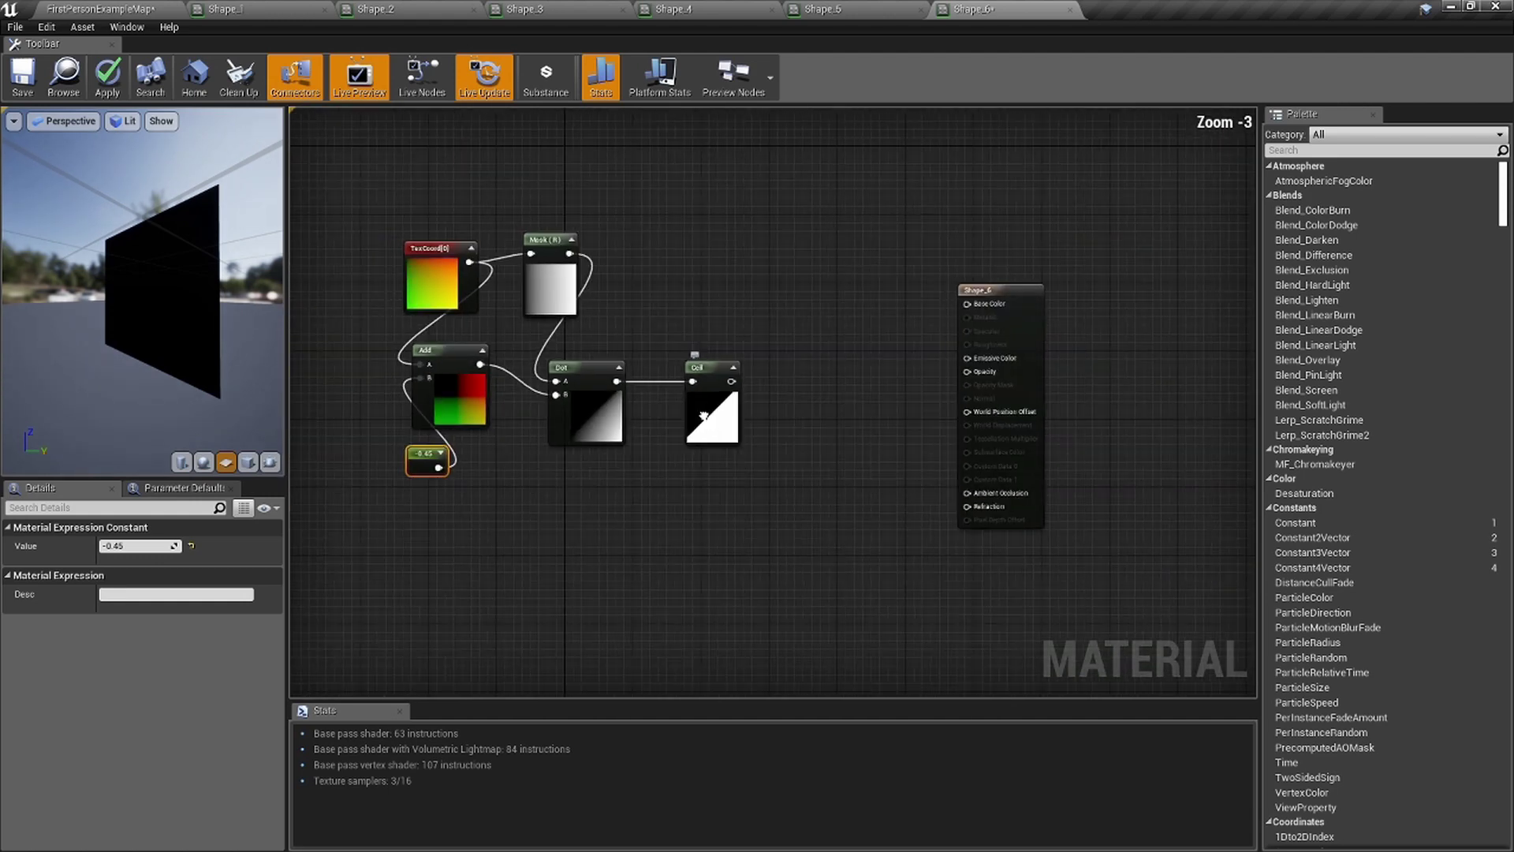
pyautogui.moveTo(734, 402); pyautogui.dragTo(456, 213)
pyautogui.hotkey('ctrl', 'w')
pyautogui.moveTo(538, 501); pyautogui.dragTo(609, 529)
pyautogui.moveTo(573, 541); pyautogui.dragTo(532, 372, button='right')
pyautogui.scroll(7, 483, 523)
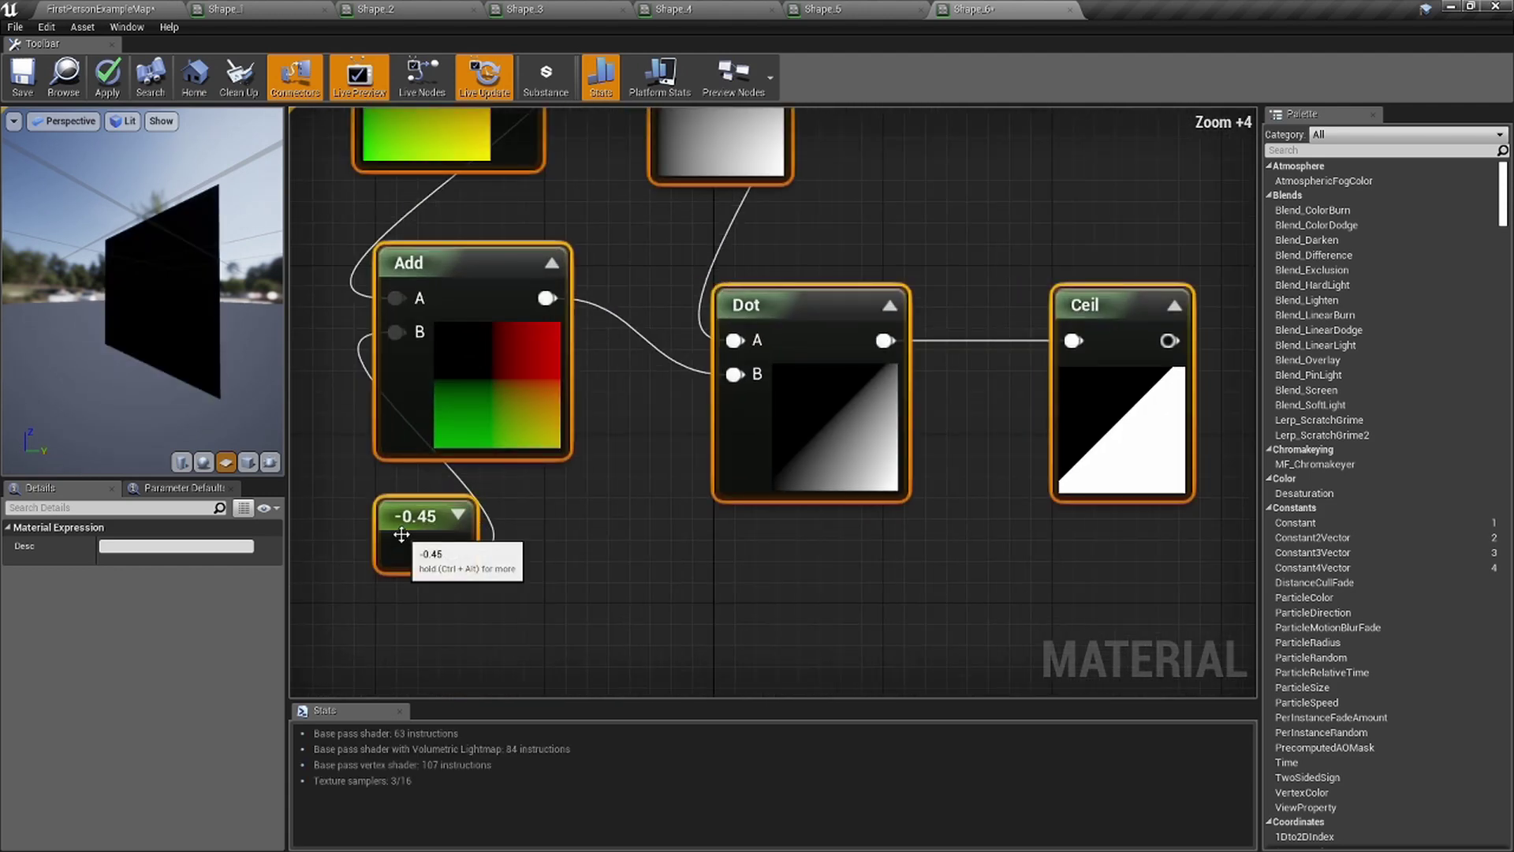
# Set the Constant in the duplicated network to -0.55.
pyautogui.click(430, 530)
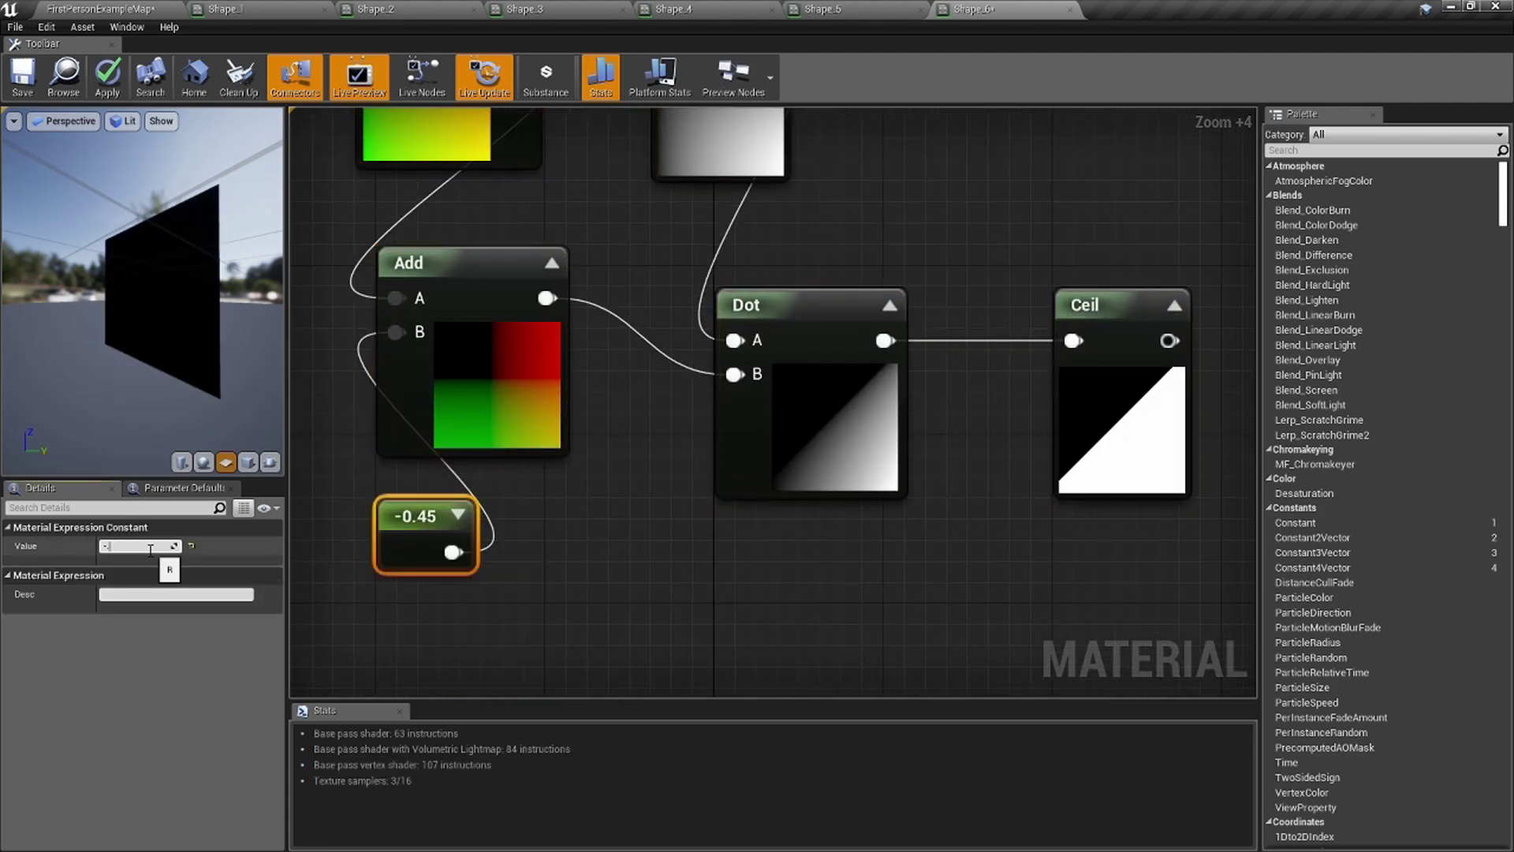
pyautogui.press('Return')
pyautogui.moveTo(1183, 454); pyautogui.dragTo(772, 464, button='right')
pyautogui.scroll(3, 778, 442)
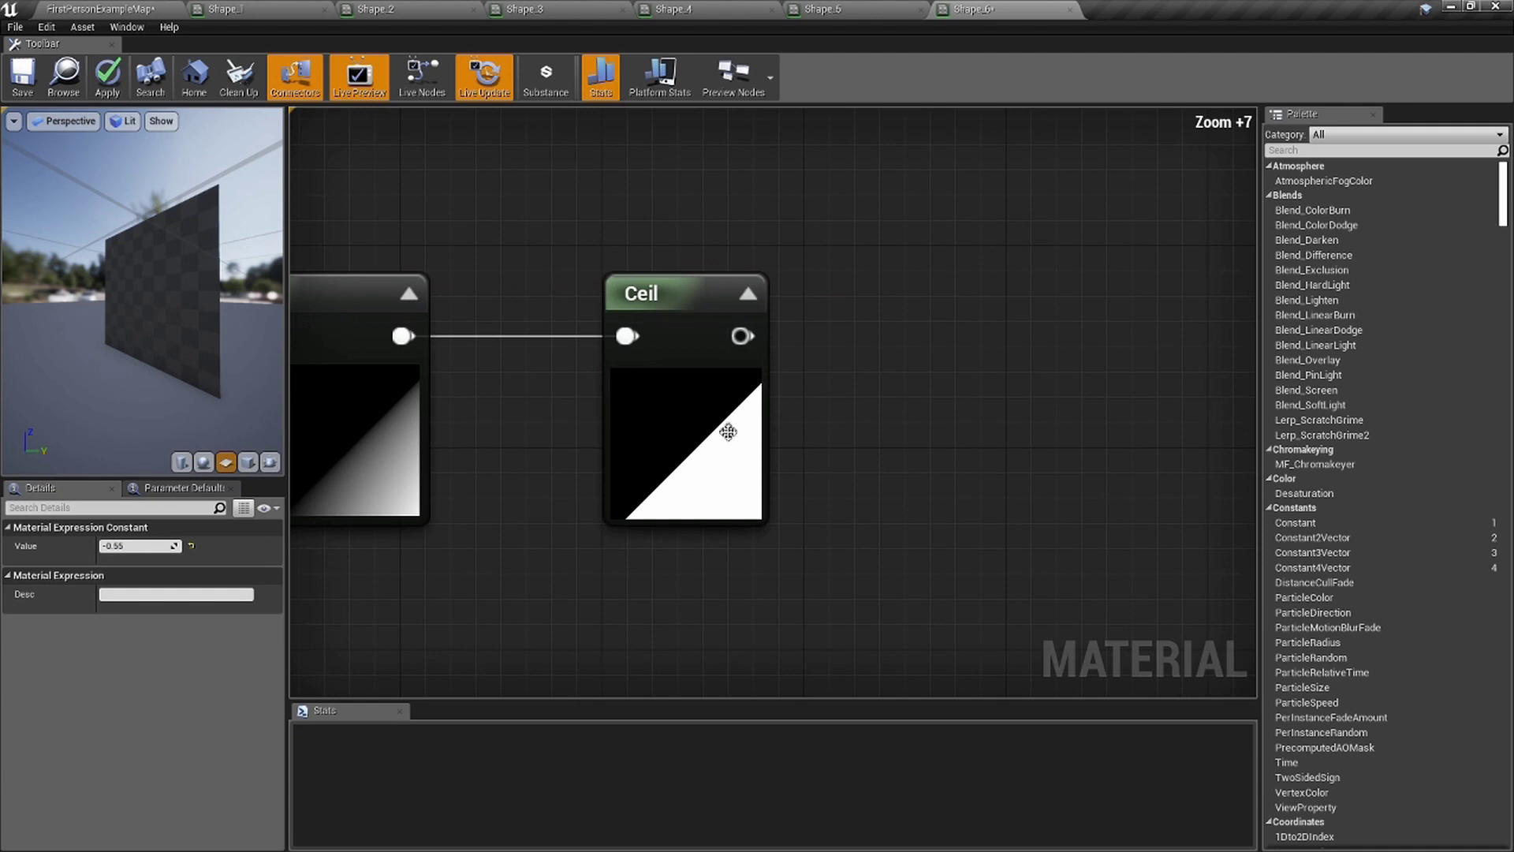
pyautogui.scroll(-1, 769, 372)
pyautogui.scroll(-8, 768, 374)
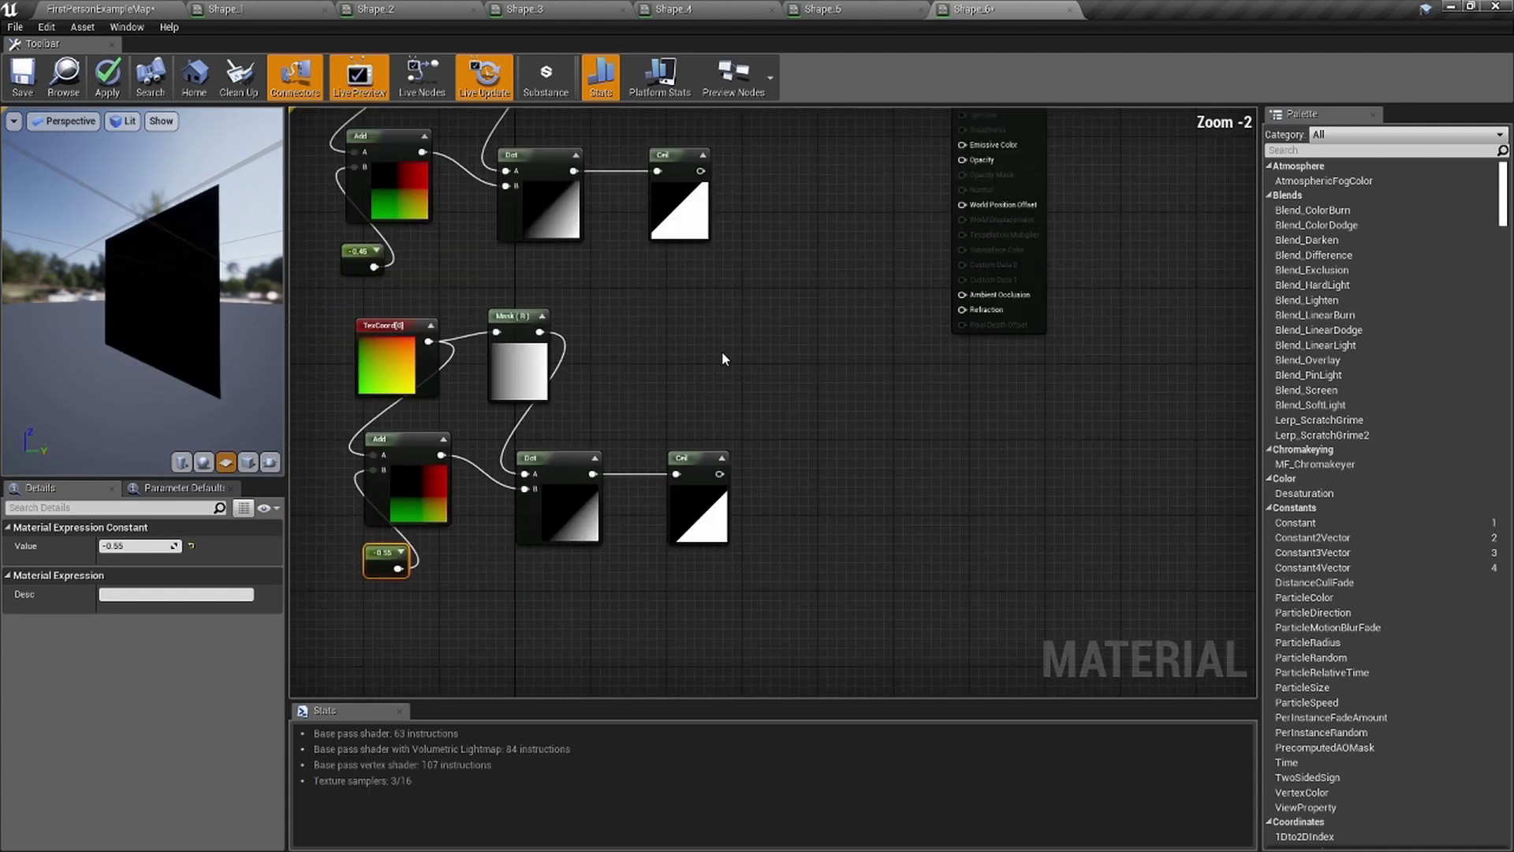
# Add a OneMinus node fed by the upper Ceil output, place it above the lower Ceil, and show its preview.
pyautogui.moveTo(701, 171); pyautogui.dragTo(678, 298)
pyautogui.write('oneminus')
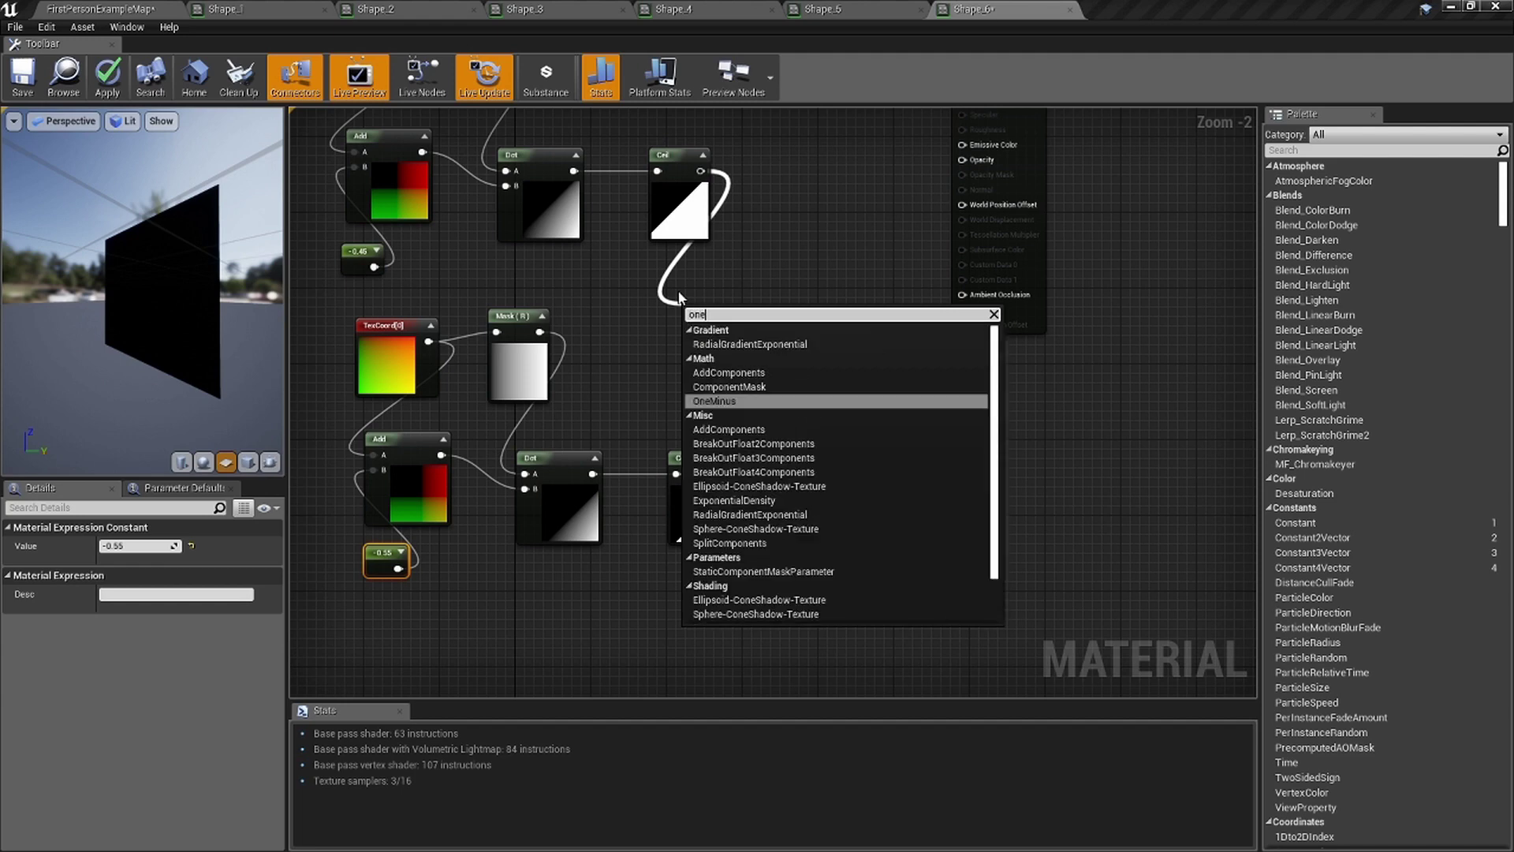
pyautogui.press('Return')
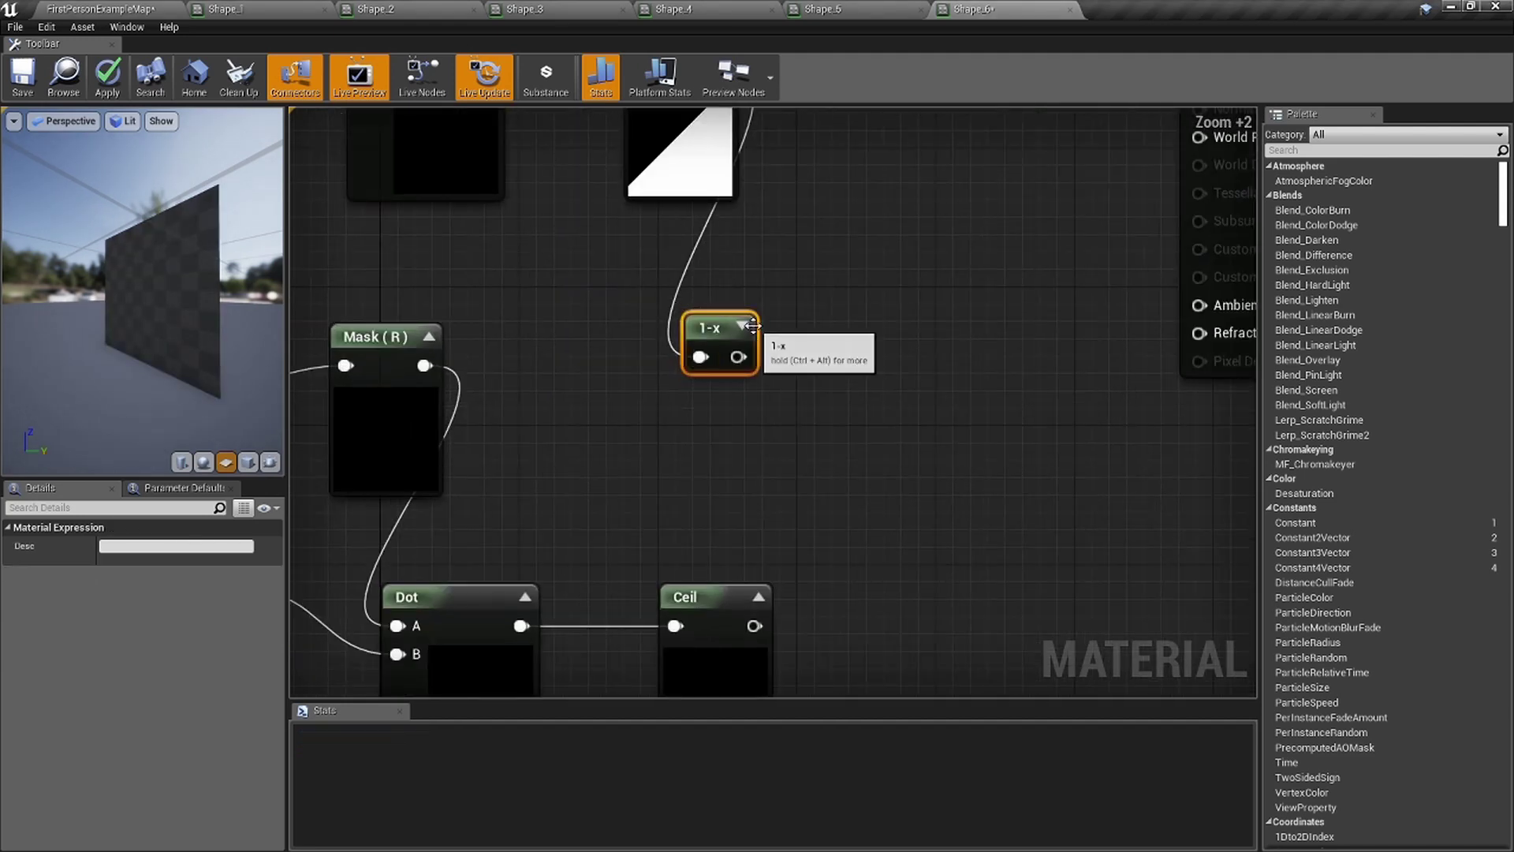
pyautogui.click(741, 326)
pyautogui.moveTo(749, 346); pyautogui.dragTo(726, 373)
pyautogui.moveTo(771, 528); pyautogui.dragTo(651, 448, button='right')
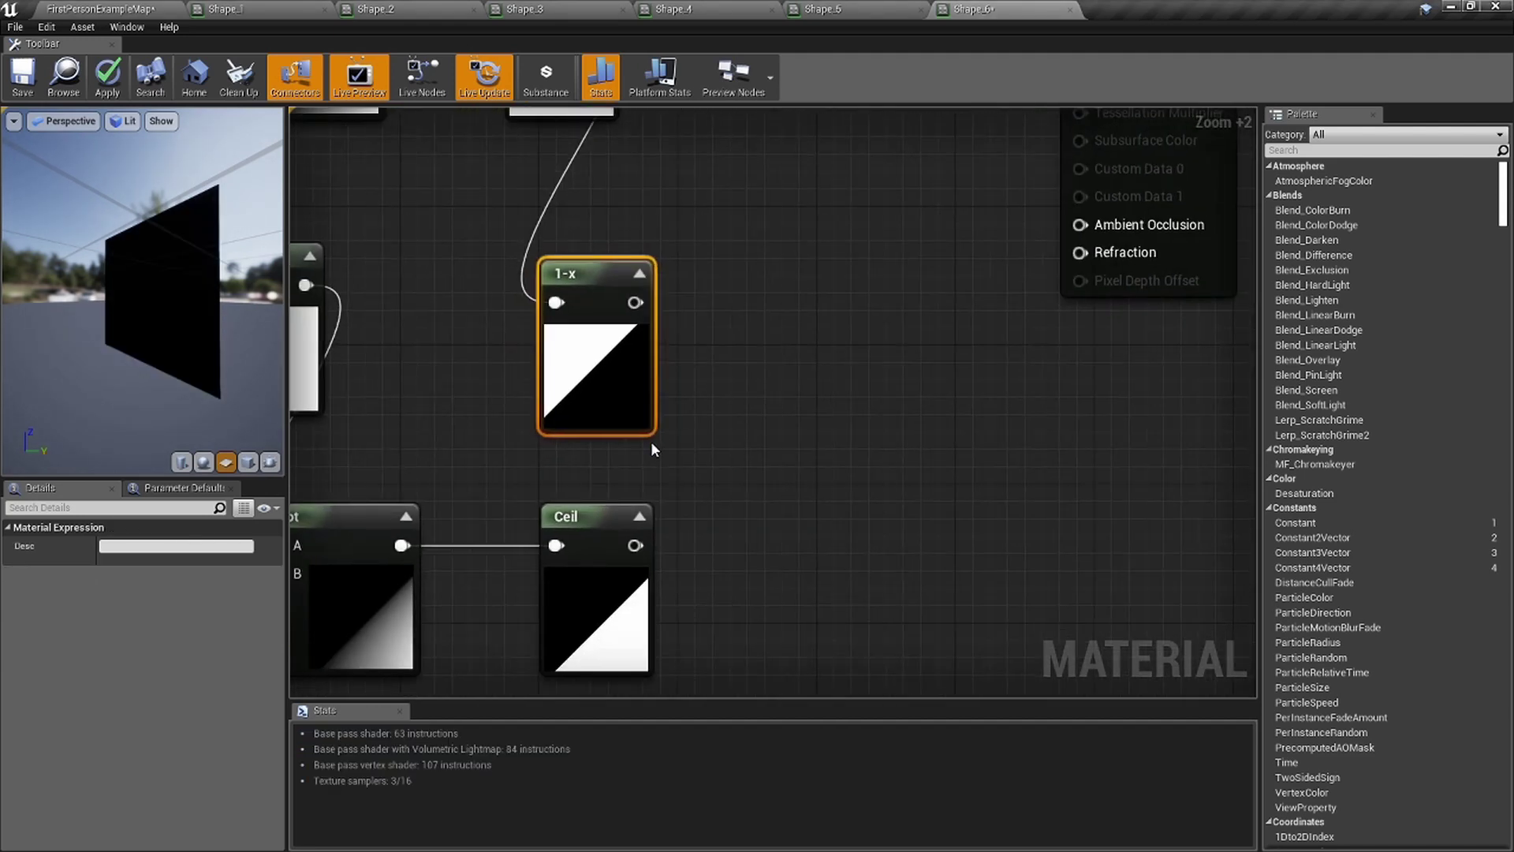
# Add an Add node with the 1-x output as input A and the lower Ceil output as input B, and show its preview.
pyautogui.moveTo(635, 302); pyautogui.dragTo(748, 494)
pyautogui.write('add')
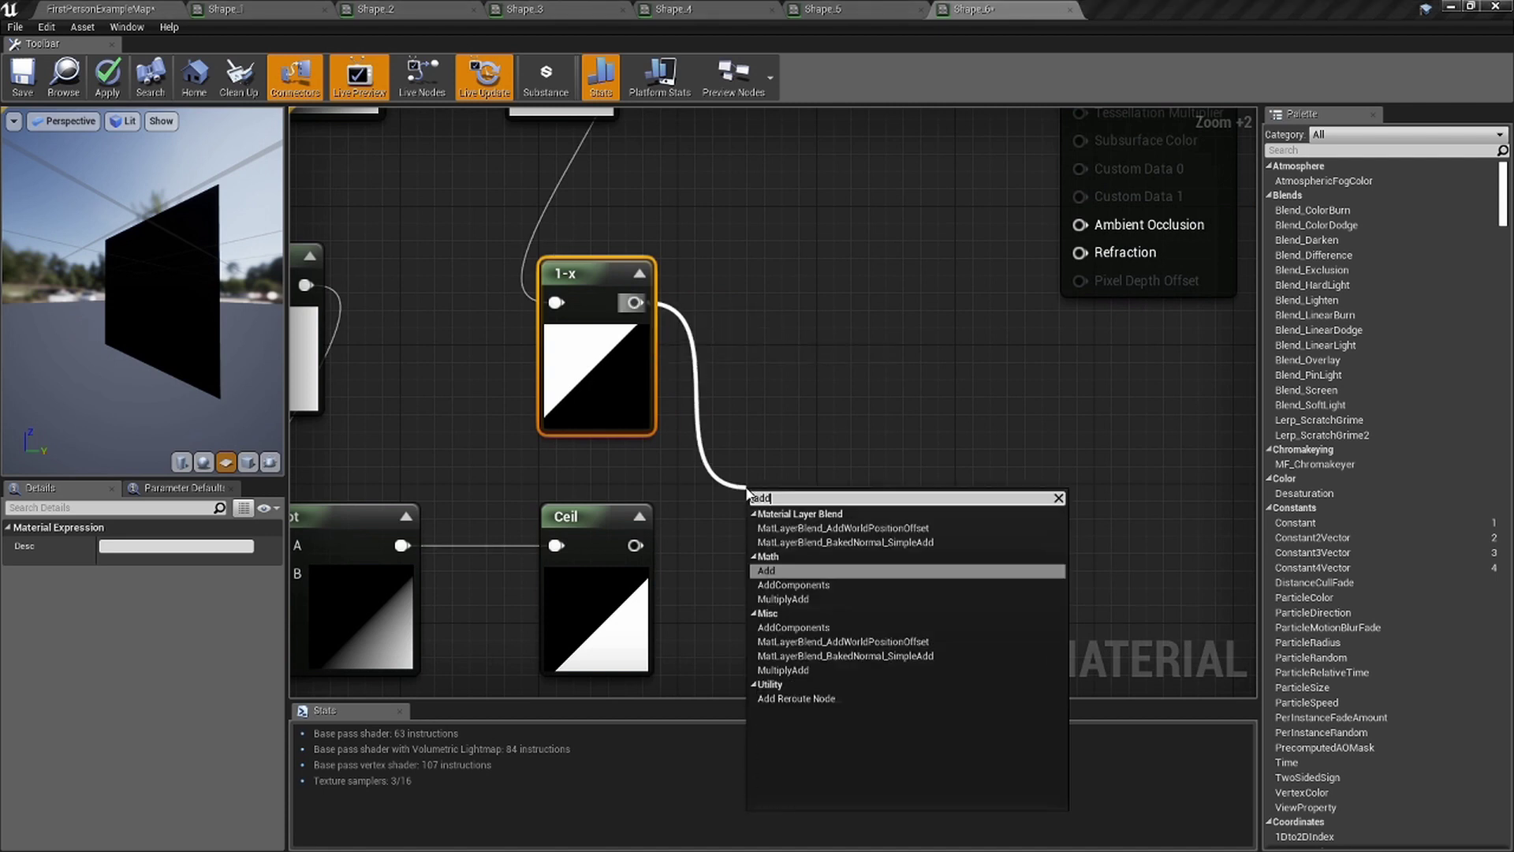
pyautogui.press('Return')
pyautogui.moveTo(640, 546); pyautogui.dragTo(763, 561)
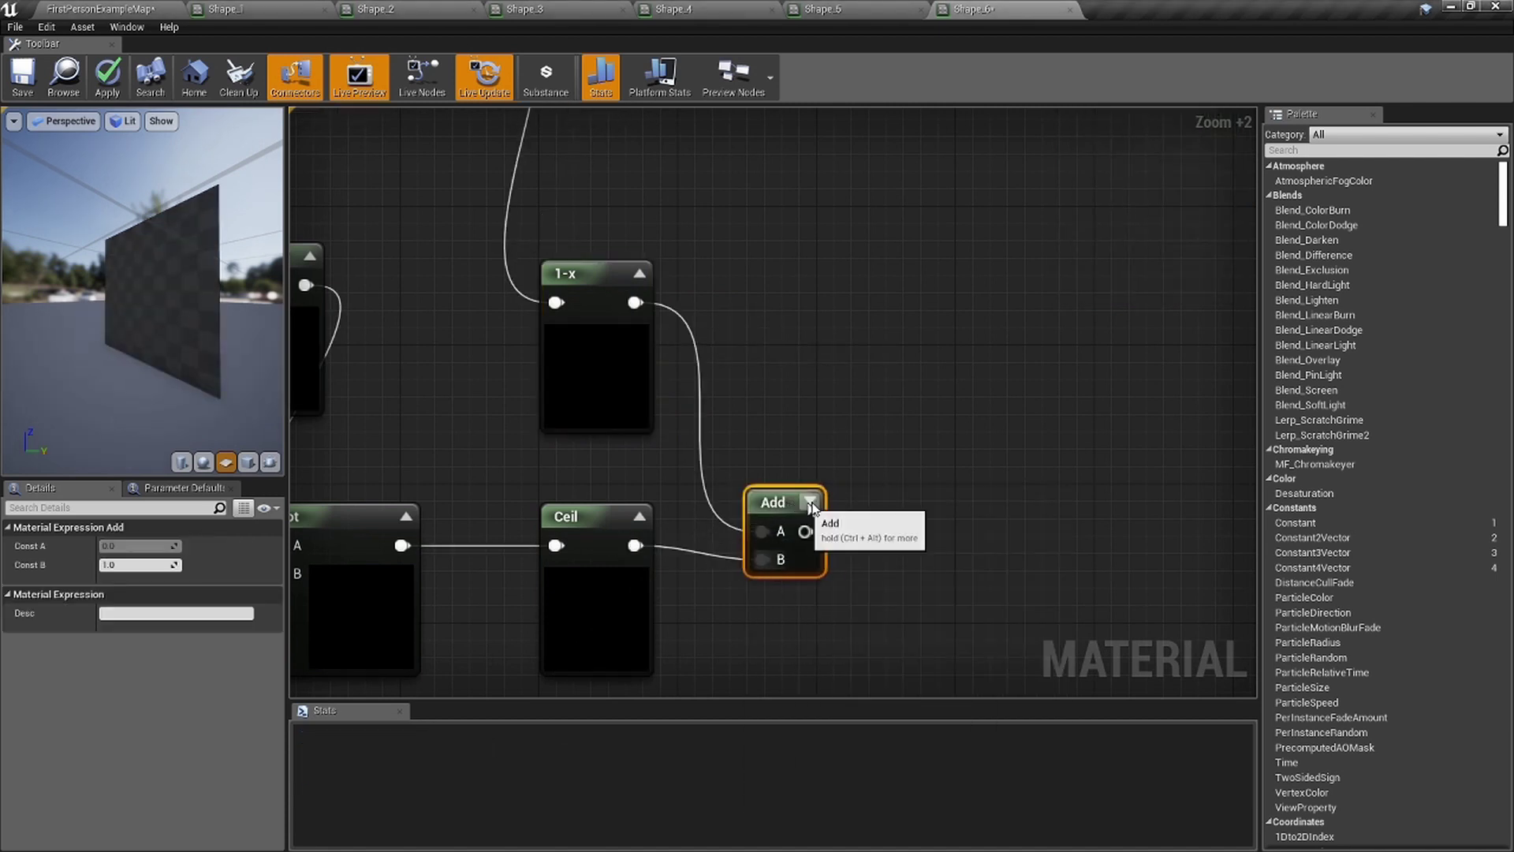
pyautogui.scroll(-3, 931, 390)
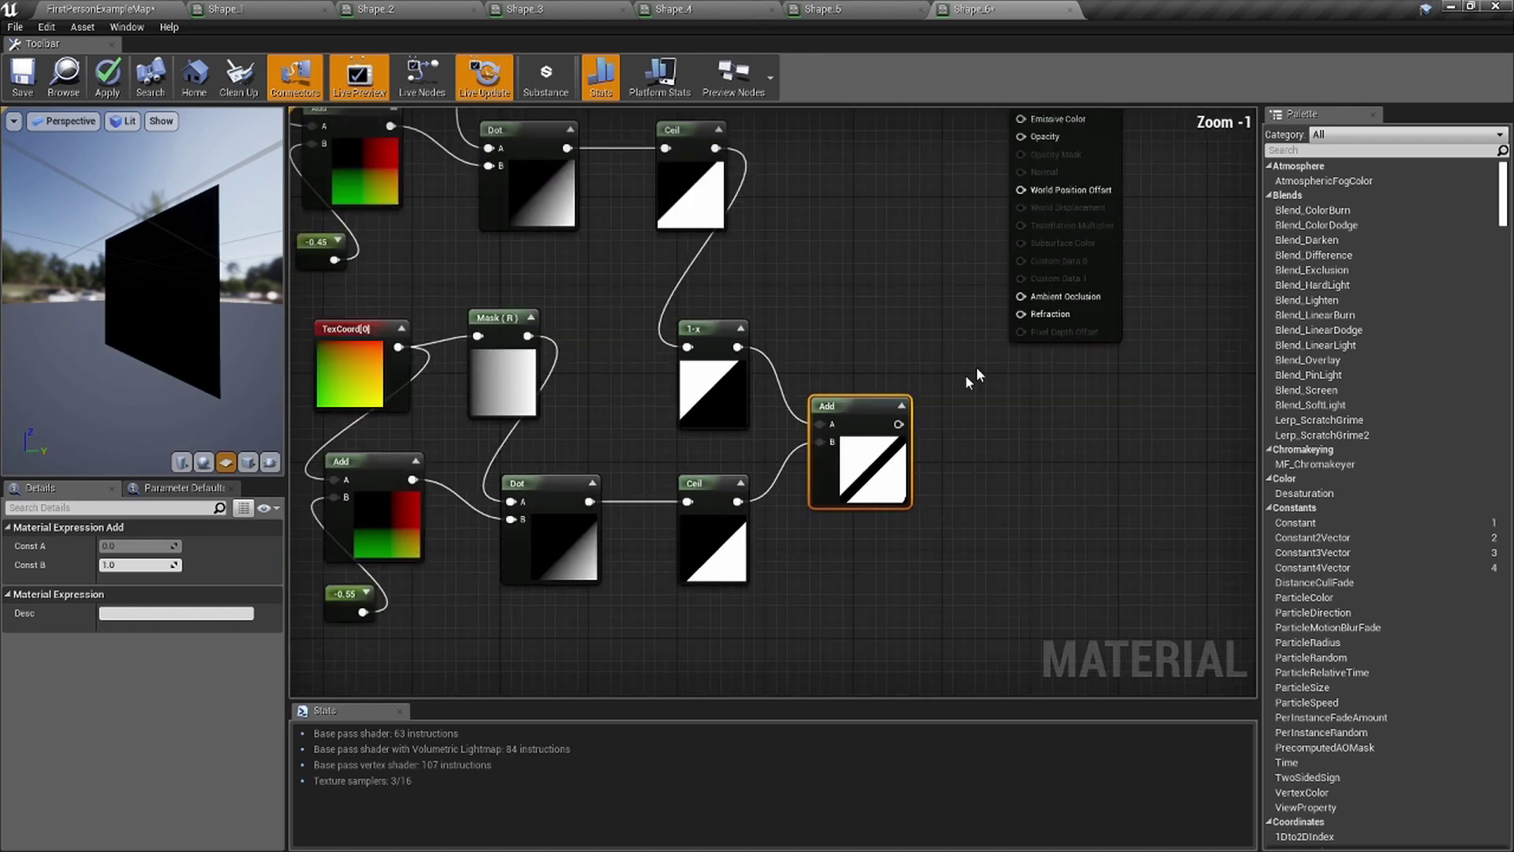
pyautogui.moveTo(931, 410); pyautogui.dragTo(781, 457, button='right')
pyautogui.scroll(5, 781, 457)
pyautogui.scroll(-5, 986, 307)
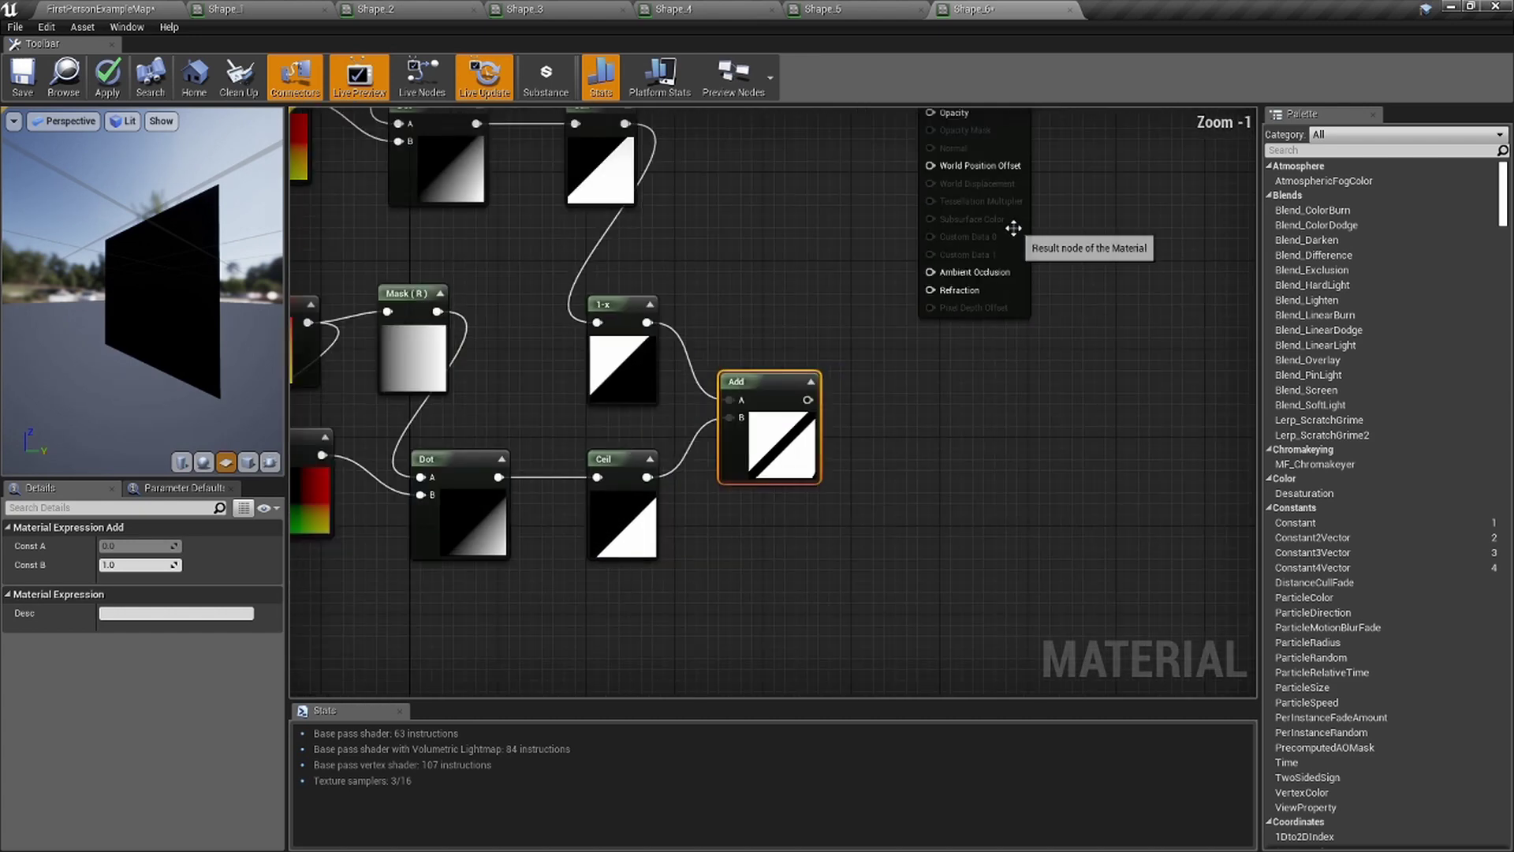
# Move the Shape_6 result node farther away from the node network.
pyautogui.moveTo(1021, 235); pyautogui.dragTo(1150, 233)
pyautogui.scroll(8, 755, 429)
pyautogui.moveTo(845, 539); pyautogui.dragTo(691, 545, button='right')
pyautogui.scroll(-13, 735, 540)
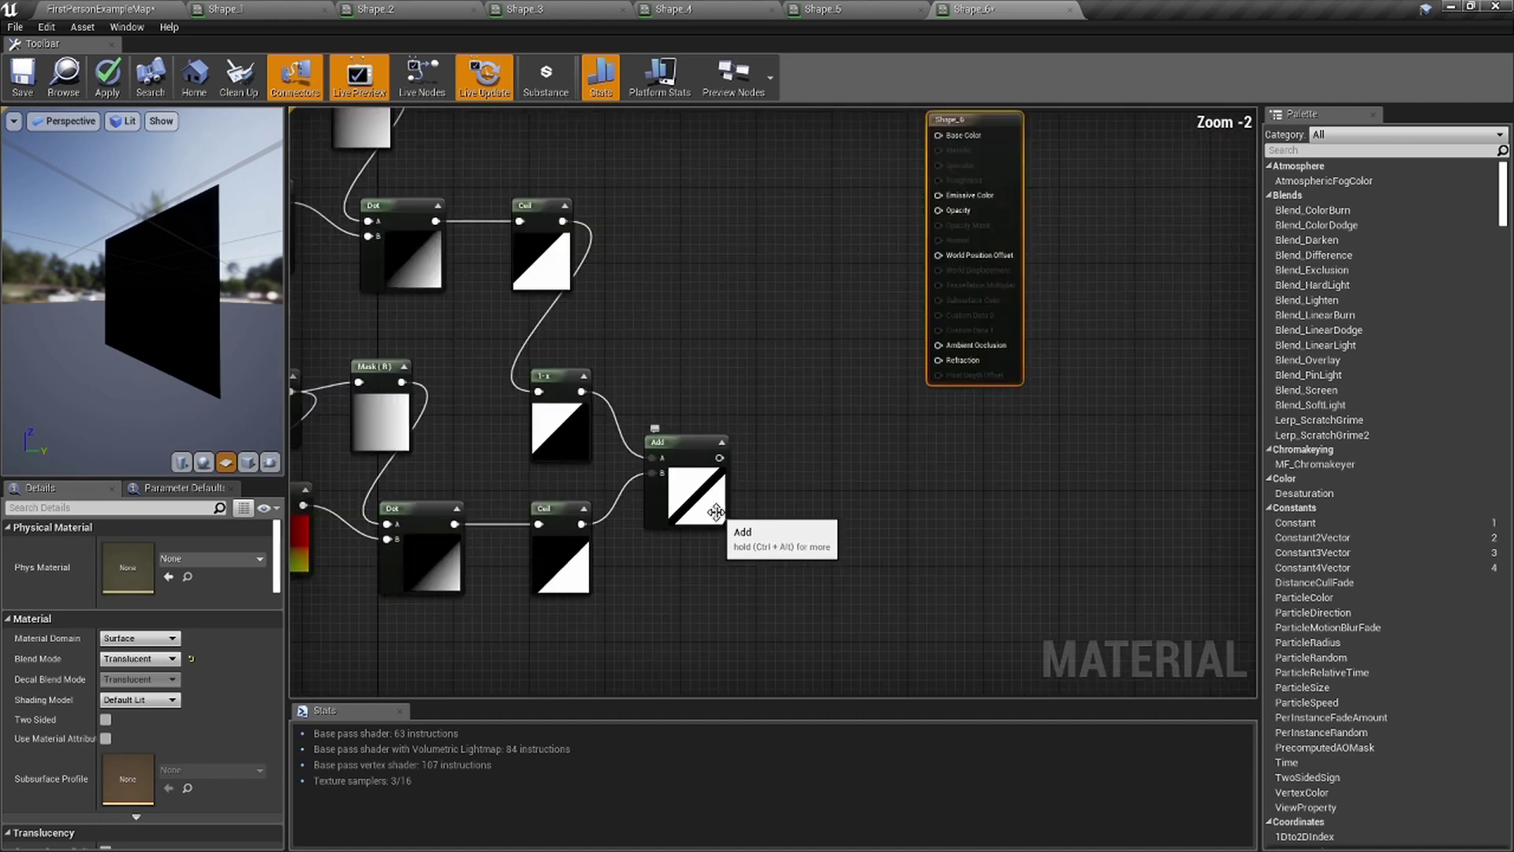
# Add a OneMinus node fed by the Add output, line it up beside the Add node, and show its preview.
pyautogui.moveTo(516, 331); pyautogui.dragTo(516, 332)
pyautogui.moveTo(683, 441); pyautogui.dragTo(620, 343)
pyautogui.keyDown('ctrl'); pyautogui.scroll(13, 679, 380); pyautogui.keyUp('ctrl')
pyautogui.moveTo(680, 381); pyautogui.dragTo(517, 228, button='right')
pyautogui.moveTo(517, 495); pyautogui.dragTo(665, 500)
pyautogui.write('oneminus')
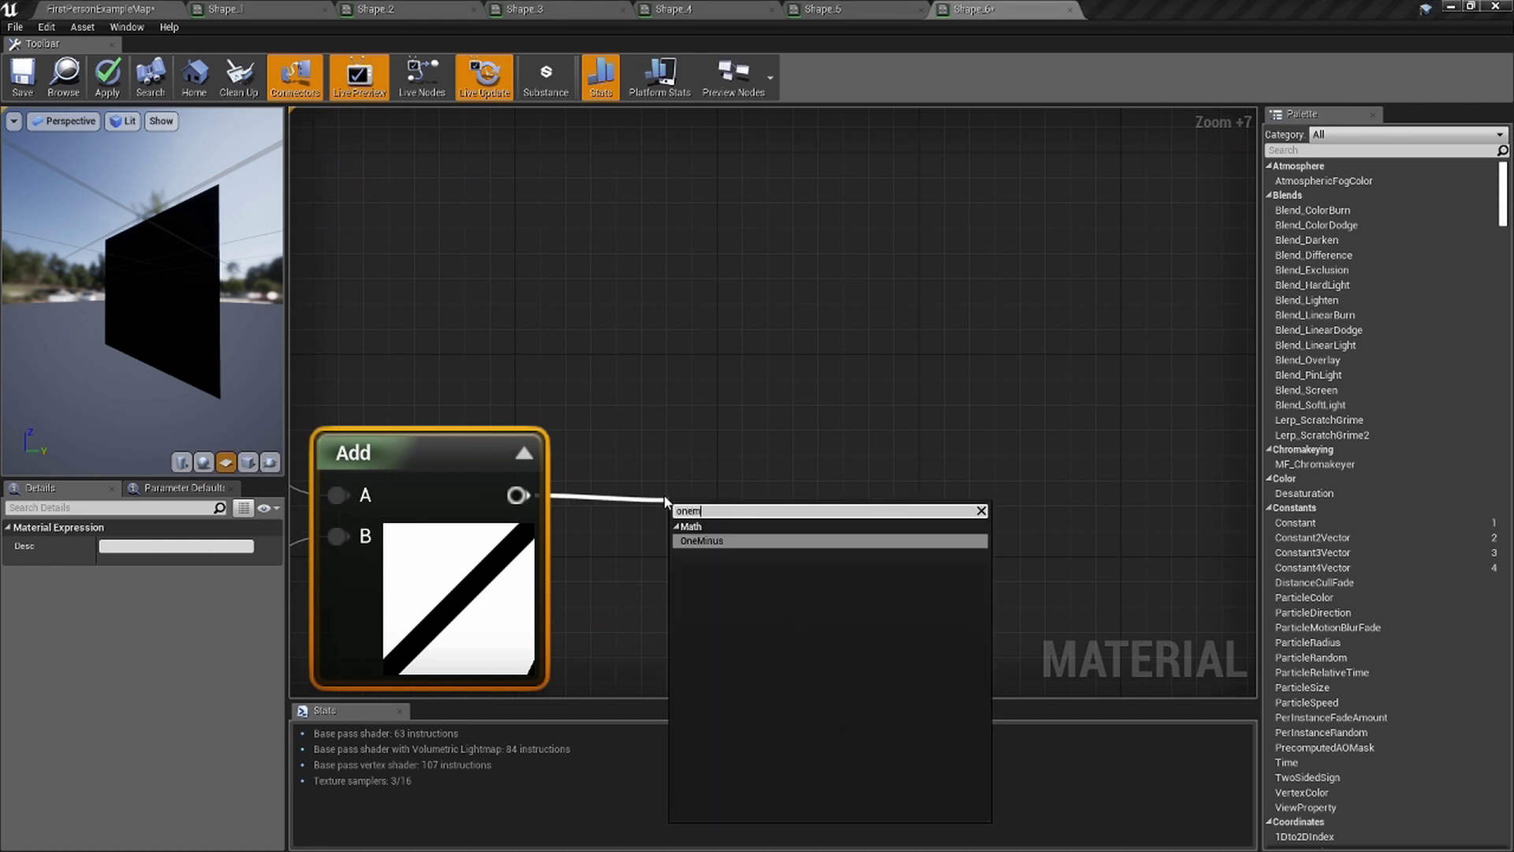
pyautogui.press('Return')
pyautogui.click(742, 519)
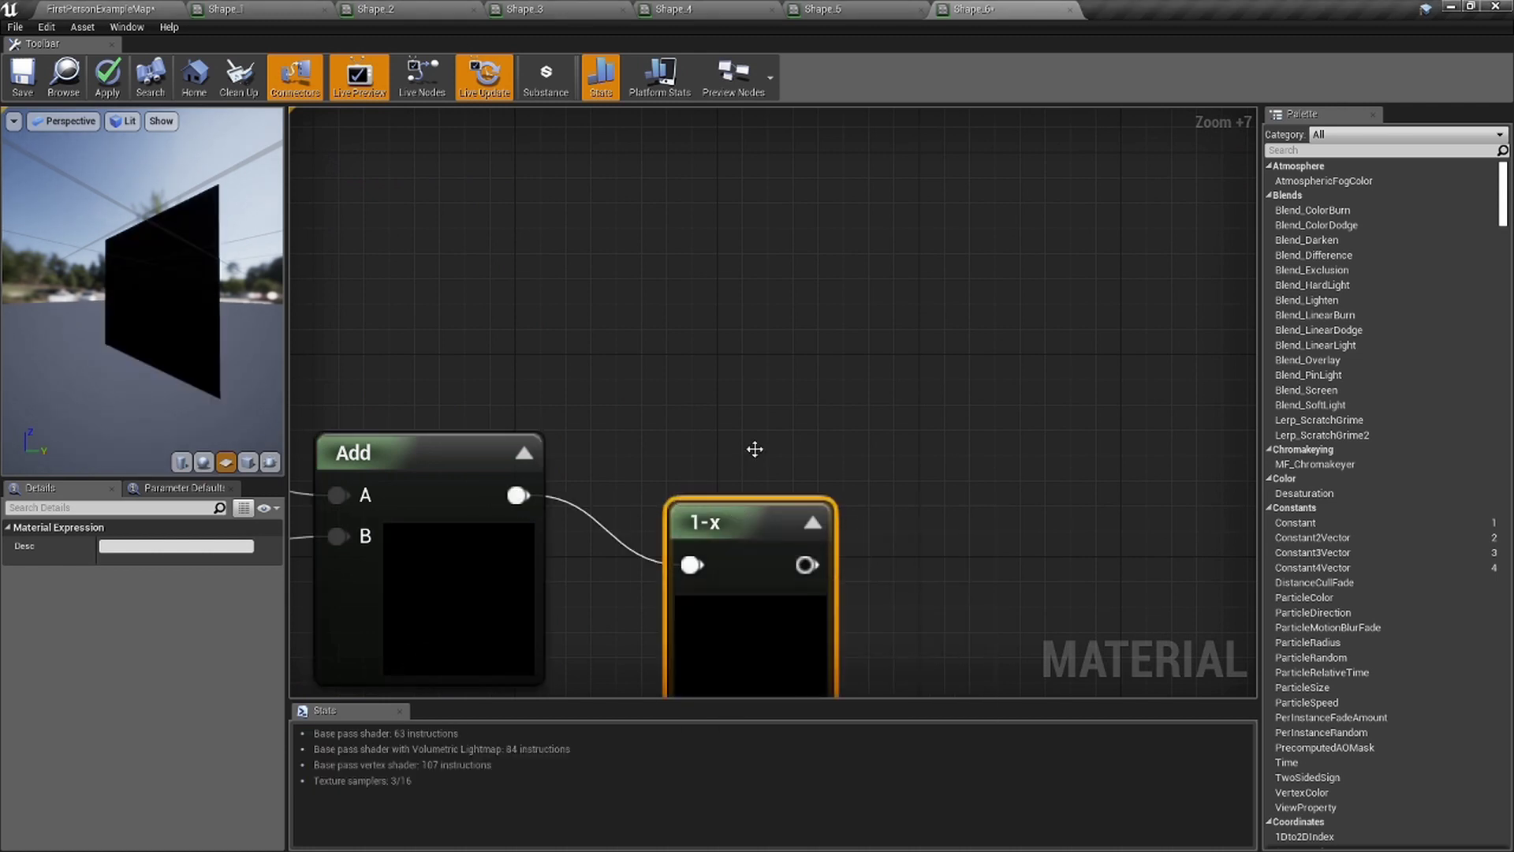
pyautogui.moveTo(766, 525); pyautogui.dragTo(772, 460)
pyautogui.moveTo(813, 570); pyautogui.dragTo(805, 505, button='right')
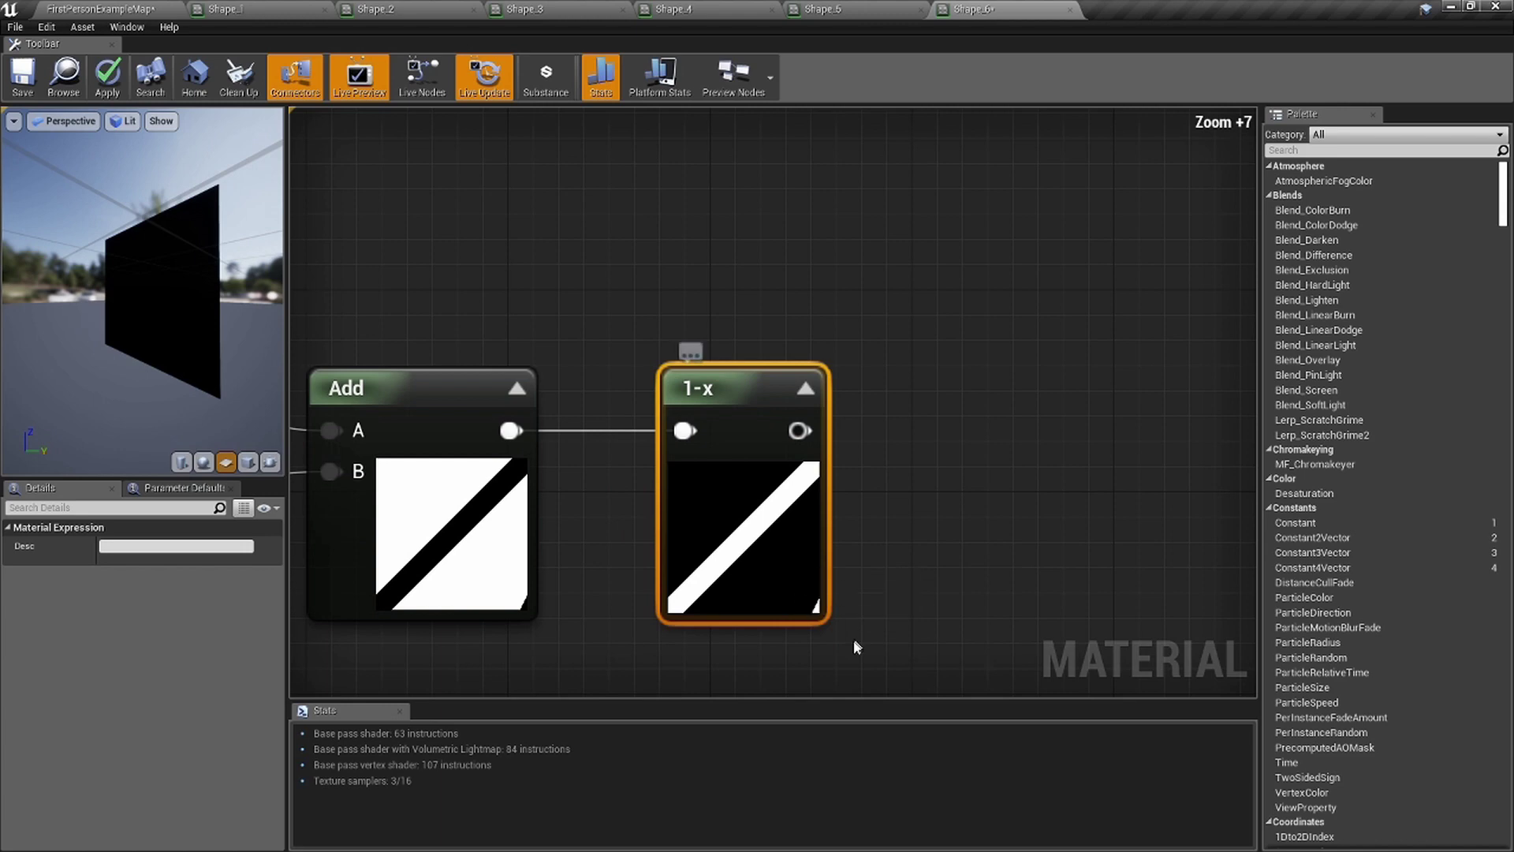
# Add a Subtract node with the new 1-x node's output as input A.
pyautogui.moveTo(909, 547); pyautogui.dragTo(812, 446, button='right')
pyautogui.scroll(-6, 809, 487)
pyautogui.scroll(-3, 809, 449)
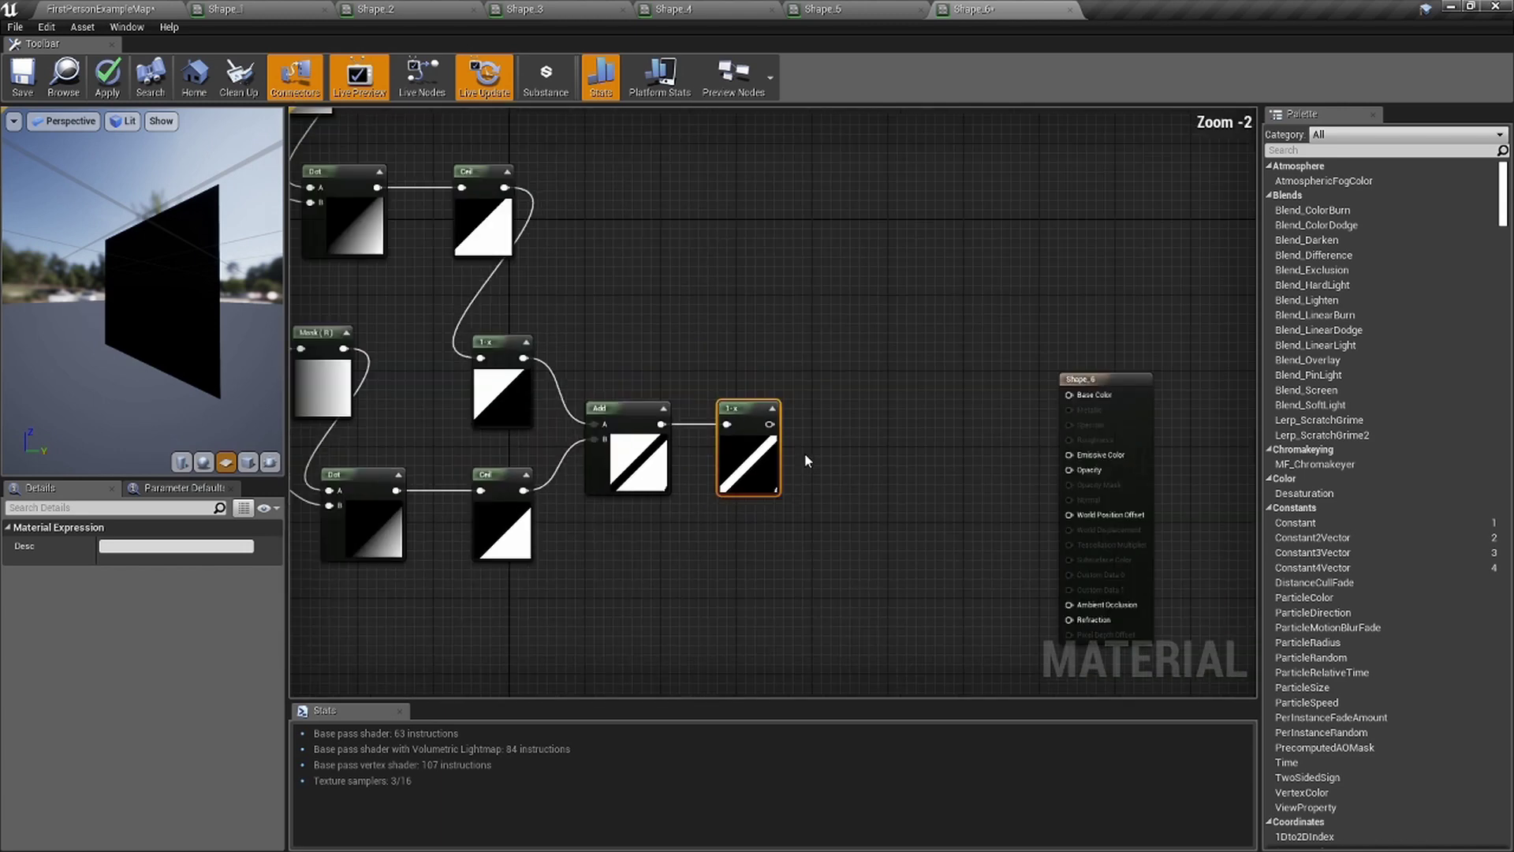
pyautogui.scroll(2, 783, 450)
pyautogui.moveTo(762, 423); pyautogui.dragTo(840, 426)
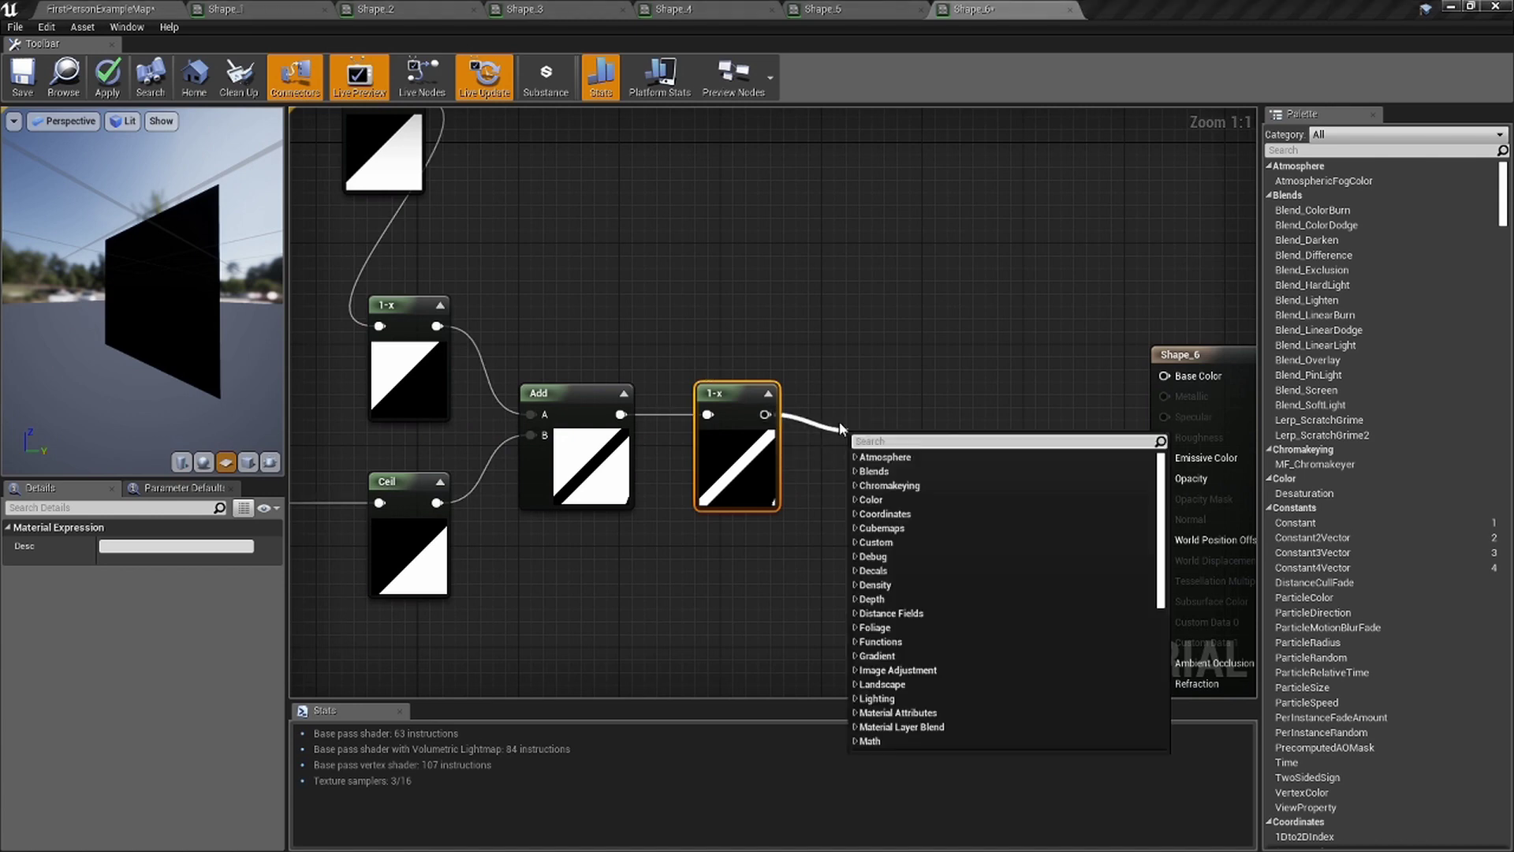
pyautogui.write('subtract')
pyautogui.press('Return')
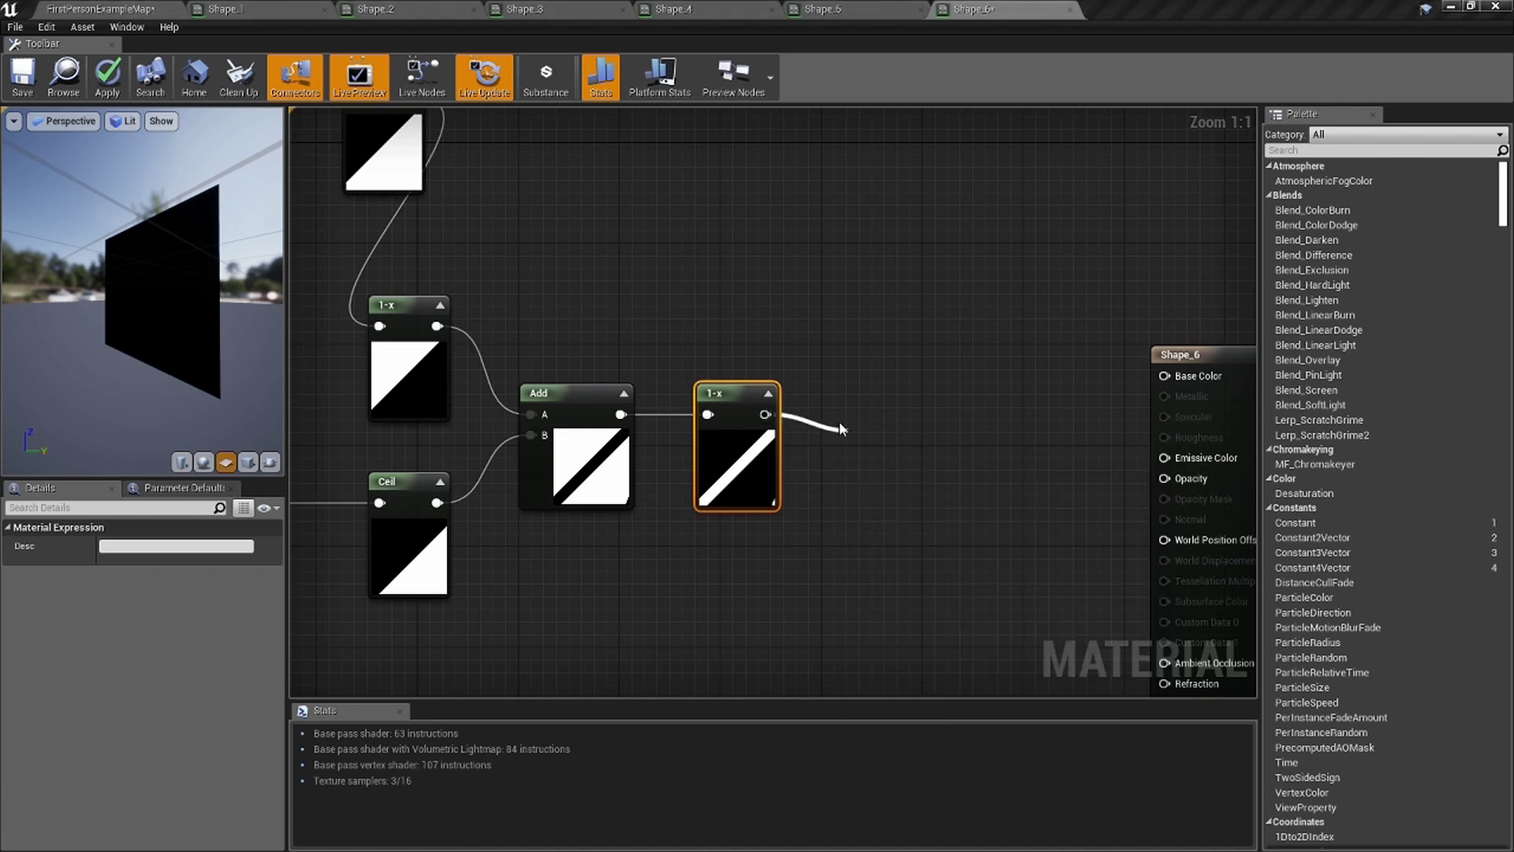
# Connect the lower Ceil output to the Subtract node's B input, place the node below the last 1-x, and show its preview.
pyautogui.scroll(5, 840, 424)
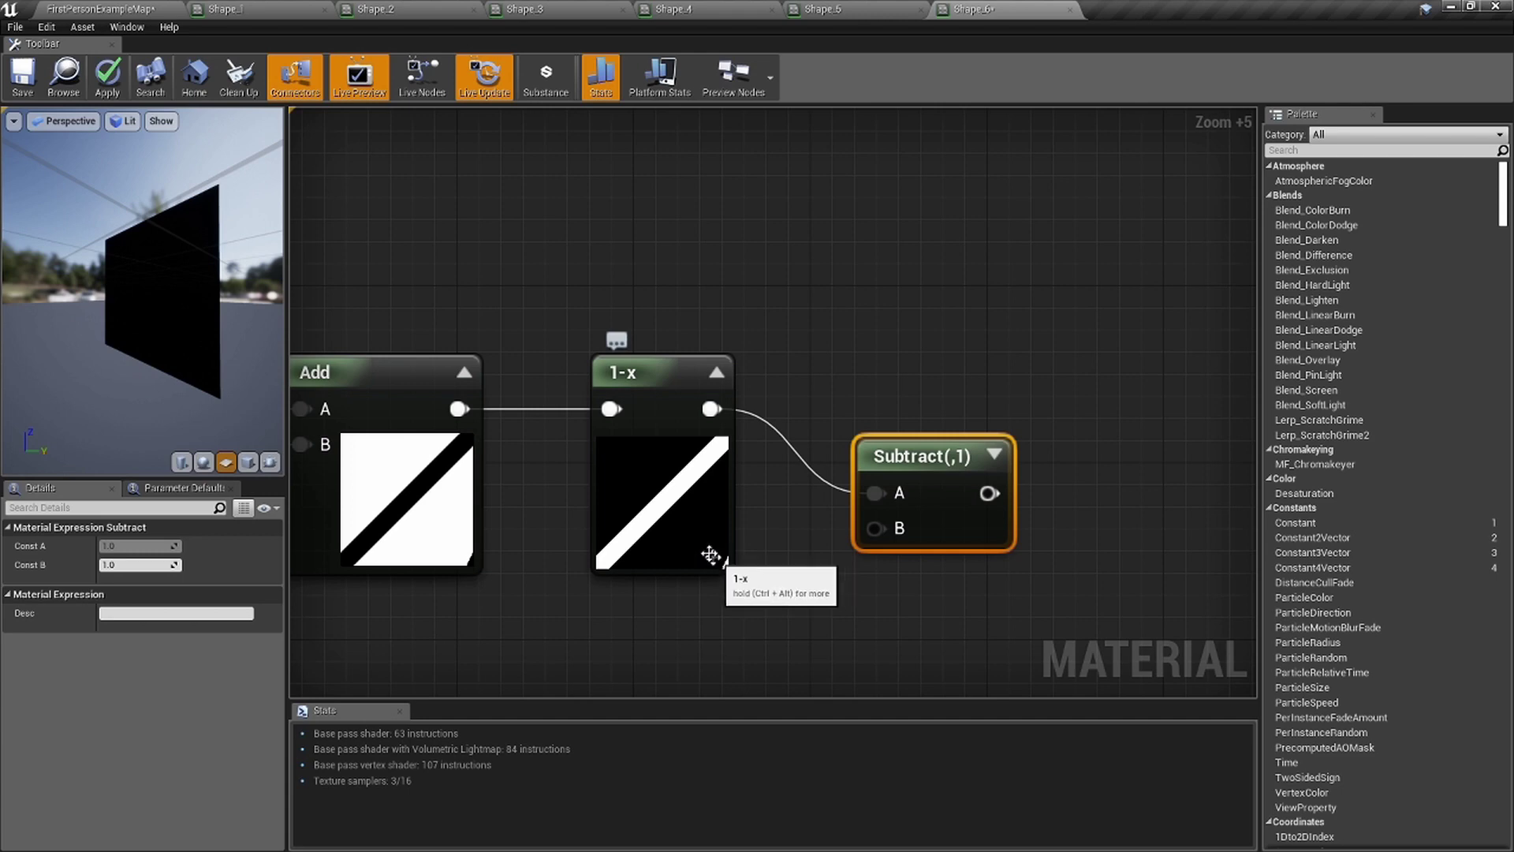
pyautogui.scroll(-4, 722, 593)
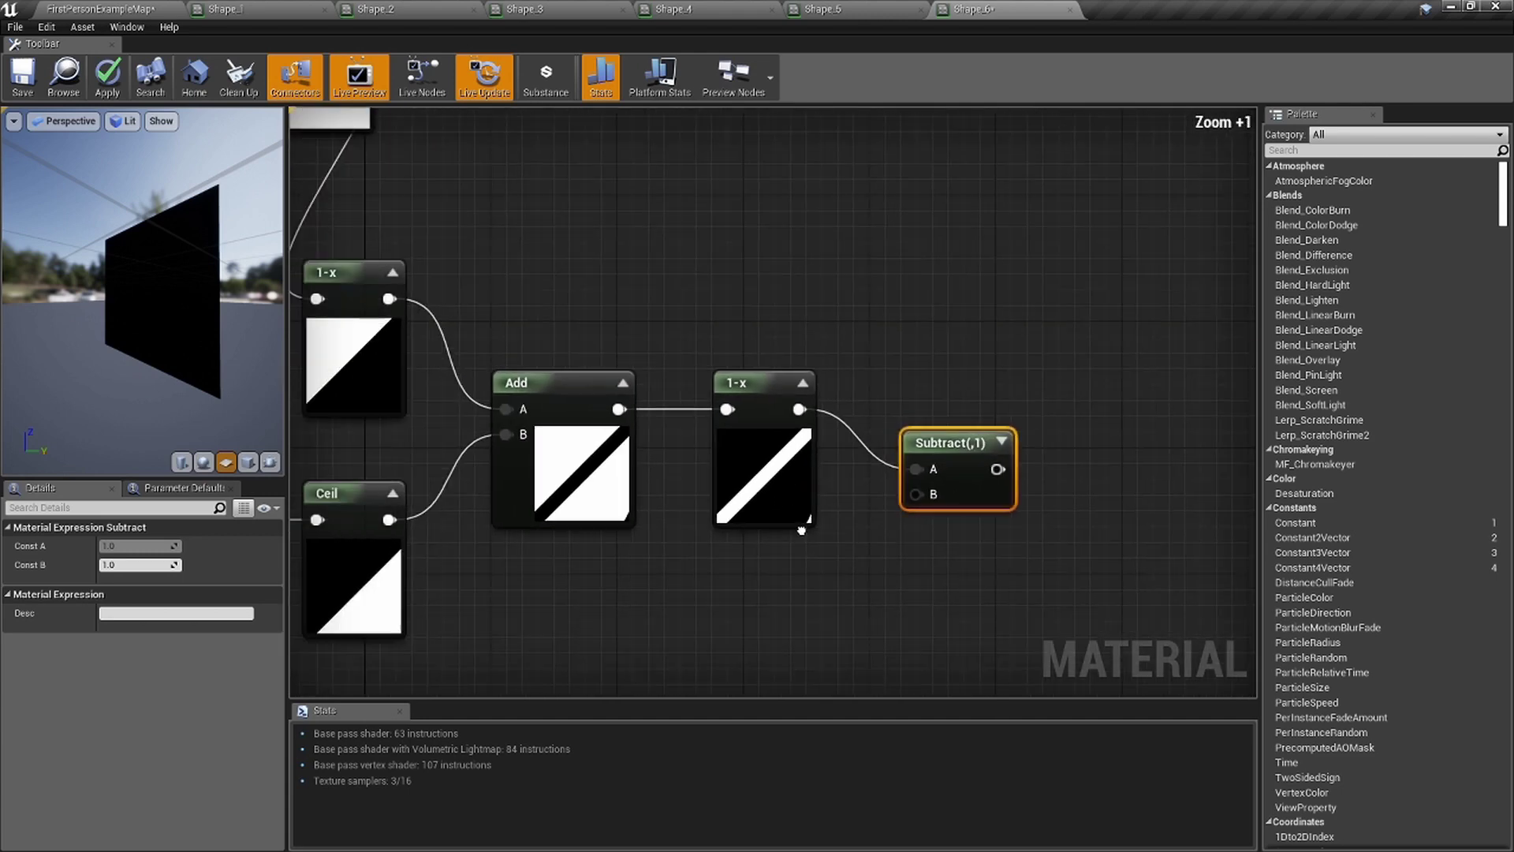
pyautogui.scroll(-2, 544, 536)
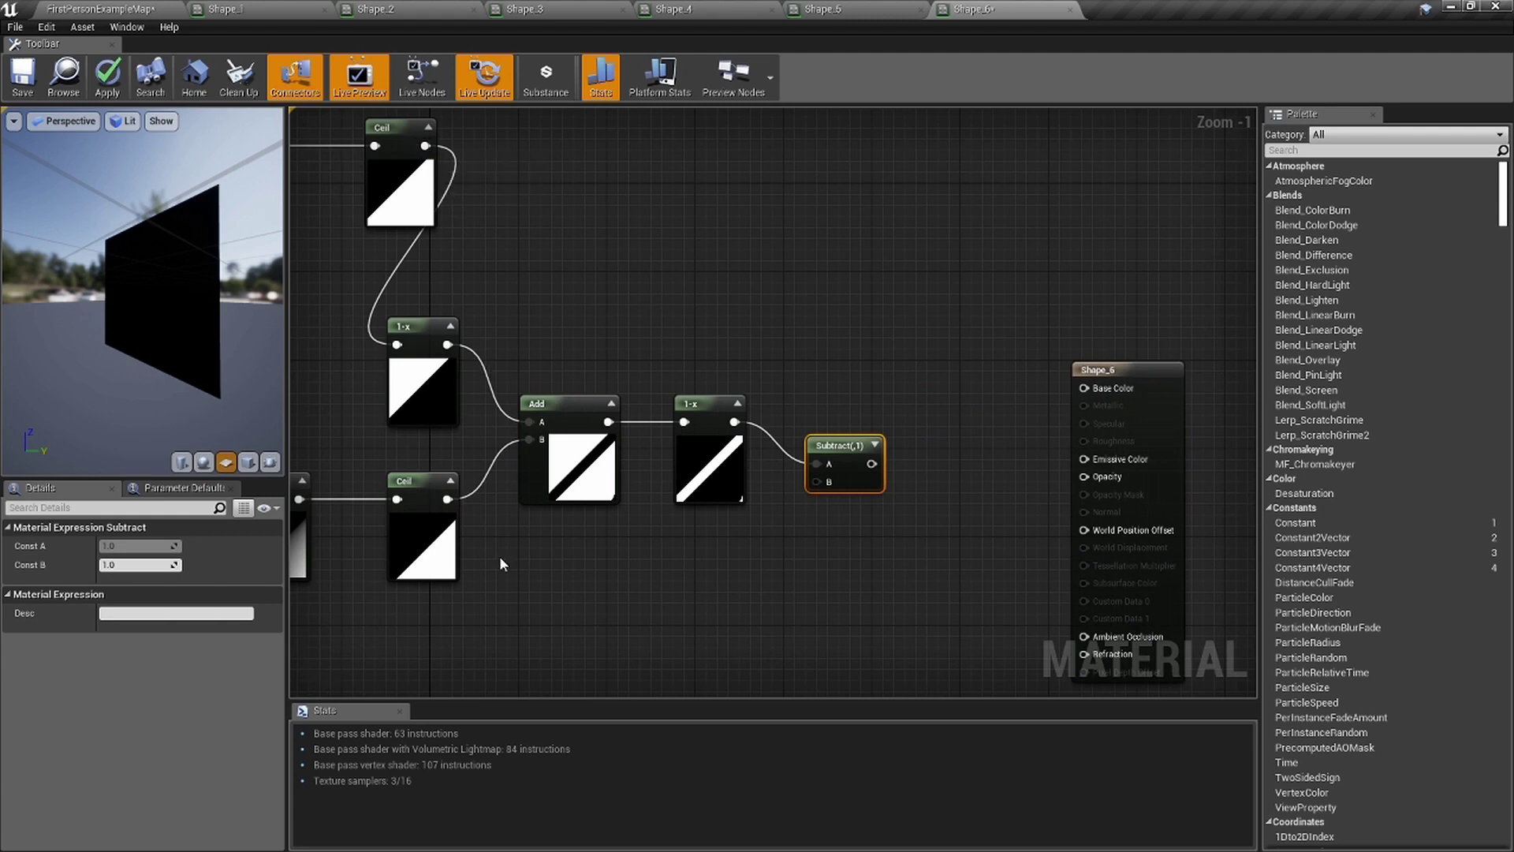
pyautogui.scroll(4, 499, 556)
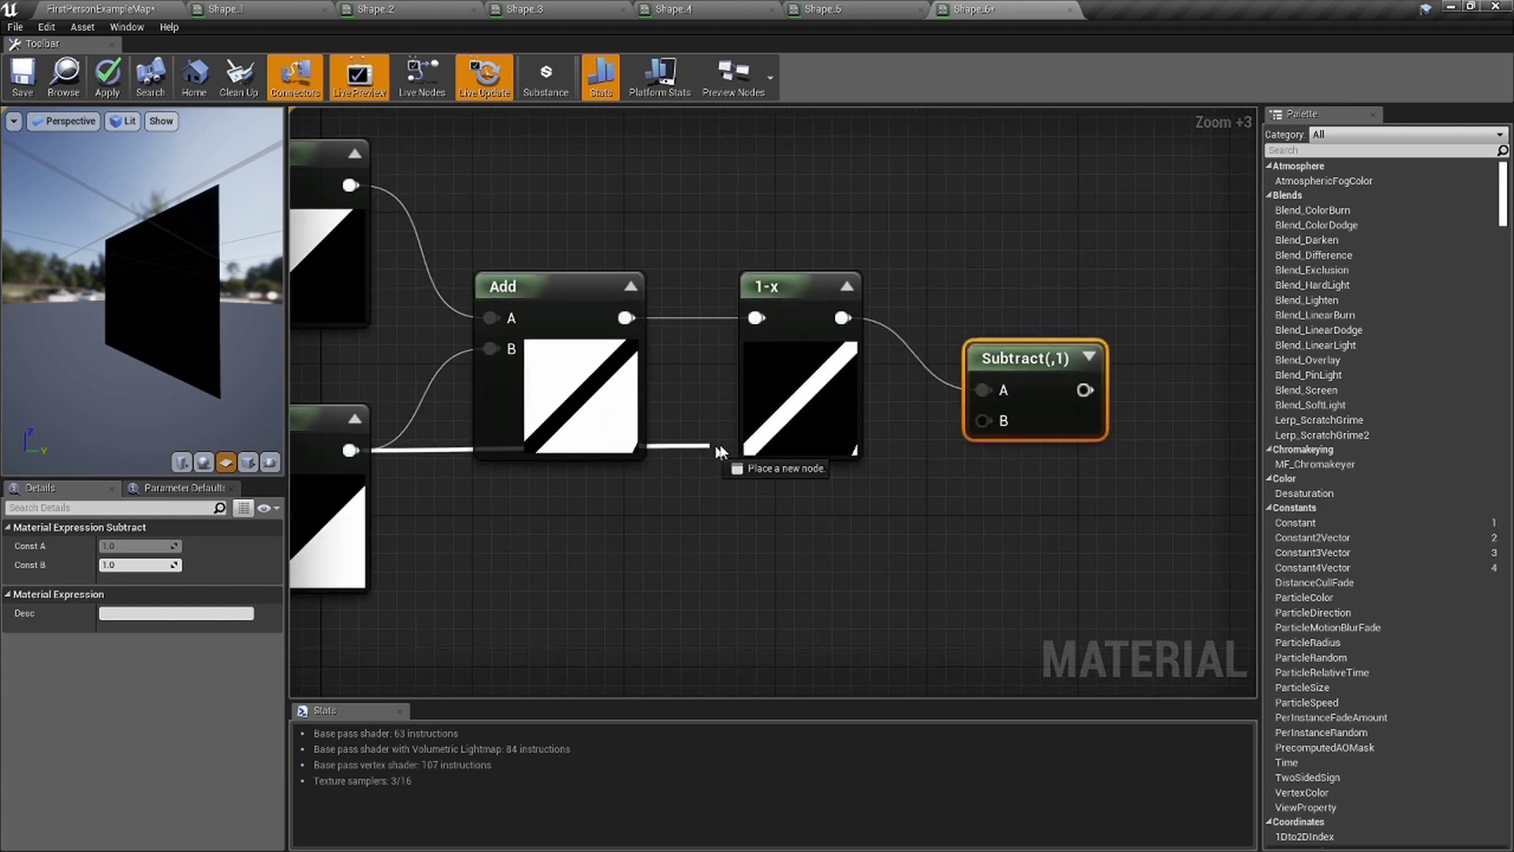
pyautogui.moveTo(983, 421); pyautogui.dragTo(983, 422)
pyautogui.moveTo(1052, 356); pyautogui.dragTo(873, 516)
pyautogui.click(970, 513)
pyautogui.moveTo(897, 507); pyautogui.dragTo(781, 491, button='right')
pyautogui.scroll(2, 780, 491)
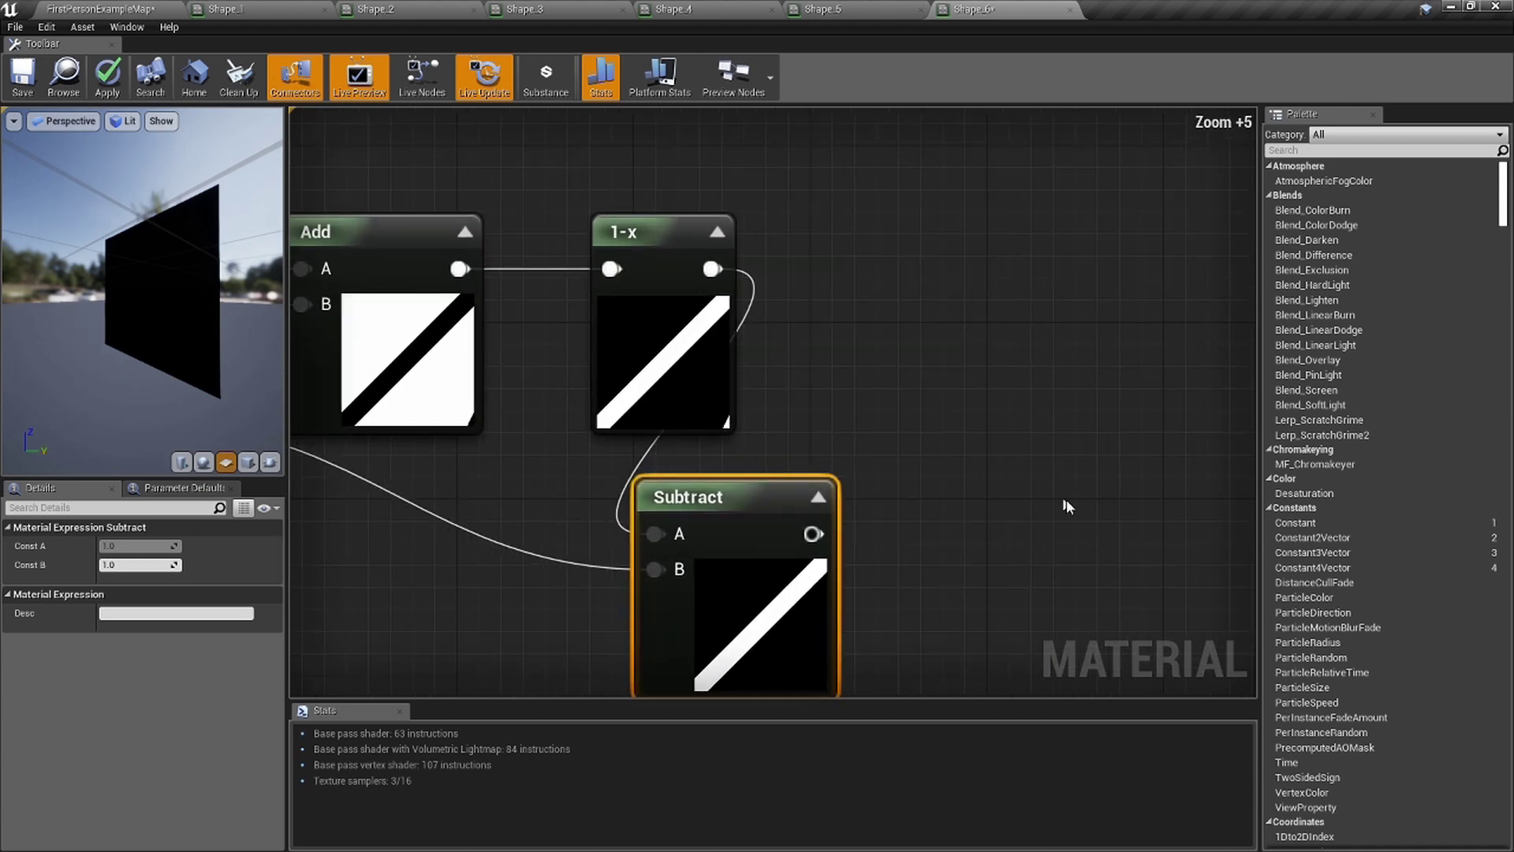
# Connect the Subtract output to Base Color and Opacity of Shape_6, and save the material.
pyautogui.moveTo(932, 513); pyautogui.dragTo(681, 508, button='right')
pyautogui.scroll(-4, 681, 508)
pyautogui.moveTo(593, 522); pyautogui.dragTo(1024, 285)
pyautogui.moveTo(233, 344); pyautogui.dragTo(158, 365)
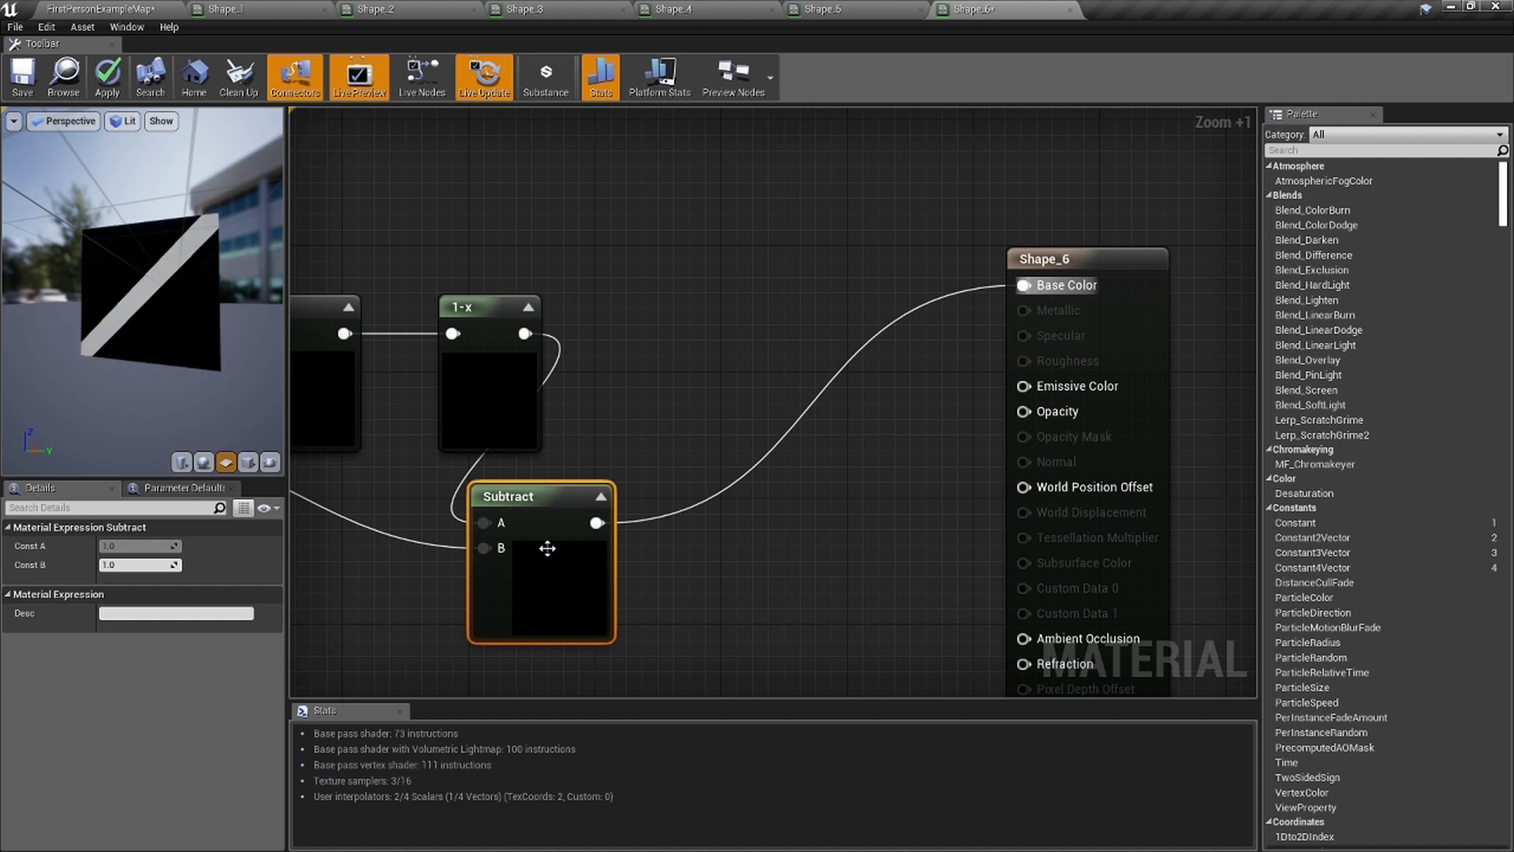
pyautogui.moveTo(593, 522); pyautogui.dragTo(1024, 411)
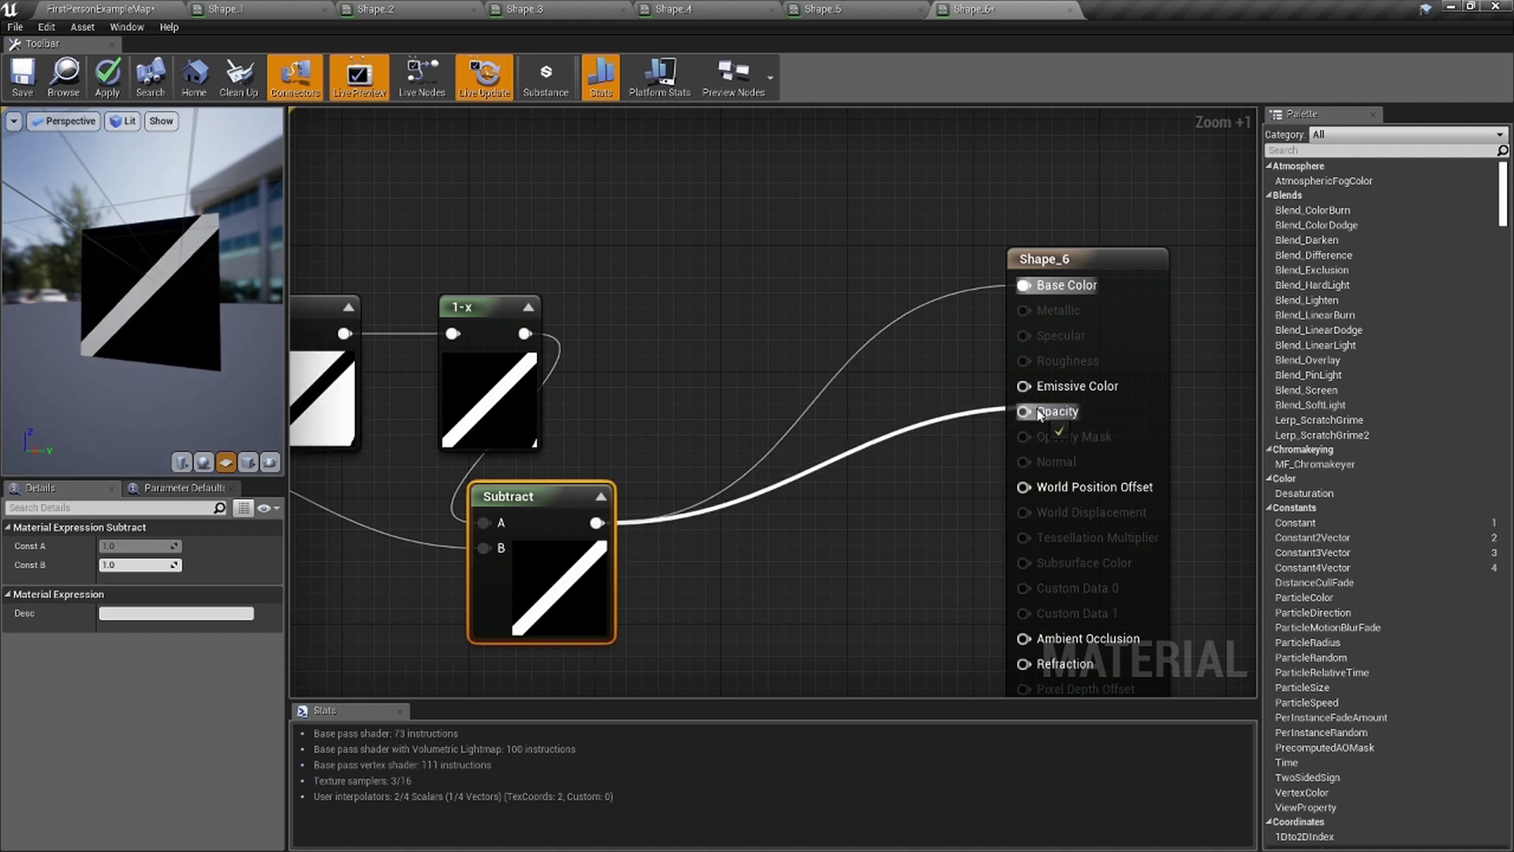
pyautogui.moveTo(115, 314); pyautogui.dragTo(116, 323)
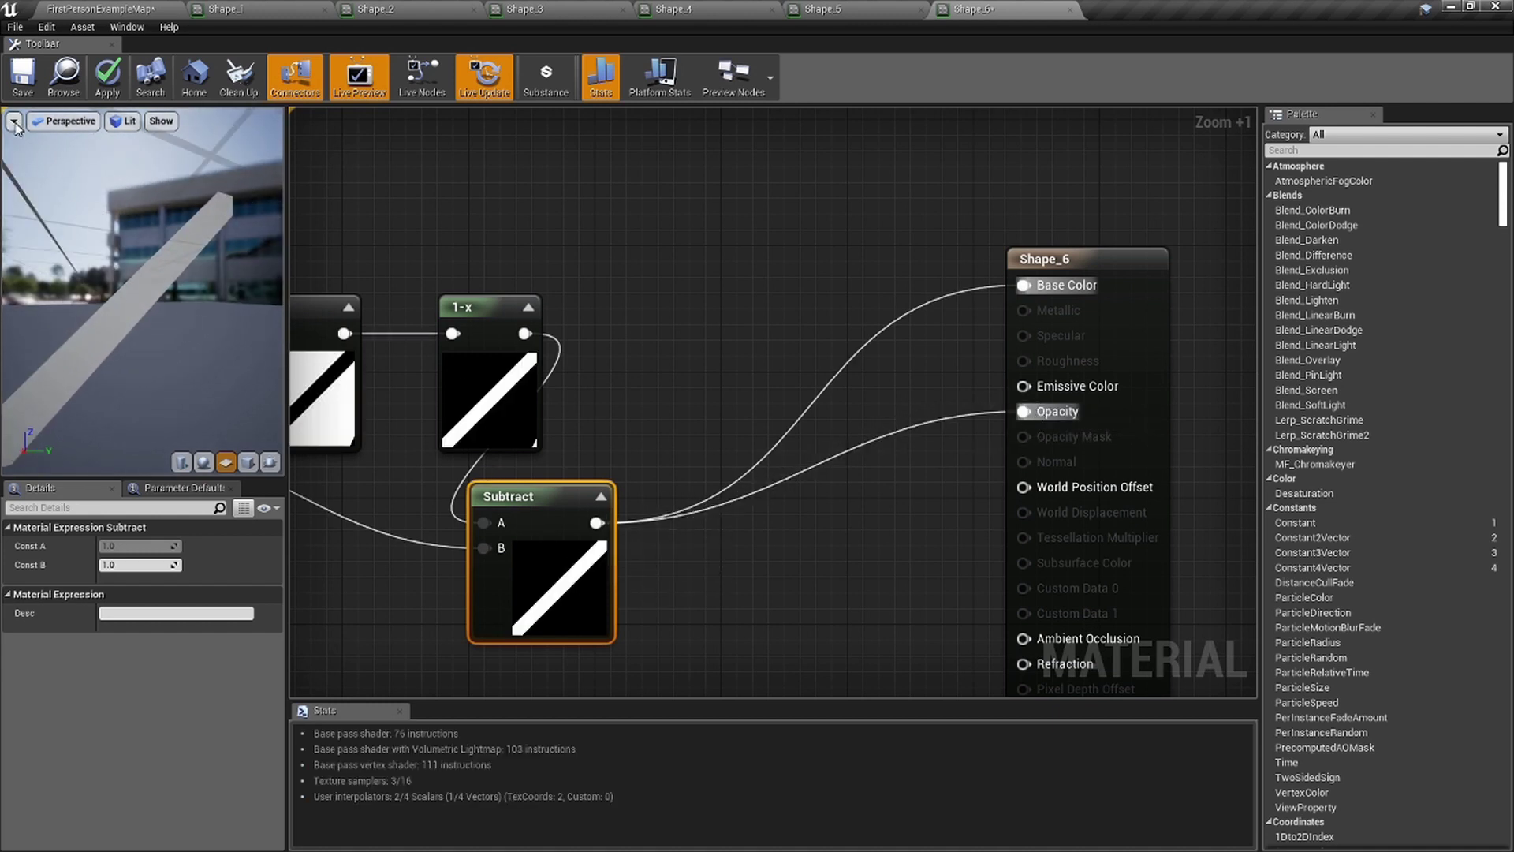
pyautogui.click(29, 95)
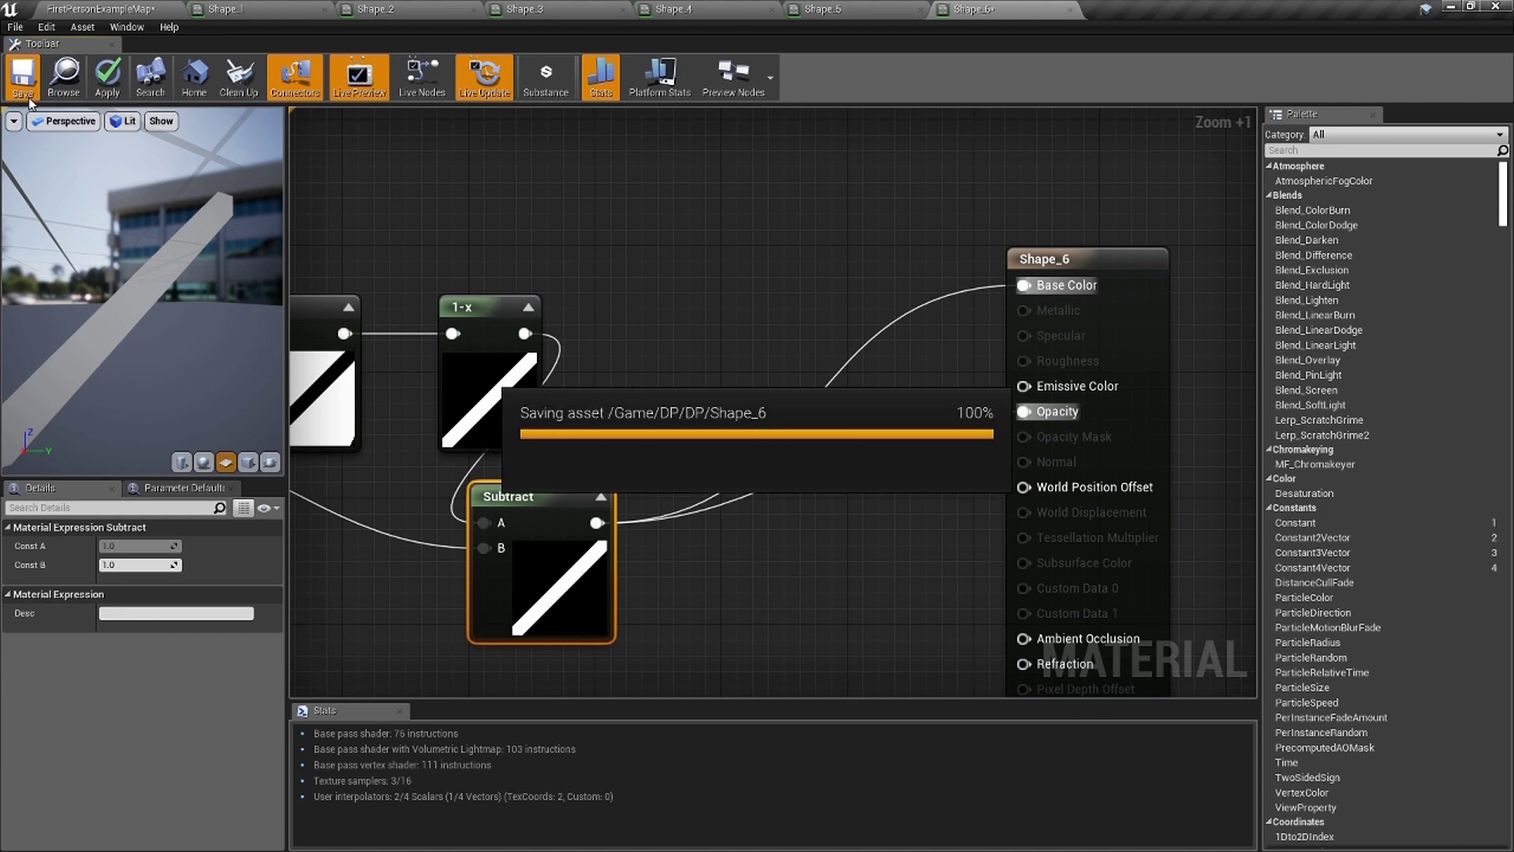
# Examine the shape planes up close in the FirstPersonExampleMap level, from the cross along the row to the diagonal line.
pyautogui.click(118, 8)
pyautogui.moveTo(585, 466)
pyautogui.mouseDown(button='right')
pyautogui.moveTo(474, 466)
pyautogui.moveTo(600, 466)
pyautogui.moveTo(473, 461)
pyautogui.moveTo(631, 466)
pyautogui.moveTo(584, 466)
pyautogui.mouseUp(button='right')
pyautogui.moveTo(560, 561); pyautogui.dragTo(300, 552, button='right')
pyautogui.press('w')
pyautogui.moveTo(705, 562); pyautogui.dragTo(698, 561, button='right')
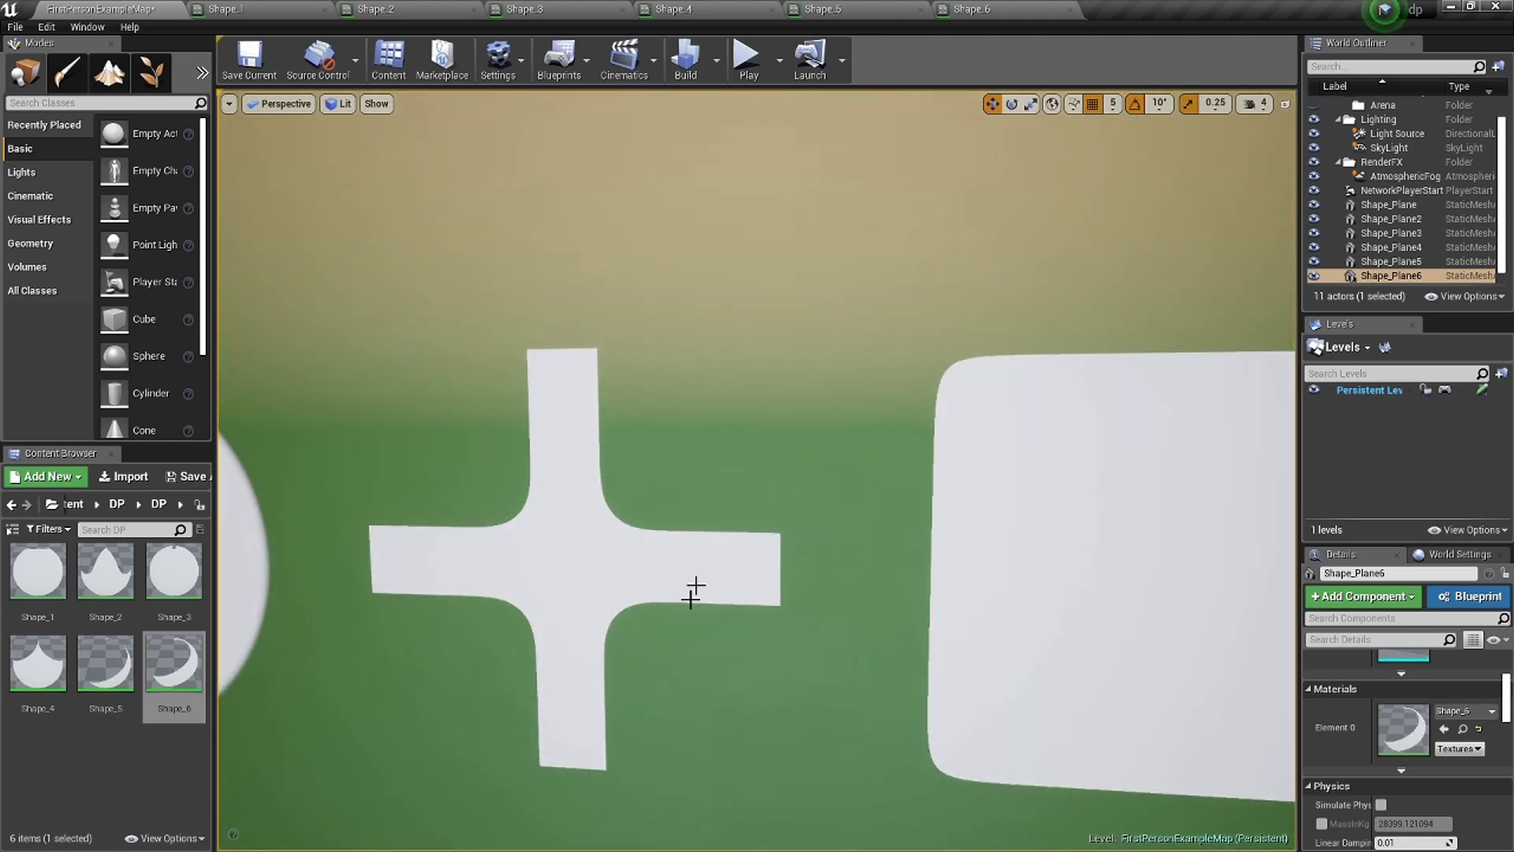
pyautogui.moveTo(618, 556); pyautogui.dragTo(578, 579)
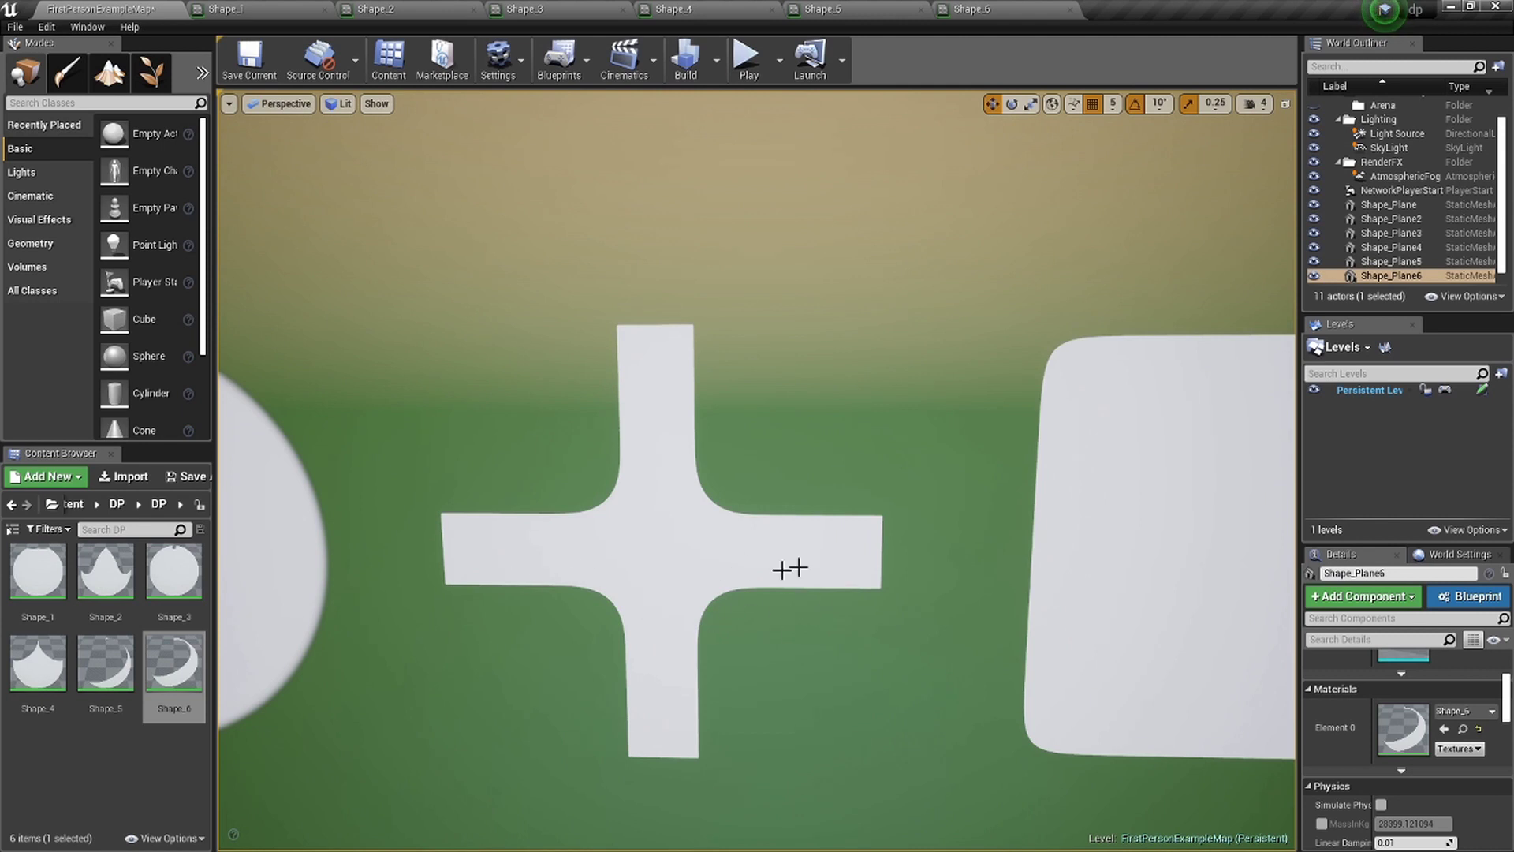
pyautogui.press('d')
pyautogui.moveTo(708, 617)
pyautogui.mouseDown(button='right')
pyautogui.moveTo(757, 663)
pyautogui.moveTo(708, 617)
pyautogui.mouseUp(button='right')
pyautogui.press('w')
pyautogui.press('s')
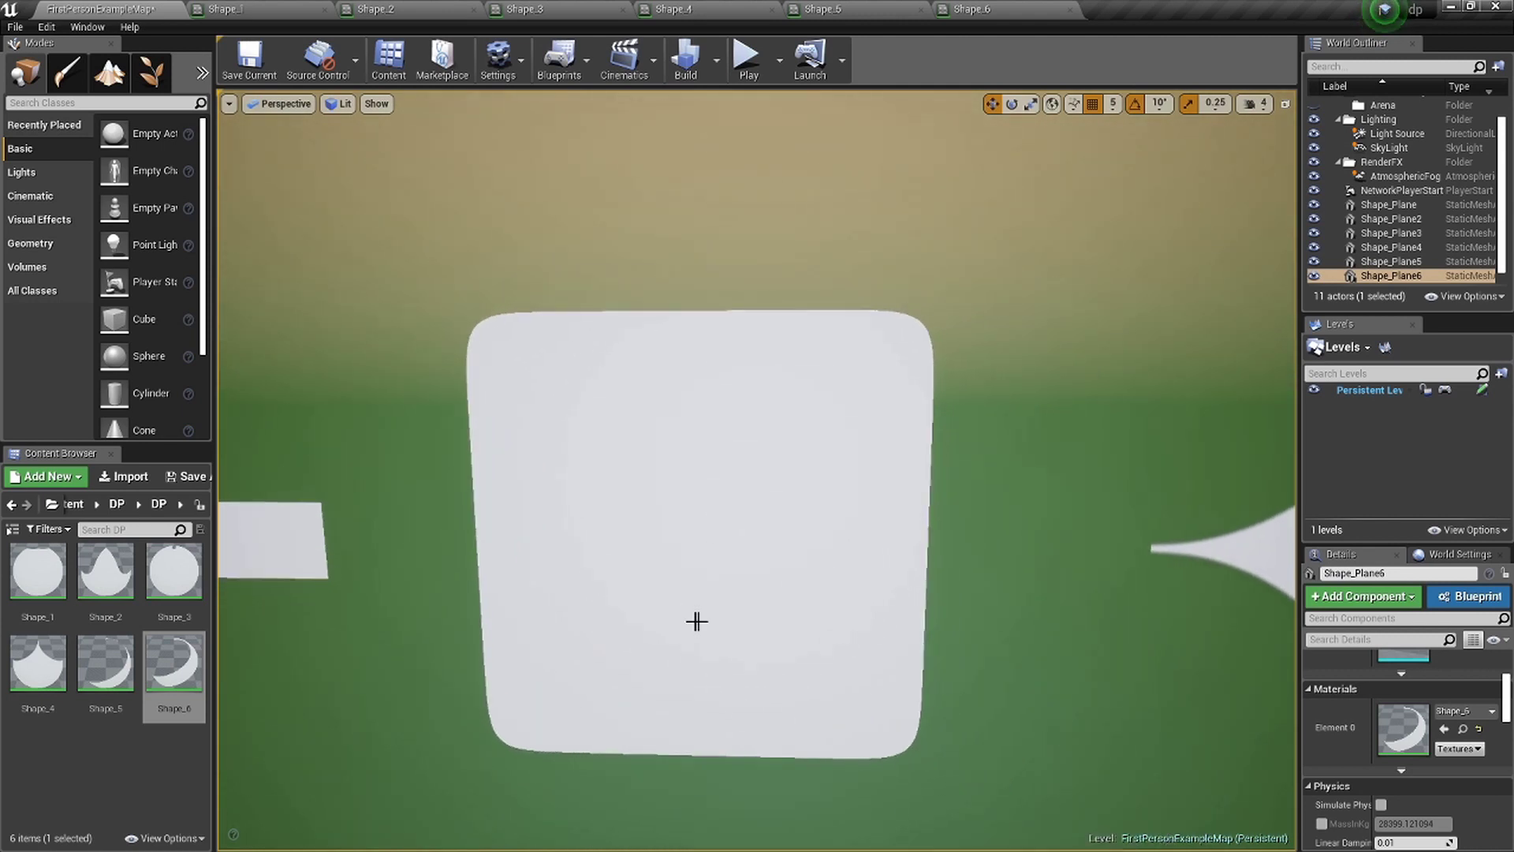
pyautogui.press('a')
pyautogui.moveTo(654, 581); pyautogui.dragTo(695, 539, button='right')
pyautogui.press('w')
pyautogui.press('d')
pyautogui.press('d')
pyautogui.press('s')
pyautogui.press('w')
pyautogui.press('d')
pyautogui.press('s')
pyautogui.press('w')
pyautogui.moveTo(838, 571); pyautogui.dragTo(839, 571, button='right')
pyautogui.press('d')
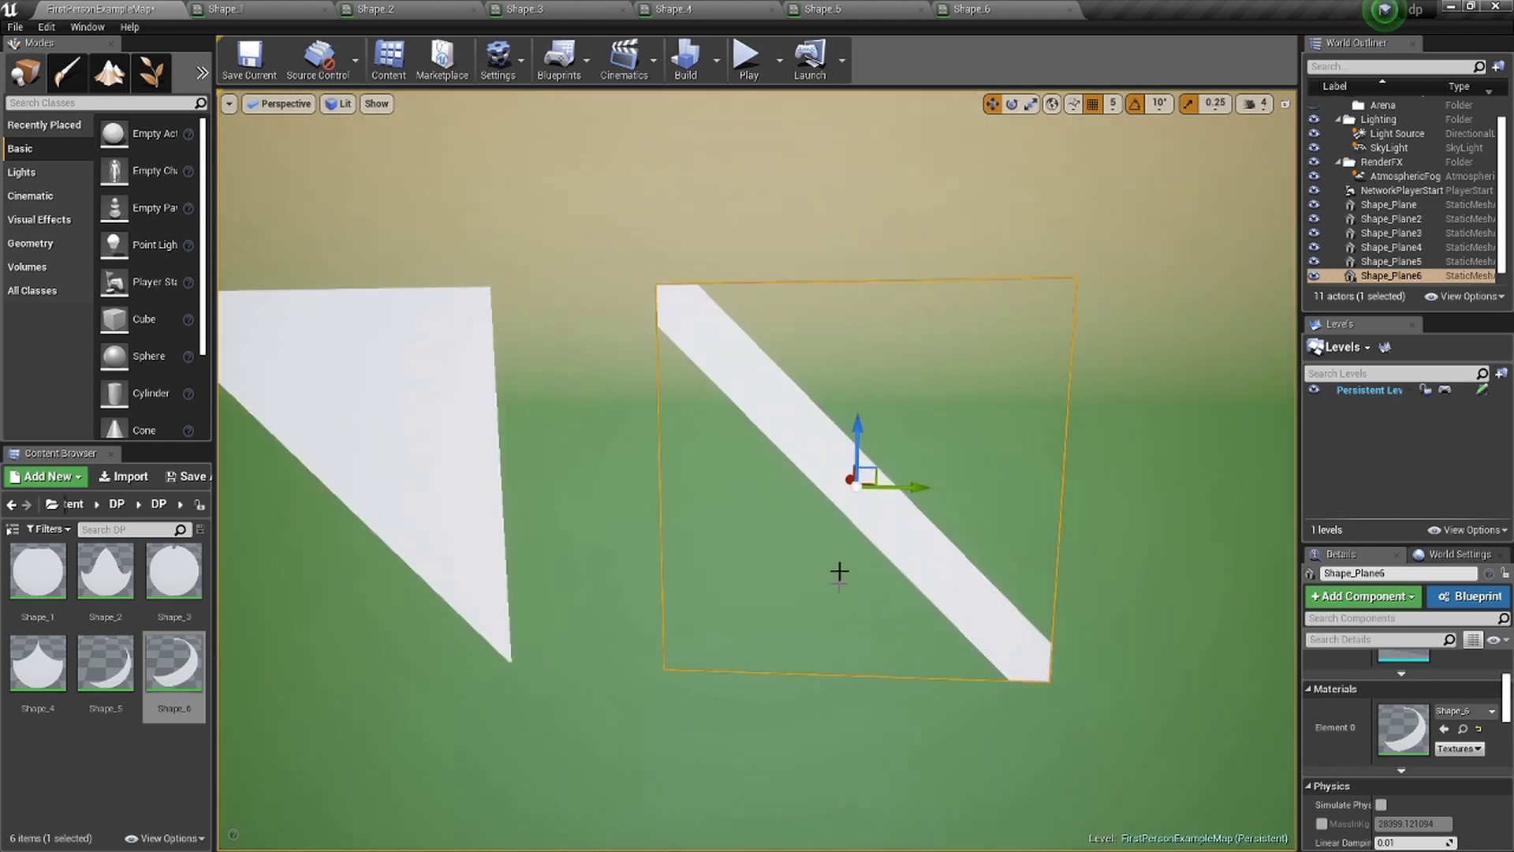
pyautogui.press('s')
# View the triangle and diagonal line planes, and bring the whole row of six shapes into view without the selection outline.
pyautogui.moveTo(1080, 716); pyautogui.dragTo(1085, 713, button='right')
pyautogui.press('w')
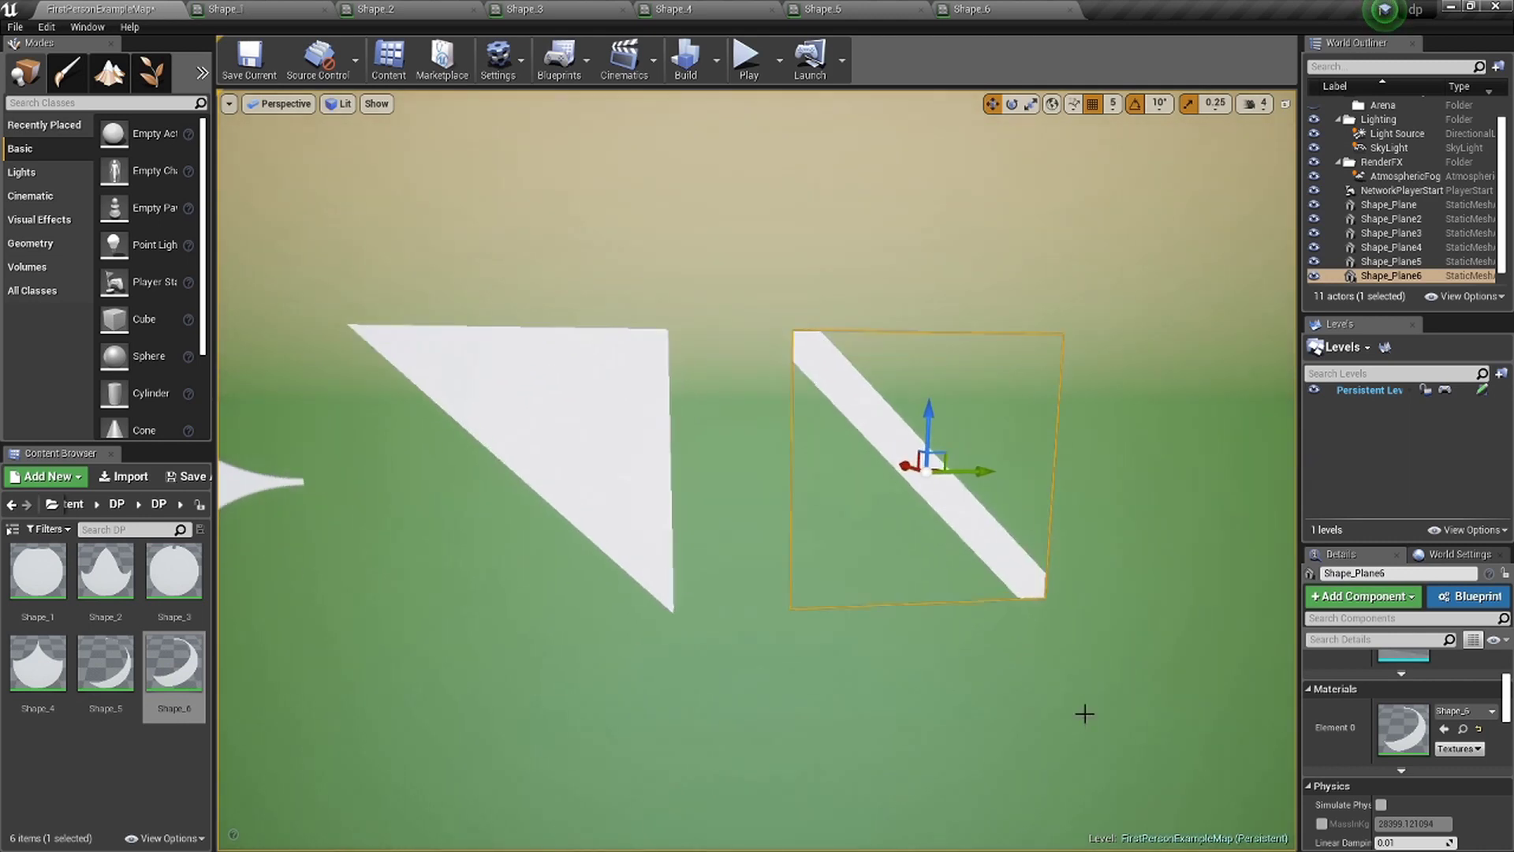
pyautogui.moveTo(952, 482); pyautogui.dragTo(971, 488, button='right')
pyautogui.press('w')
pyautogui.press('d')
pyautogui.moveTo(907, 473); pyautogui.dragTo(890, 466)
pyautogui.moveTo(931, 538); pyautogui.dragTo(931, 538, button='right')
pyautogui.press('a')
pyautogui.press('s')
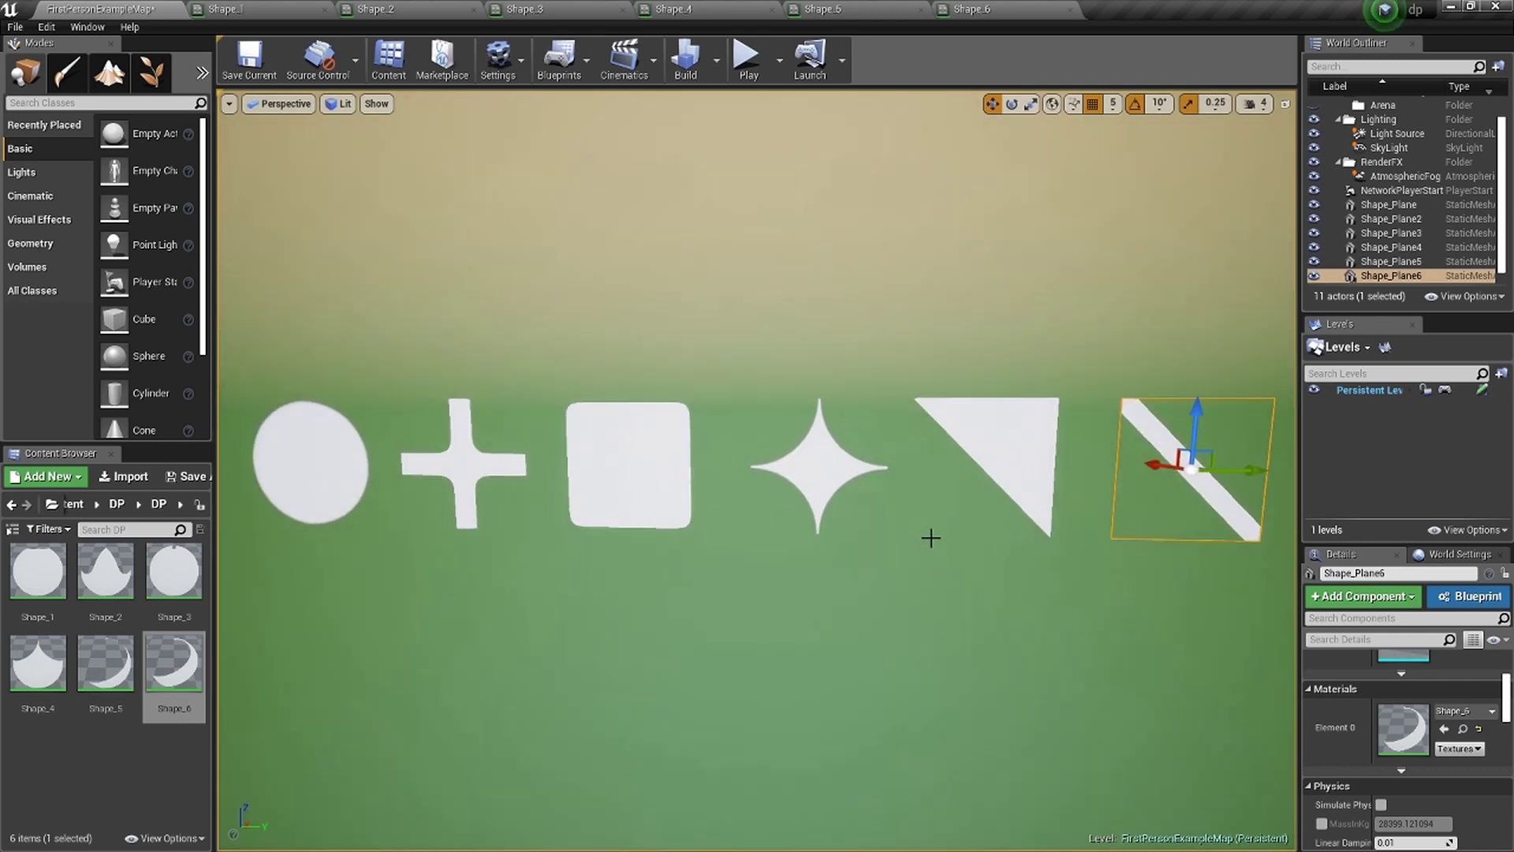
pyautogui.moveTo(938, 536); pyautogui.dragTo(925, 529)
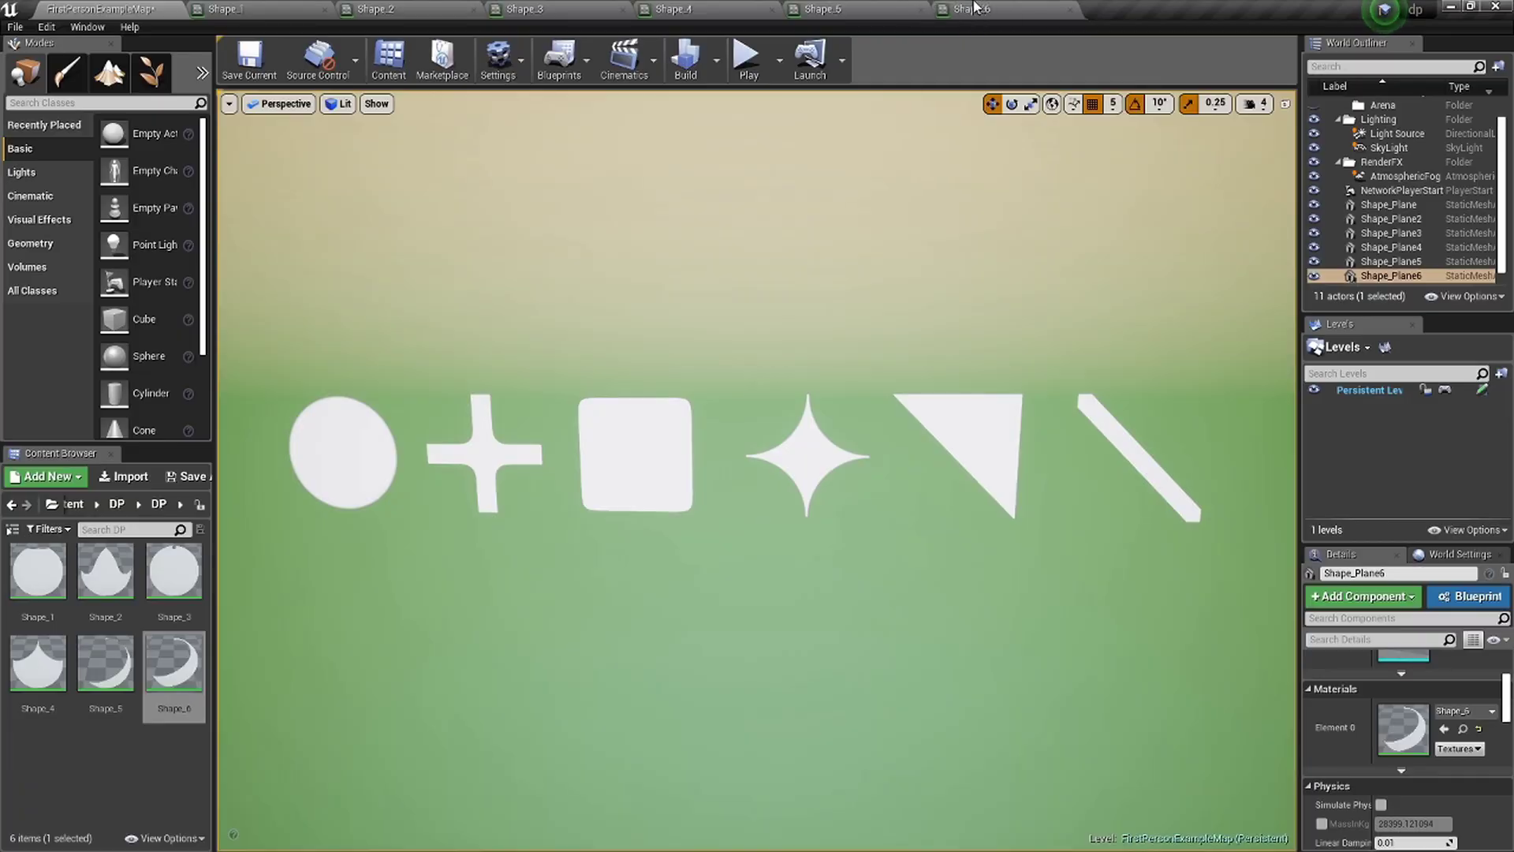
# Review the material graphs of Shape_6 through Shape_1, revisit Shape_5 and Shape_6, and return to the level.
pyautogui.click(962, 8)
pyautogui.click(875, 7)
pyautogui.click(673, 8)
pyautogui.click(584, 8)
pyautogui.click(379, 8)
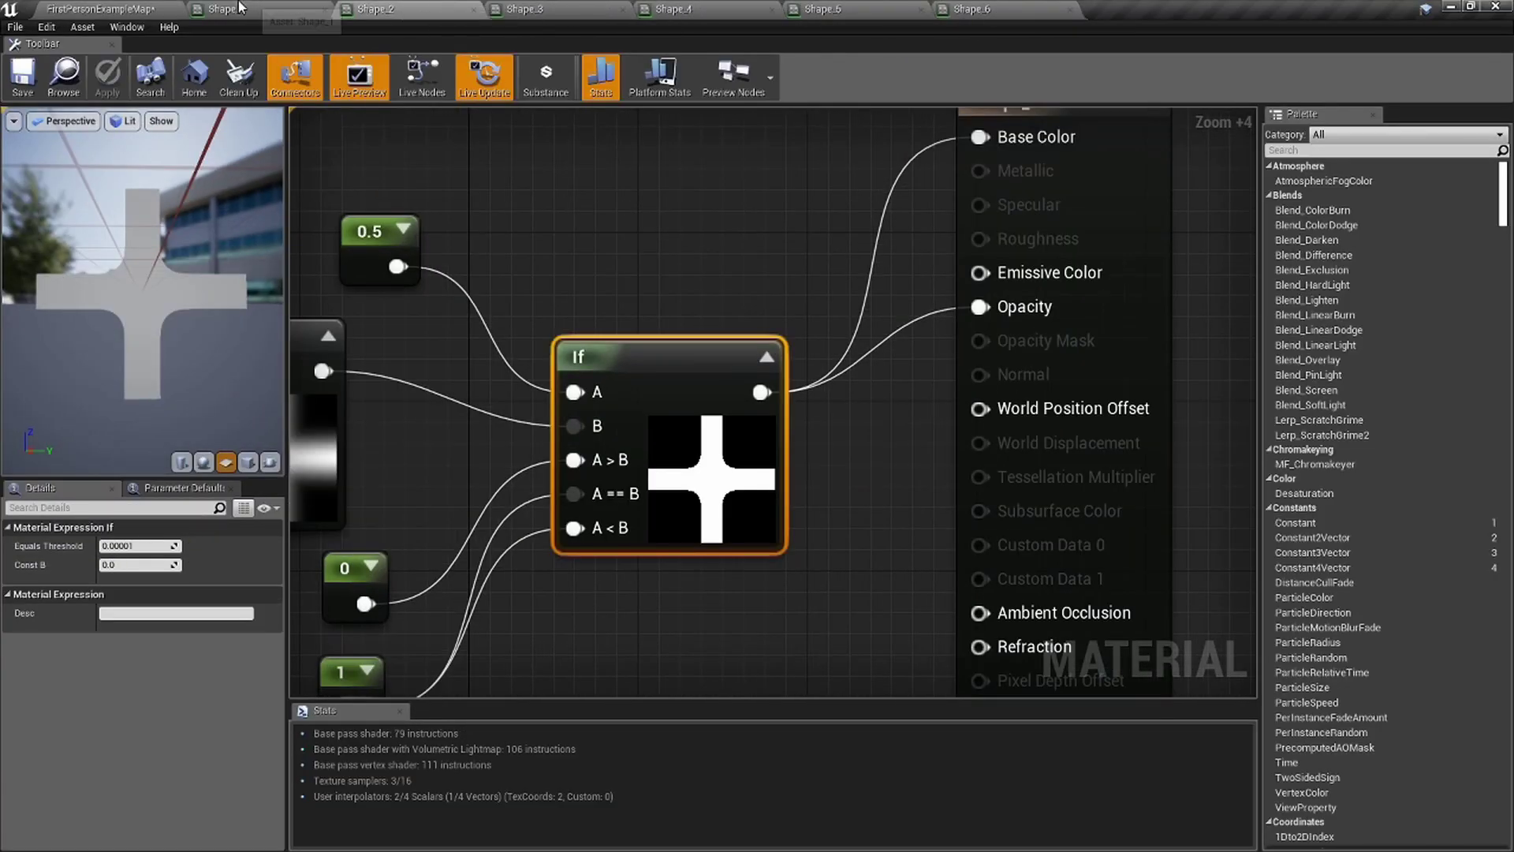
pyautogui.click(236, 8)
pyautogui.click(69, 10)
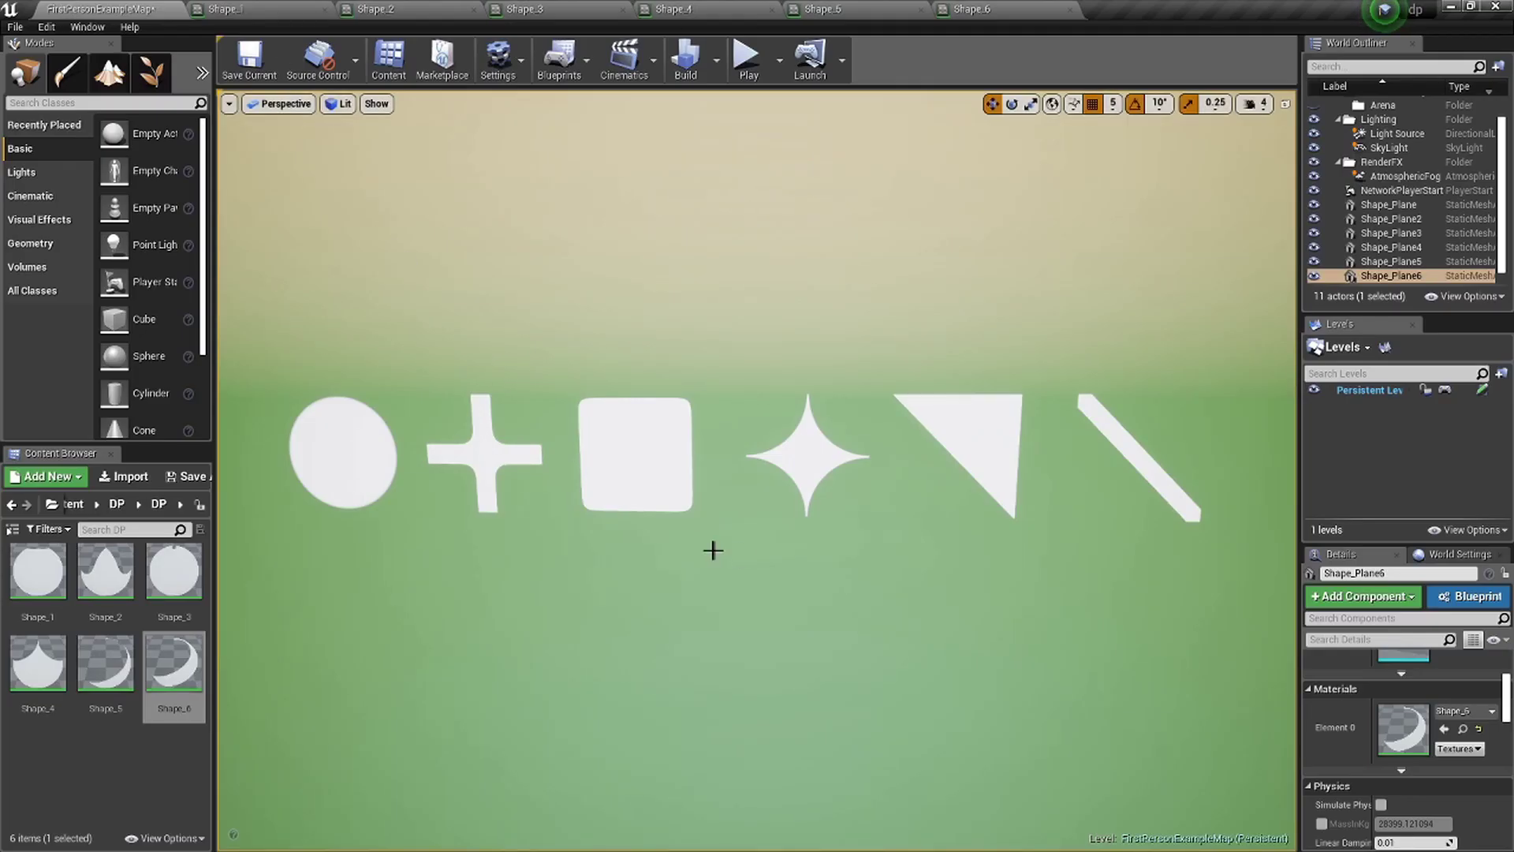
pyautogui.moveTo(757, 473)
pyautogui.mouseDown(button='right')
pyautogui.moveTo(813, 473)
pyautogui.moveTo(891, 422)
pyautogui.moveTo(868, 418)
pyautogui.moveTo(875, 446)
pyautogui.moveTo(757, 410)
pyautogui.moveTo(733, 422)
pyautogui.moveTo(758, 465)
pyautogui.mouseUp(button='right')
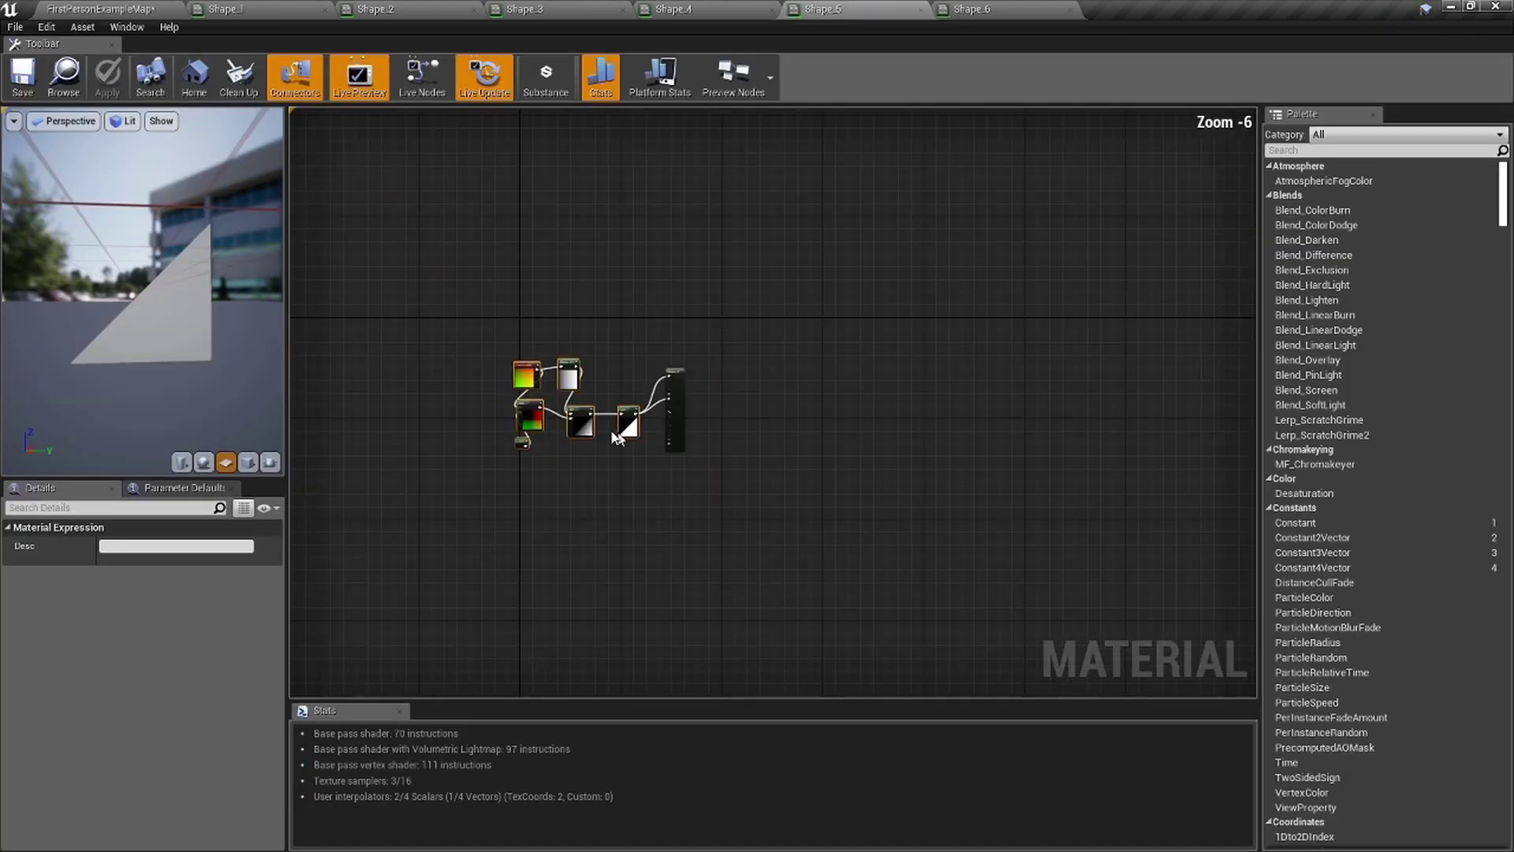
pyautogui.scroll(6, 618, 437)
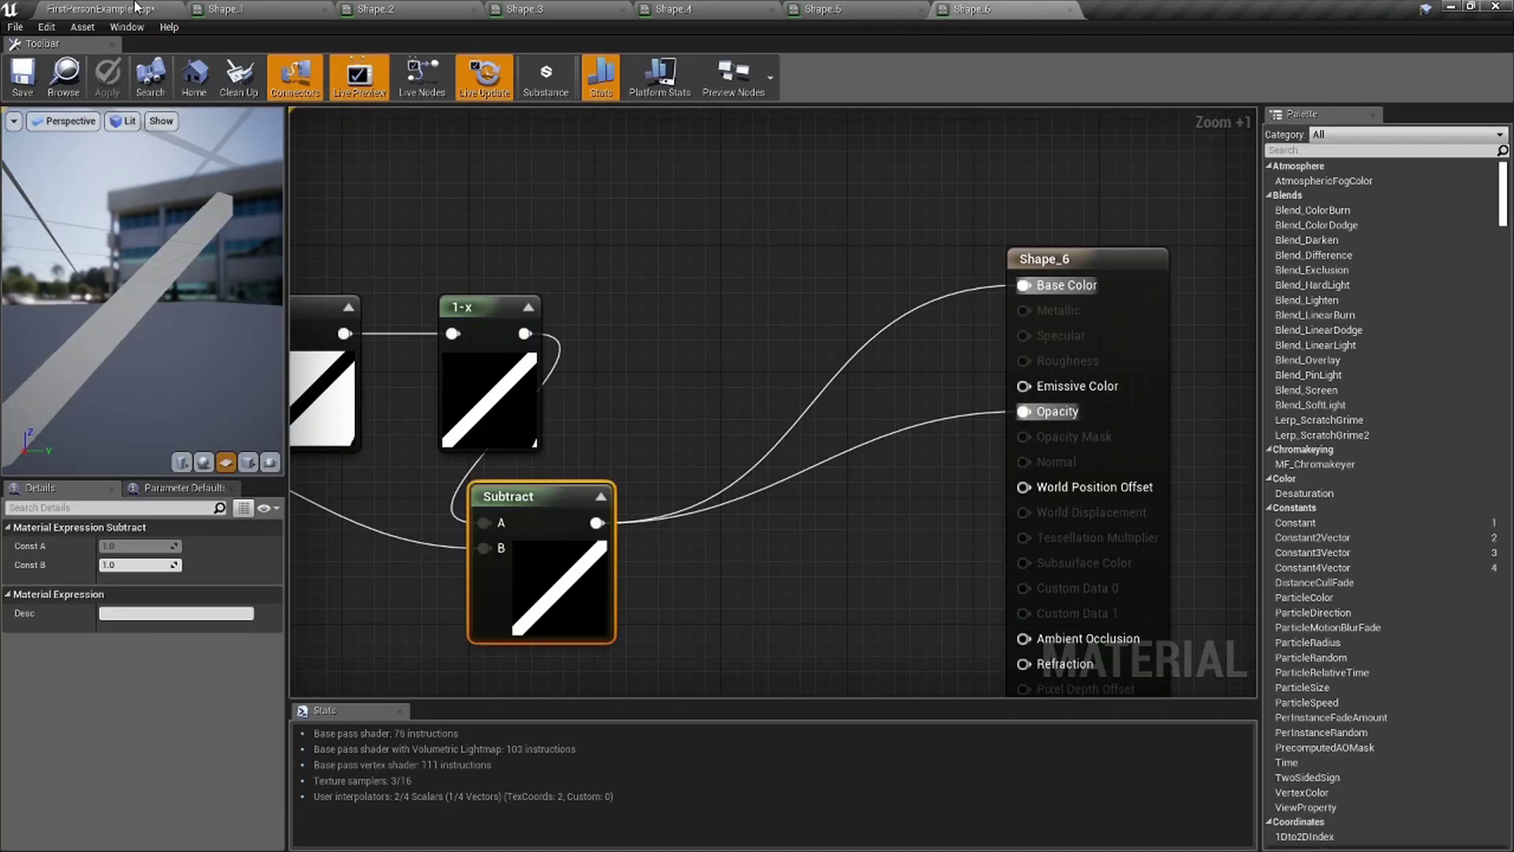
pyautogui.click(136, 6)
pyautogui.moveTo(582, 481); pyautogui.dragTo(642, 477, button='right')
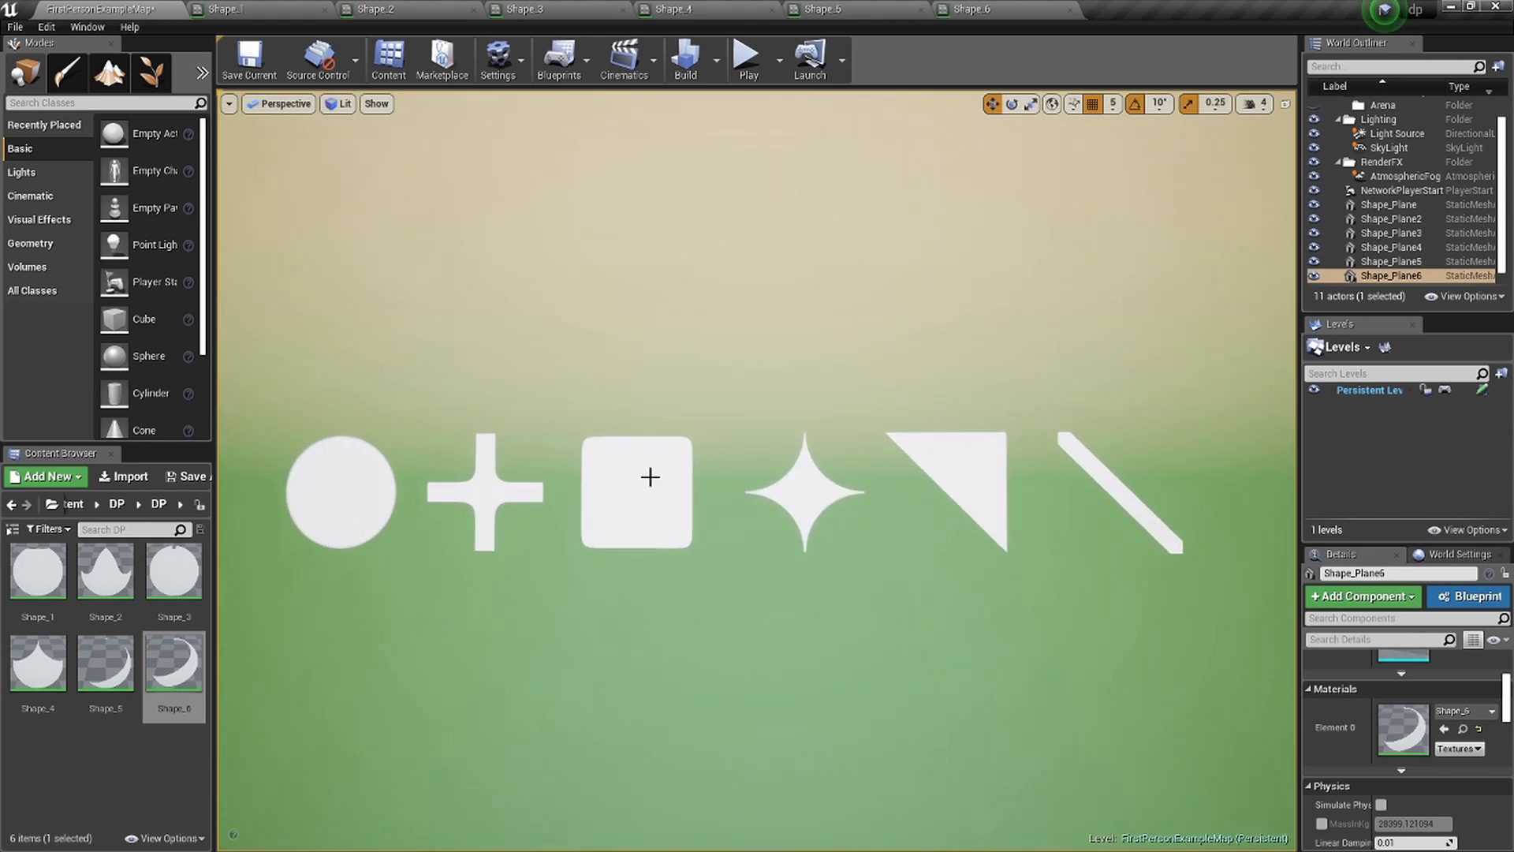
pyautogui.moveTo(650, 476); pyautogui.dragTo(650, 477, button='right')
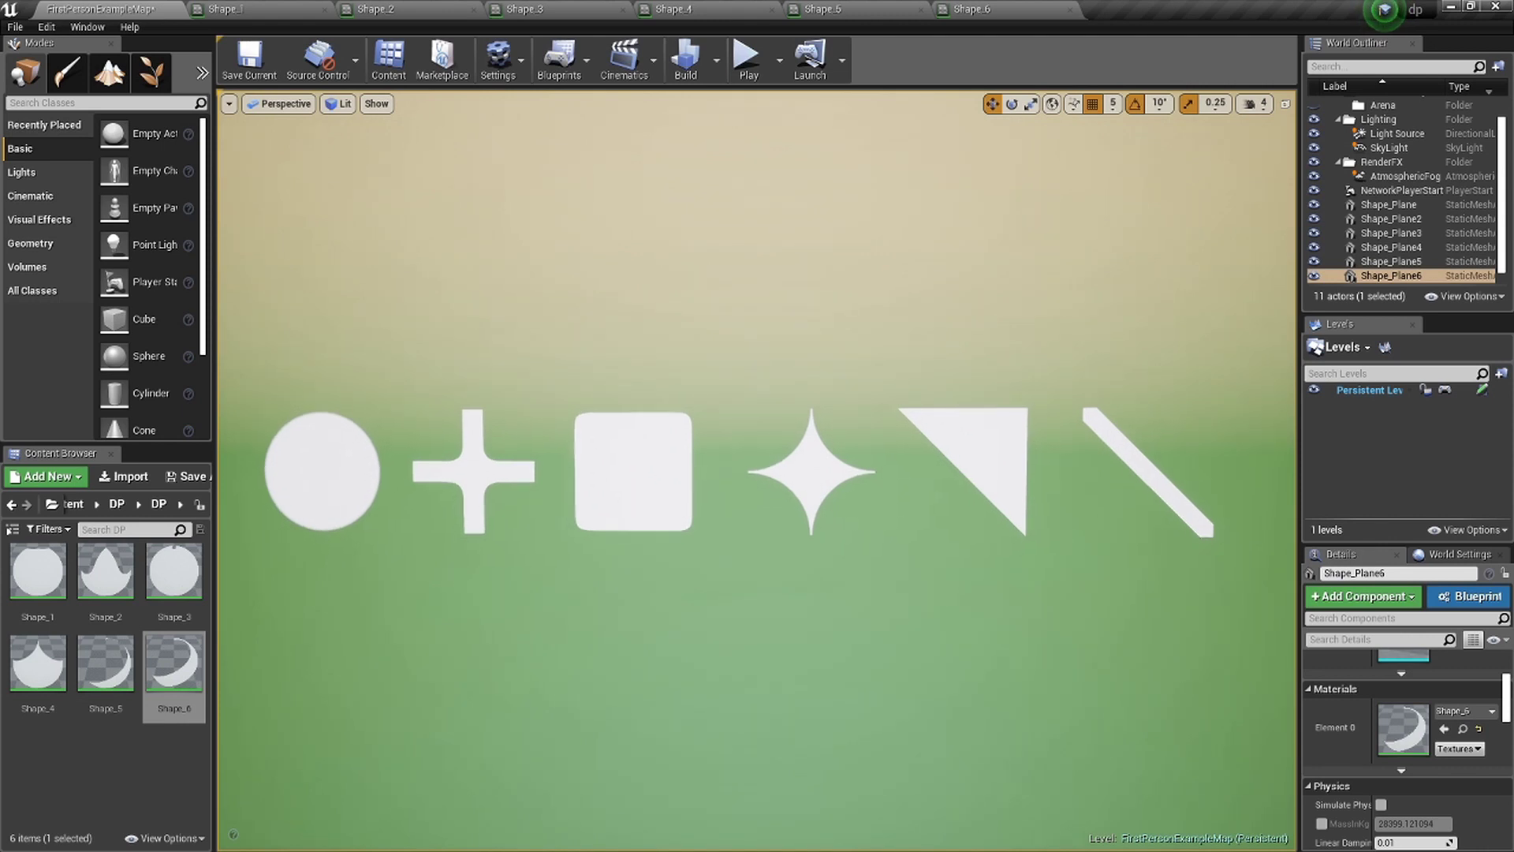
pyautogui.moveTo(650, 476); pyautogui.dragTo(650, 476, button='right')
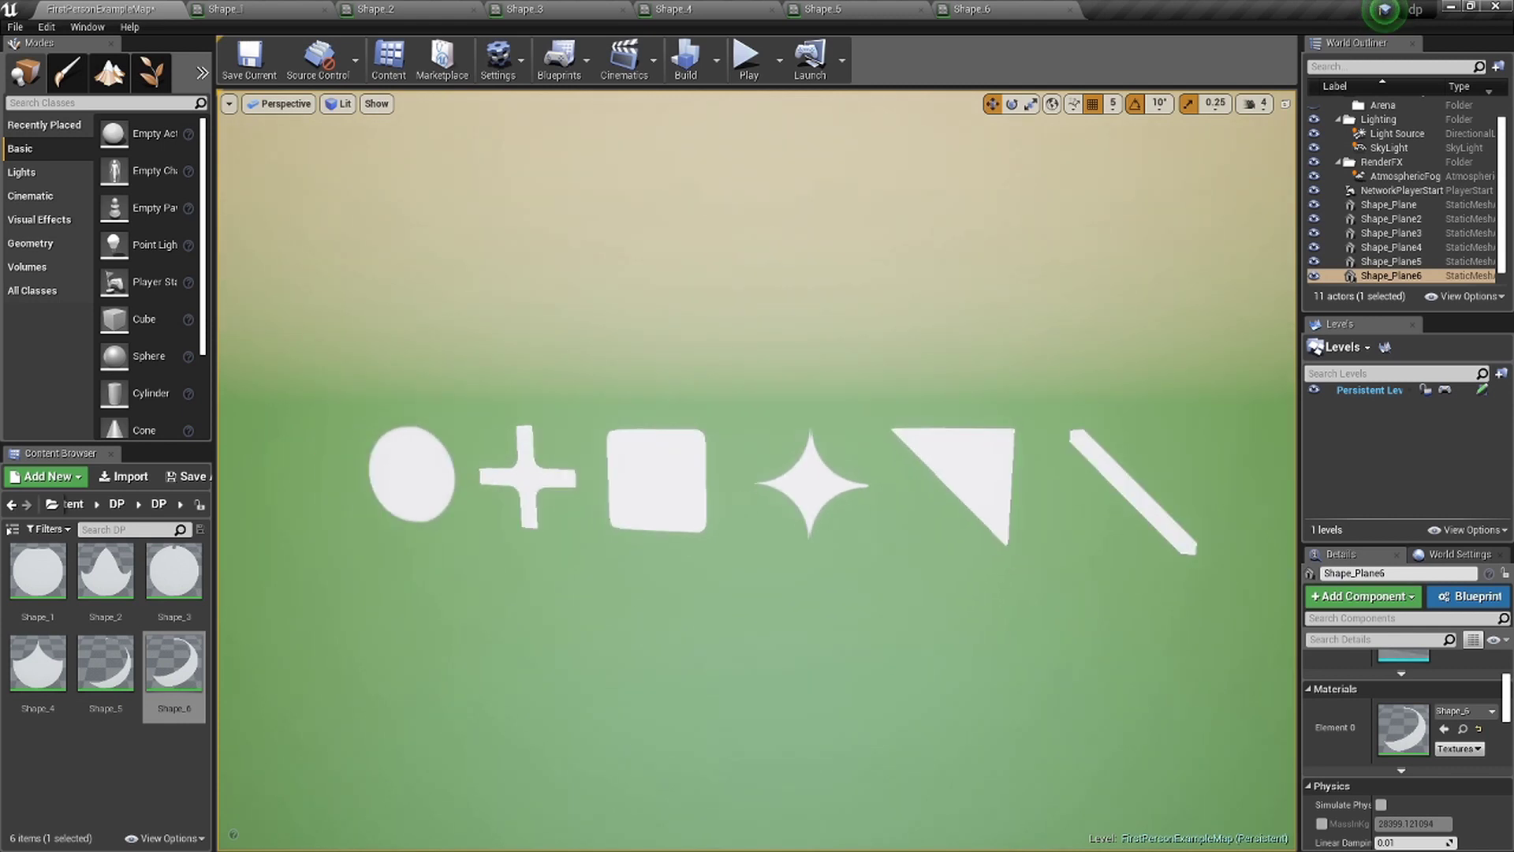
pyautogui.moveTo(650, 477); pyautogui.dragTo(647, 476, button='right')
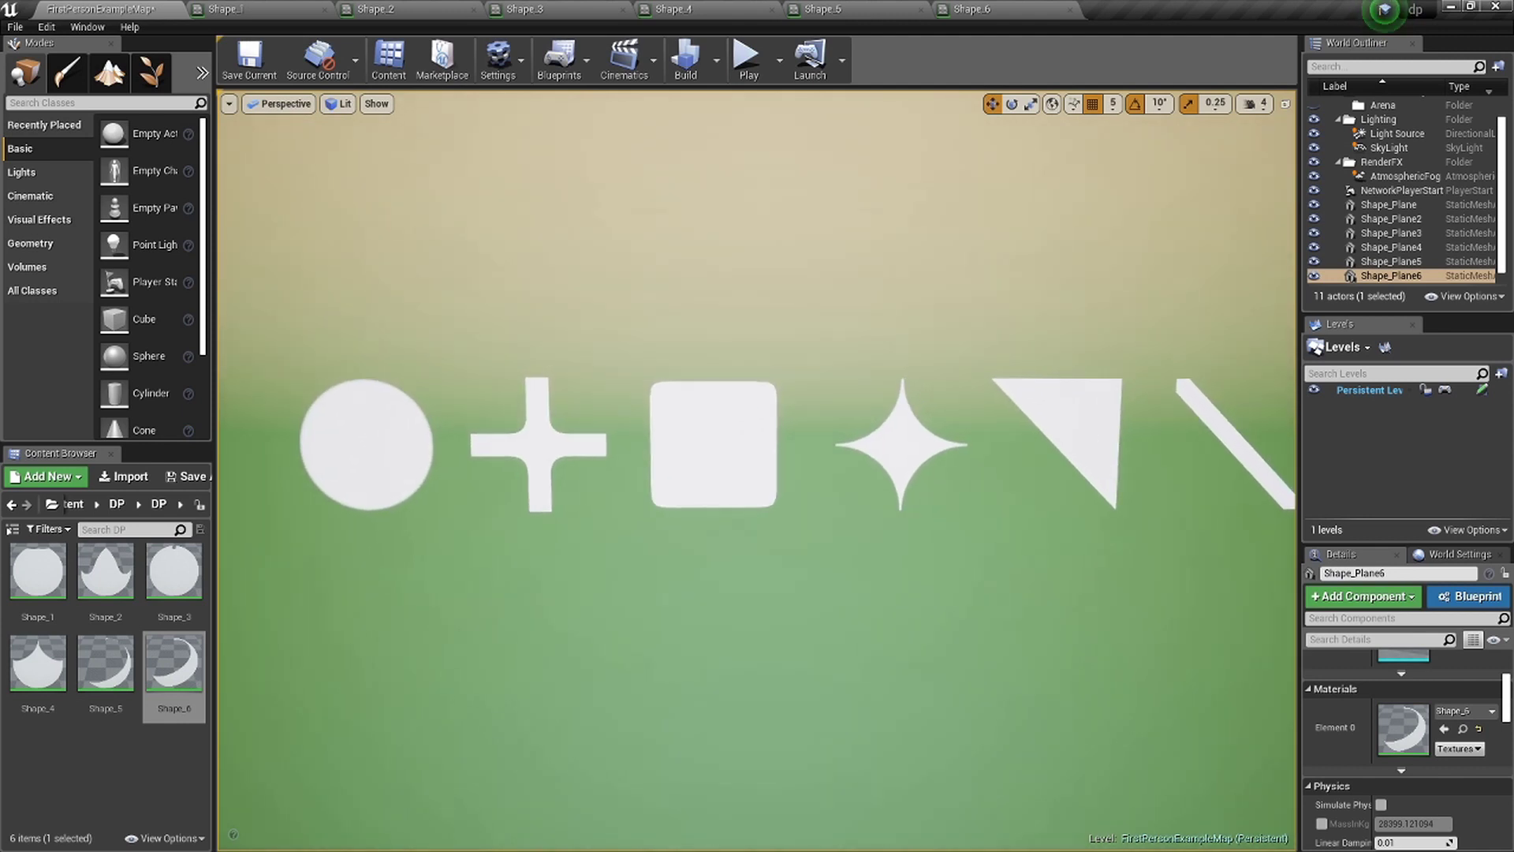